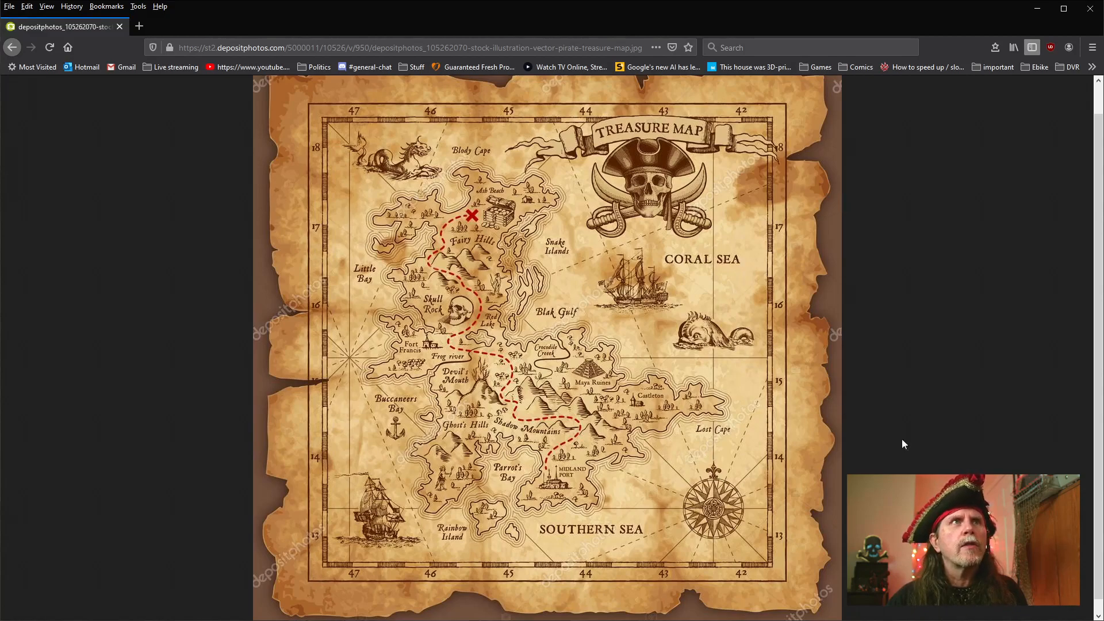
Switch from the browser's reference map to Natron and show the Merge5 node's output in the viewer
click(1037, 9)
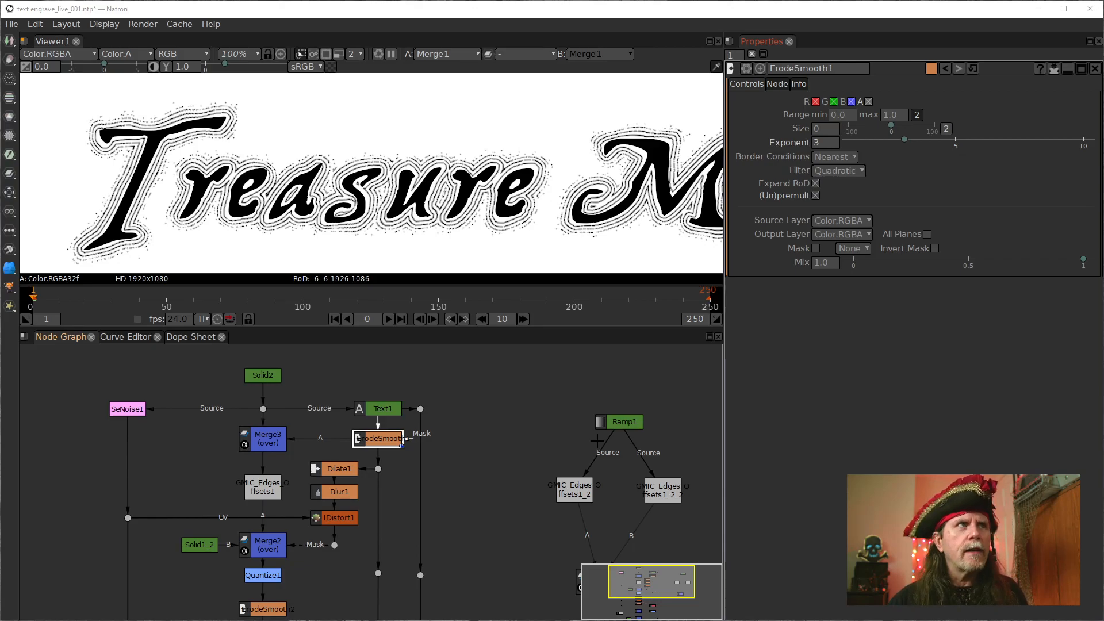
drag(483, 500, 400, 439)
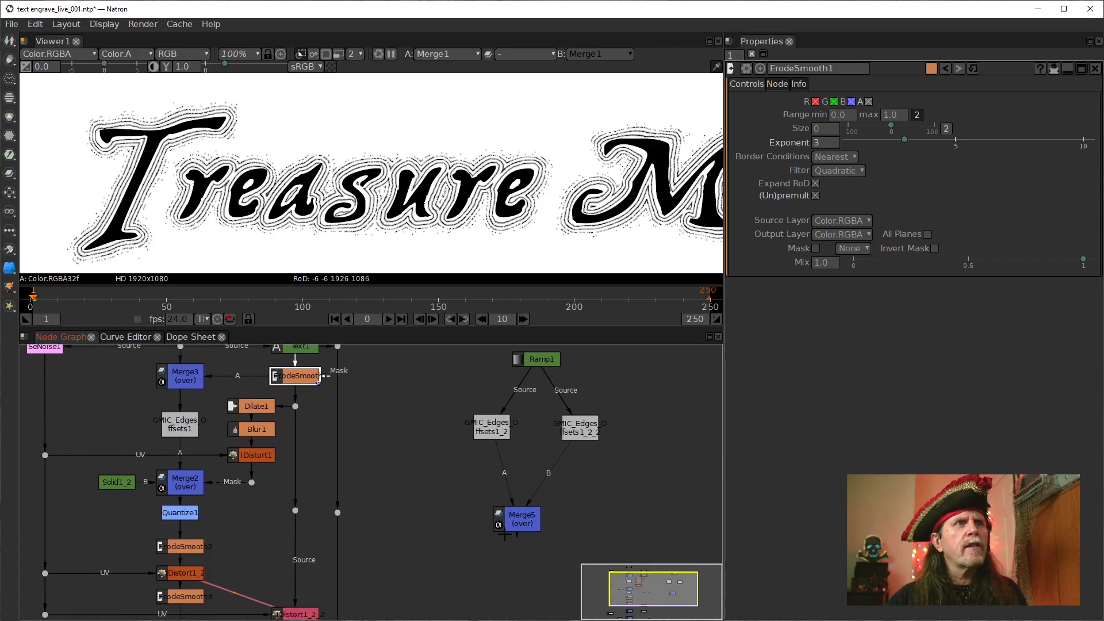
drag(451, 500, 414, 484)
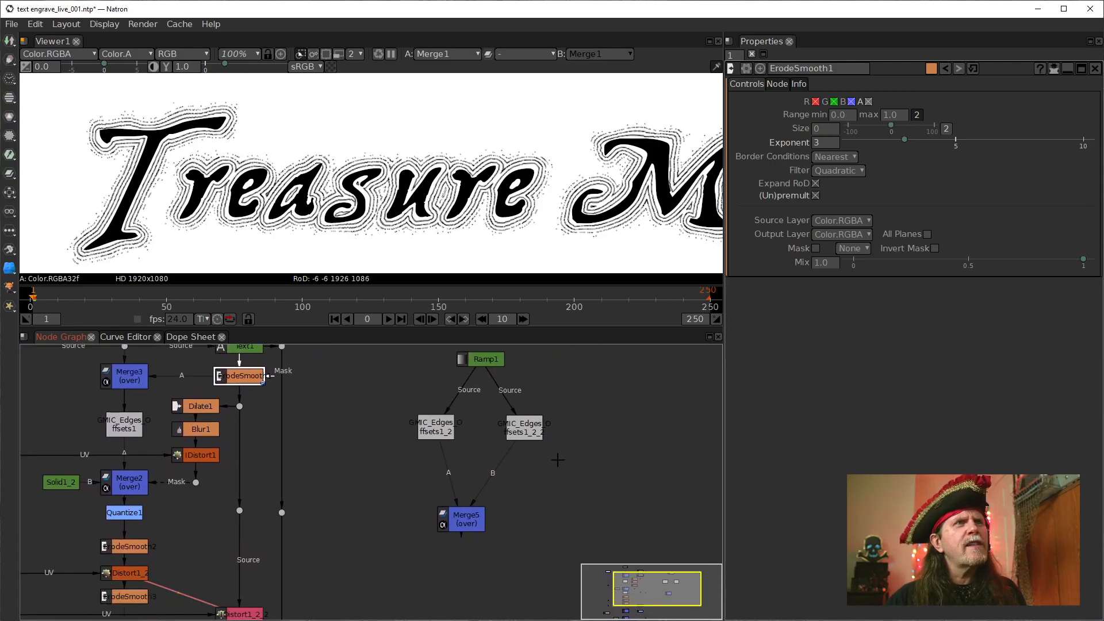
drag(582, 375, 564, 390)
click(445, 540)
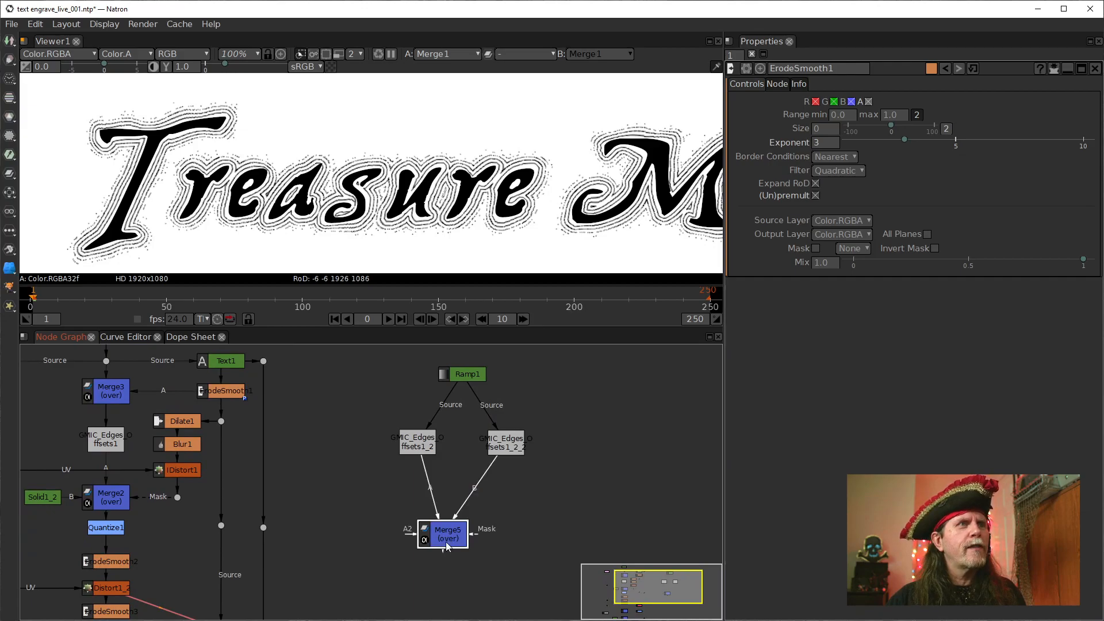
key(1)
drag(488, 408, 593, 403)
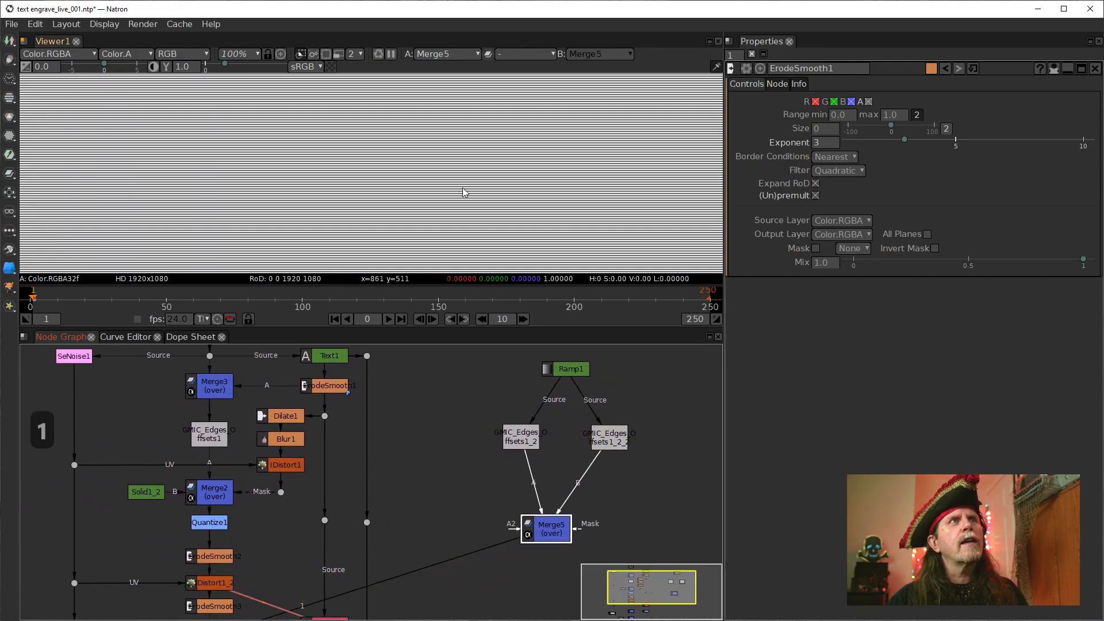
Show the output of the Merge1 node in the viewer
drag(396, 480, 534, 373)
drag(488, 538, 518, 389)
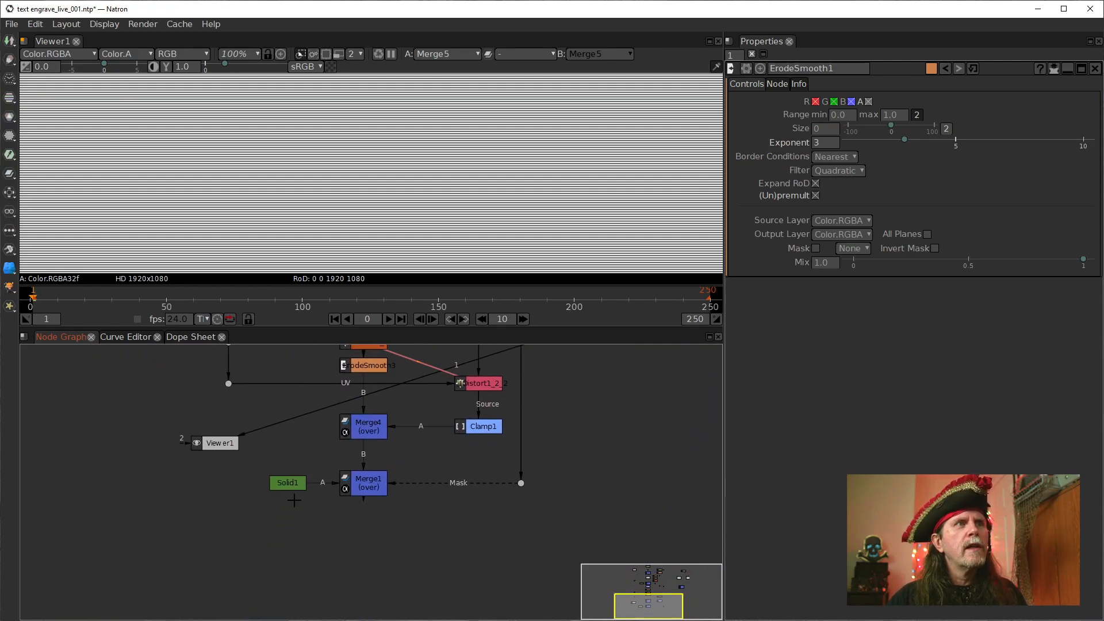
click(370, 478)
key(1)
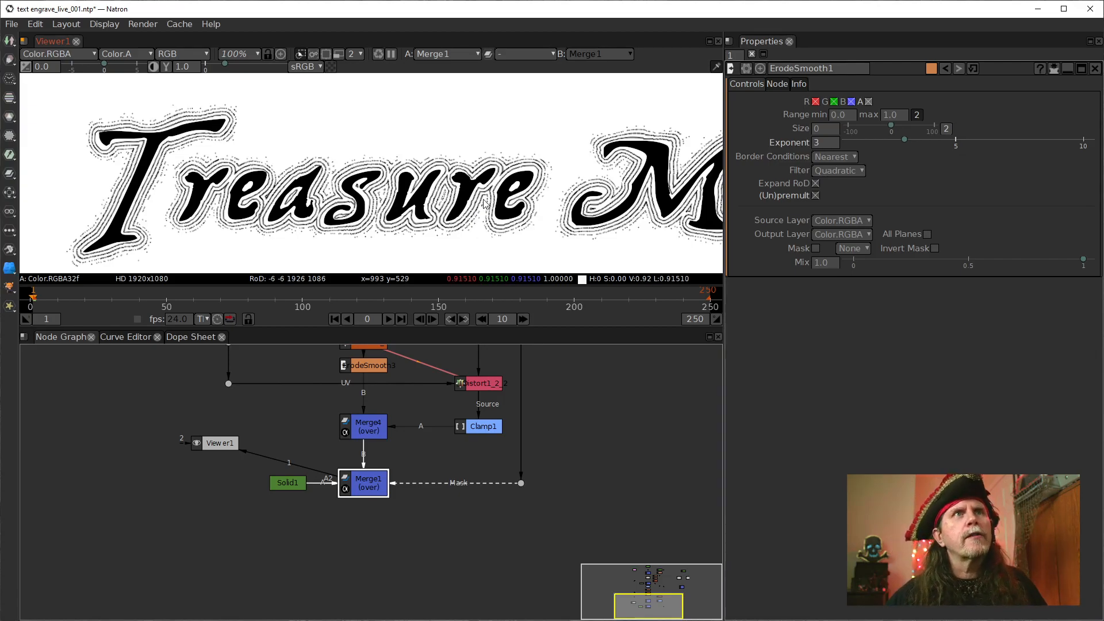
Set the ErodeSmooth1 node's size to -35 and frame the whole Treasure Map title in the viewer
drag(583, 361, 499, 564)
drag(518, 358, 556, 428)
click(447, 418)
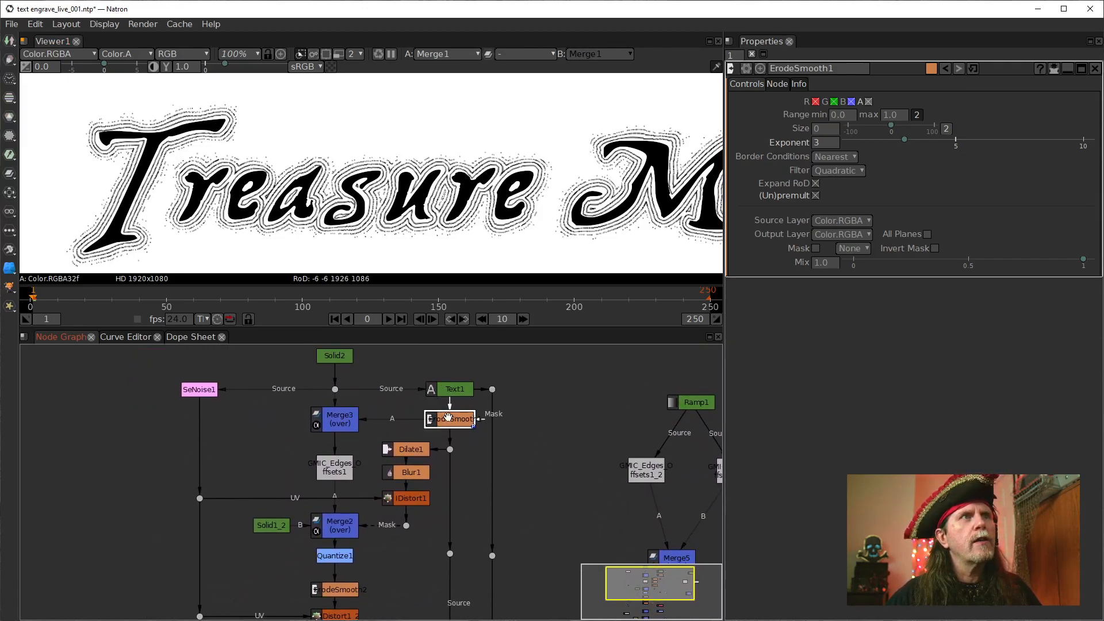
click(824, 132)
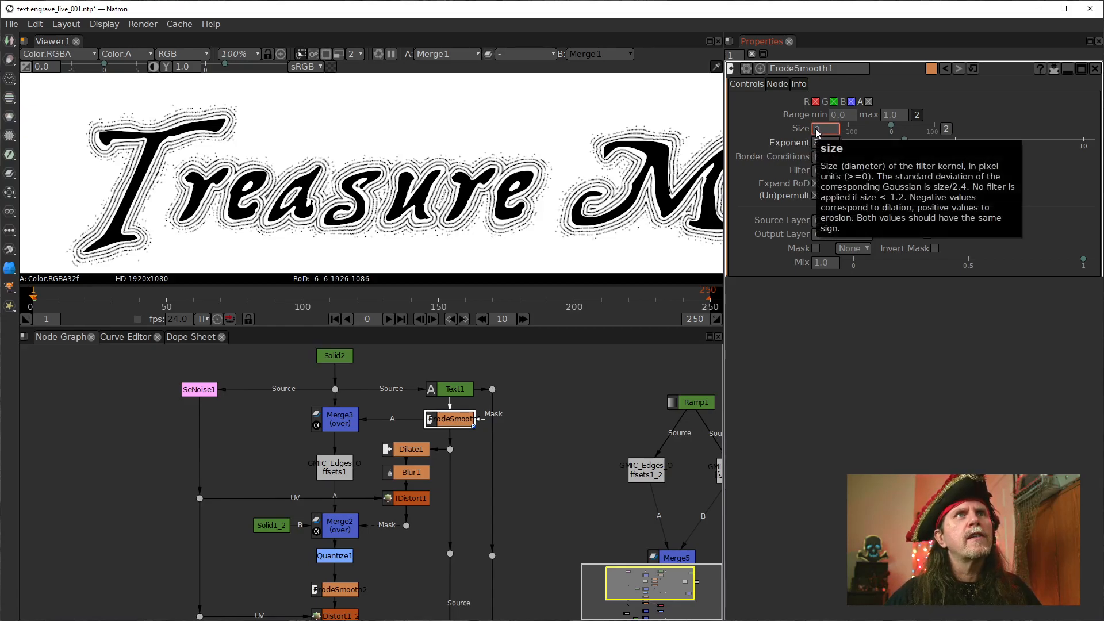
scroll(816, 133, down, 1)
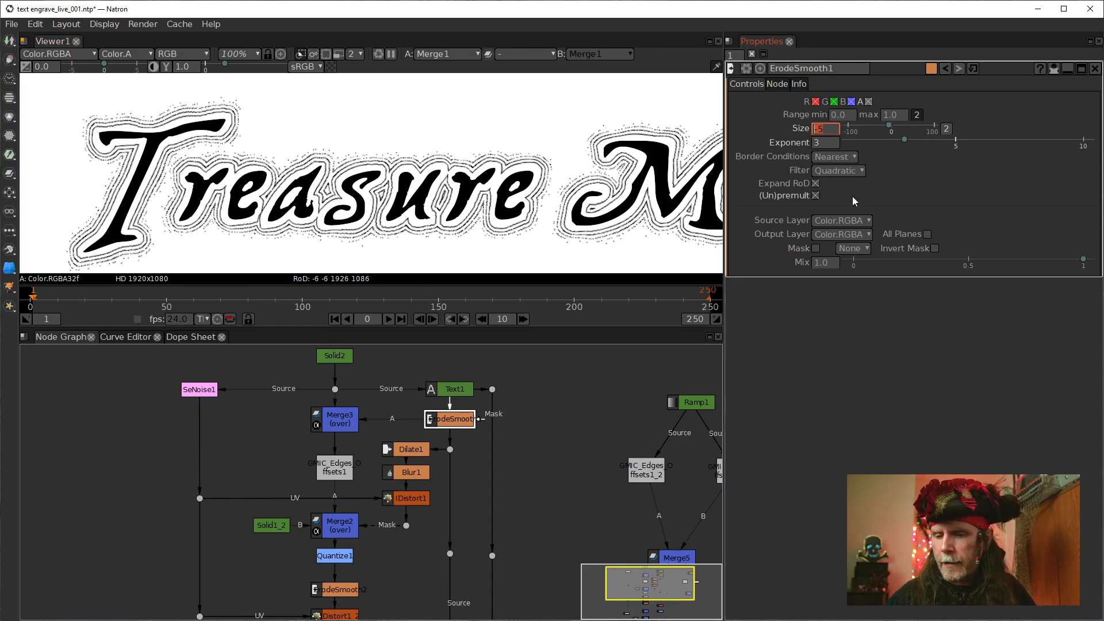
text(-35)
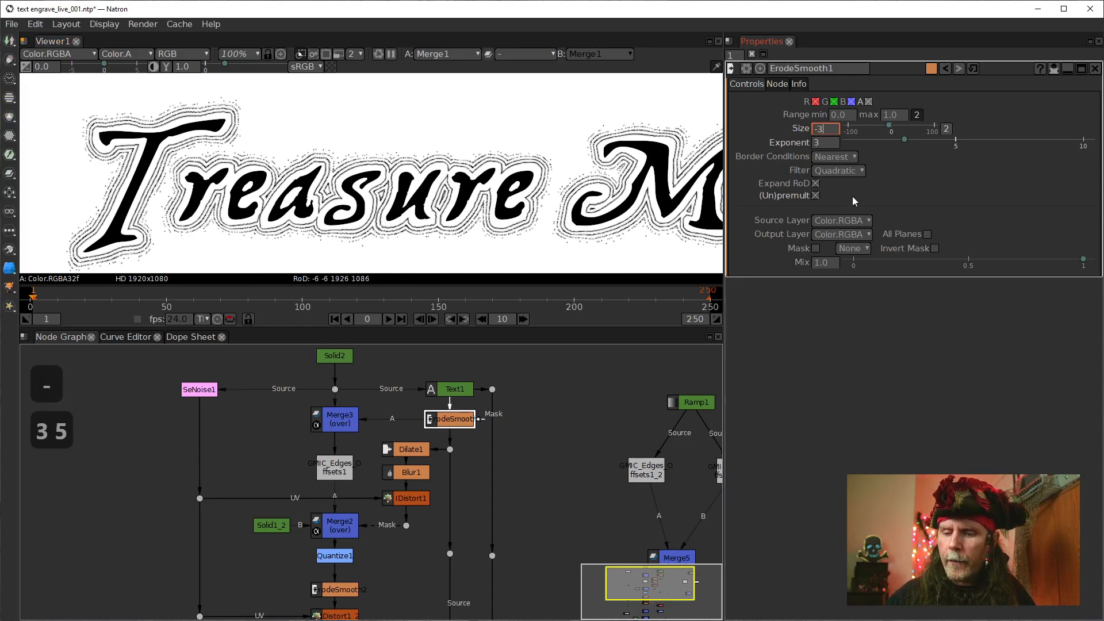
key(Return)
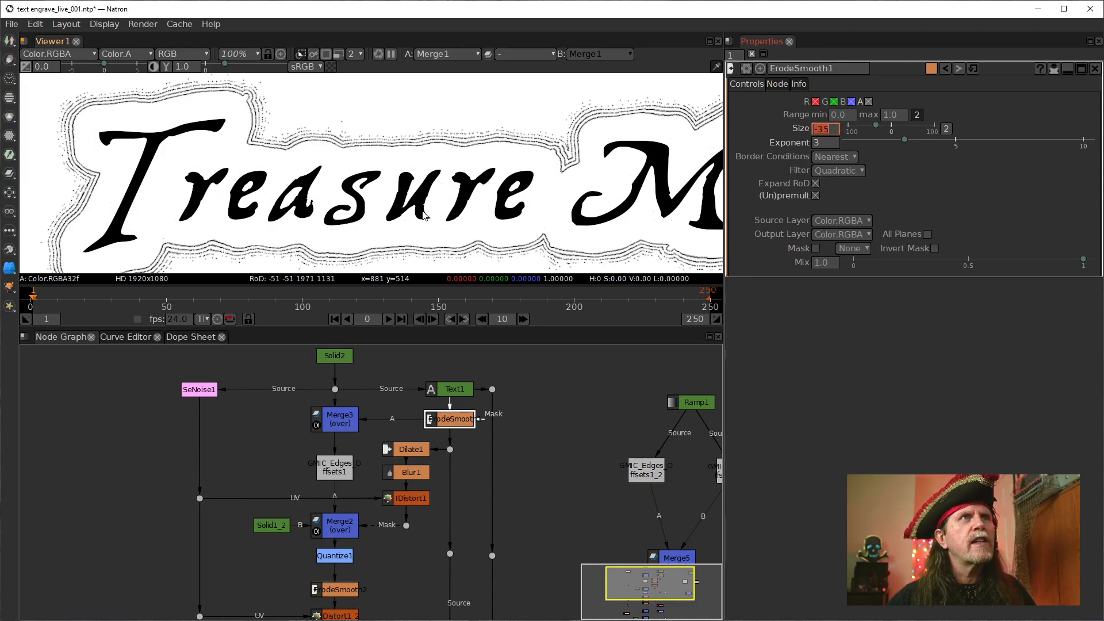
drag(426, 223, 378, 185)
scroll(396, 206, down, 2)
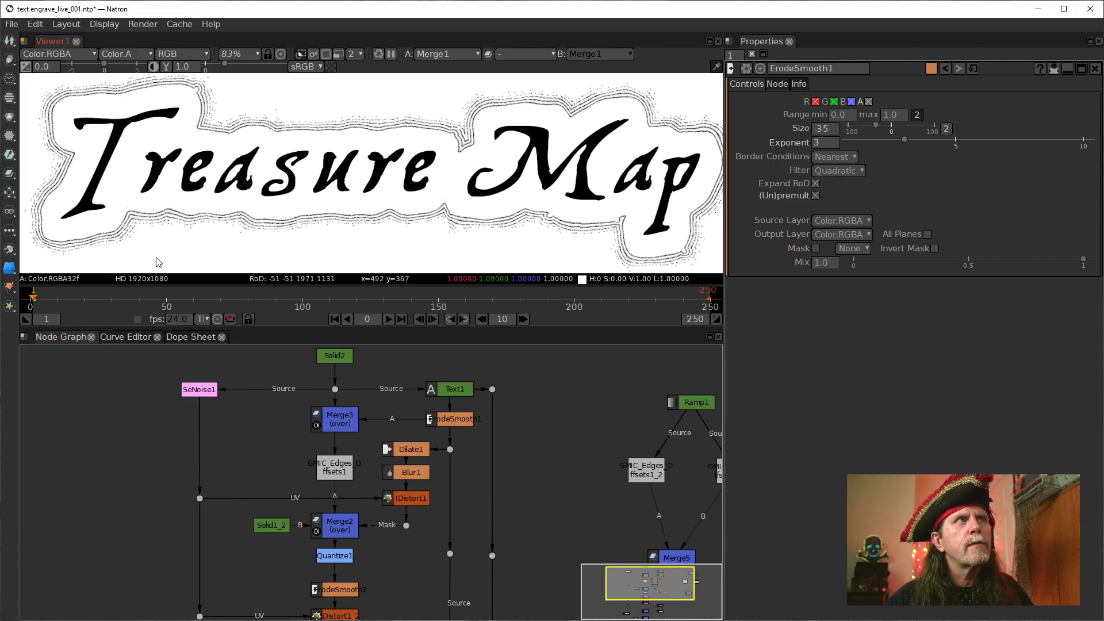
Lower the SeNoise1 node and route its source connection through a dot placed straight above it
drag(280, 498, 361, 509)
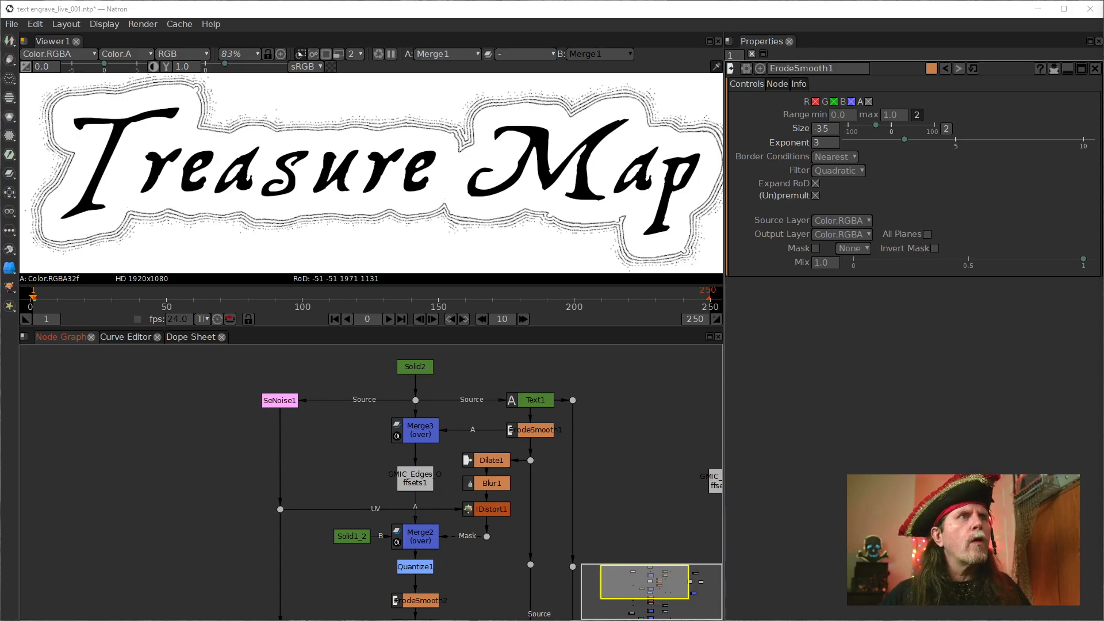
click(281, 400)
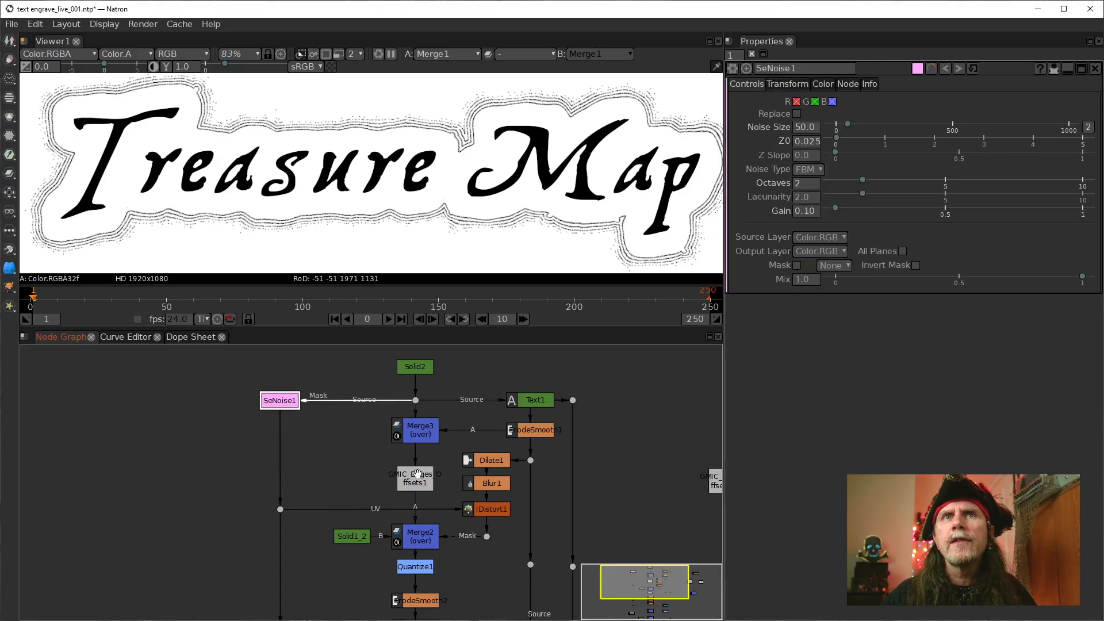
drag(278, 403, 279, 408)
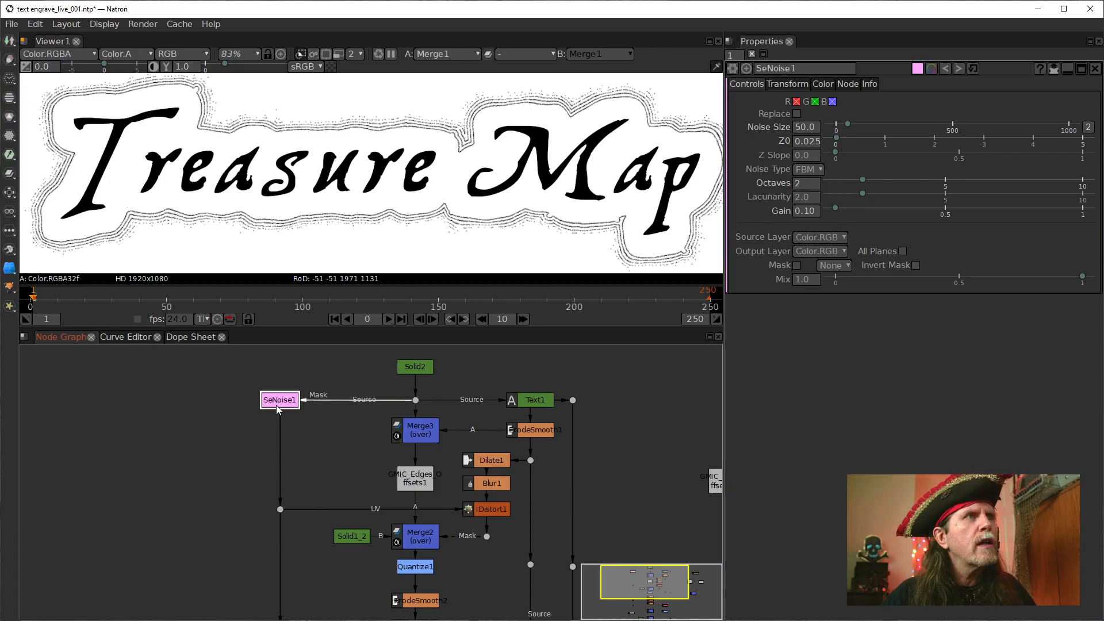
drag(372, 426, 377, 448)
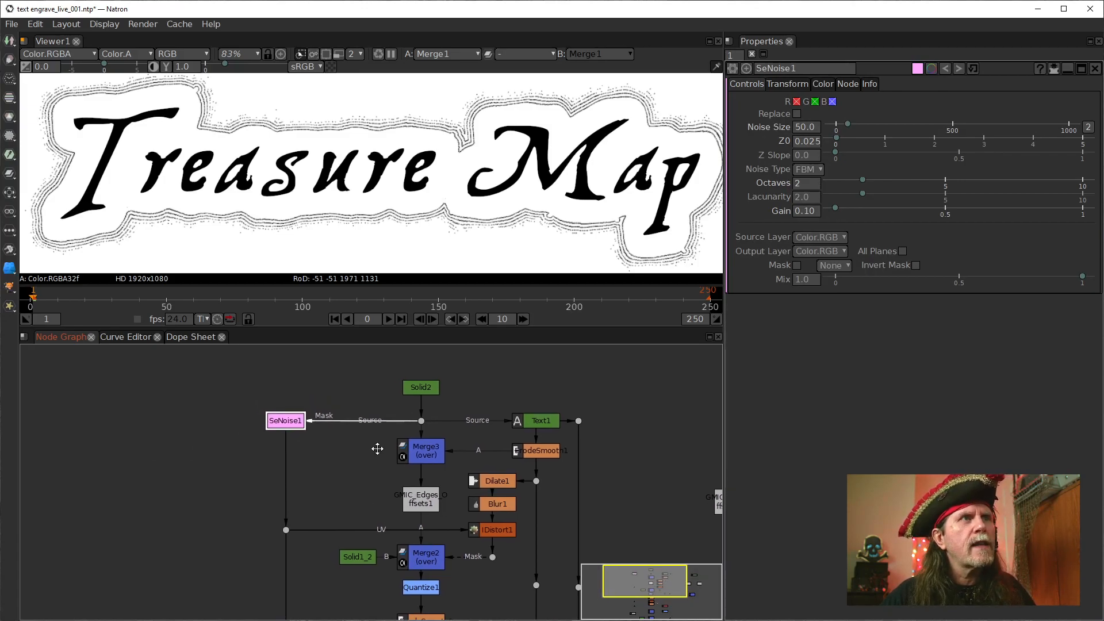
drag(295, 426, 290, 471)
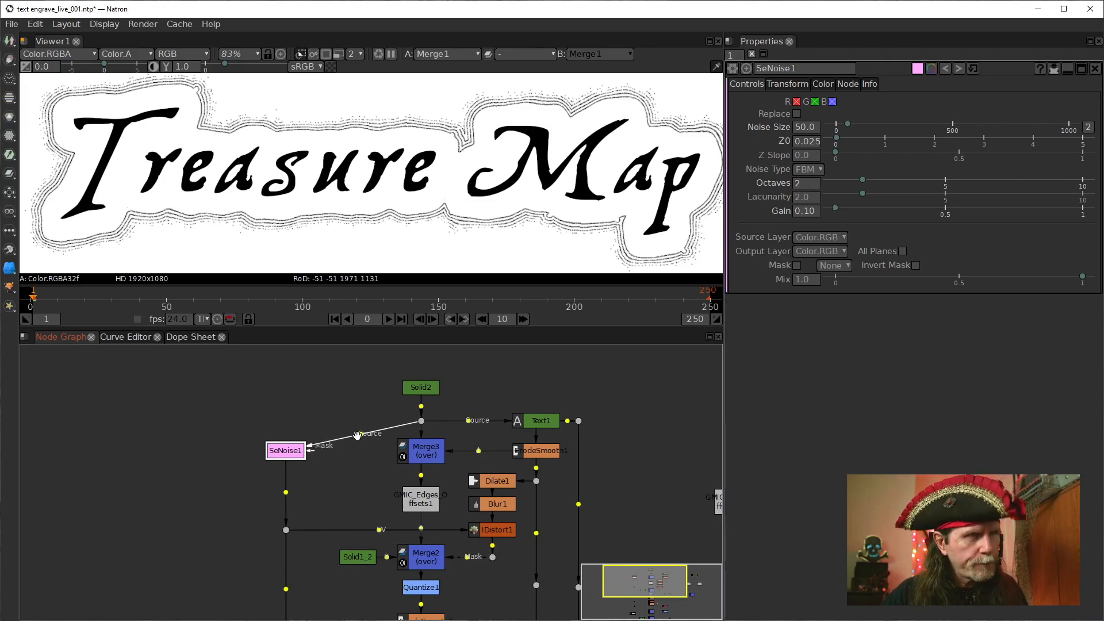
drag(357, 435, 286, 421)
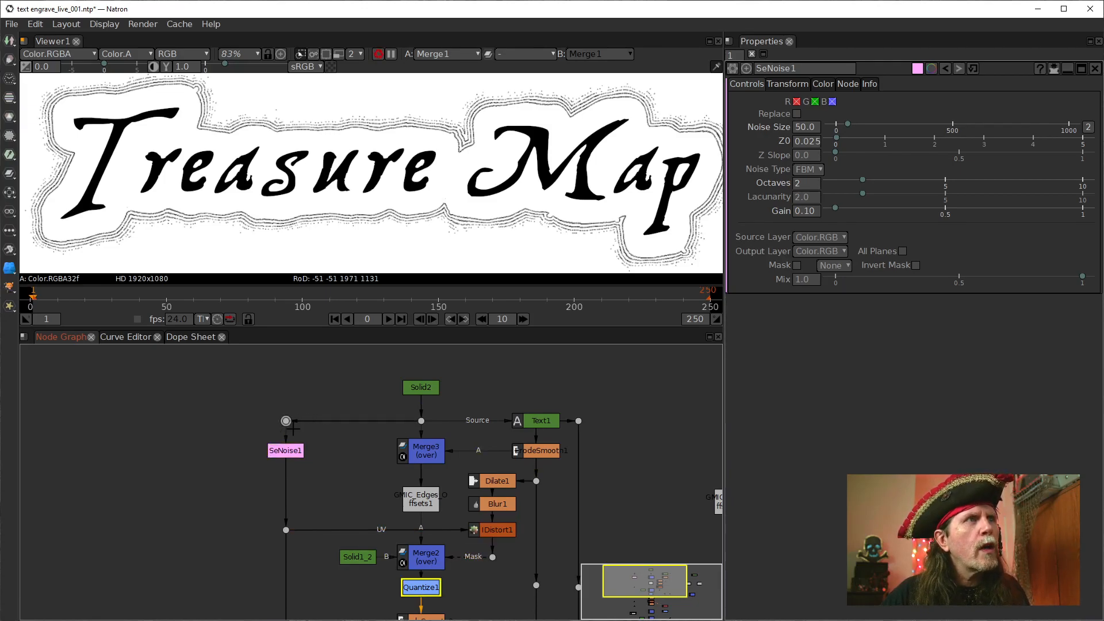
drag(316, 472, 314, 426)
click(286, 402)
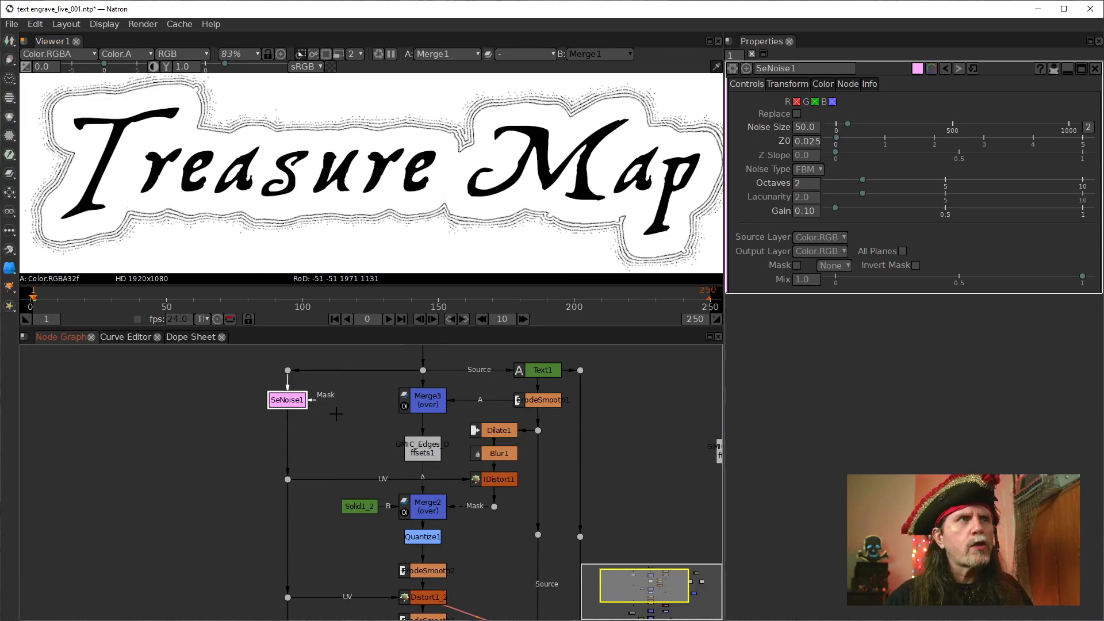
drag(294, 401, 294, 404)
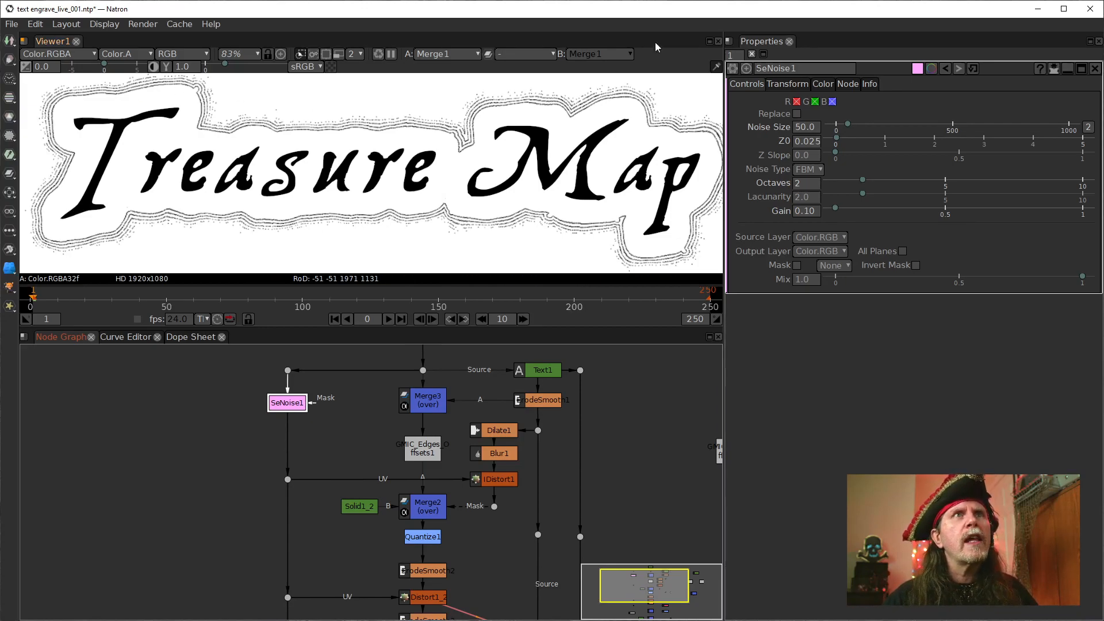
Try raising the SeNoise1 node's gain to 1.00
click(808, 185)
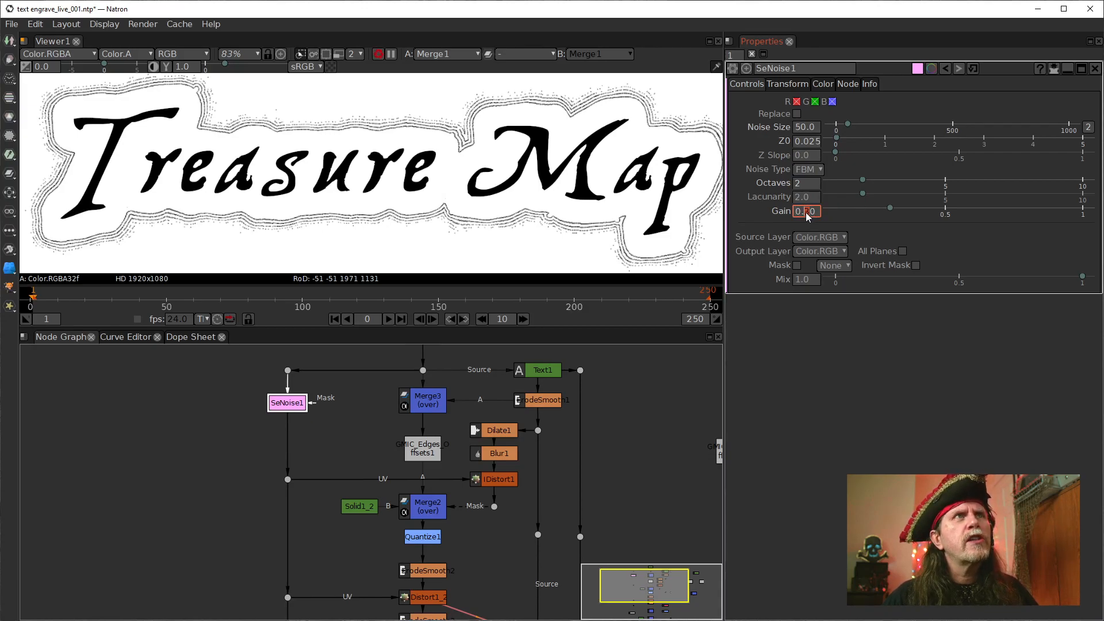
key(Up)
key(Up)
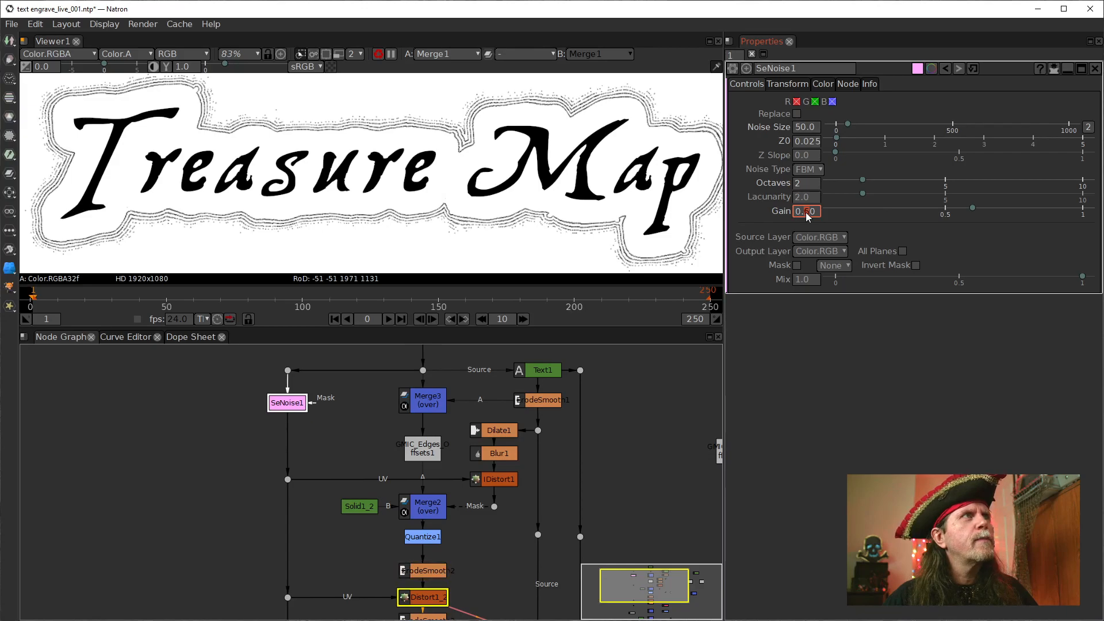
key(Up)
key(Up)
key(Up)
key(Down)
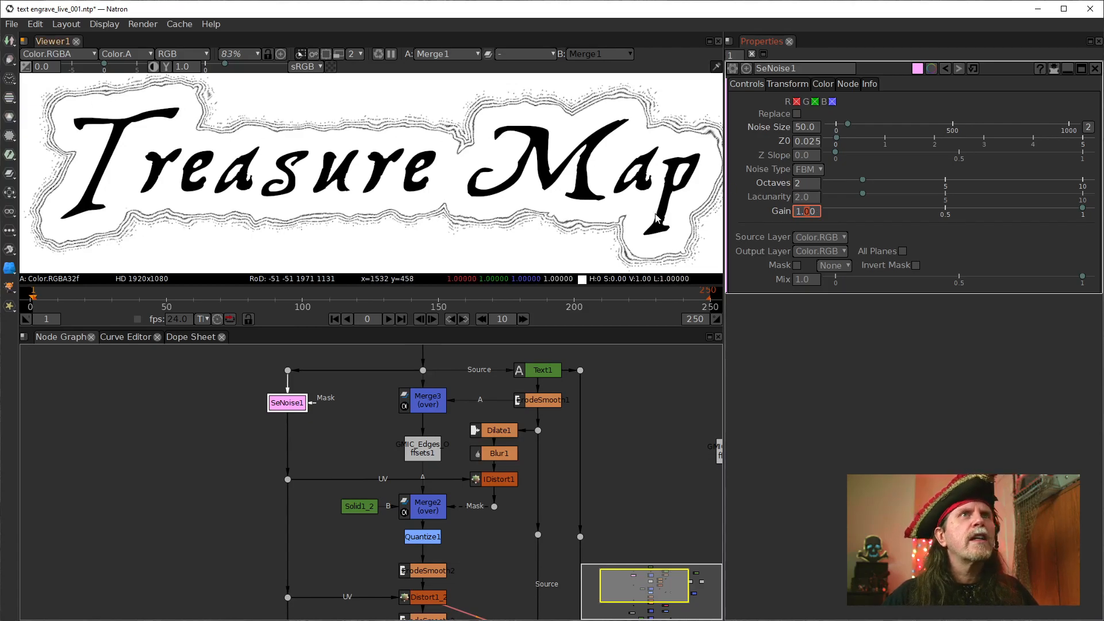
Restore the SeNoise1 node's gain to .1
drag(817, 213, 735, 217)
text(.1)
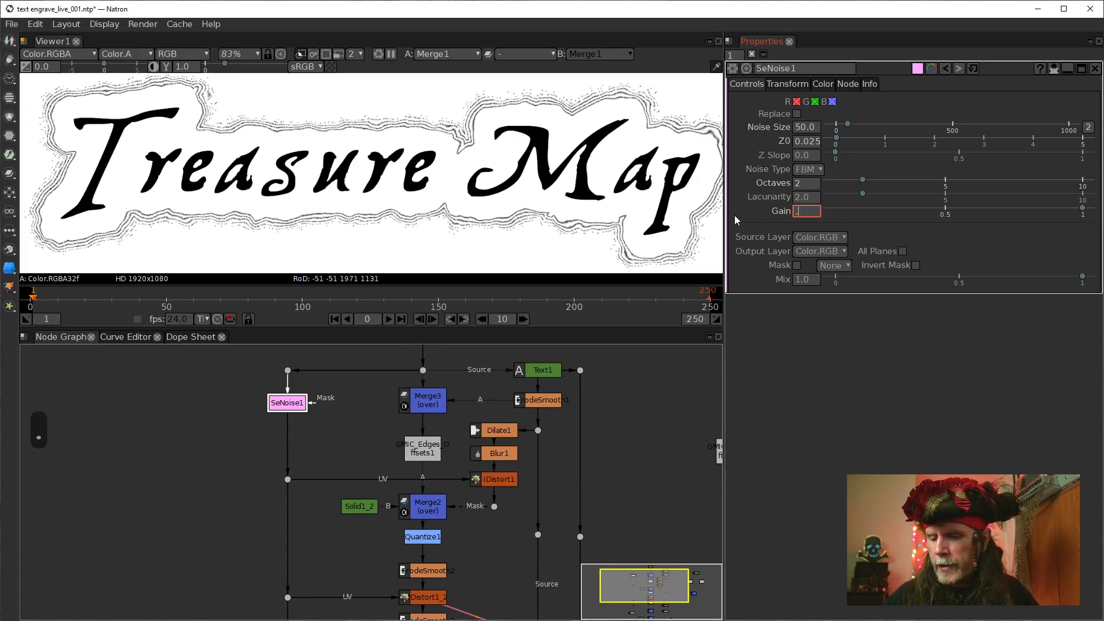
key(Return)
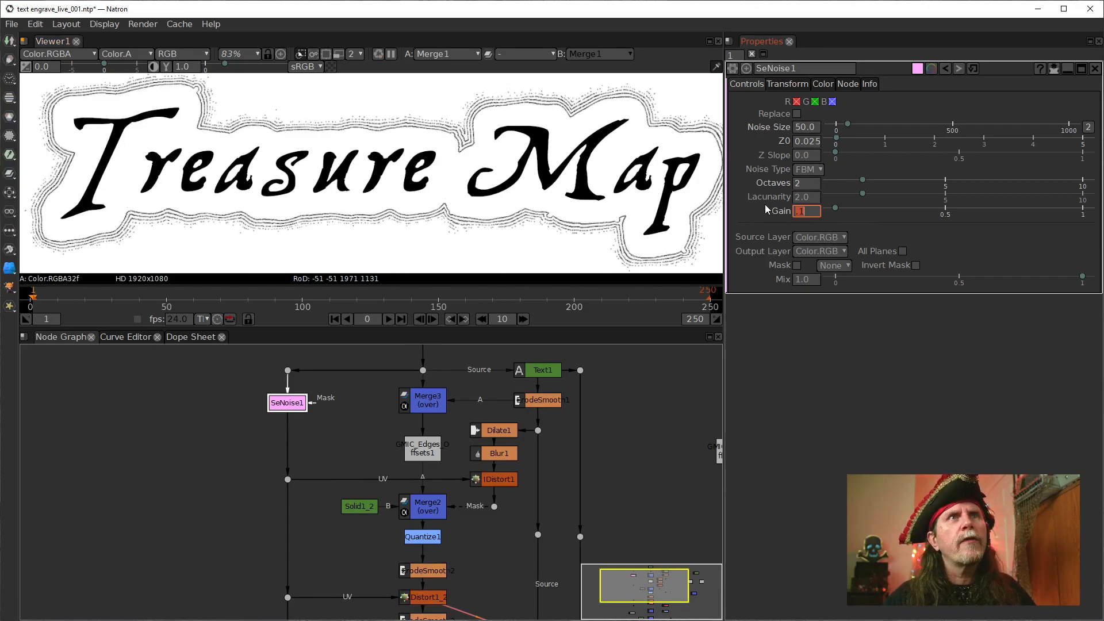
Temporarily disable the SeNoise1 node to compare the outlines without noise, and re-enable it
click(288, 403)
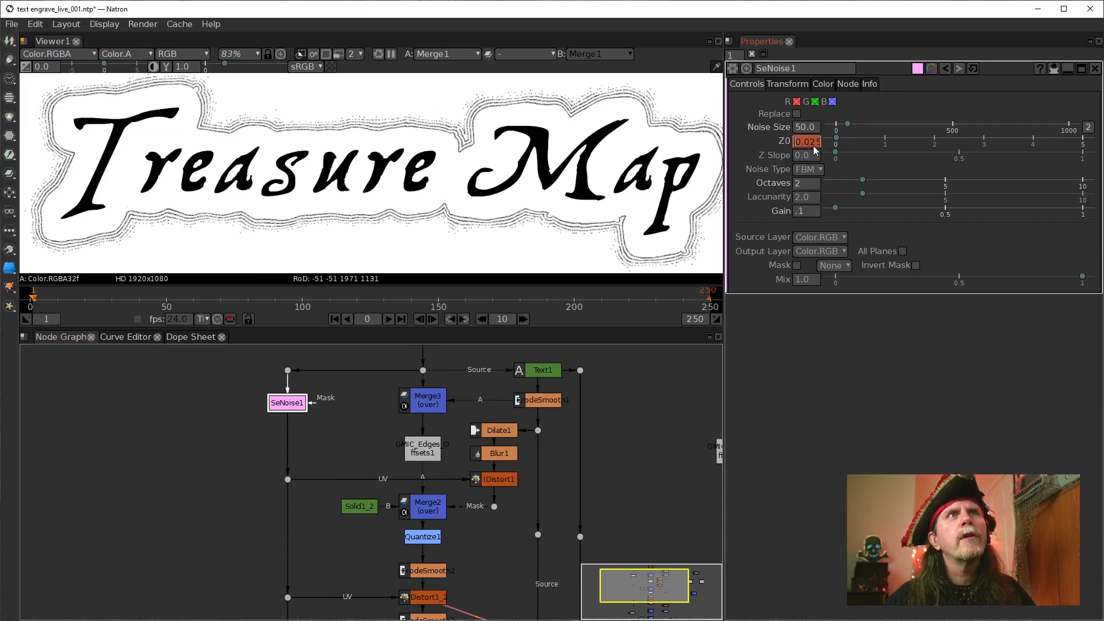
double_click(807, 142)
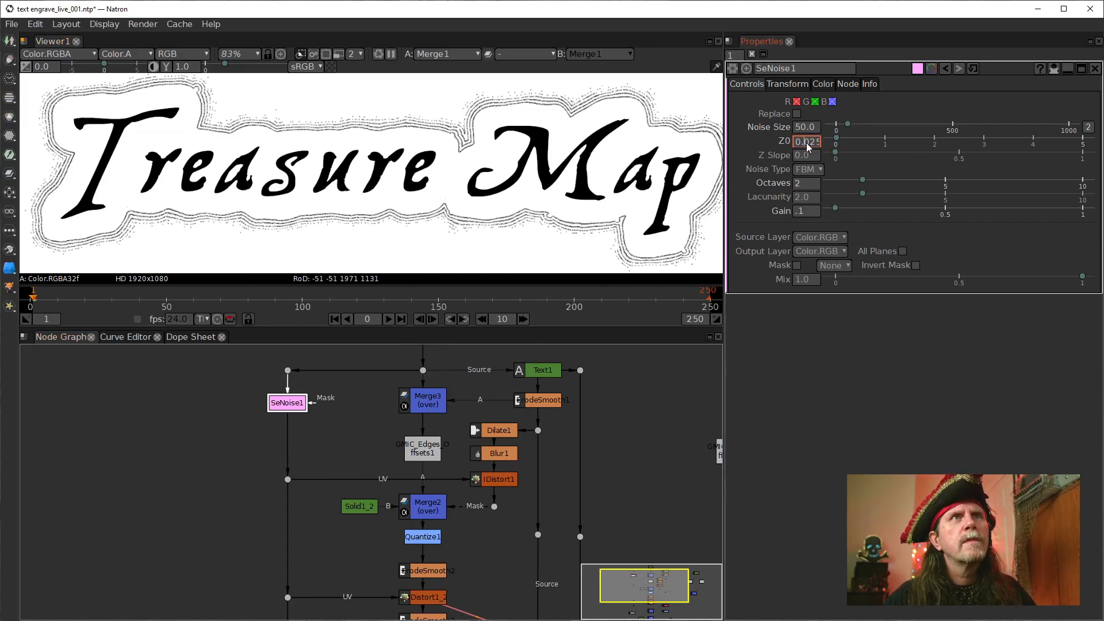
click(292, 409)
key(d)
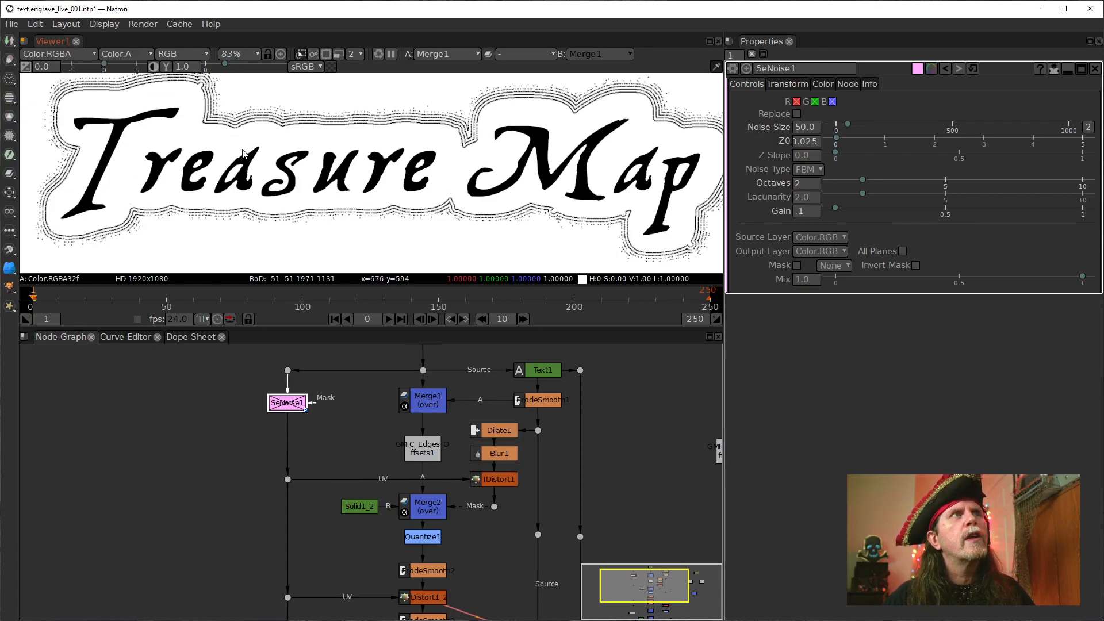
key(d)
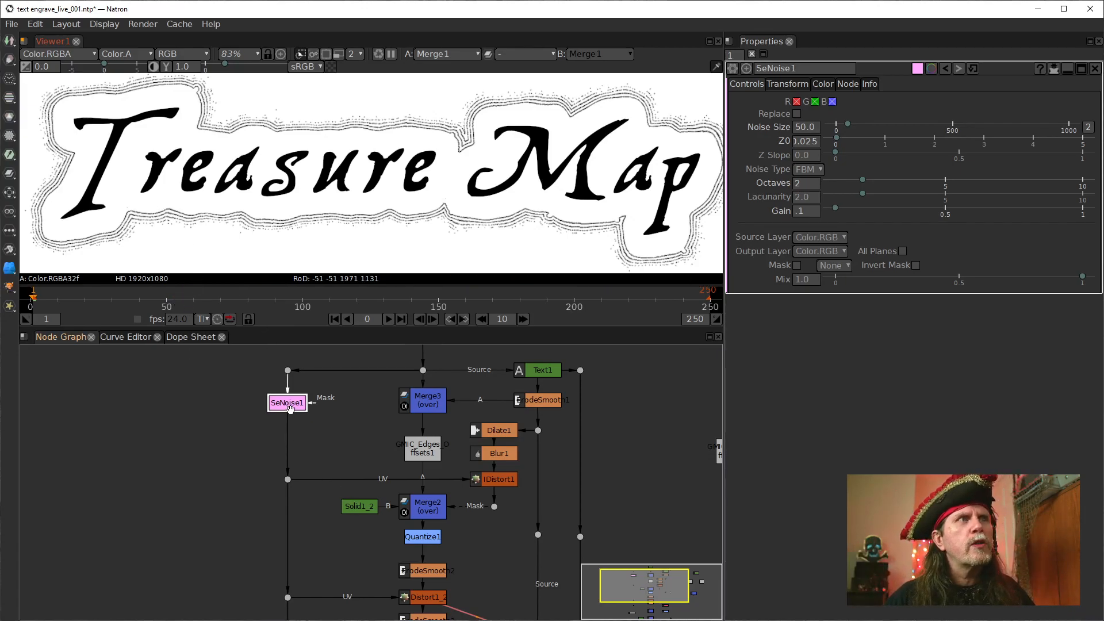
Duplicate the SeNoise1 node beside the original and feed its source through a dot from the existing source line
click(230, 401)
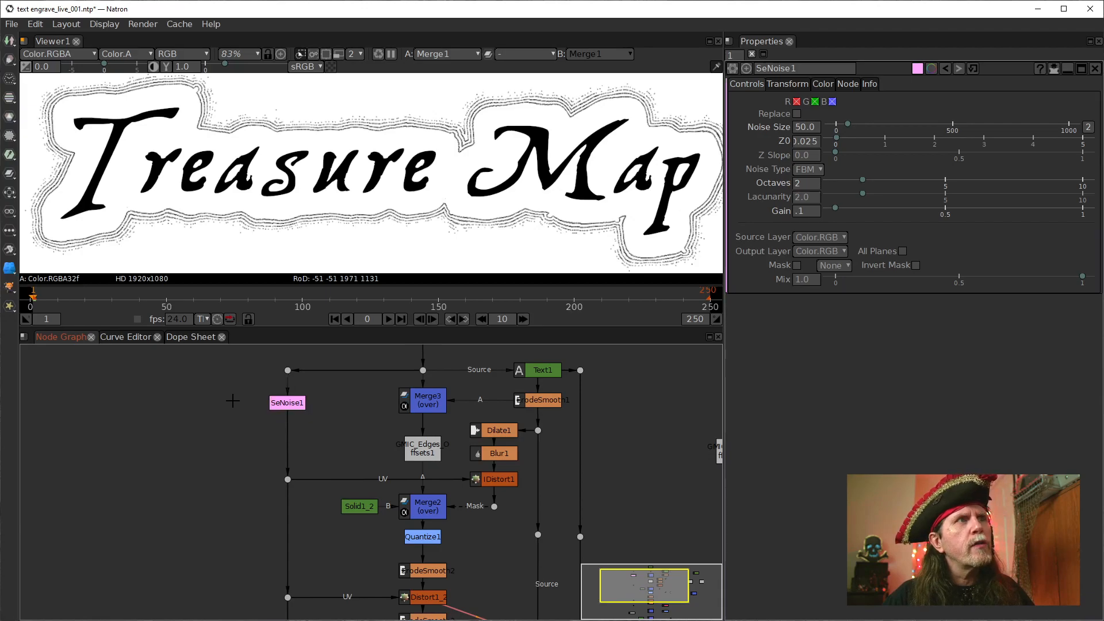
click(301, 406)
key(alt+c)
drag(253, 403, 228, 403)
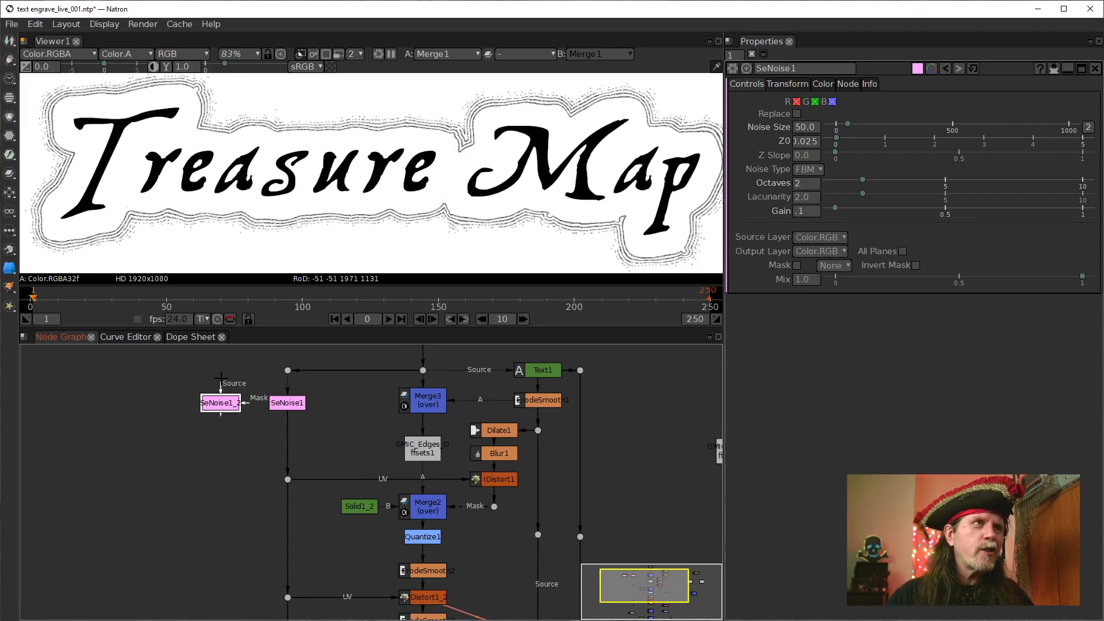
mouse_move(222, 384)
mouse_down()
mouse_move(288, 375)
mouse_move(226, 367)
mouse_up()
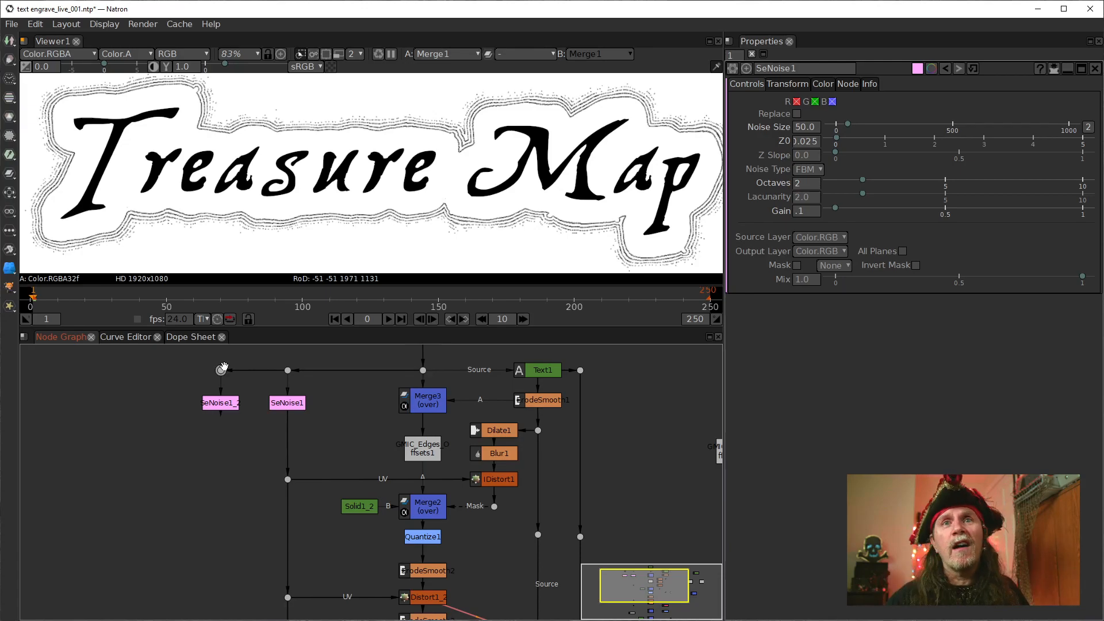
drag(224, 458, 163, 426)
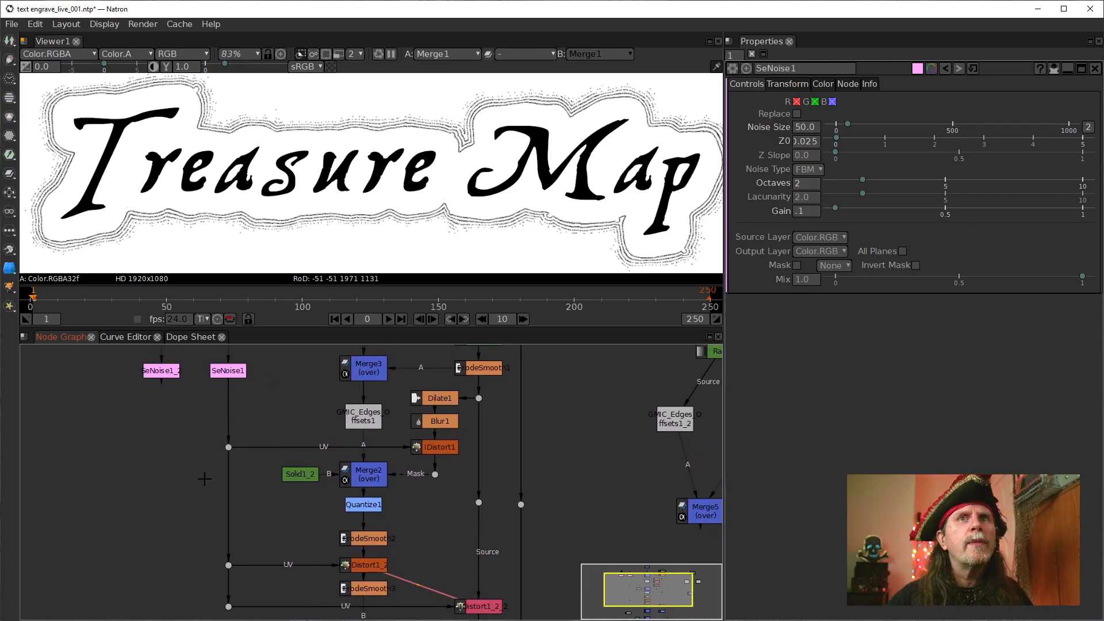
mouse_move(225, 473)
mouse_down()
mouse_move(240, 515)
mouse_move(230, 520)
mouse_move(240, 485)
mouse_up()
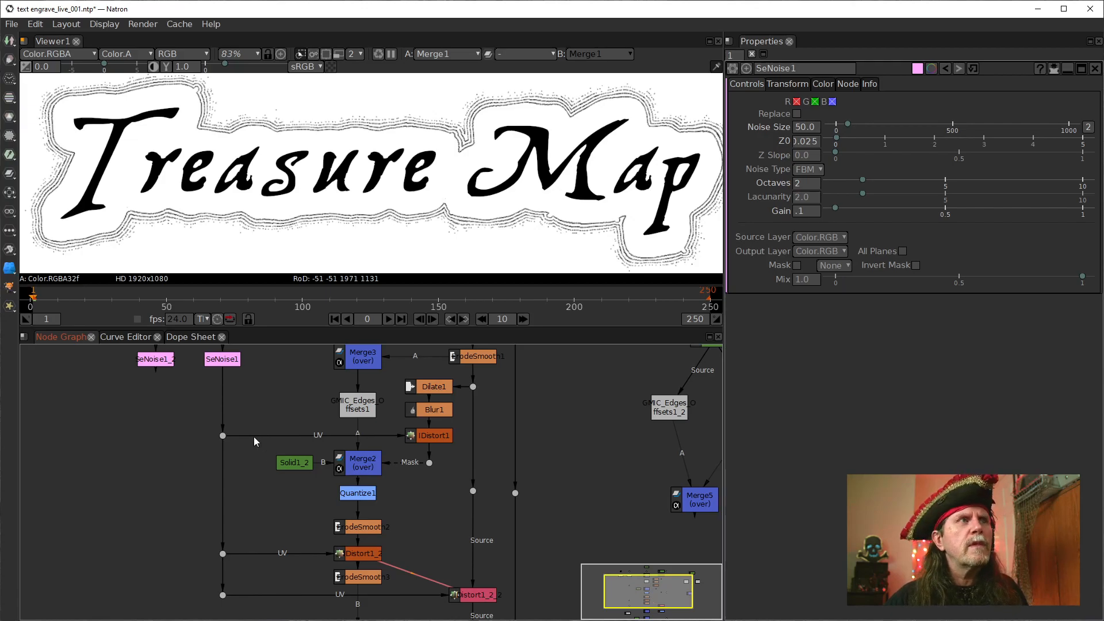
Align the SeNoise1 and SeNoise1_2 nodes at the same height in the node graph
drag(258, 386, 290, 425)
scroll(255, 456, up, 1)
click(217, 423)
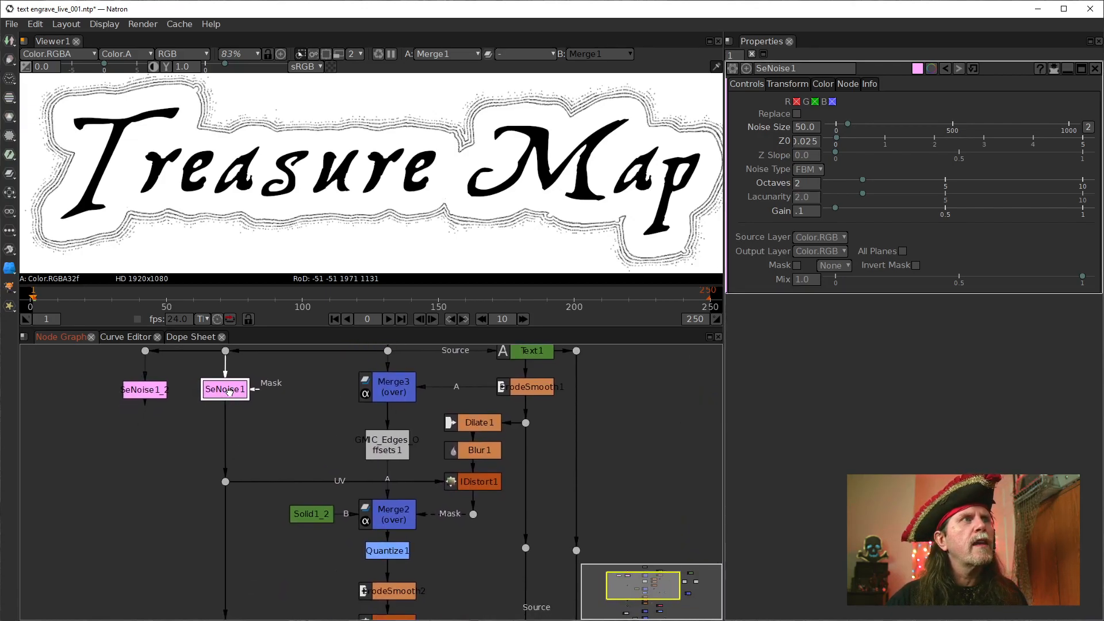
drag(229, 389, 230, 389)
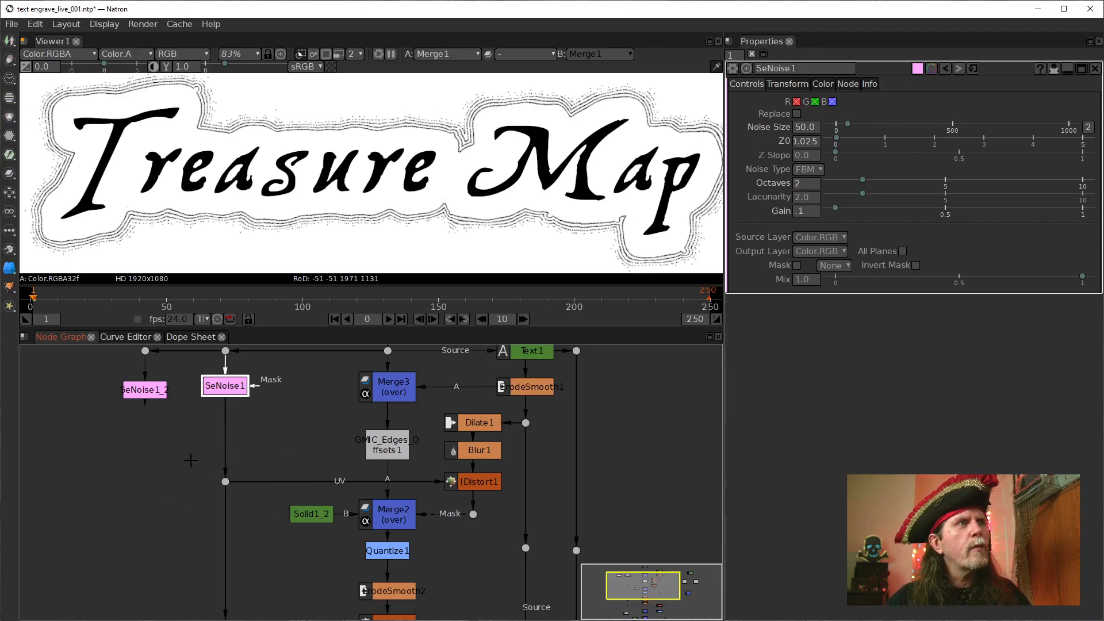
click(149, 390)
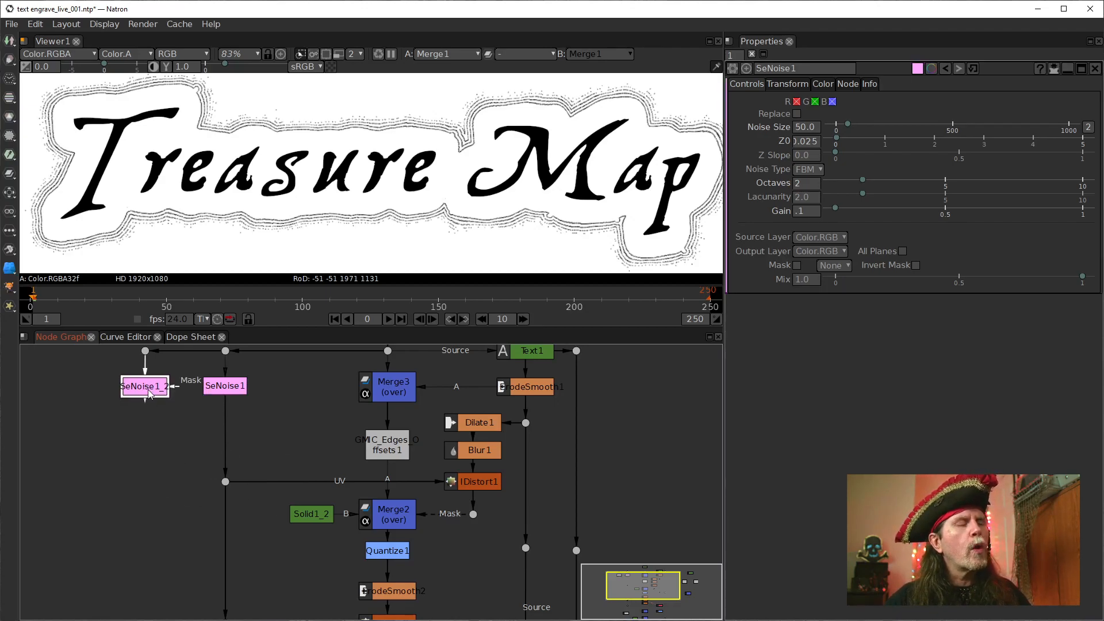
Add a dot below SeNoise1_2, feed IDistort1's UV input from it, and delete the old dot under SeNoise1
click(144, 424)
drag(145, 415, 145, 483)
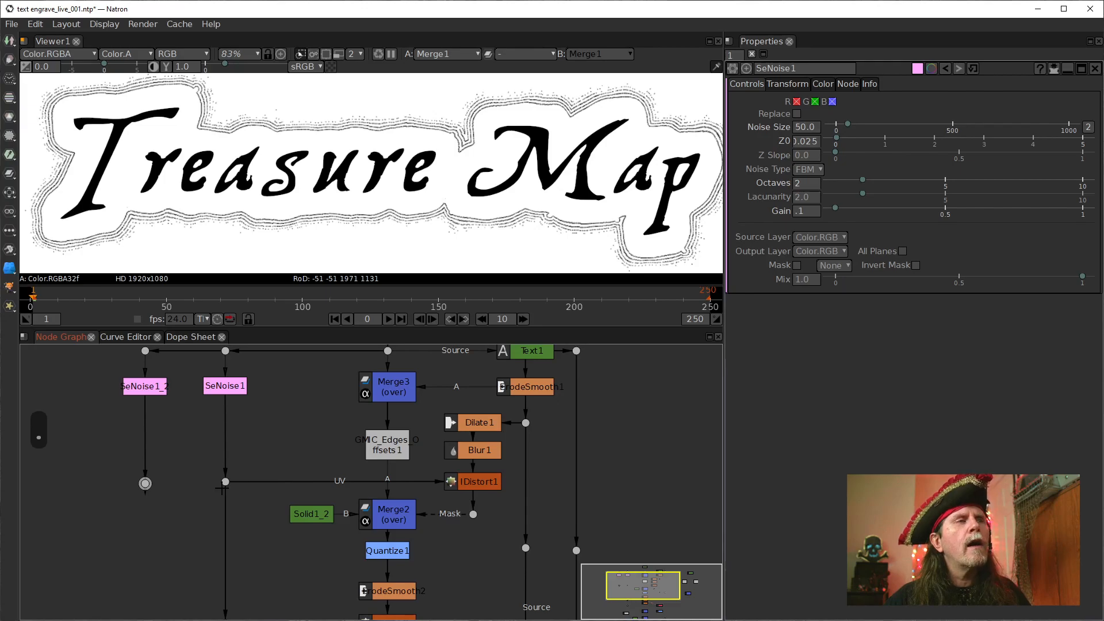
drag(252, 485, 230, 553)
drag(484, 489, 142, 483)
drag(226, 482, 267, 405)
key(Delete)
click(238, 391)
drag(323, 568, 348, 571)
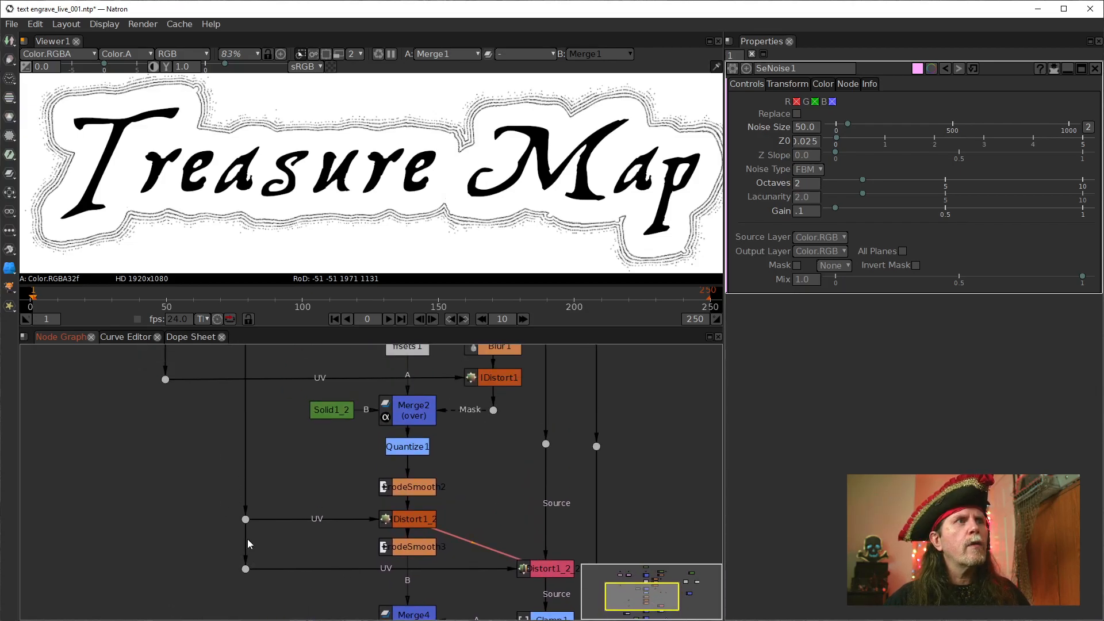
Feed the two lower UV dots from SeNoise1_2's dot and line them up vertically beneath it
drag(248, 541, 181, 506)
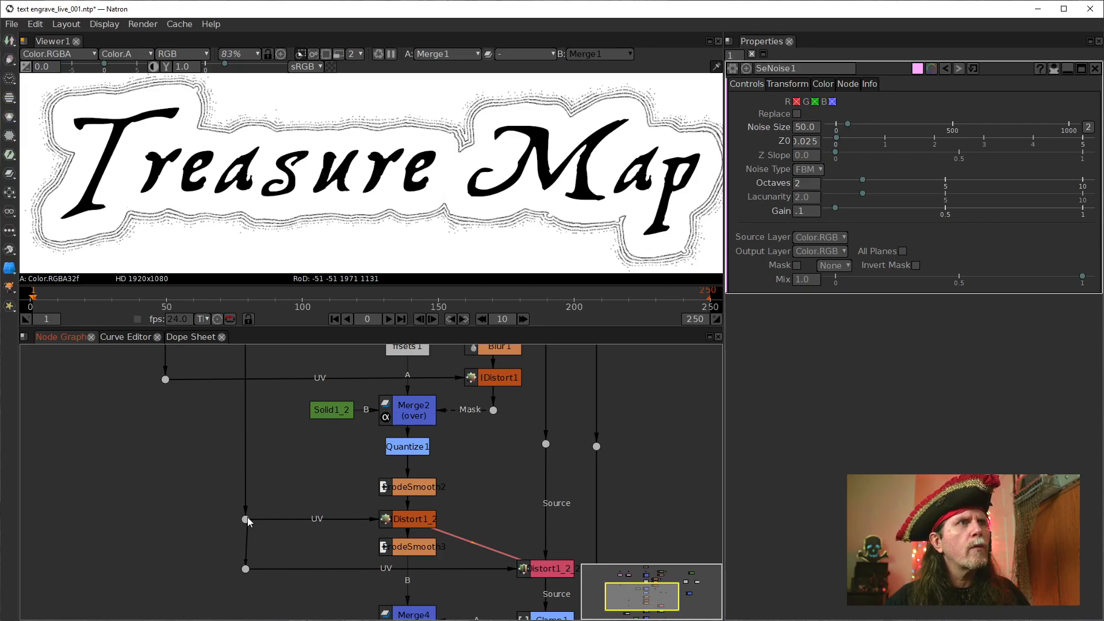
drag(333, 502, 374, 487)
drag(282, 441, 205, 365)
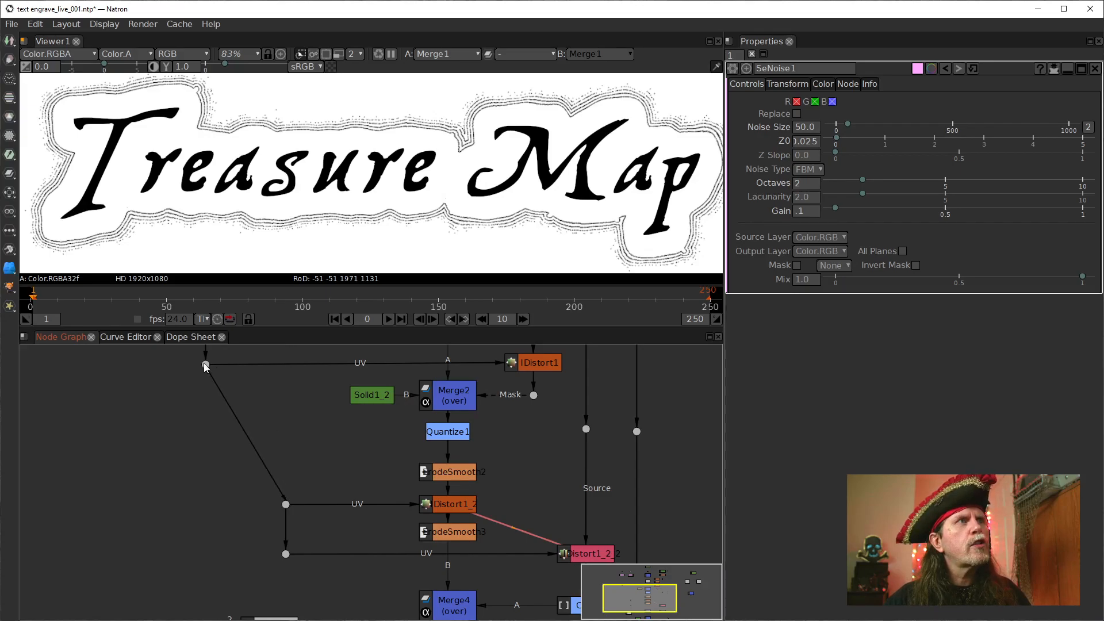
drag(286, 504, 206, 504)
drag(286, 555, 205, 554)
drag(369, 455, 315, 474)
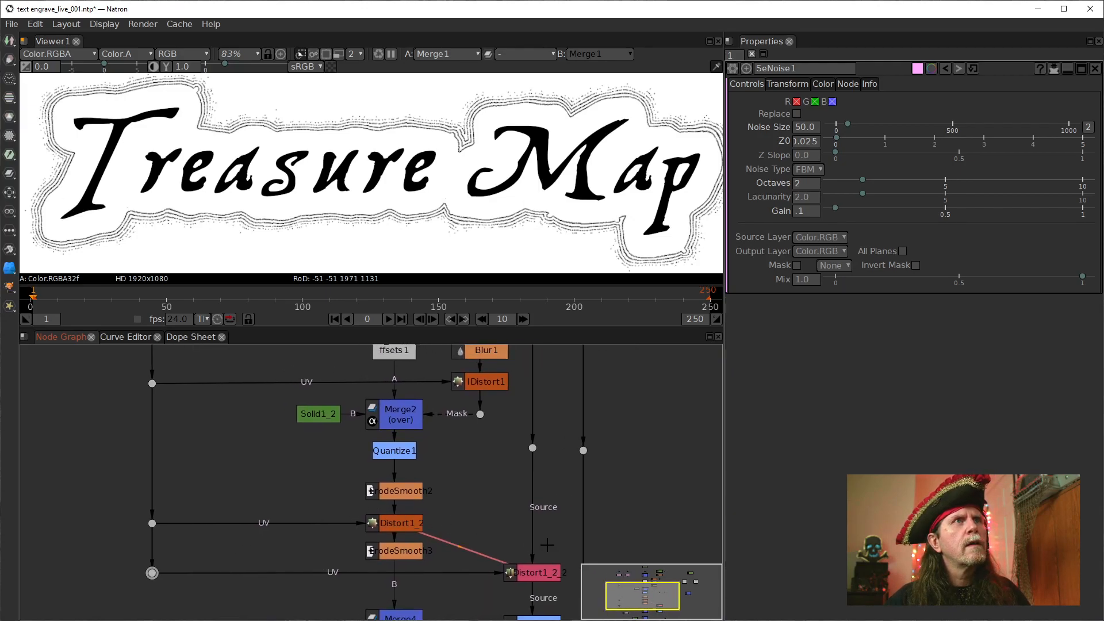
Try feeding IDistort1_2_2's UV dot directly from SeNoise1, aligning the dot beneath that node
mouse_move(593, 567)
mouse_down()
mouse_move(481, 574)
mouse_move(477, 620)
mouse_up()
mouse_move(491, 448)
mouse_down()
mouse_move(486, 509)
mouse_move(506, 362)
mouse_up()
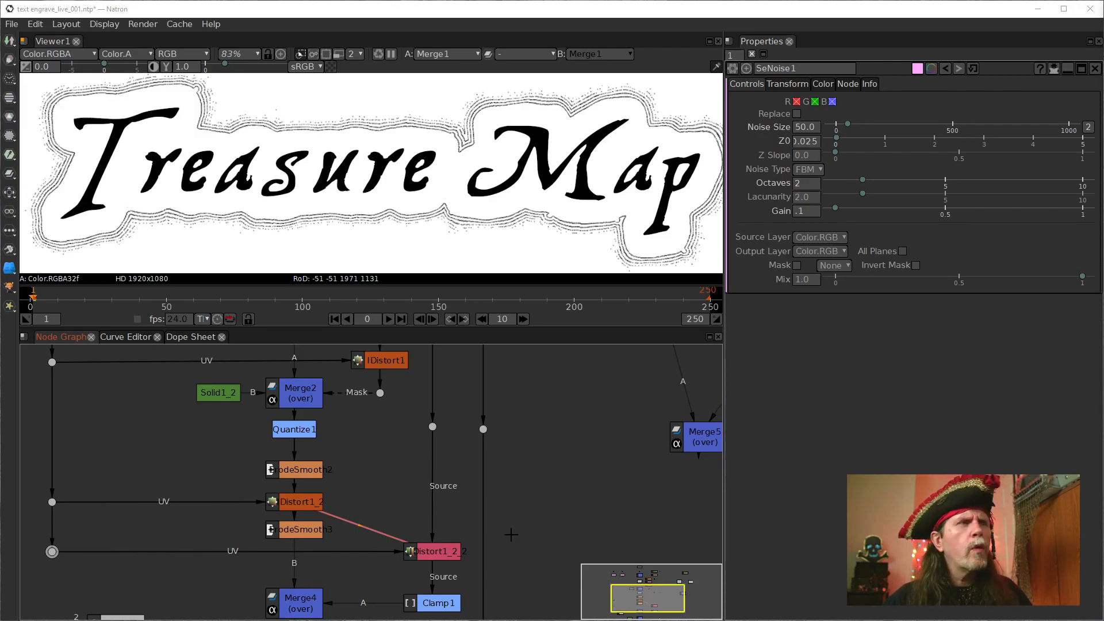
click(435, 554)
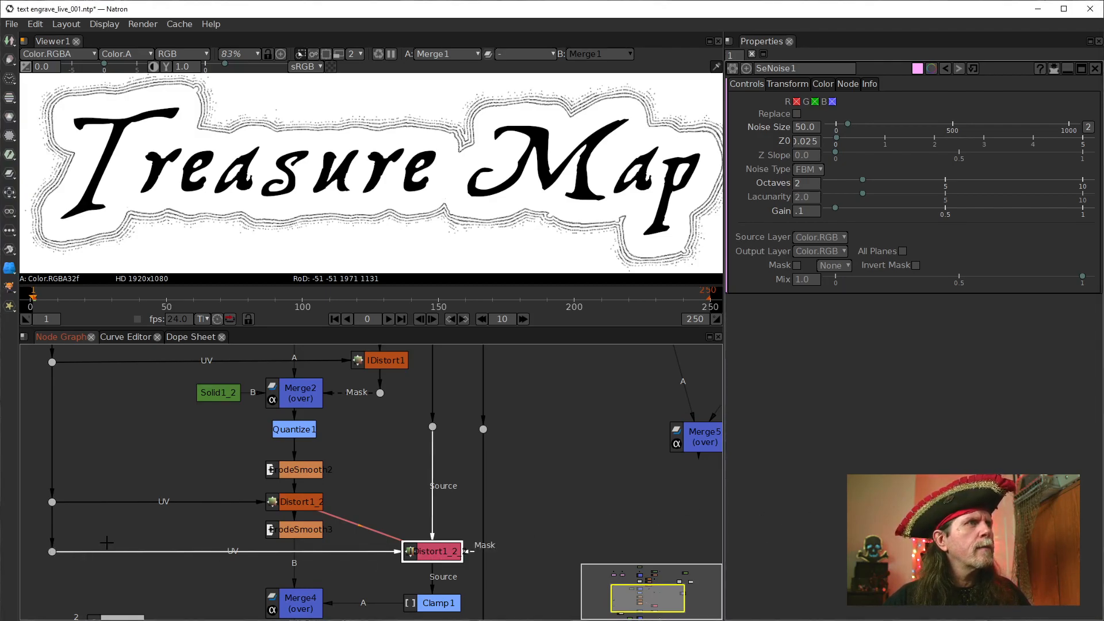
scroll(134, 535, down, 5)
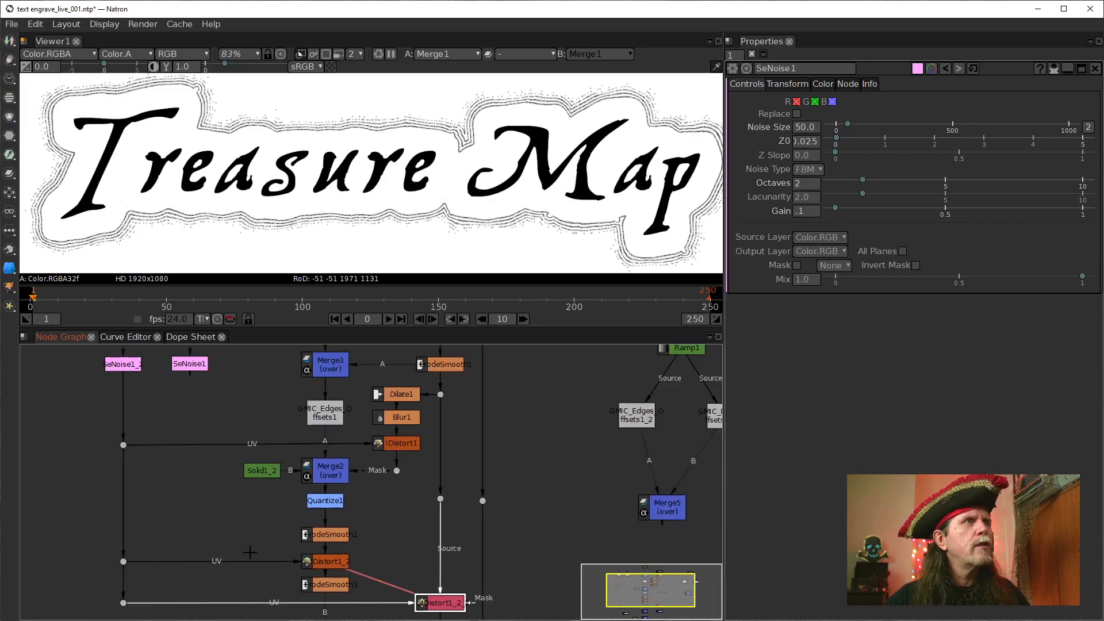
drag(142, 576, 208, 381)
drag(152, 579, 208, 579)
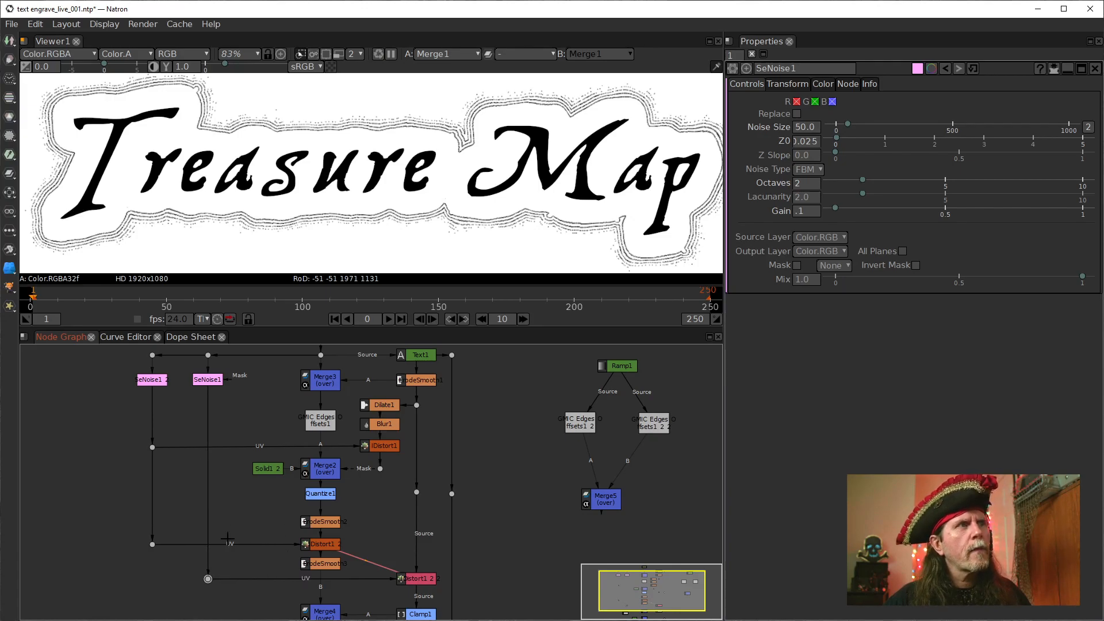
click(209, 377)
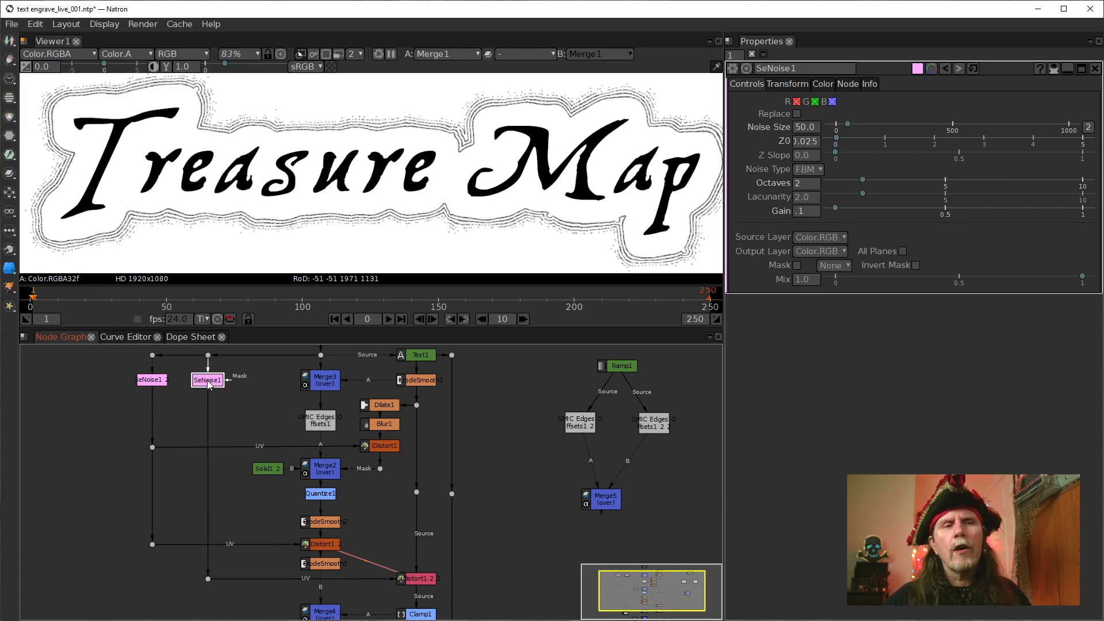
click(146, 384)
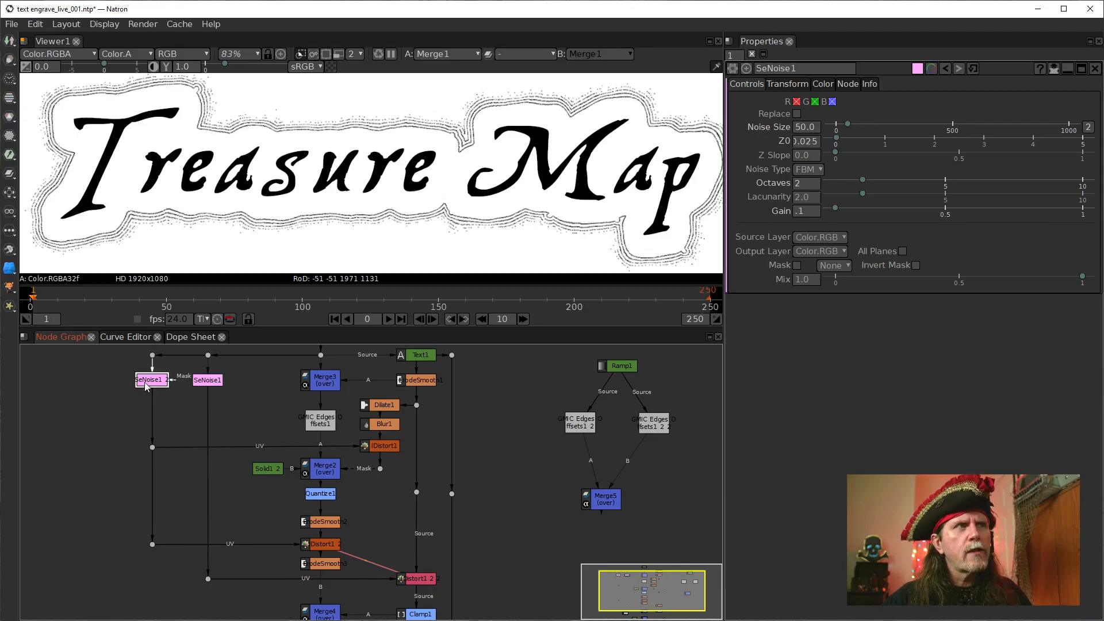
View the outputs of ErodeSmooth1, Dilate1, Blur1 and IDistort1 in turn to check the outer mask
drag(428, 528, 406, 480)
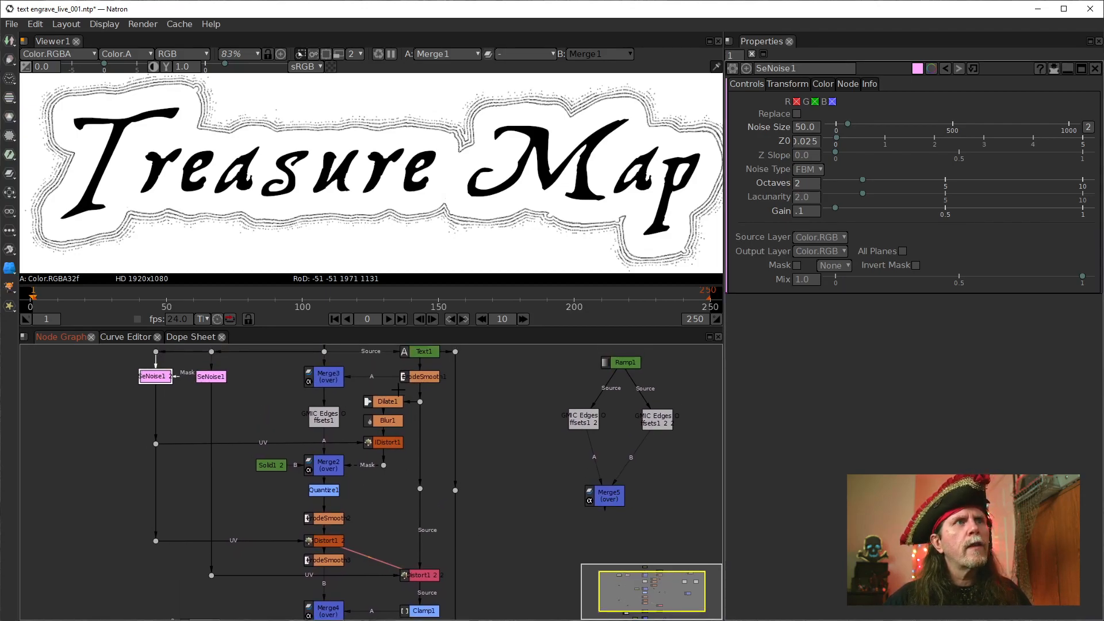
drag(435, 422, 412, 474)
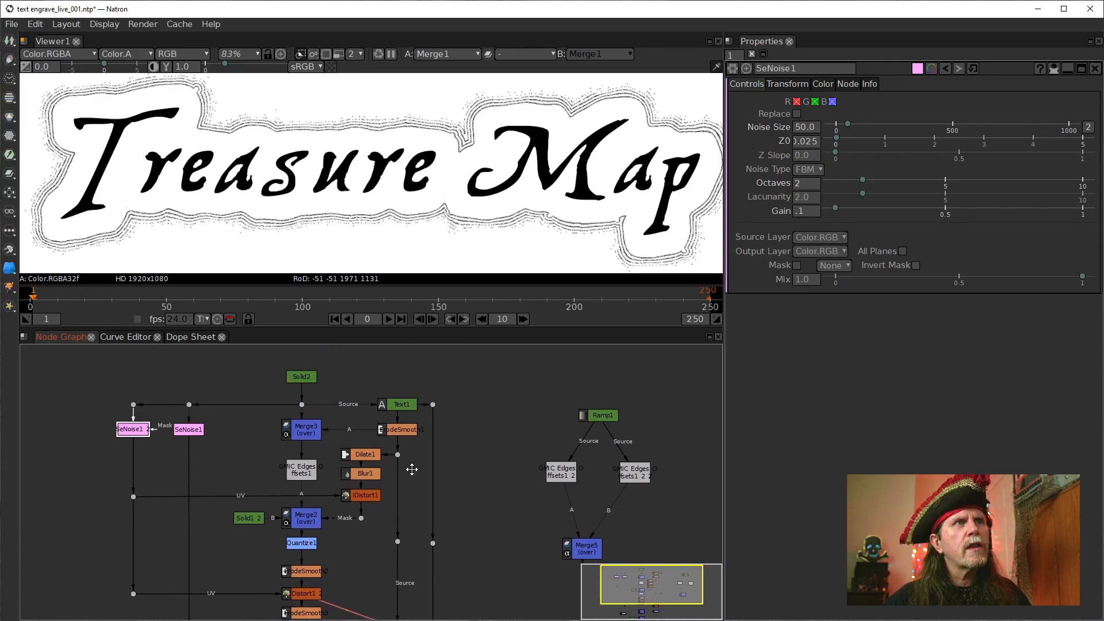
click(396, 430)
key(1)
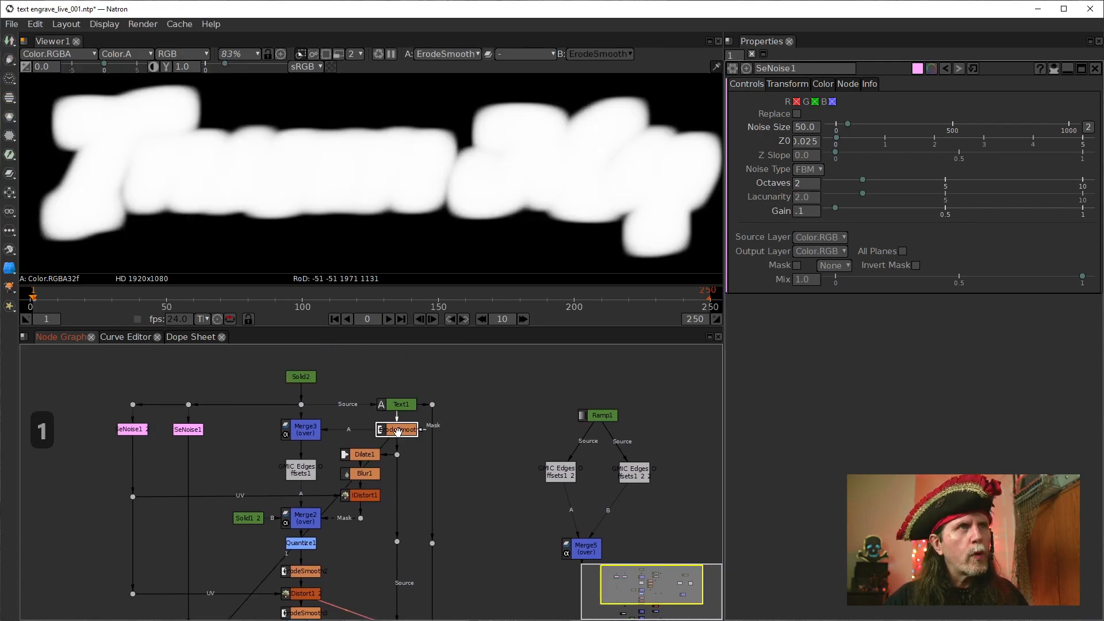
click(366, 455)
key(1)
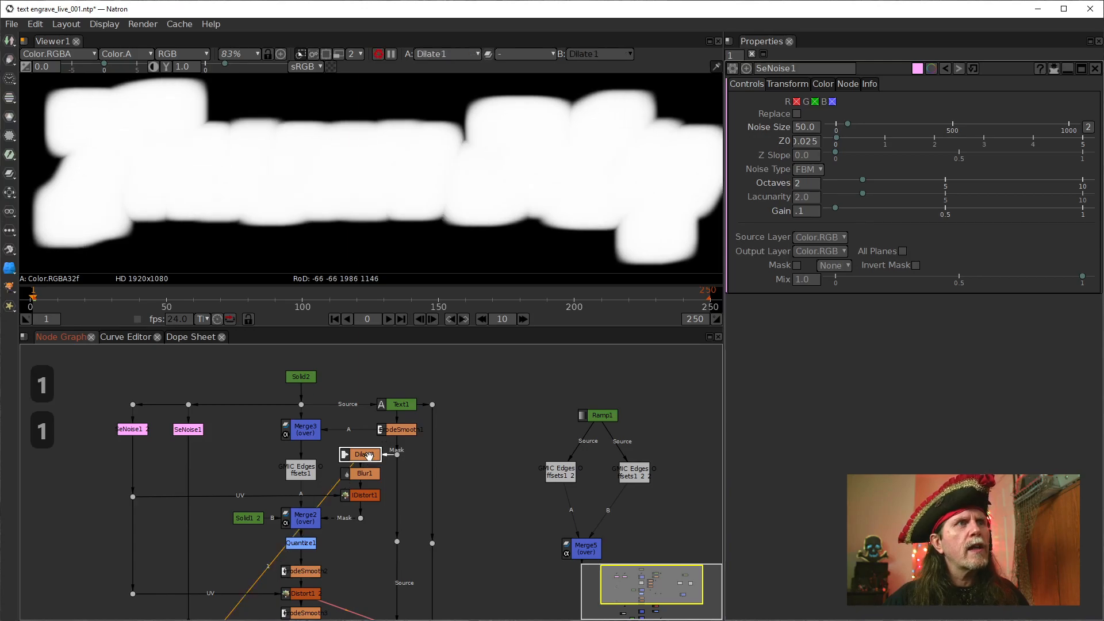
click(365, 473)
key(1)
click(364, 498)
key(1)
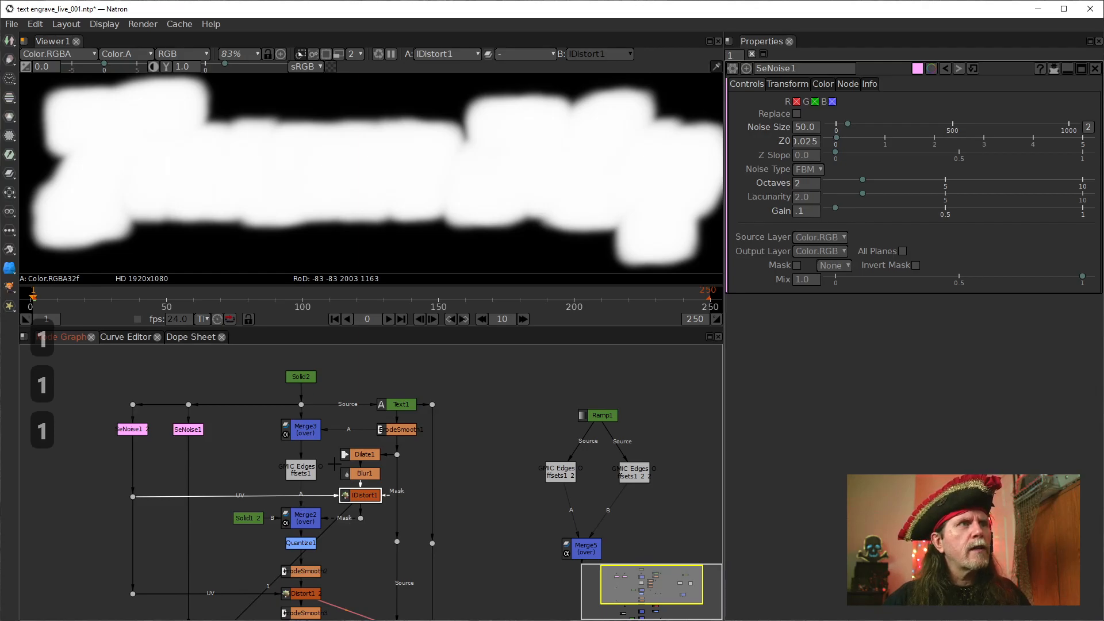
View the outputs of ErodeSmooth1, the G'MIC edges offsets node and Merge2 to check the outline lines
click(401, 429)
key(1)
click(309, 437)
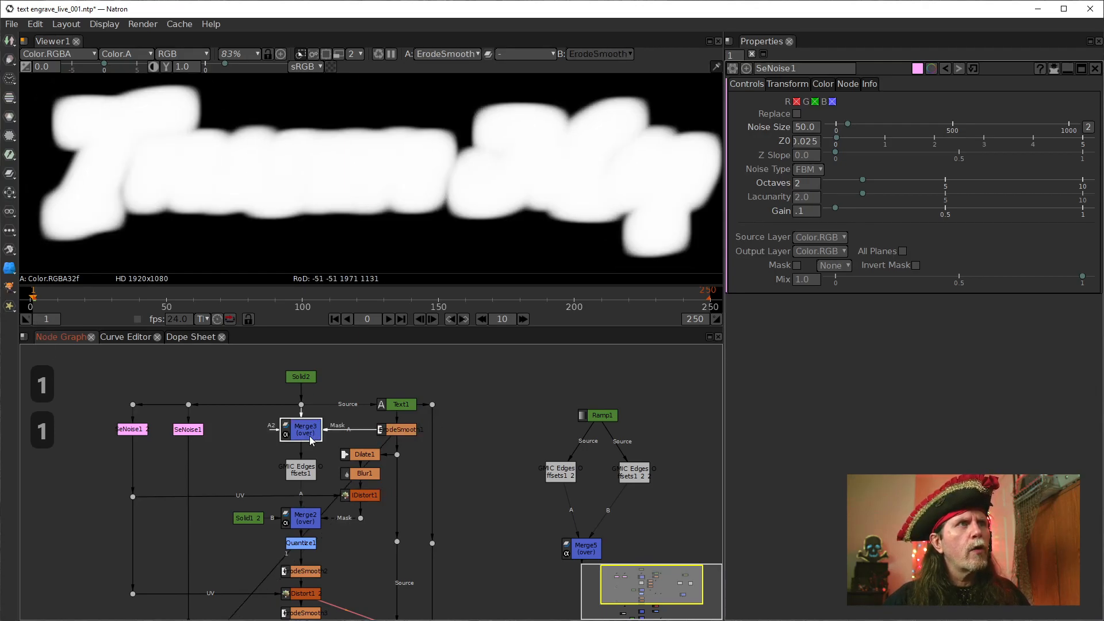
click(305, 470)
key(1)
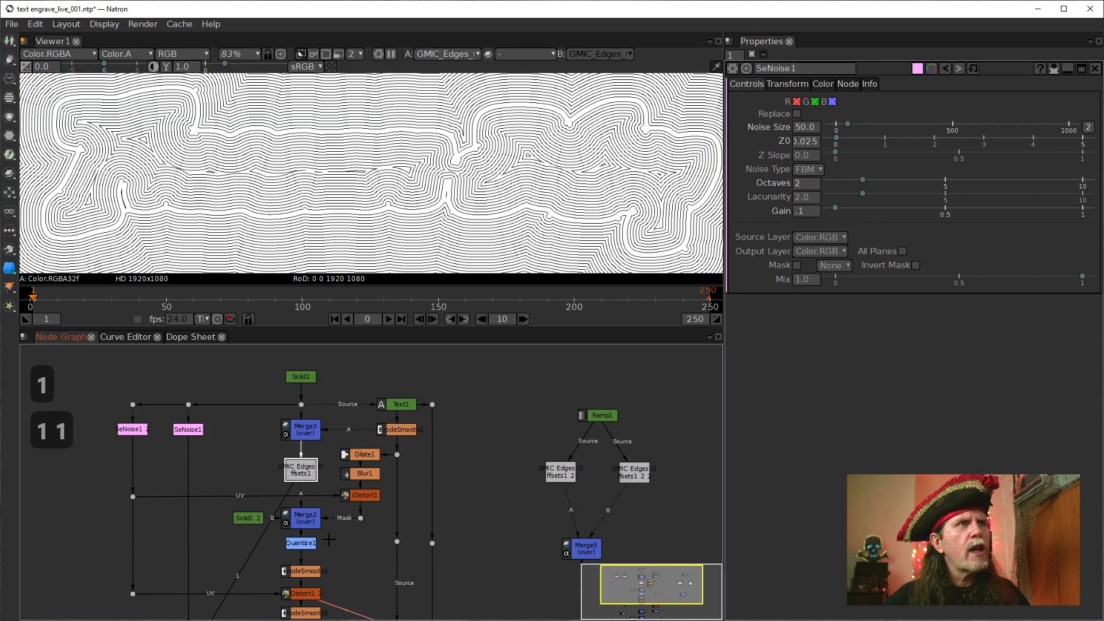
click(311, 526)
key(1)
View the outputs of Quantize1, ErodeSmooth2, IDistort1_2 and ErodeSmooth3 to compare the engraved lines
drag(362, 540, 412, 513)
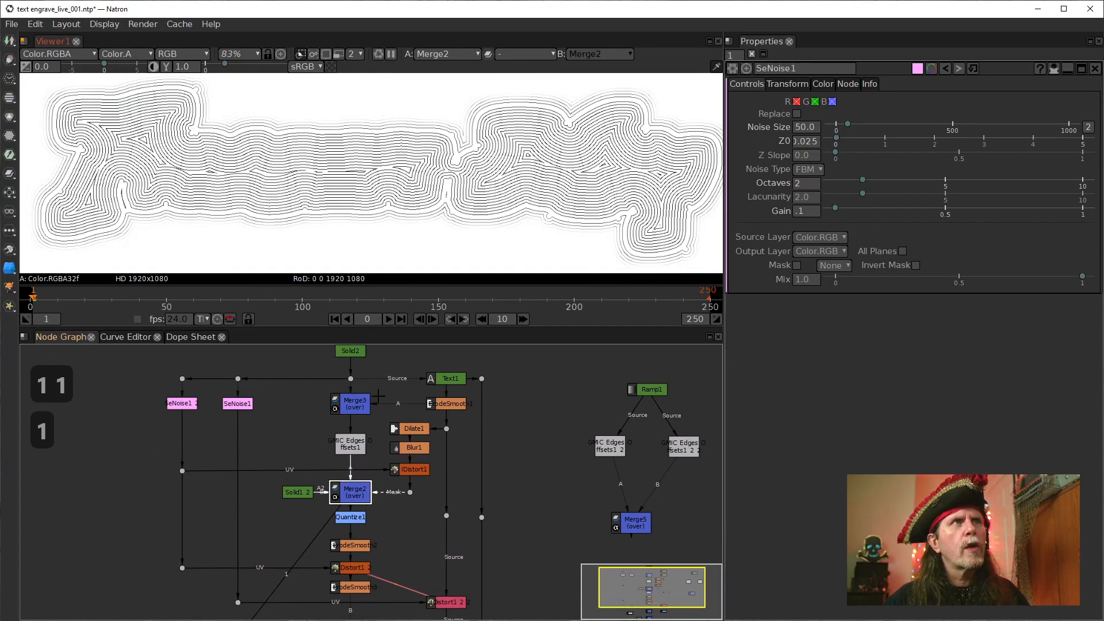
drag(414, 503, 416, 456)
click(355, 472)
key(1)
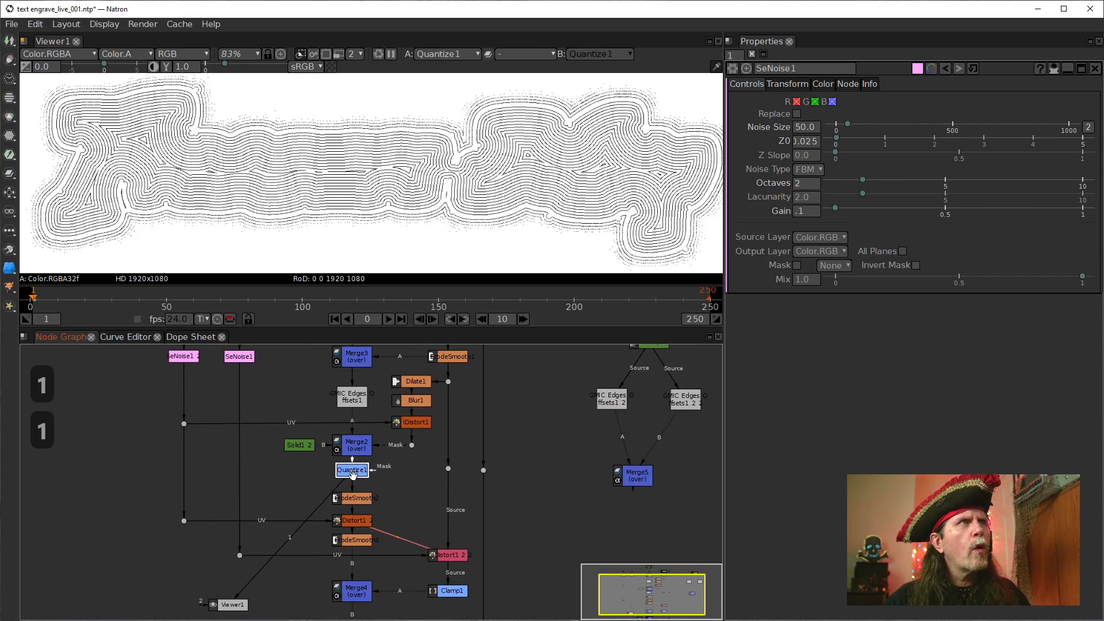
click(355, 498)
key(1)
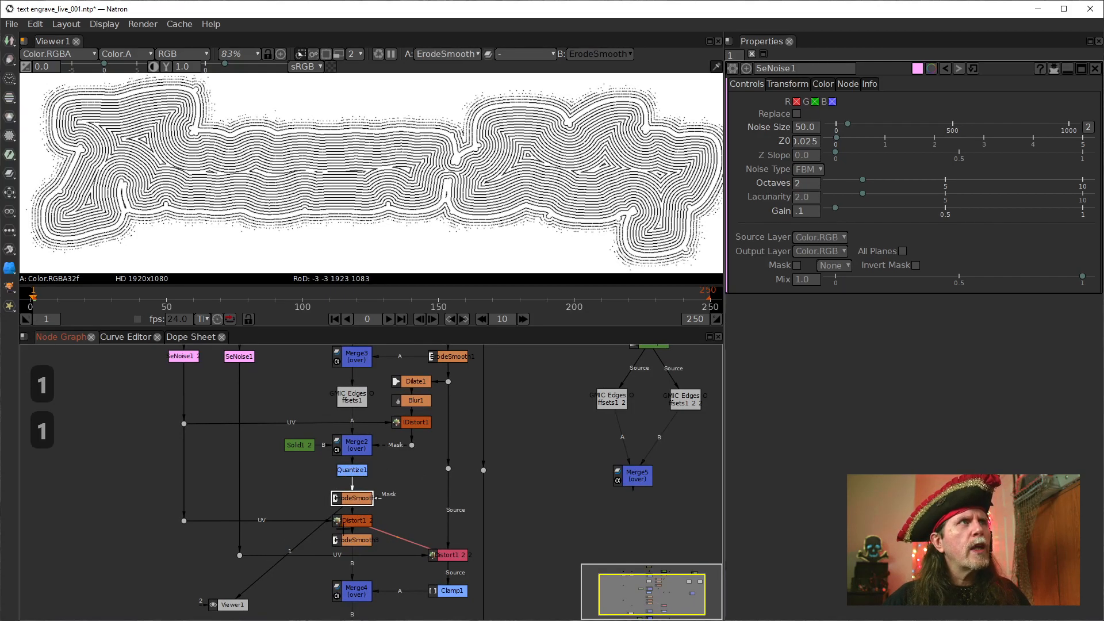
click(360, 525)
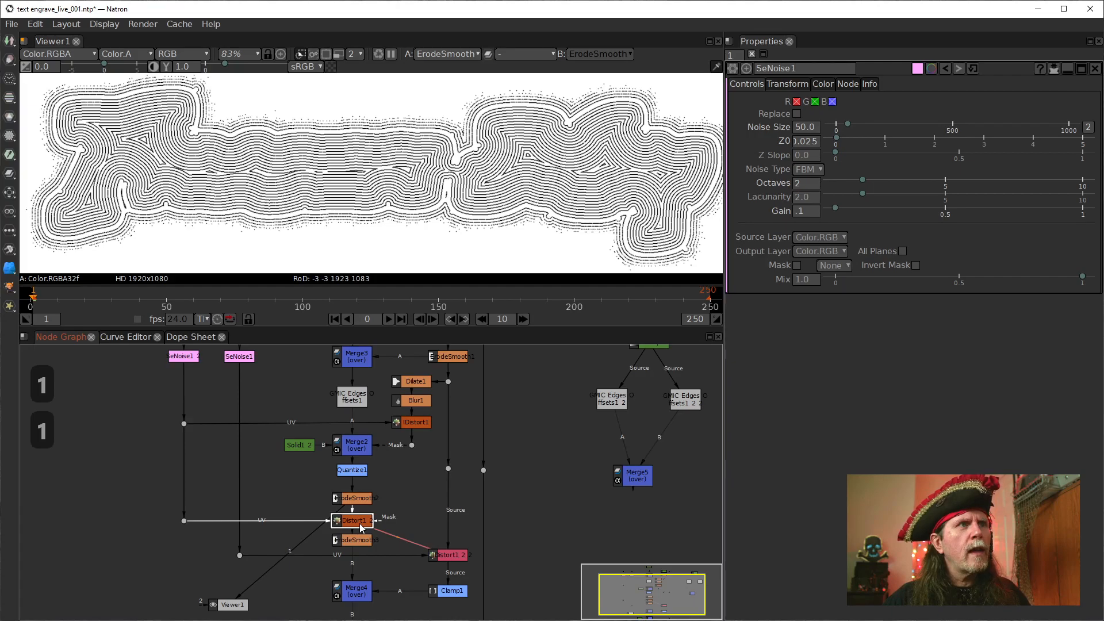
key(1)
drag(425, 543, 409, 506)
click(342, 516)
key(1)
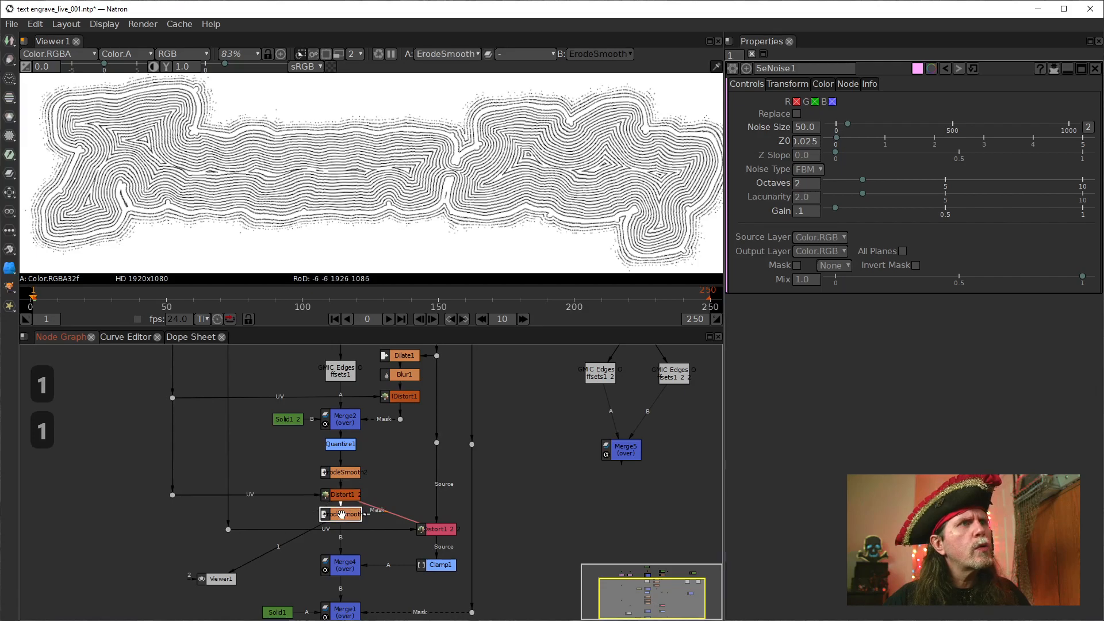
View the distorted inner mask from IDistort1_2_2 and the combined outlines from Merge4
click(437, 530)
key(1)
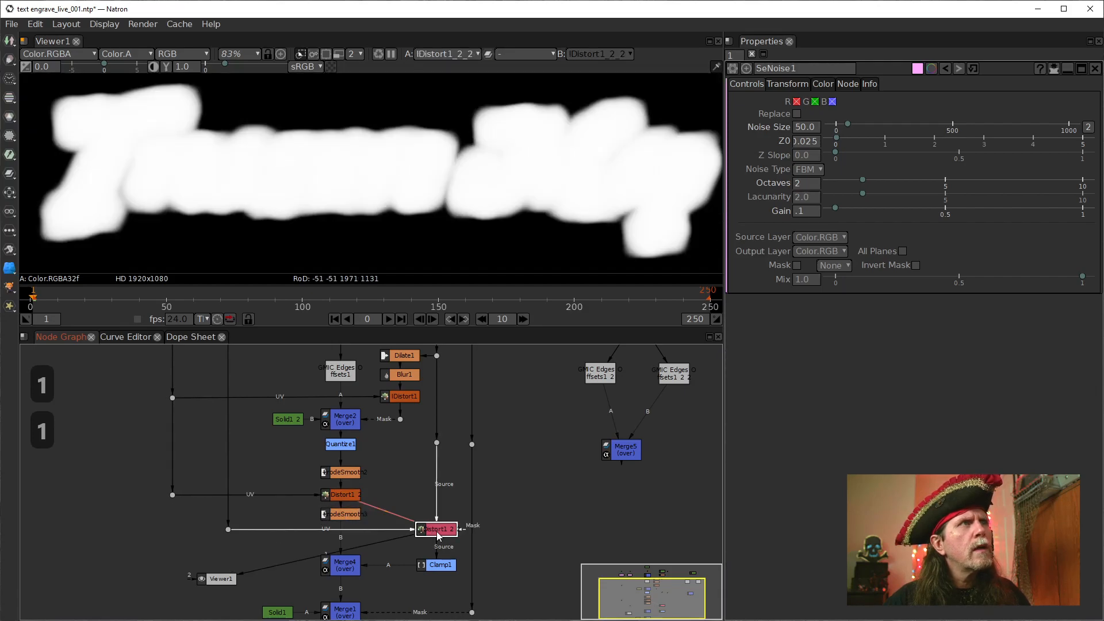
click(441, 575)
click(352, 570)
key(1)
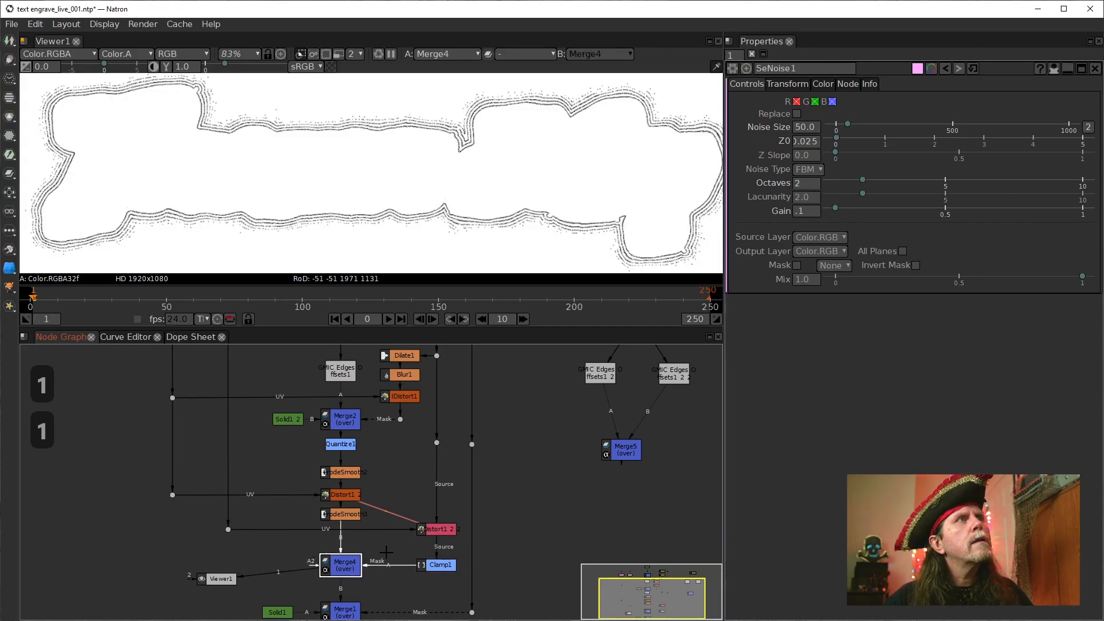
Reconnect IDistort1_2_2's UV dot to the SeNoise1_2 dot chain and align it below the dot above
drag(227, 511, 164, 499)
drag(228, 530, 155, 527)
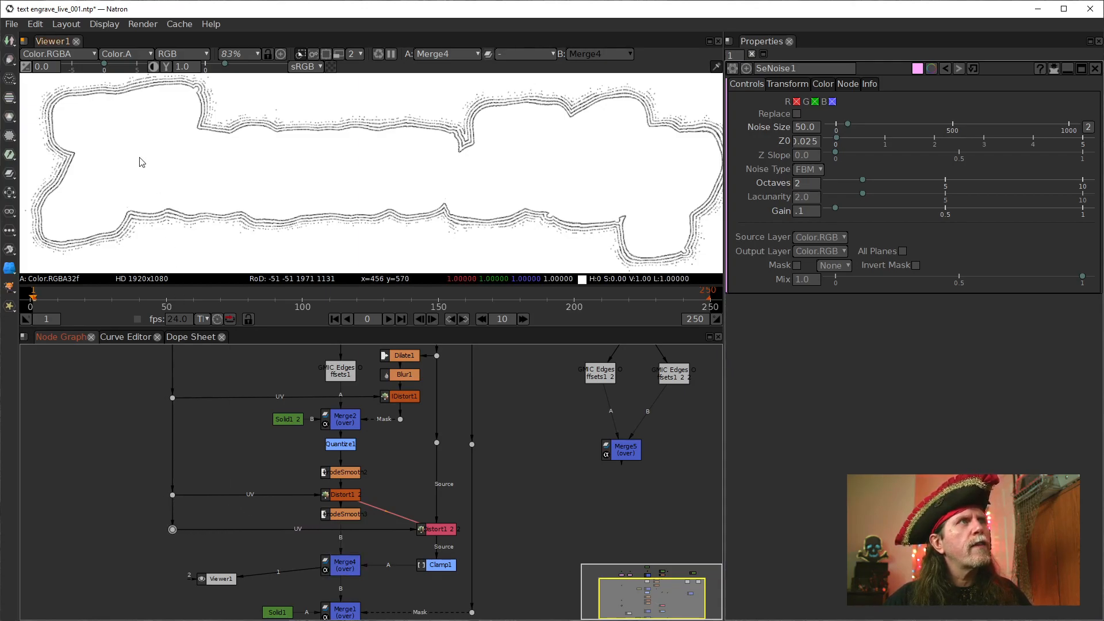
click(345, 566)
Move Merge1, Solid1 and the mask dot lower to make room below Merge4, and view Merge1's output
drag(442, 584, 478, 526)
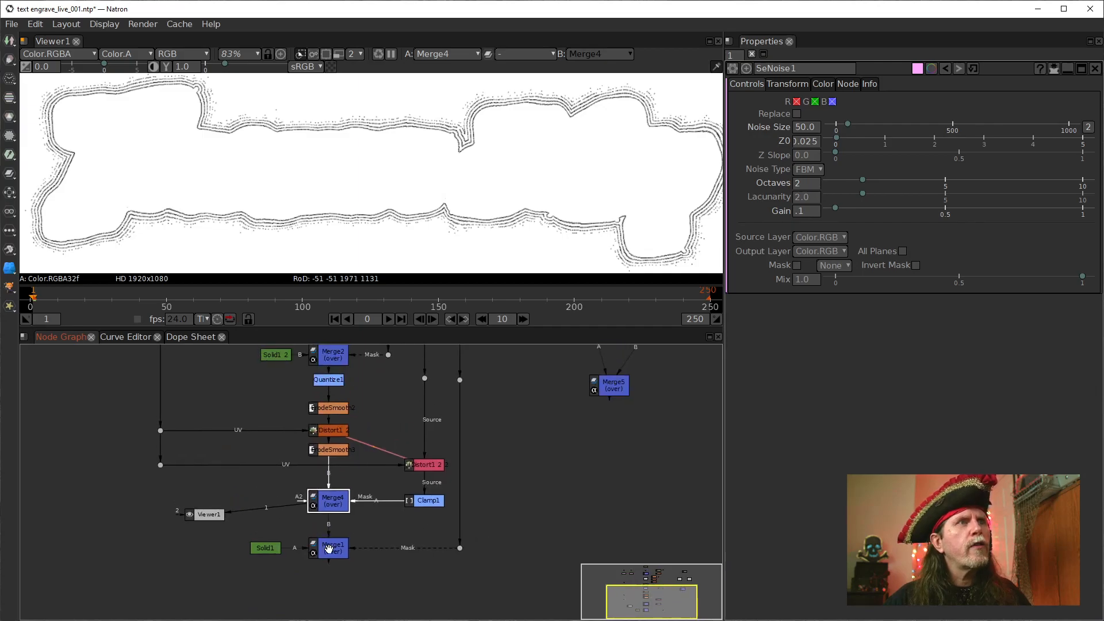
drag(328, 556, 327, 570)
drag(266, 550, 269, 578)
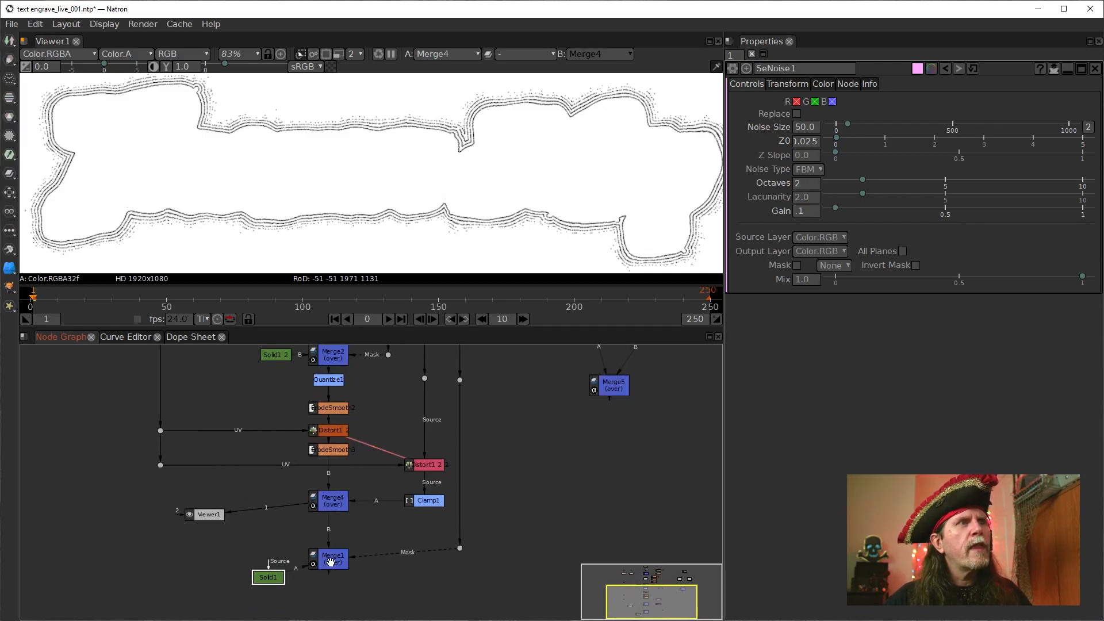
click(328, 505)
click(328, 564)
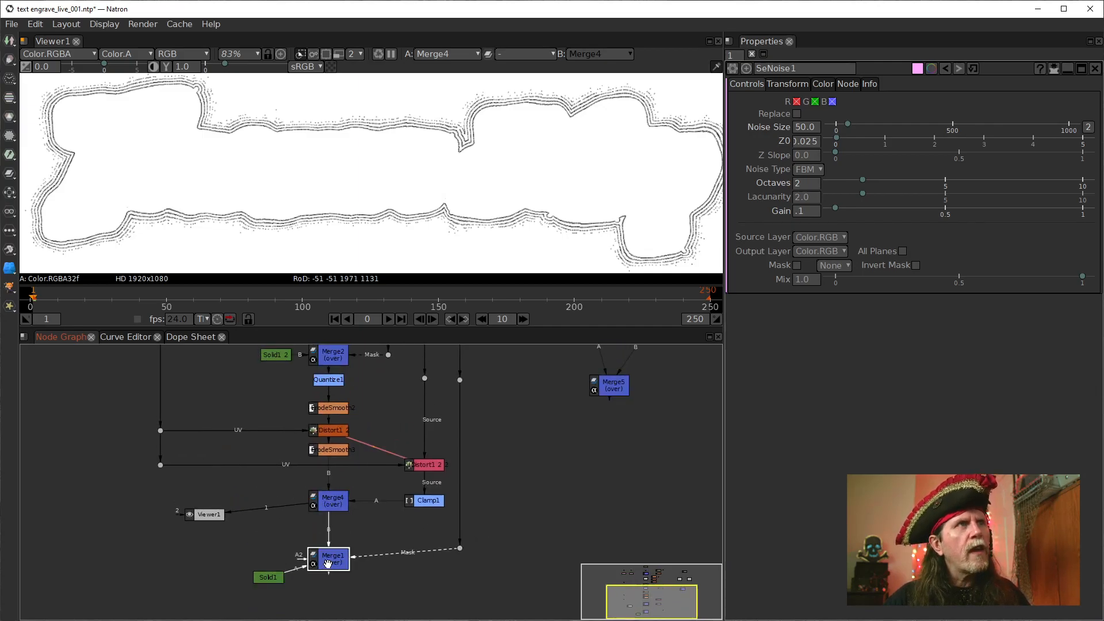
key(1)
drag(460, 548, 460, 587)
drag(329, 561, 324, 594)
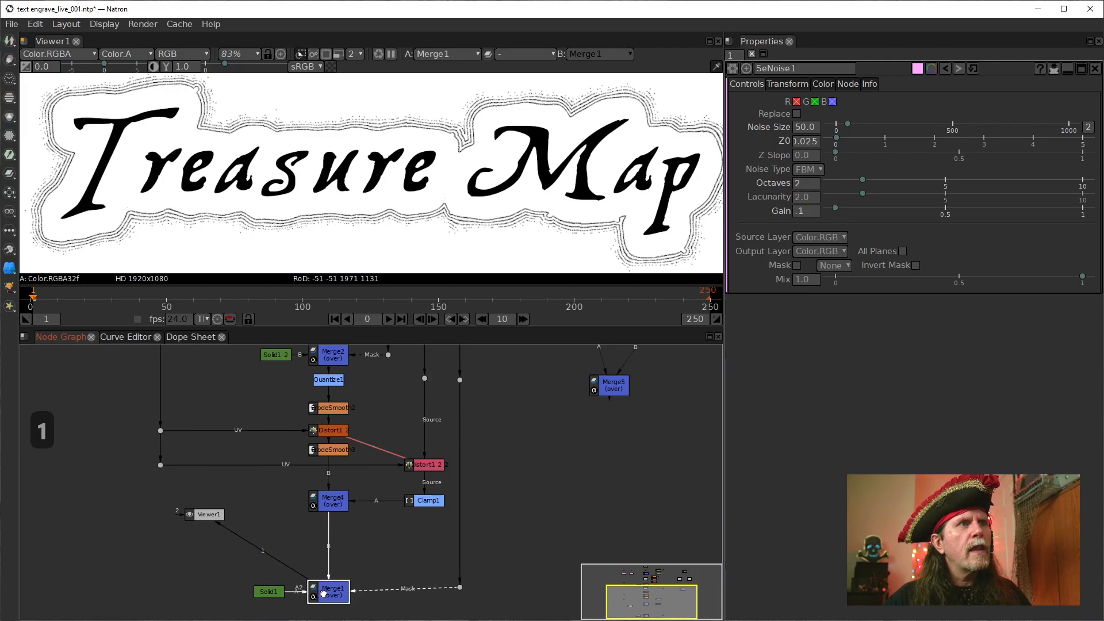
drag(504, 577, 467, 515)
drag(337, 499, 333, 511)
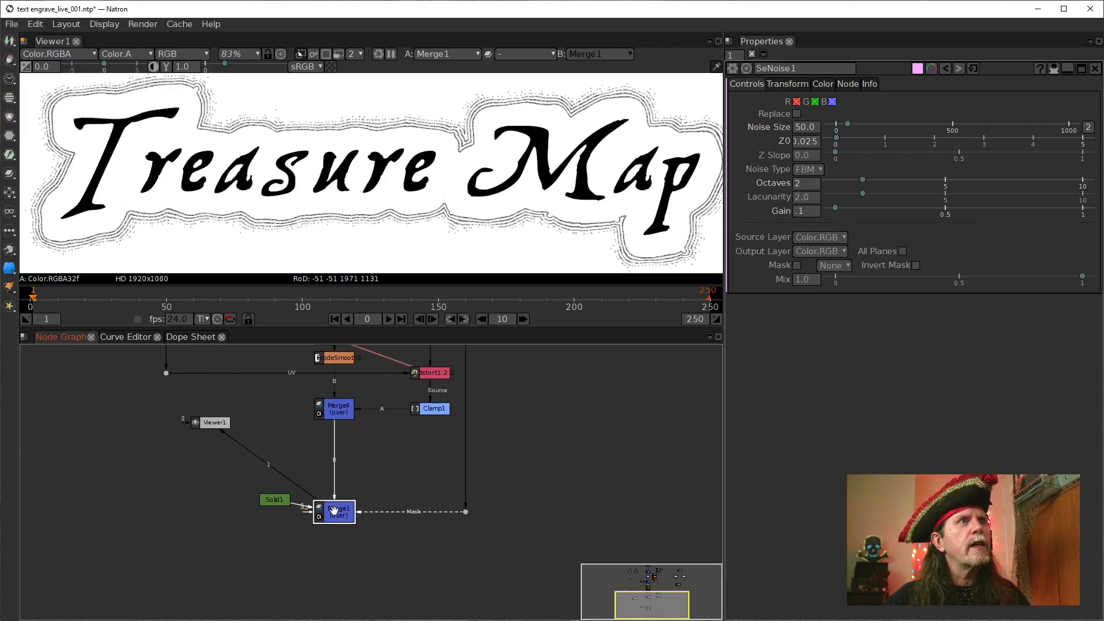
drag(421, 439, 417, 516)
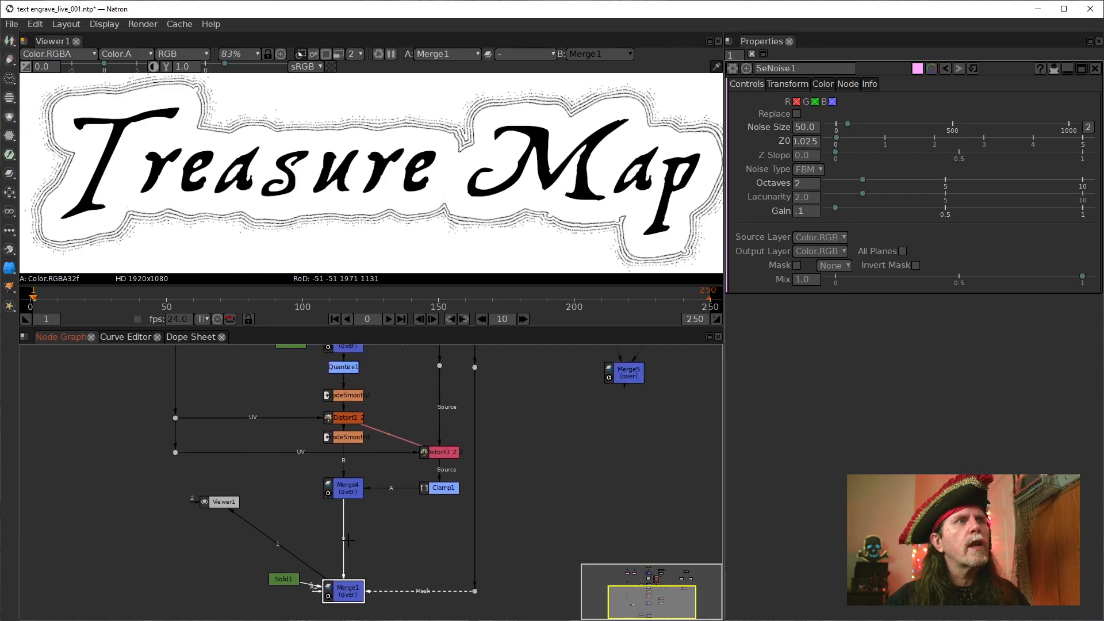
View the combined outlines from Merge4 and look over the nodes feeding it
click(336, 496)
key(1)
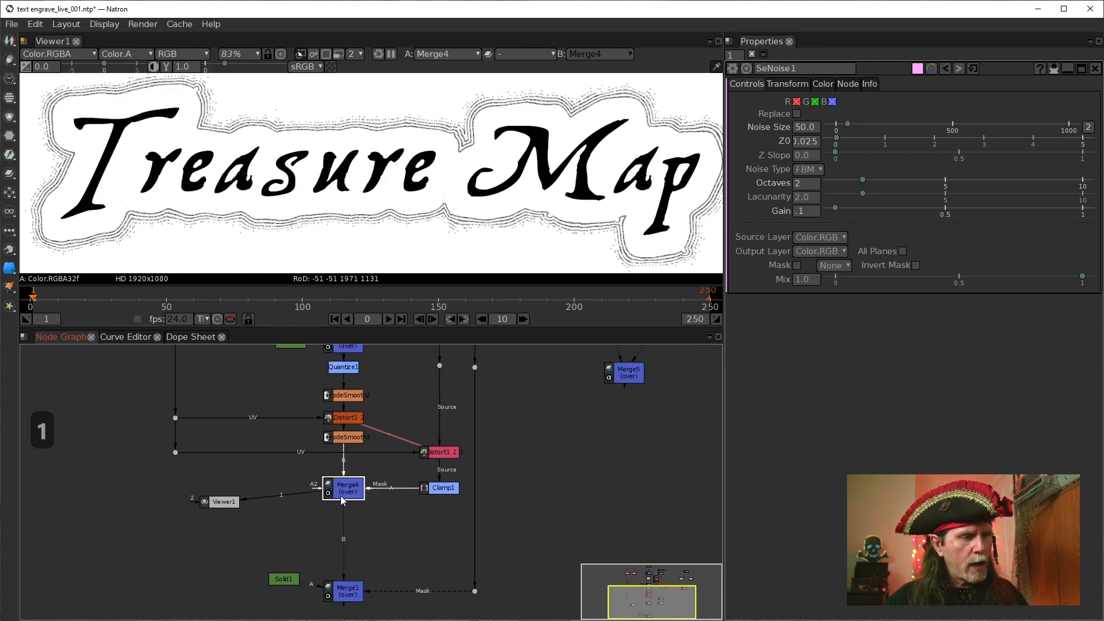
drag(478, 468, 477, 504)
drag(388, 462, 375, 503)
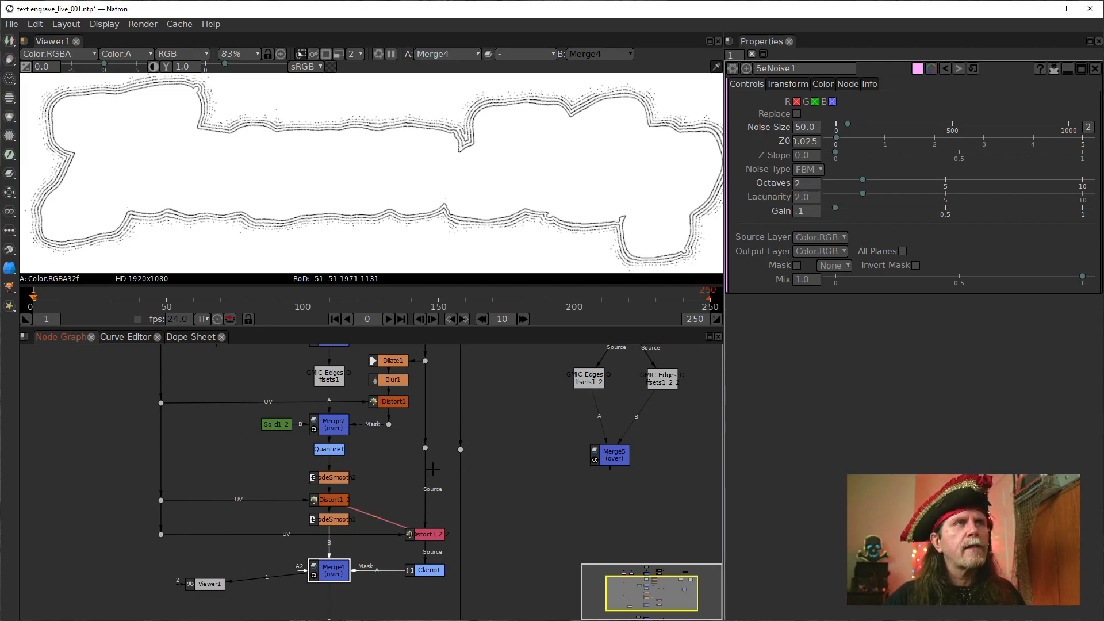
drag(478, 472, 412, 387)
click(394, 365)
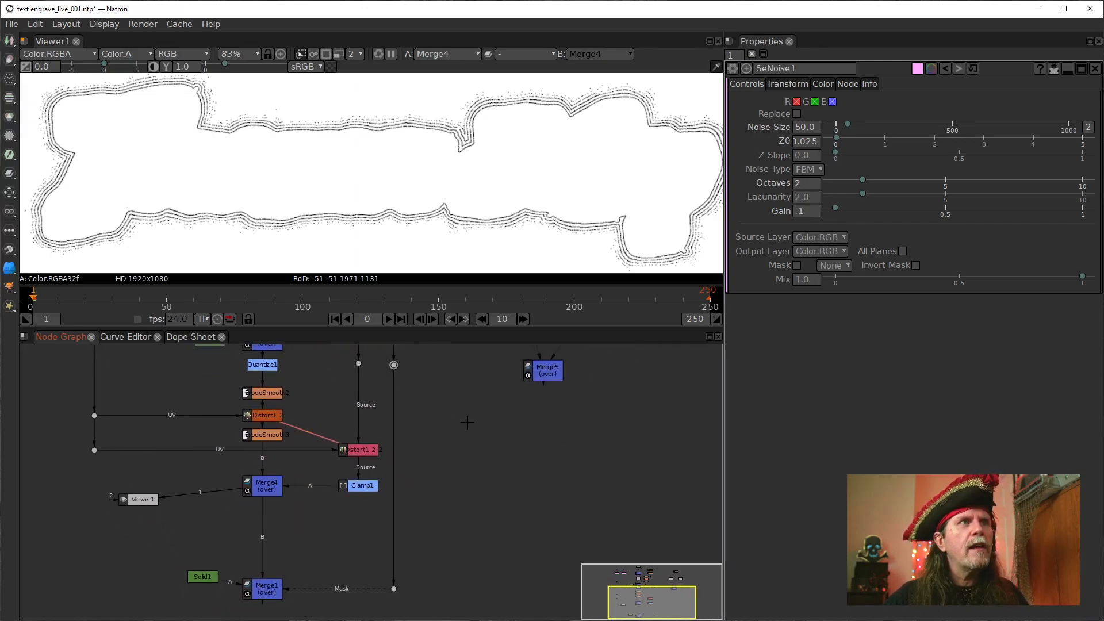
Move Viewer1 slightly lower beside Merge4 and align Solid1 level with Merge1
drag(194, 450, 271, 495)
click(269, 359)
drag(366, 546, 355, 393)
drag(261, 448, 253, 470)
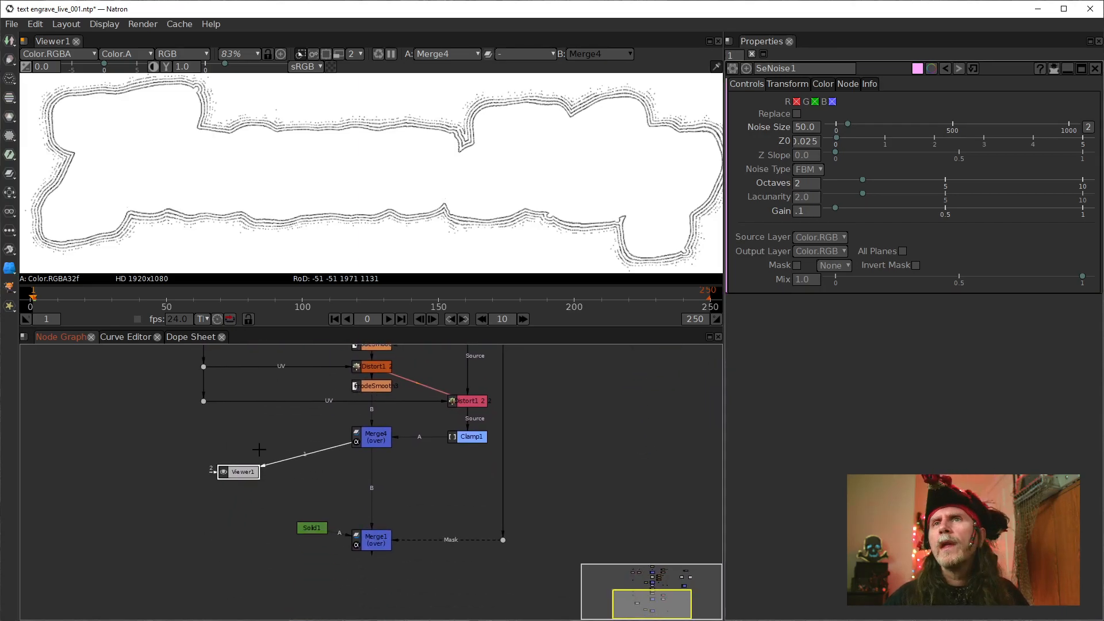
drag(313, 524, 306, 535)
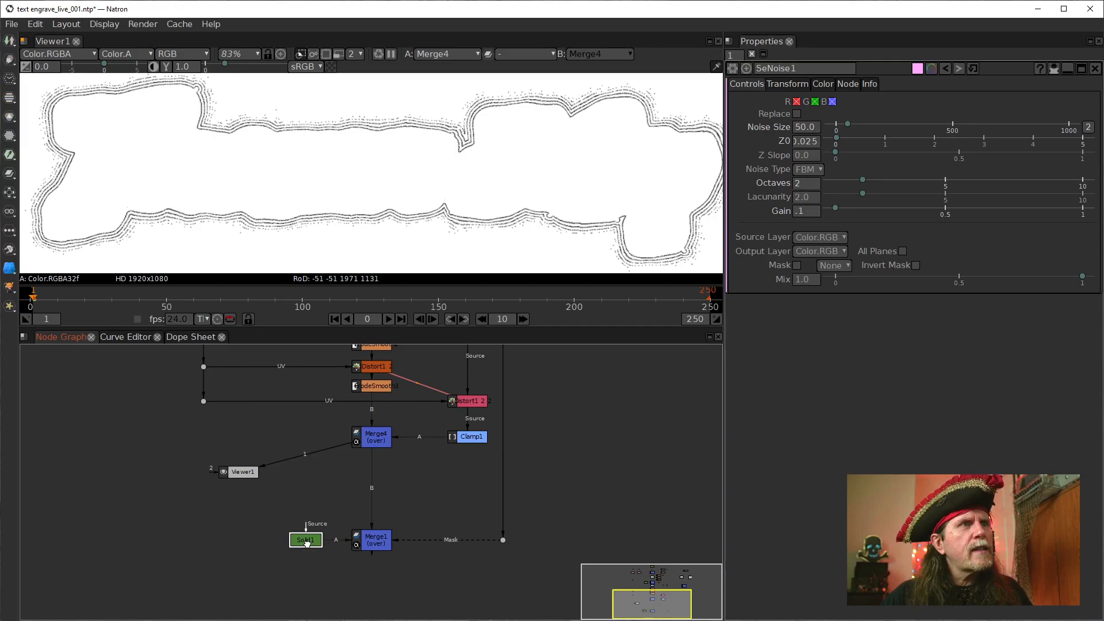
View the outputs of Merge1, Solid1 and Merge4 to compare the composite, the solid fill and the outlines
click(374, 541)
key(1)
click(308, 539)
key(1)
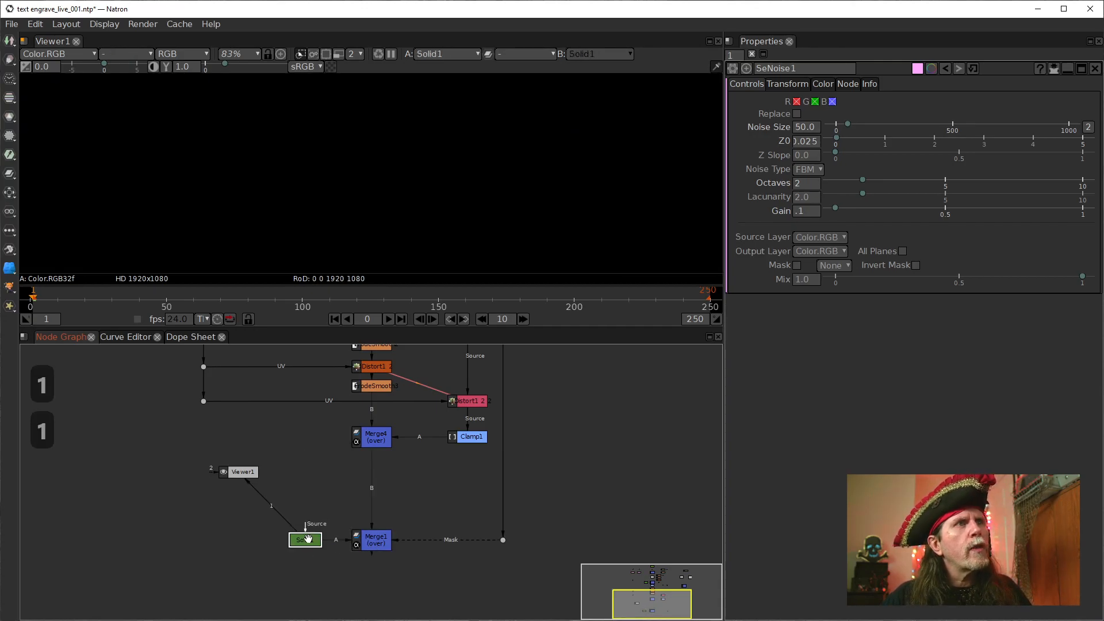
click(368, 446)
key(1)
drag(412, 458, 418, 510)
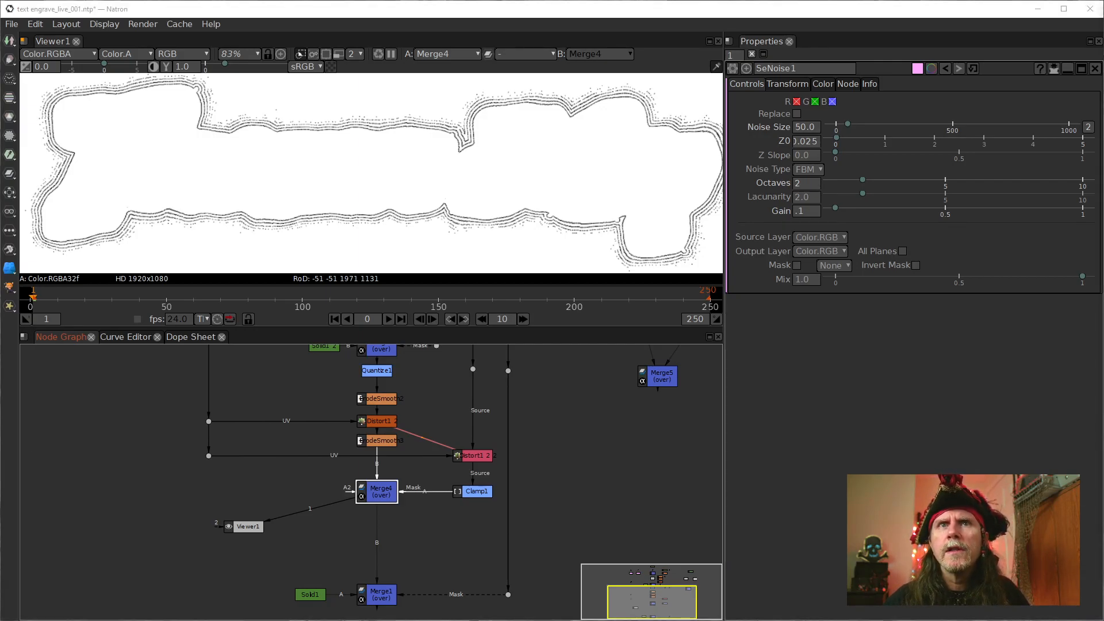
drag(454, 439, 461, 545)
drag(339, 487, 321, 438)
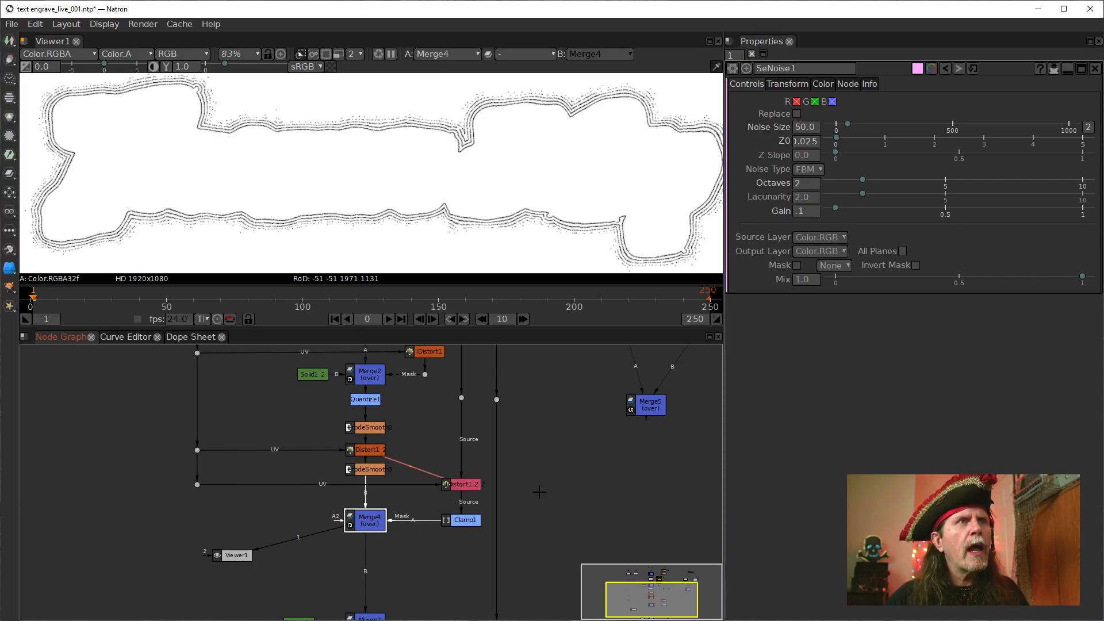
Move IDistort1_2_2 and Clamp1 closer to Merge4 and lower their source dot level with IDistort1_2_2
click(459, 486)
drag(459, 486, 432, 486)
drag(466, 519, 432, 486)
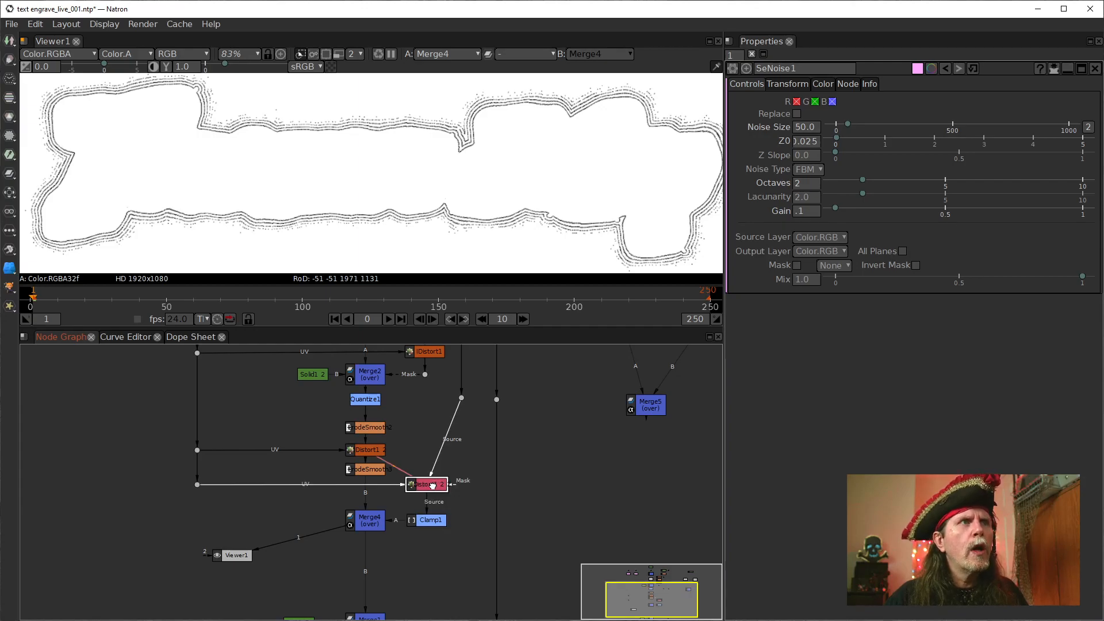
drag(462, 396, 422, 519)
click(418, 484)
drag(544, 396, 514, 528)
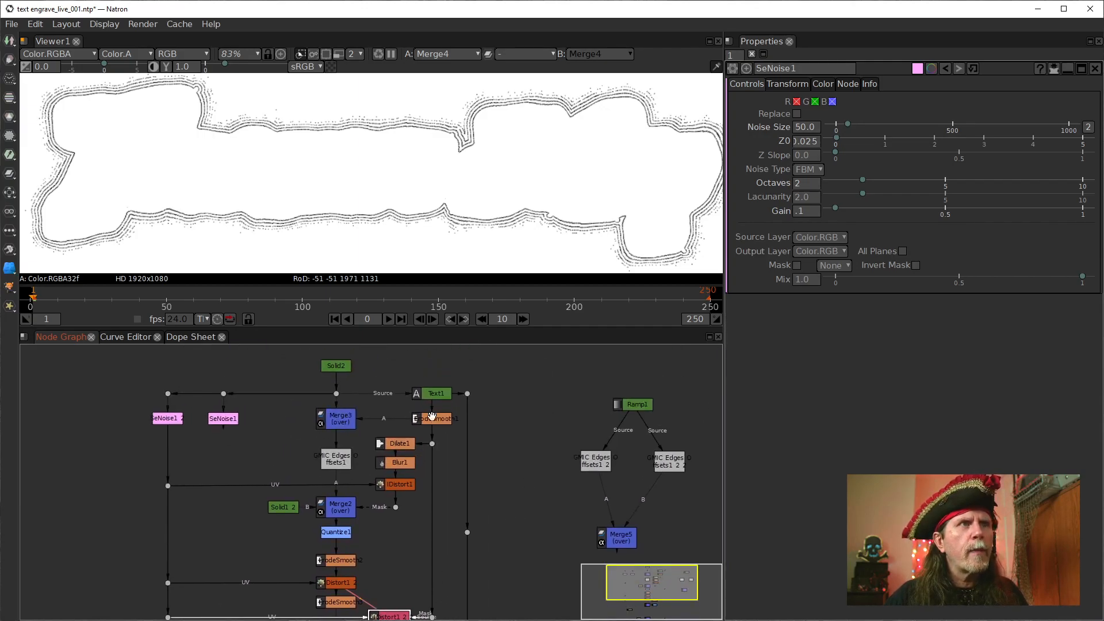
drag(457, 584, 504, 609)
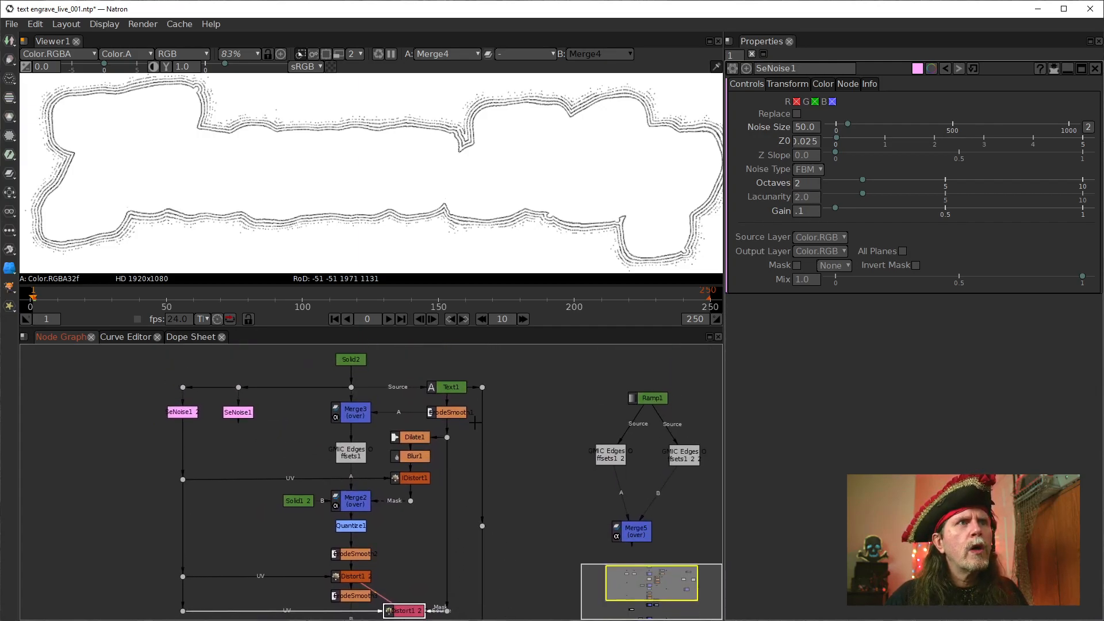
drag(497, 556, 521, 415)
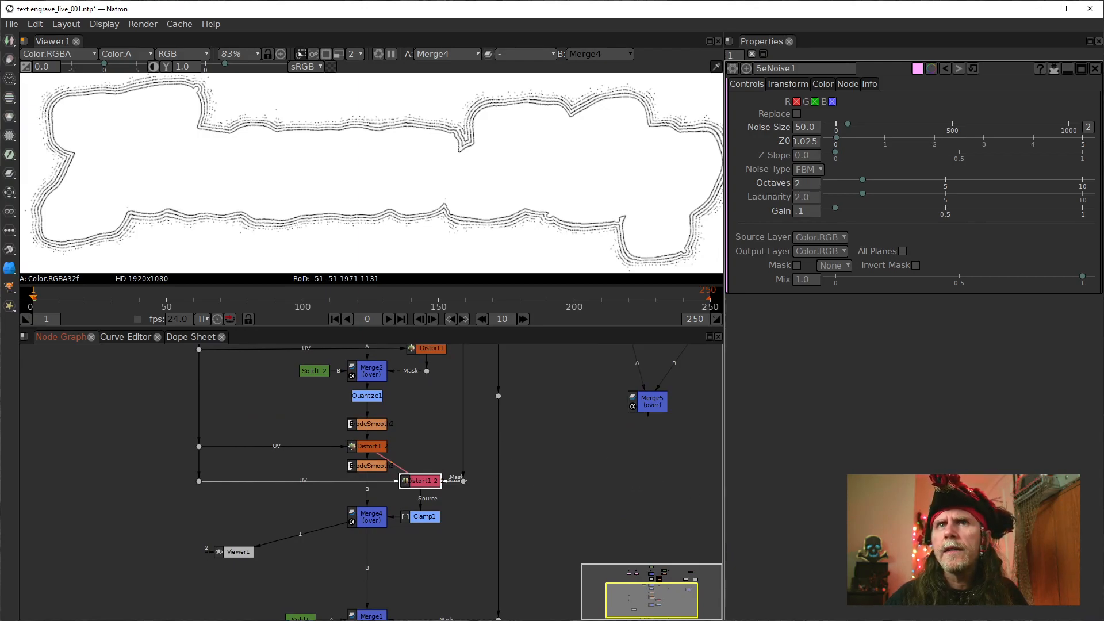
drag(407, 578, 362, 612)
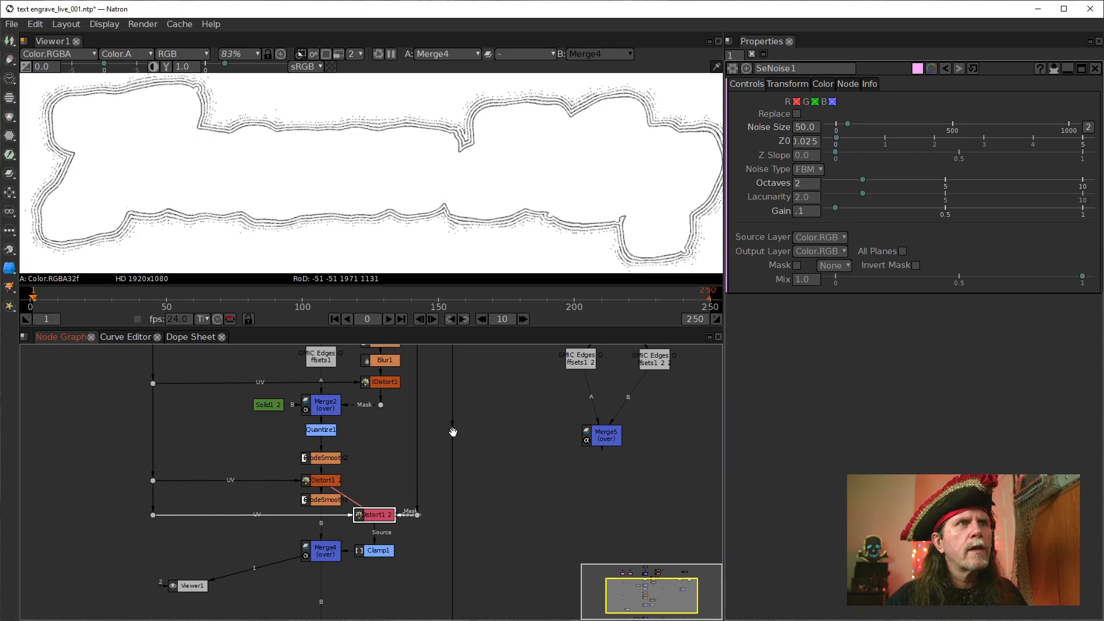
Delete the unneeded middle dot on the mask line feeding Merge1 and view Merge1's output
key(Delete)
drag(459, 521, 505, 406)
click(383, 514)
key(1)
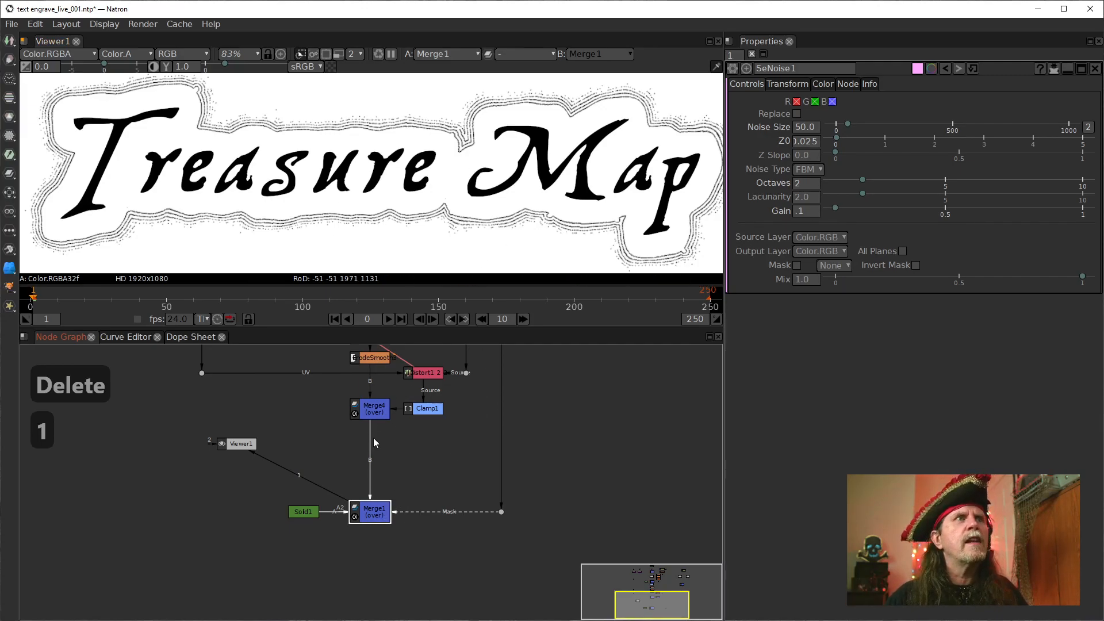
scroll(505, 456, up, 2)
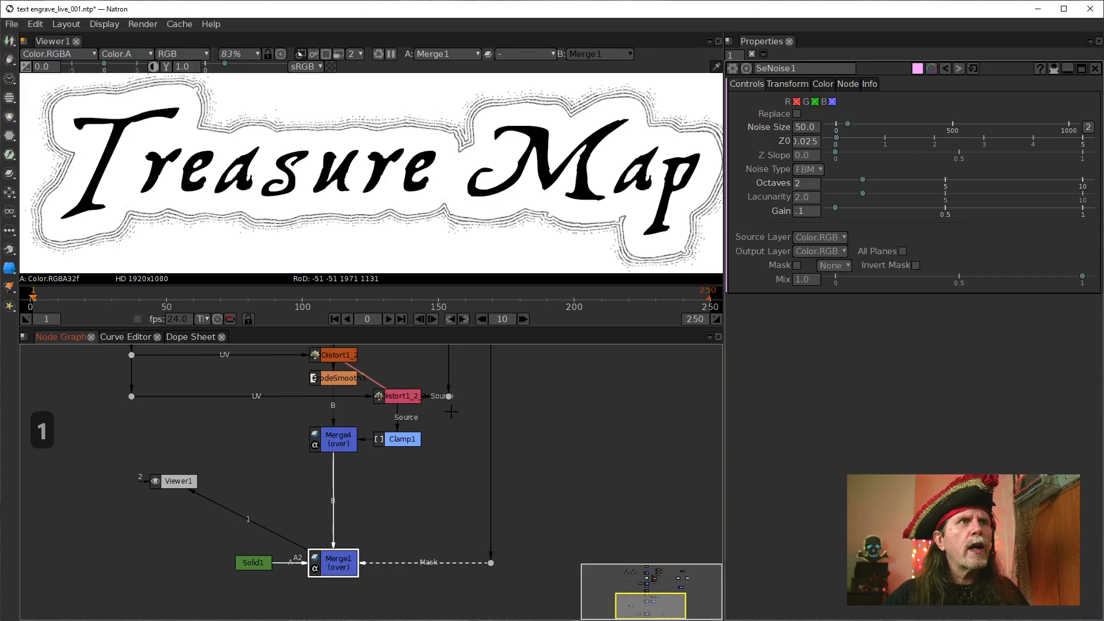
scroll(454, 416, down, 3)
View the blurred mask at IDistort1_2_2's source dot, its distorted version and the clamped result from Clamp1
click(434, 450)
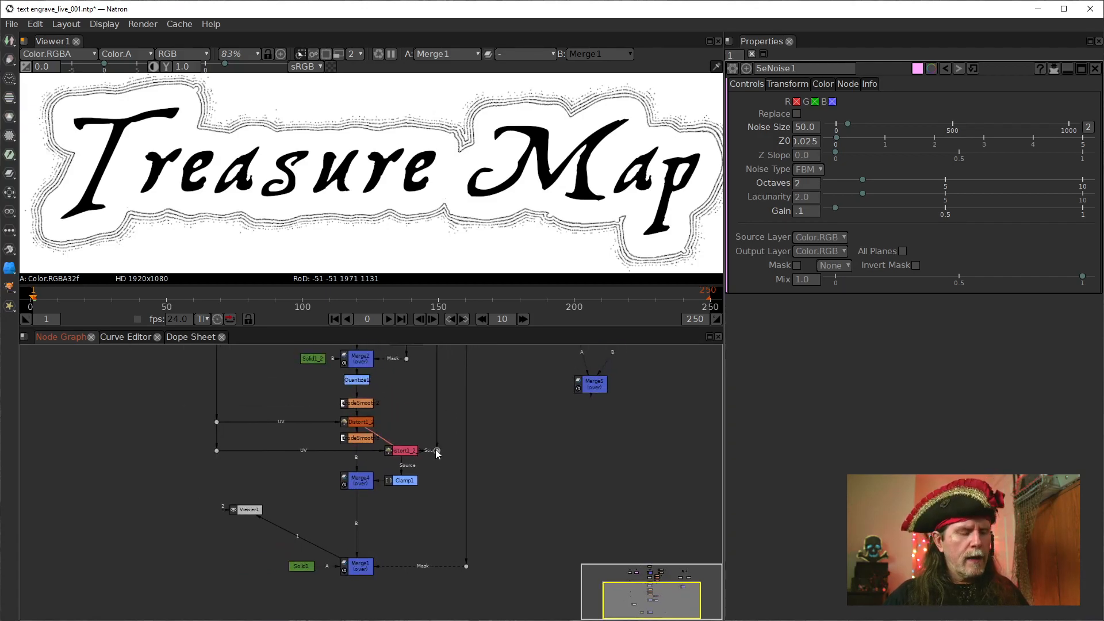
key(1)
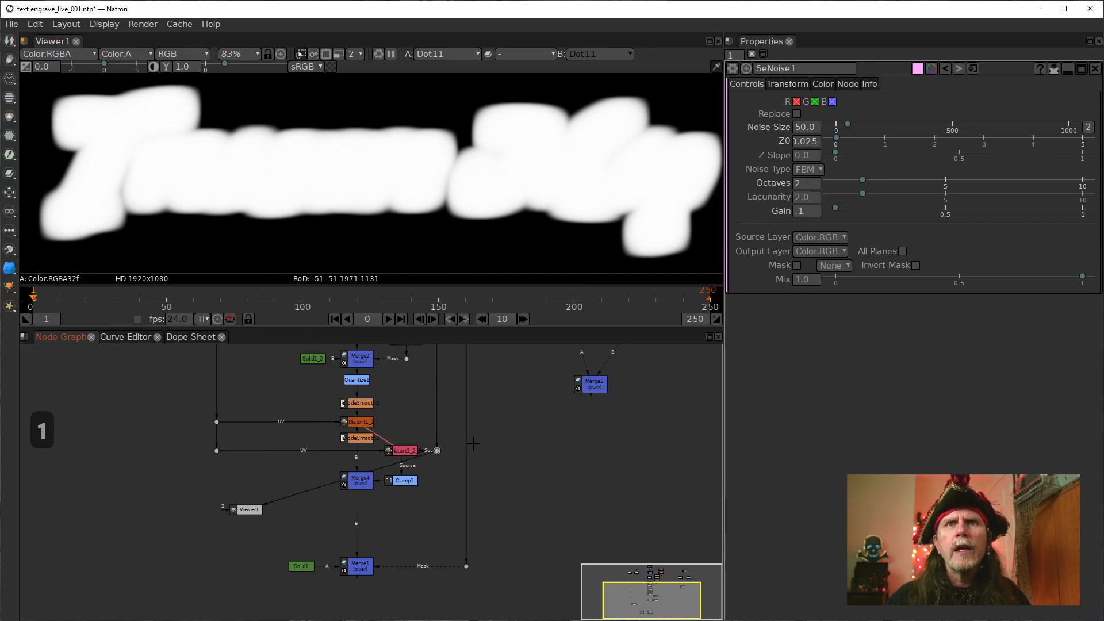
click(408, 481)
click(409, 450)
key(1)
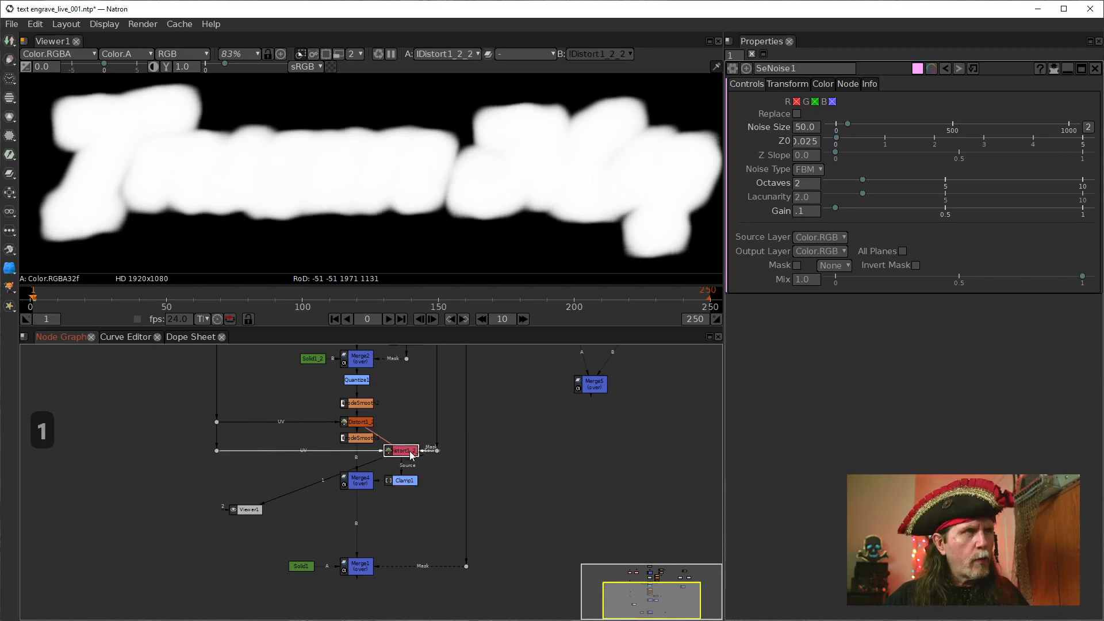
click(406, 481)
key(1)
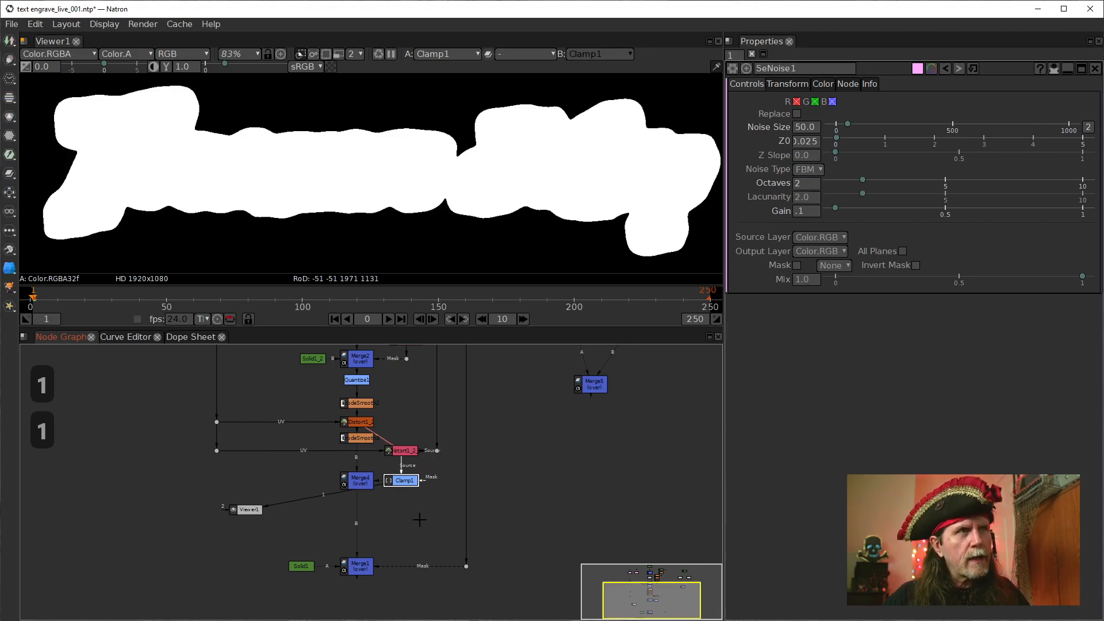
Duplicate Clamp1, connect the copy's source to the dot beside IDistort1_2_2 and place it below that dot
key(alt+c)
mouse_move(438, 518)
mouse_down()
mouse_move(441, 441)
mouse_move(405, 482)
mouse_move(437, 513)
mouse_up()
drag(437, 451, 437, 450)
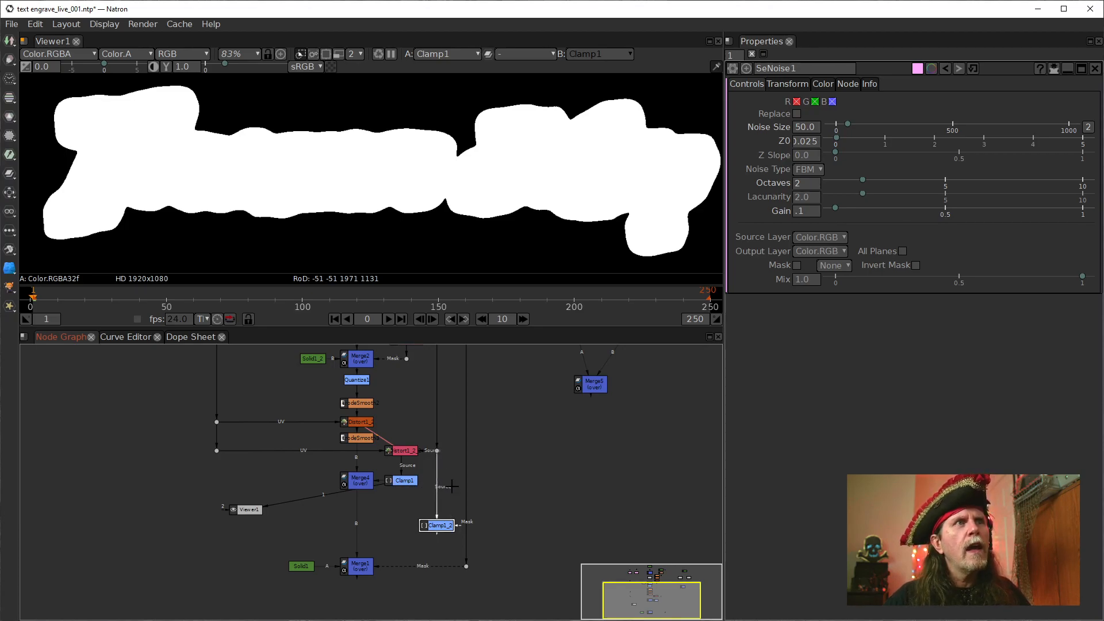
drag(438, 526, 442, 514)
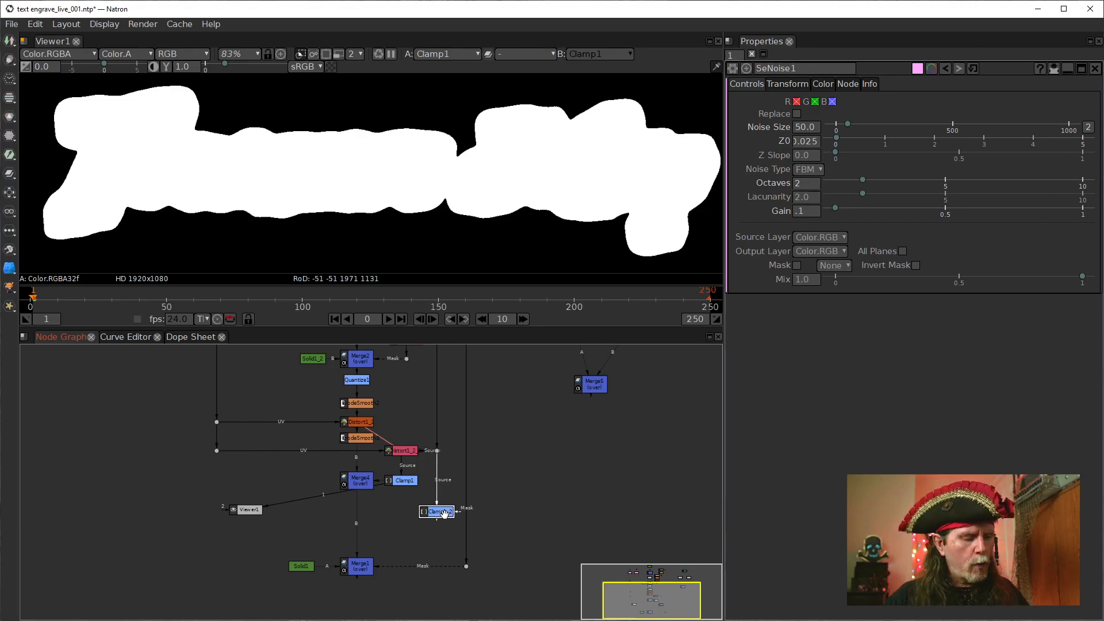
Compare the undistorted mask from Clamp1_2 with the distorted mask from Clamp1 in the viewer
key(1)
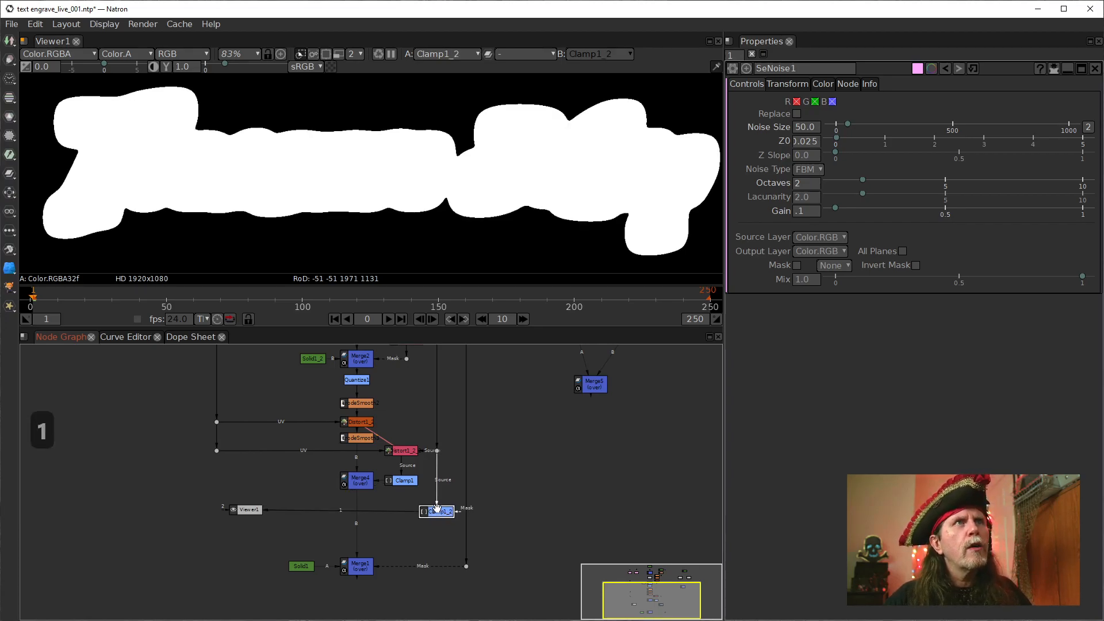
click(409, 479)
key(1)
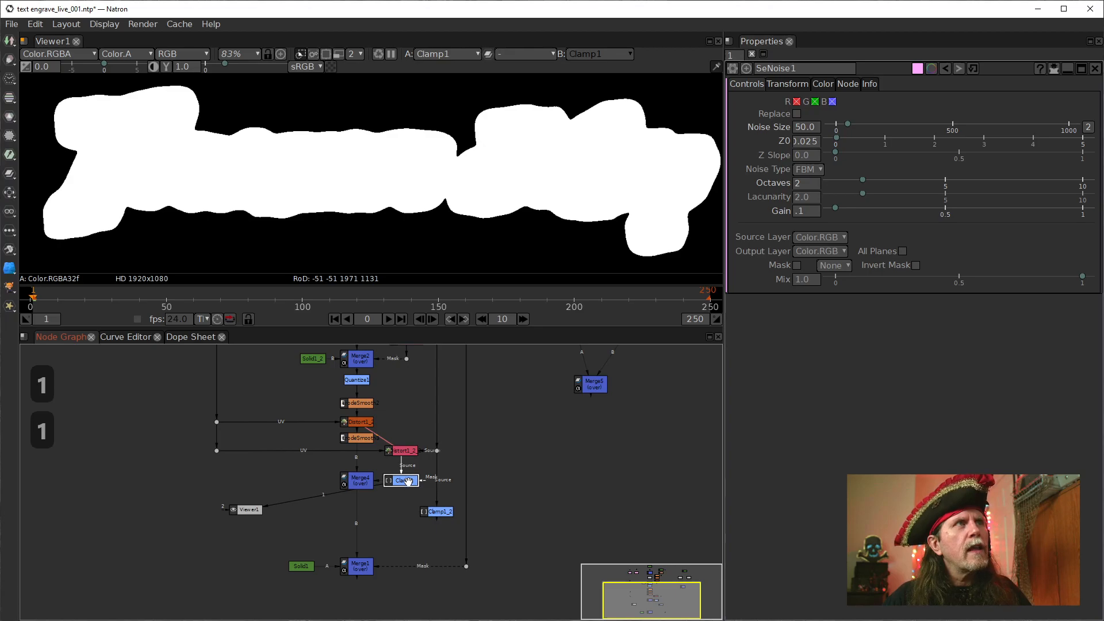
click(443, 514)
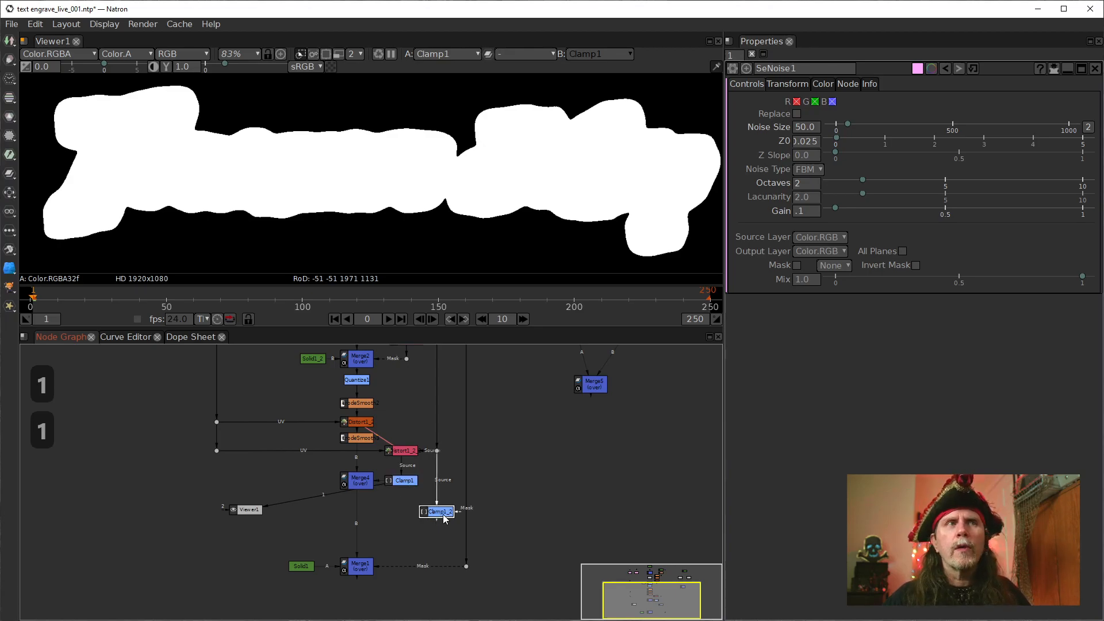
key(1)
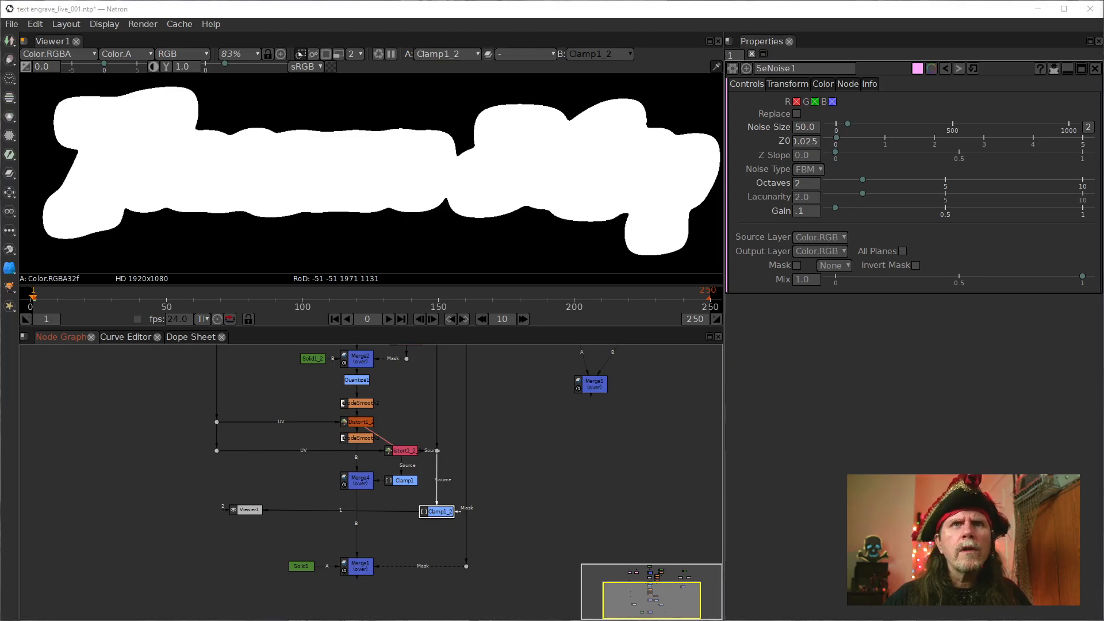
Add a dot after Clamp1_2 and arrange the two vertically in line with the dot above
drag(434, 540, 431, 539)
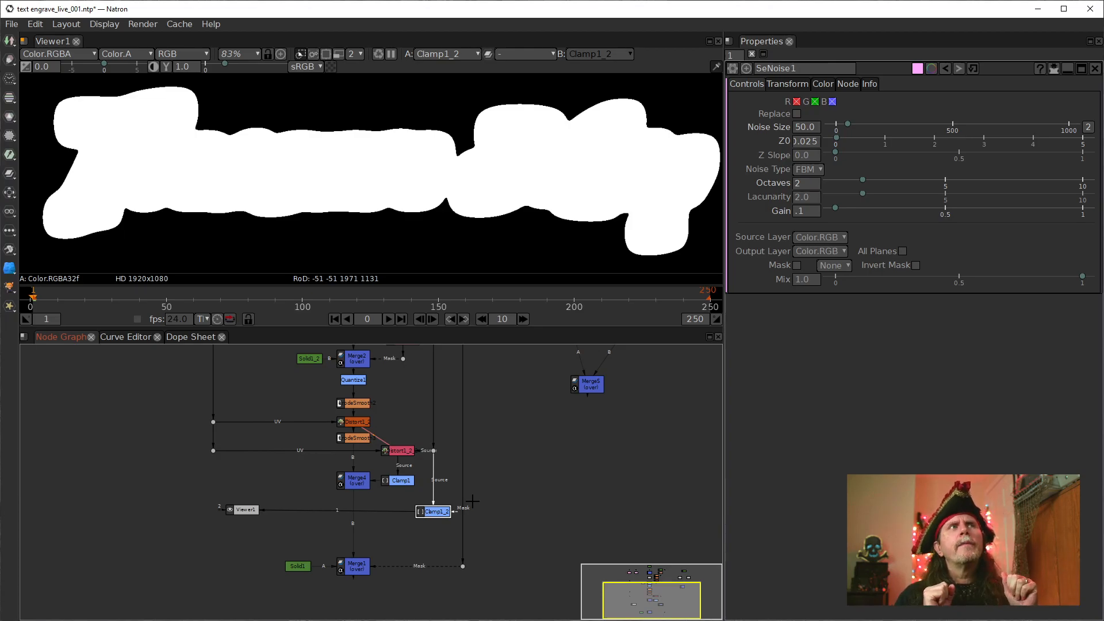
drag(512, 436, 524, 620)
drag(532, 569, 538, 470)
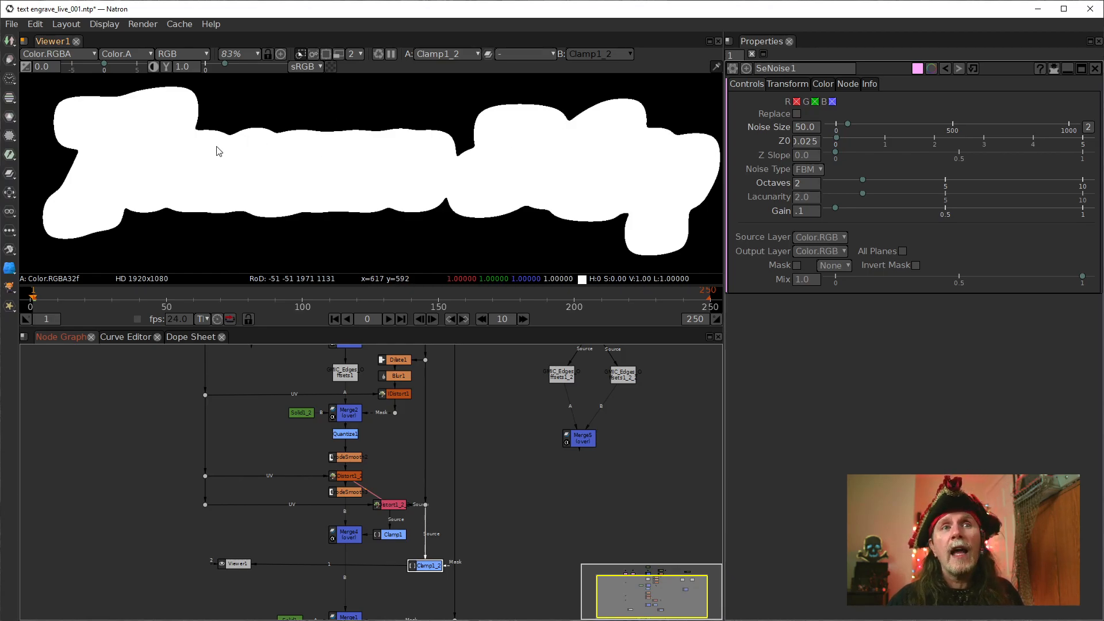
drag(393, 564, 380, 523)
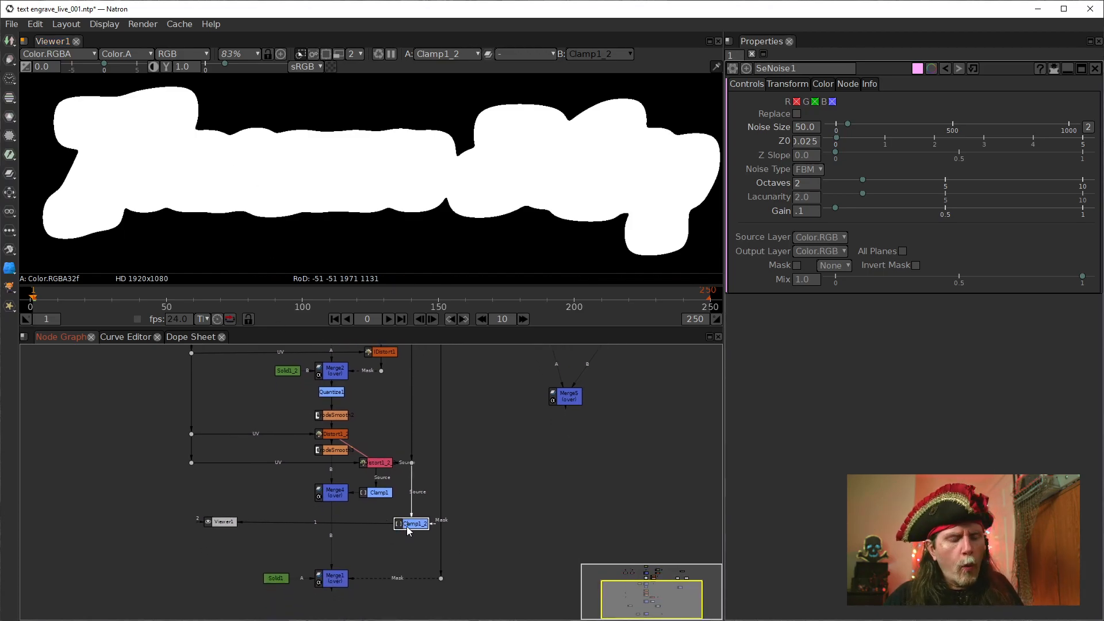
key(period)
mouse_move(416, 523)
mouse_down()
mouse_move(418, 502)
mouse_move(411, 513)
mouse_up()
click(412, 541)
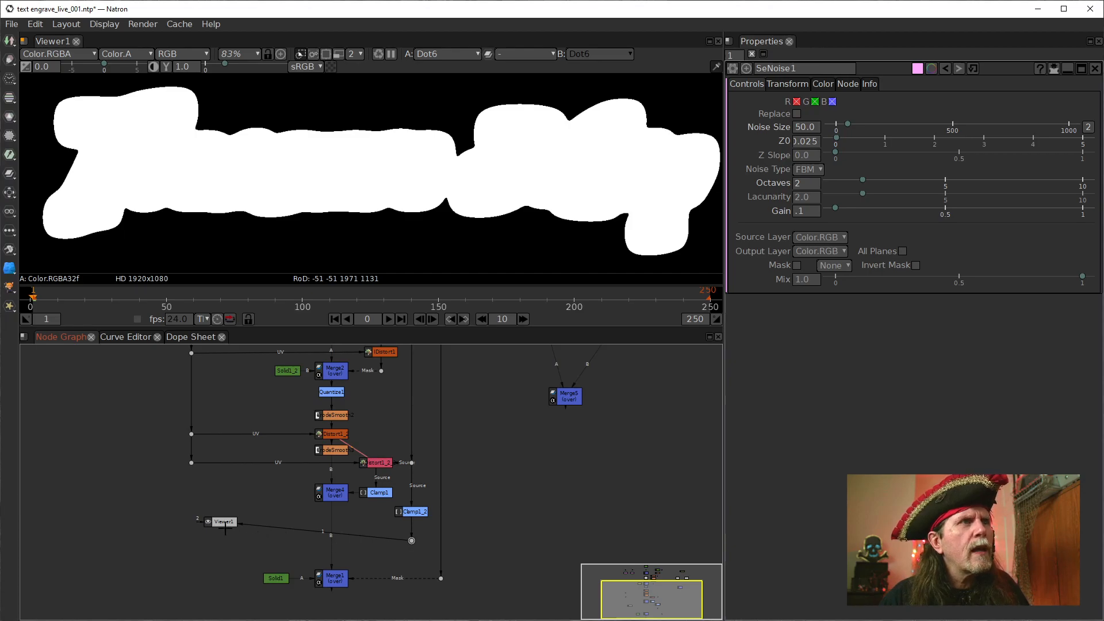
Add an ErodeSmooth node after the dot below Clamp1_2 and place it level with that dot, toward Merge1
key(Tab)
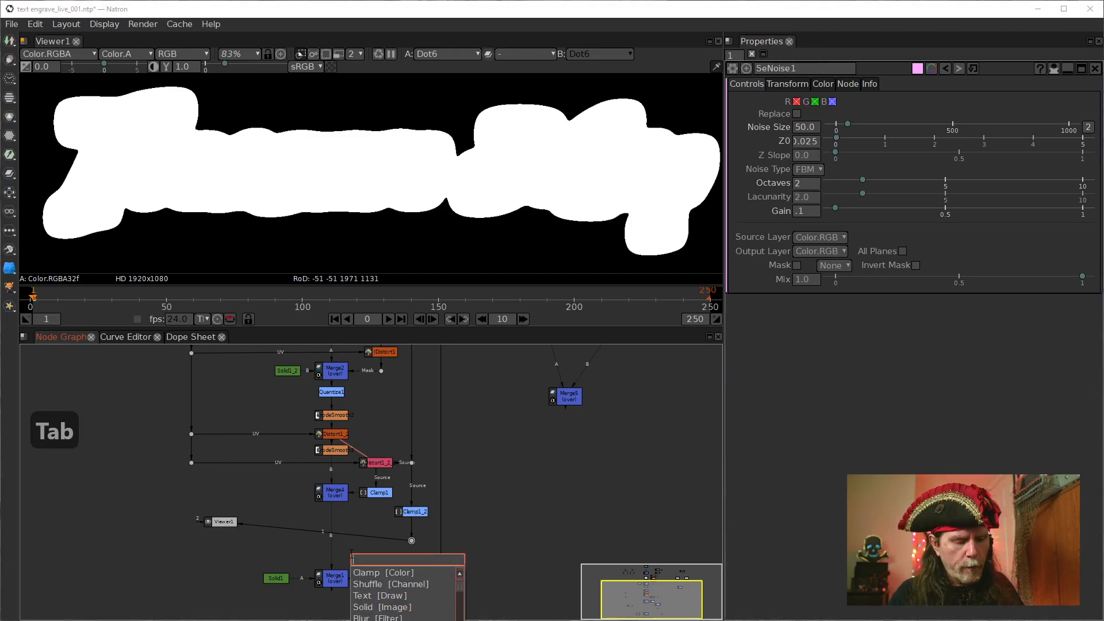
text(ero)
key(Down)
key(Return)
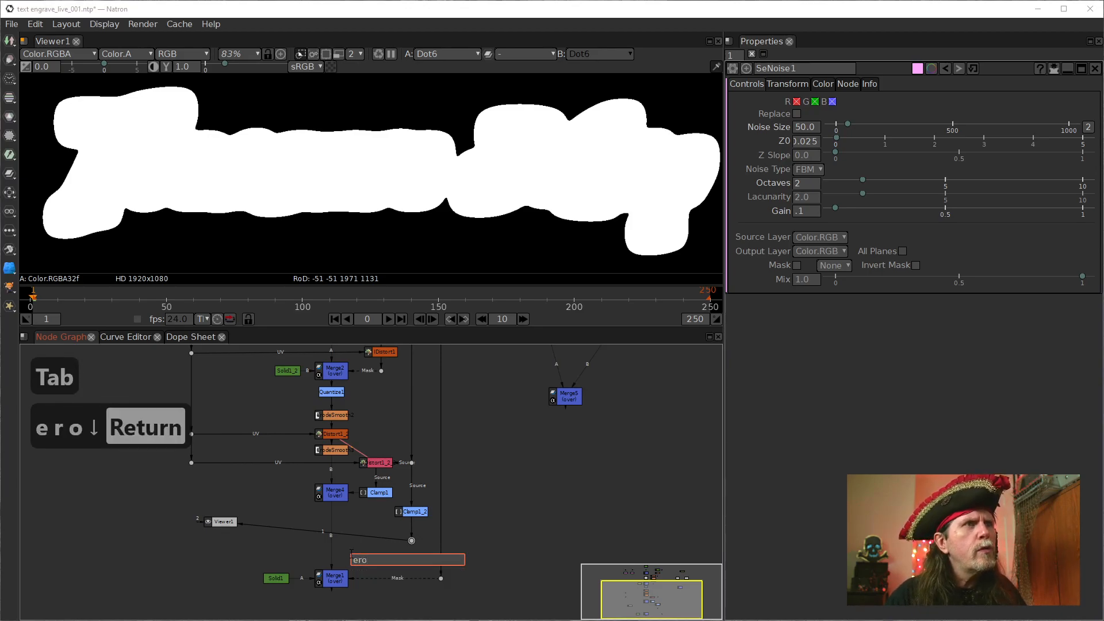
drag(415, 557, 441, 523)
click(439, 516)
click(402, 511)
key(alt+c)
drag(442, 543, 455, 551)
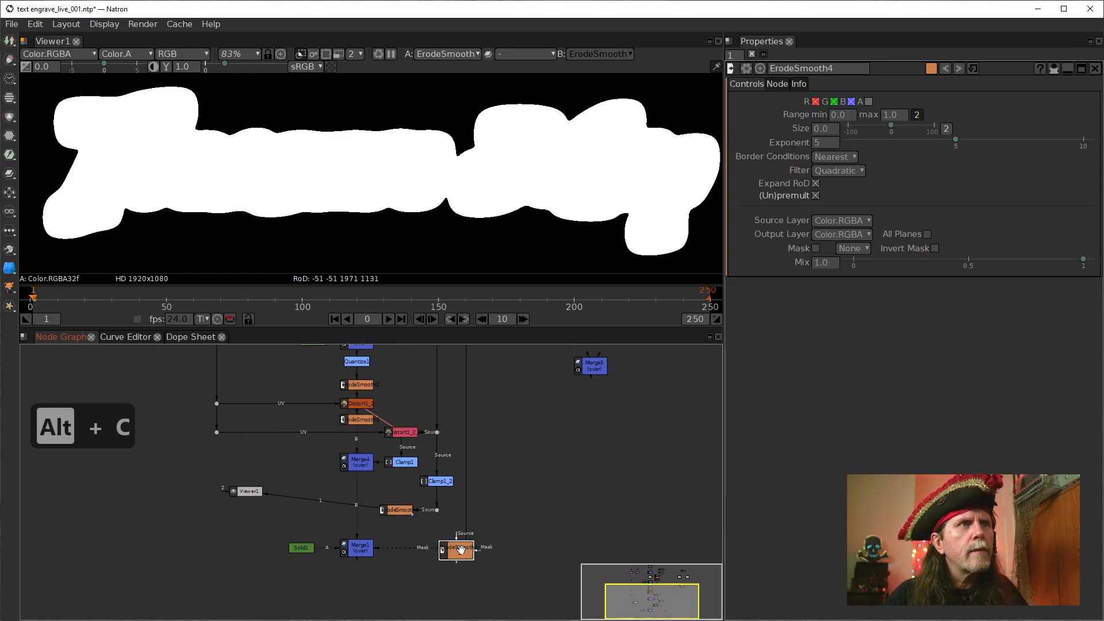
key(Delete)
Set the Exponent of the ErodeSmooth node after Clamp1_2 to 2
click(397, 509)
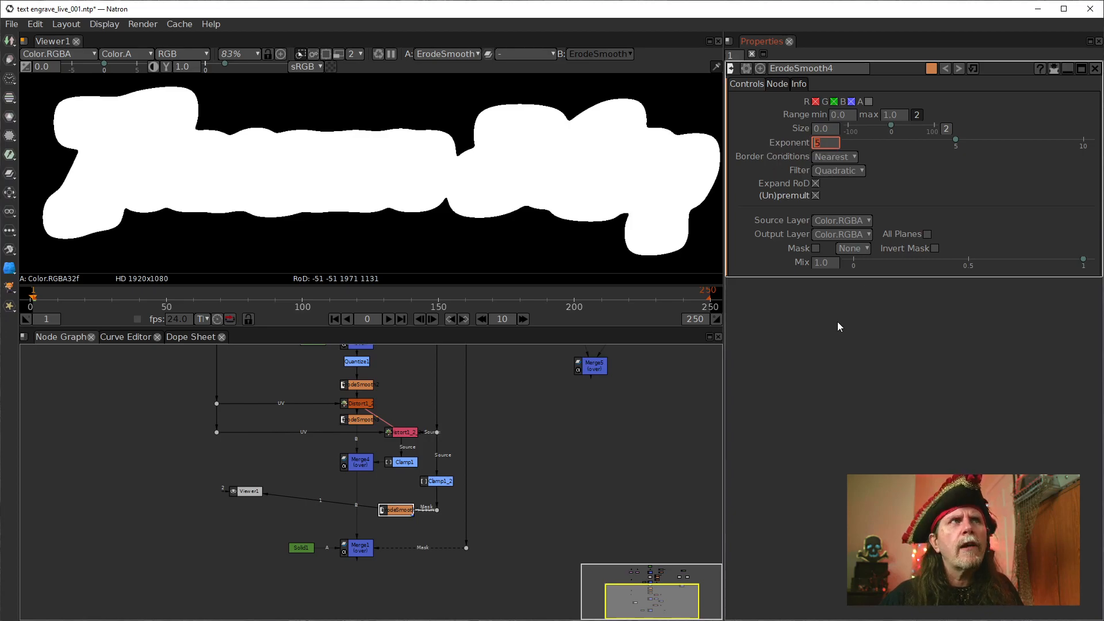
text(2)
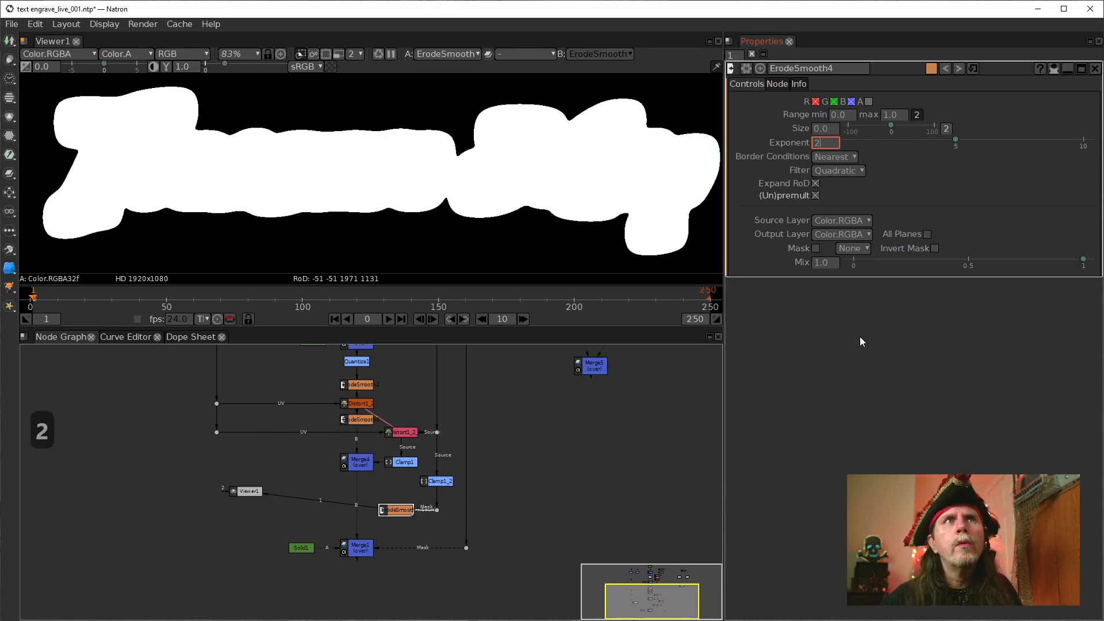
key(Return)
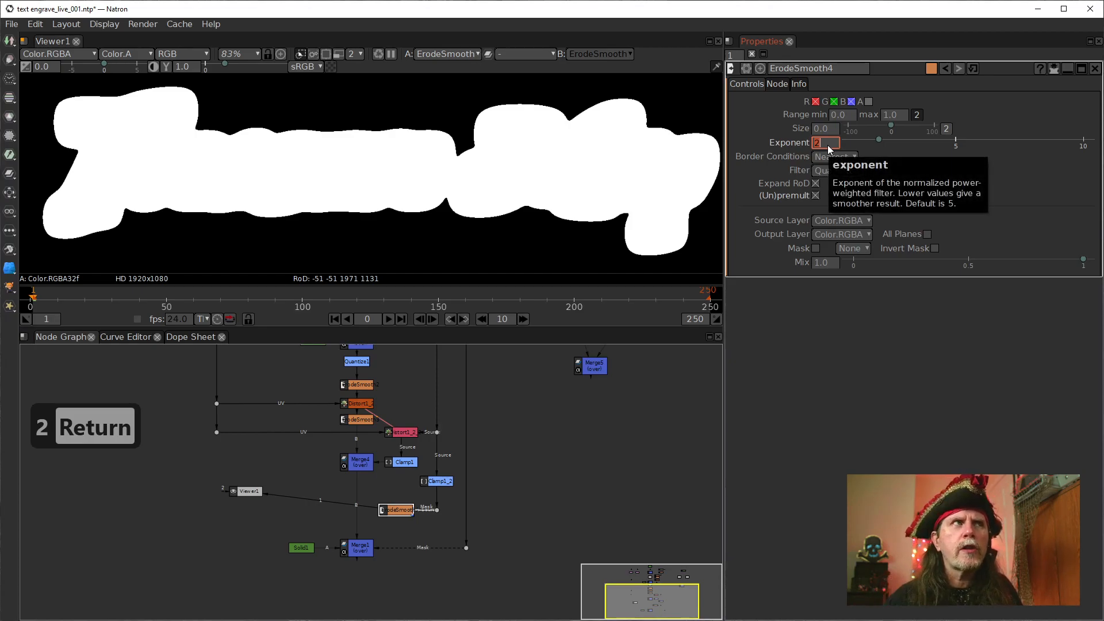
Set the Size of ErodeSmooth4 to -1.2
scroll(221, 215, up, 3)
scroll(219, 206, up, 1)
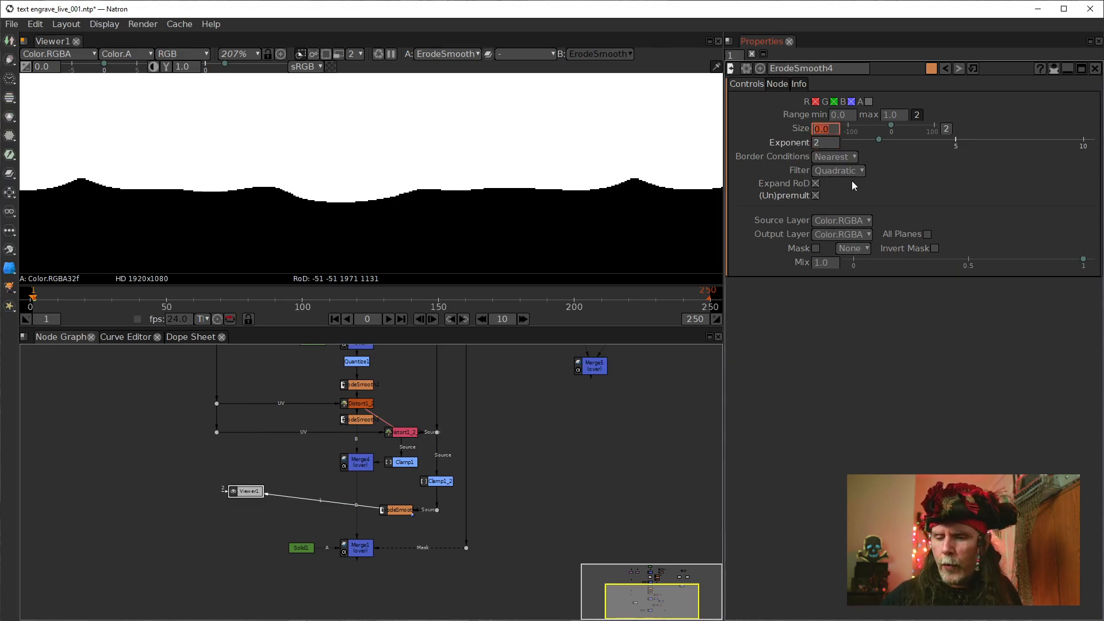
text(-1)
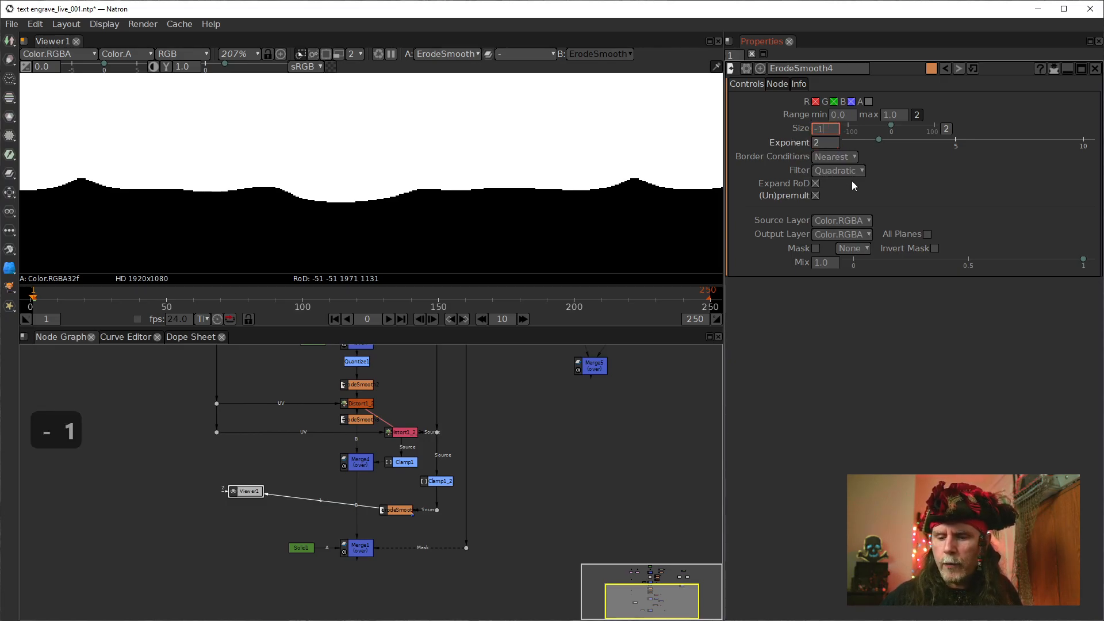
text(.2)
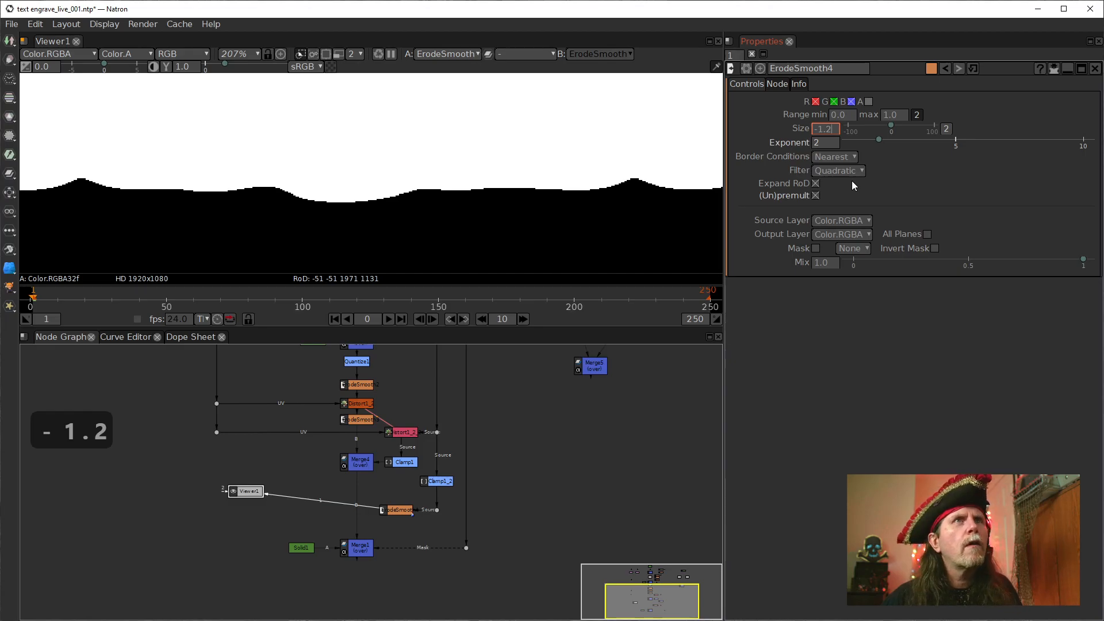
key(Return)
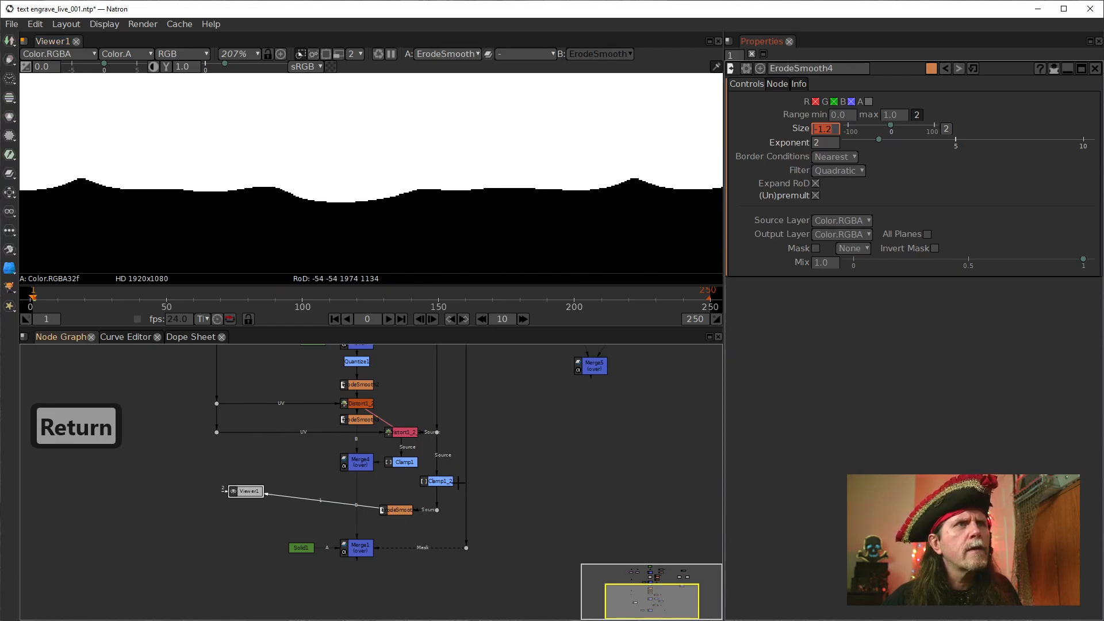
Enable alpha channel processing on ErodeSmooth4 and compare the mask edge with alpha off and on
click(400, 504)
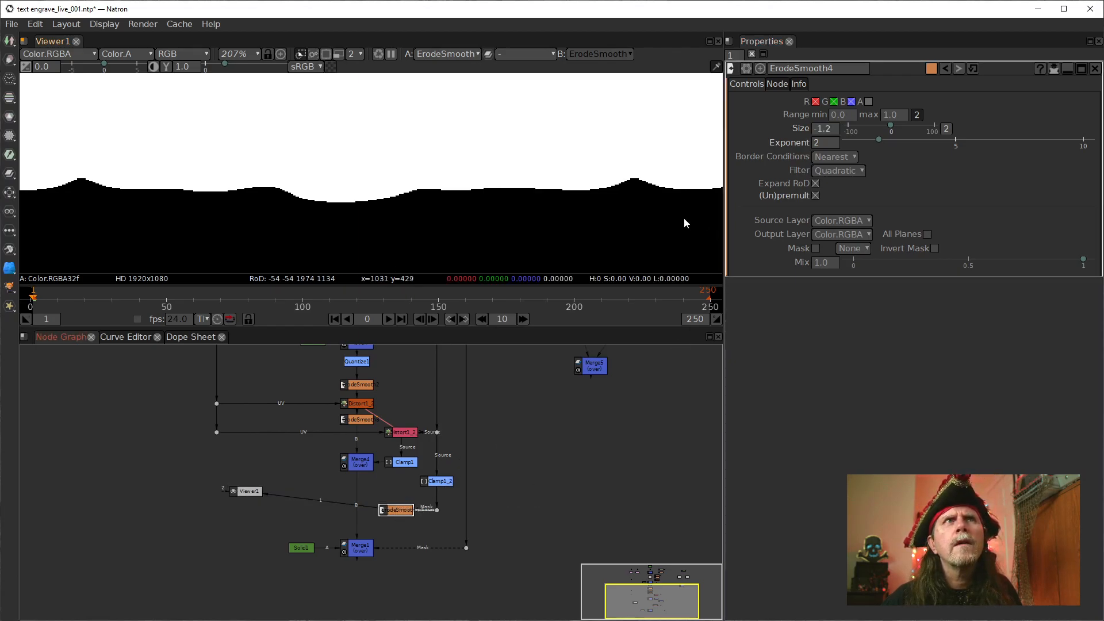
scroll(395, 205, down, 4)
drag(394, 211, 450, 225)
click(868, 102)
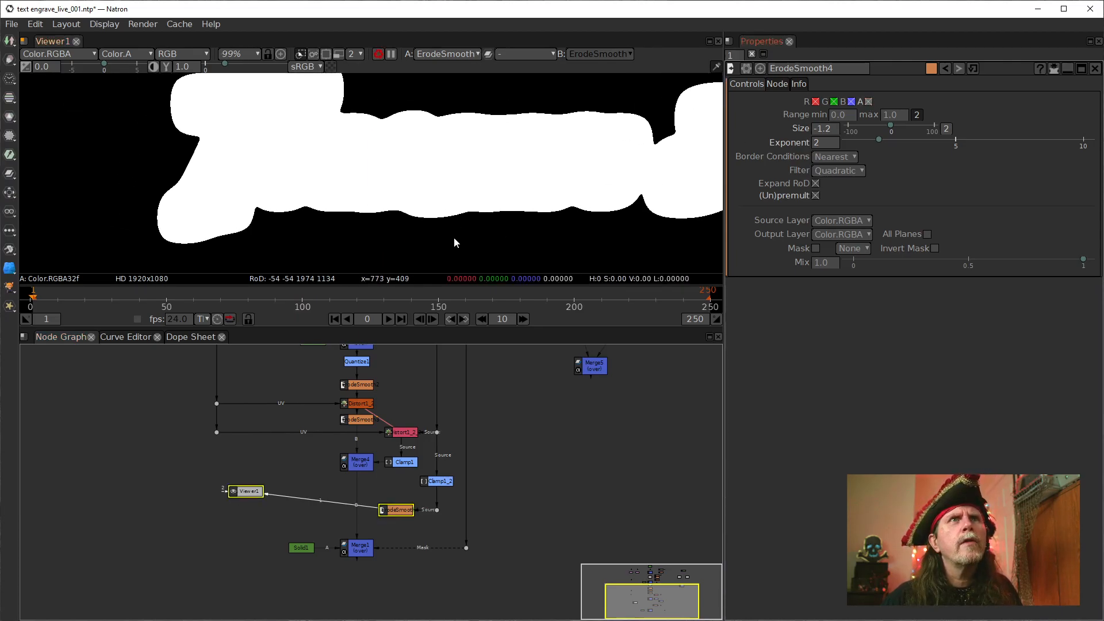
scroll(456, 237, up, 5)
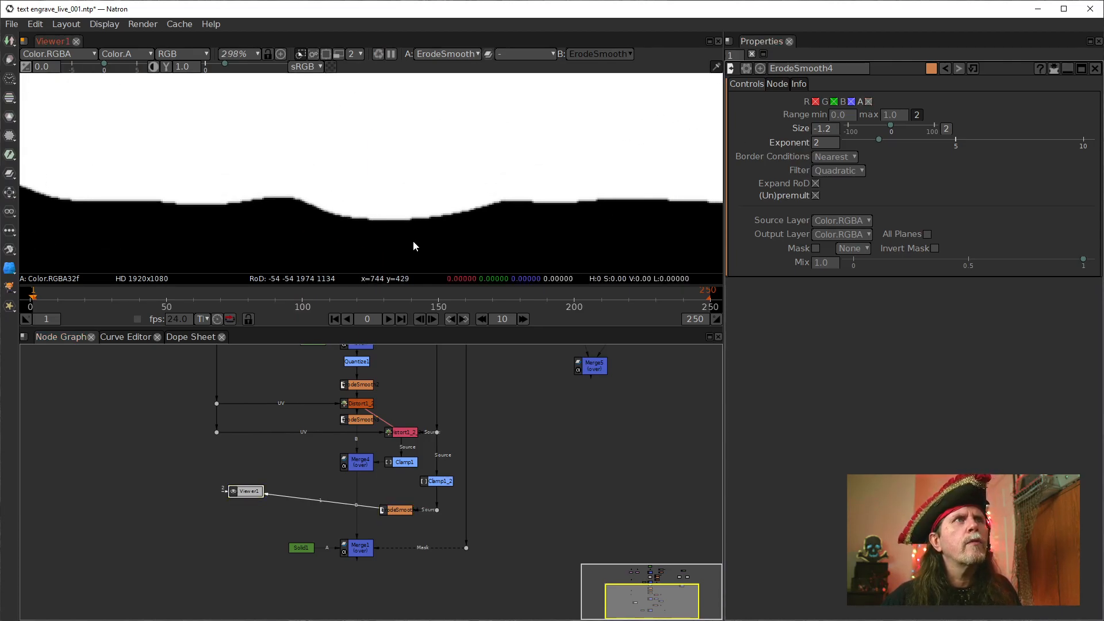
click(868, 102)
click(868, 102)
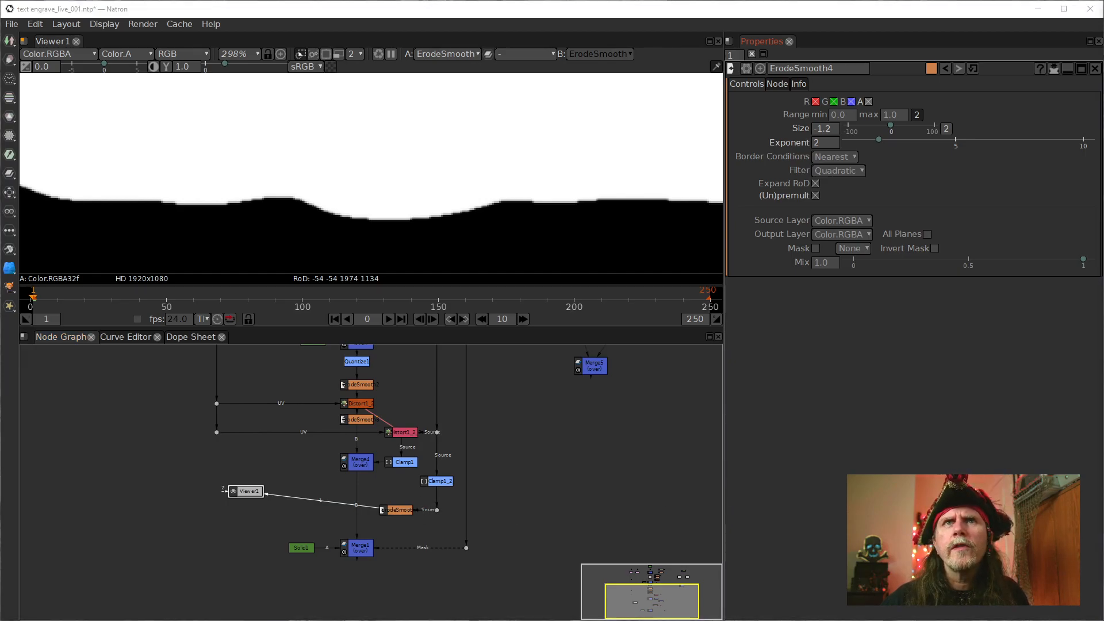
Duplicate ErodeSmooth4, place the copy just below the dot that feeds the original, and open its properties
click(398, 510)
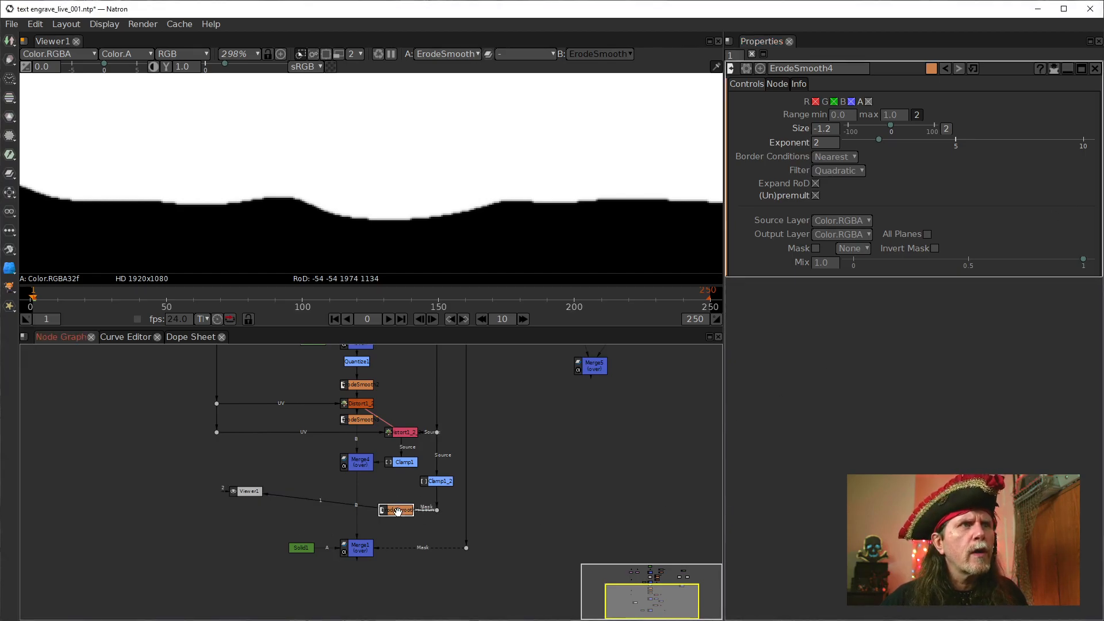
key(alt+c)
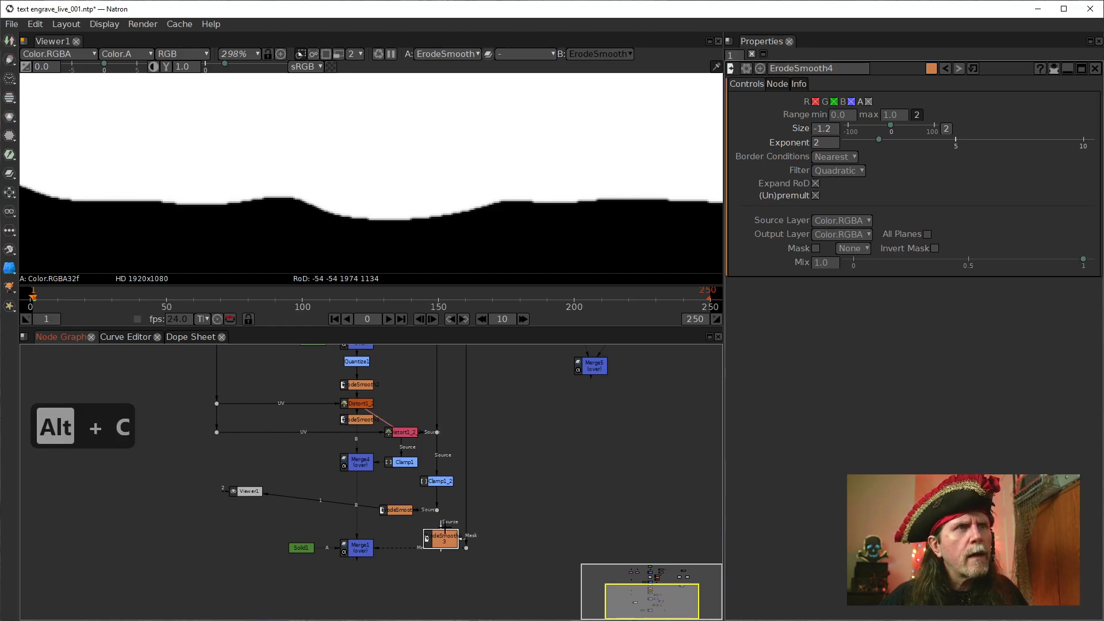
drag(435, 536, 433, 528)
double_click(432, 529)
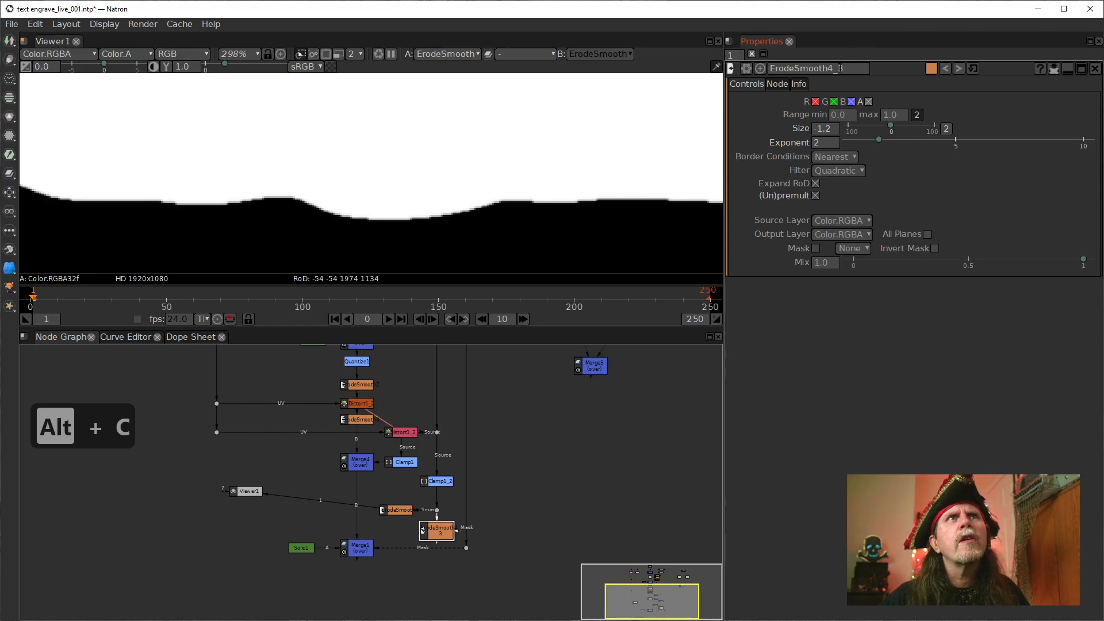
Rename the duplicated ErodeSmooth node to ErodeSmooth5
click(842, 69)
drag(856, 72, 829, 71)
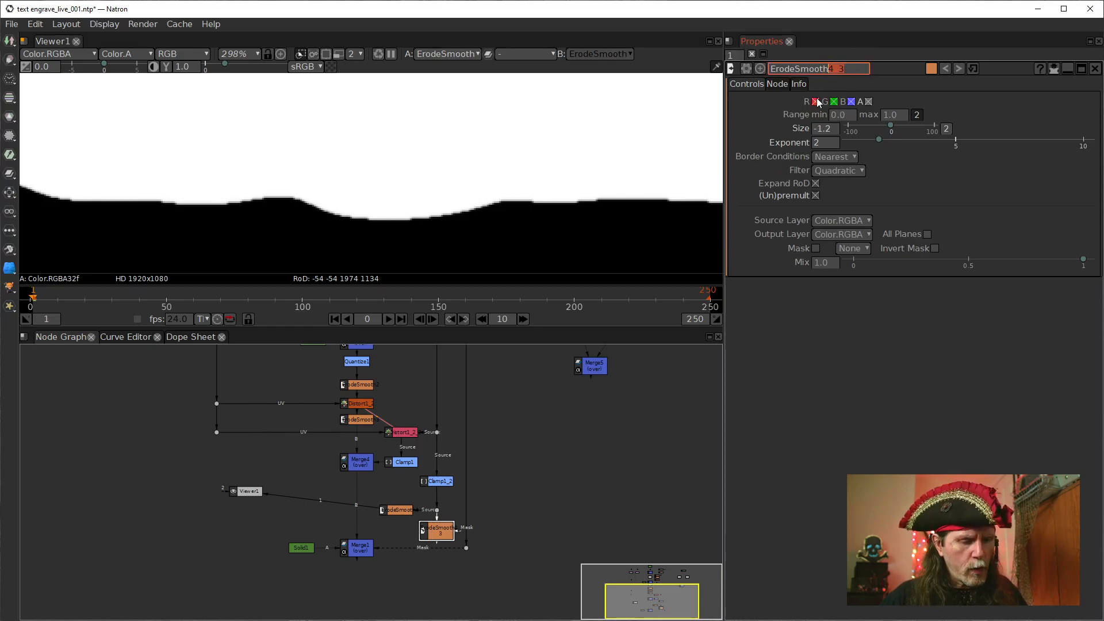
text(5)
click(543, 537)
click(441, 526)
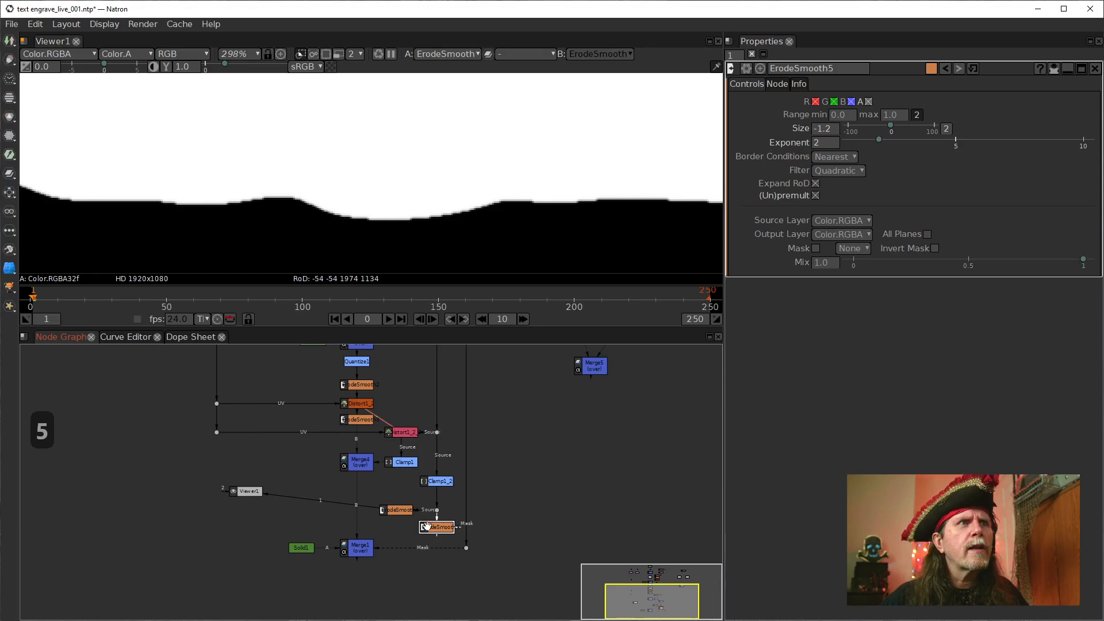
Show ErodeSmooth5 in the viewer and set its Size to 1.2
click(407, 513)
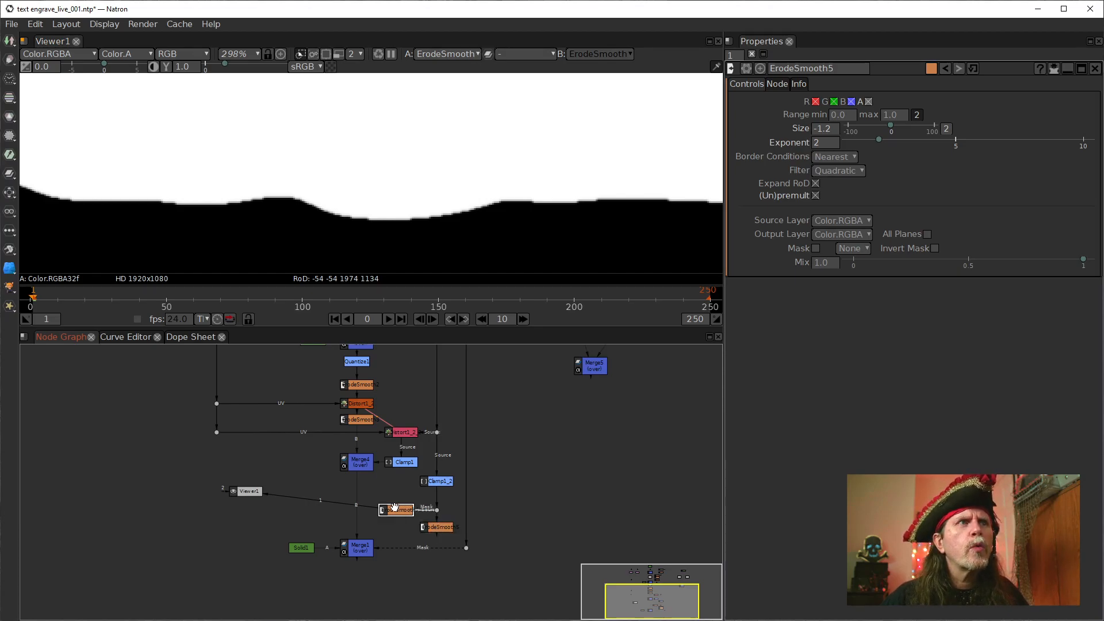
click(441, 528)
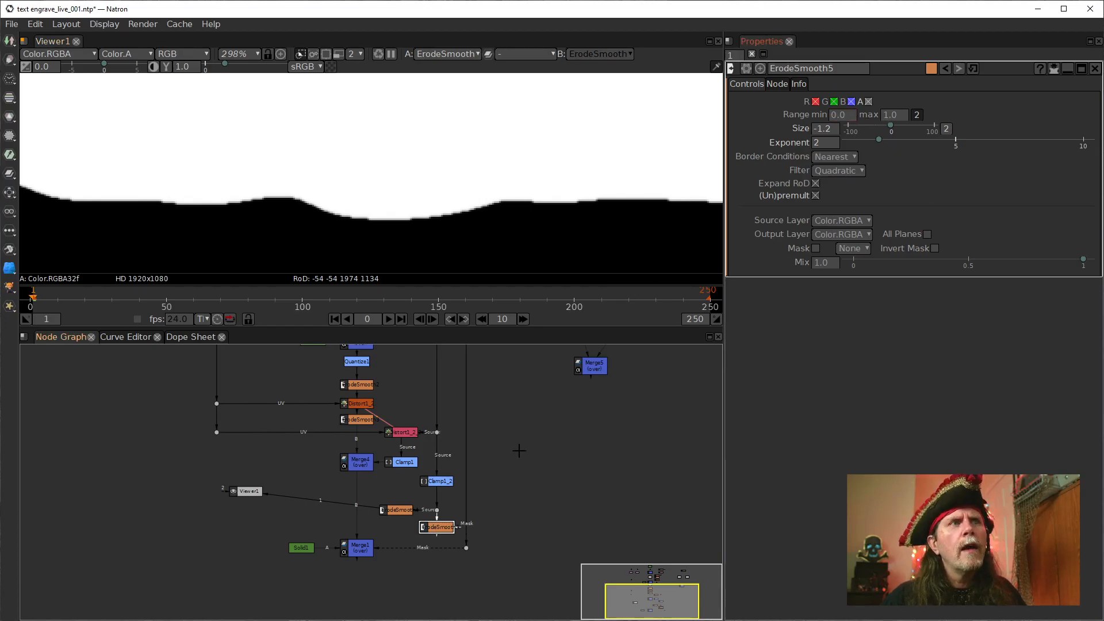
click(438, 529)
key(1)
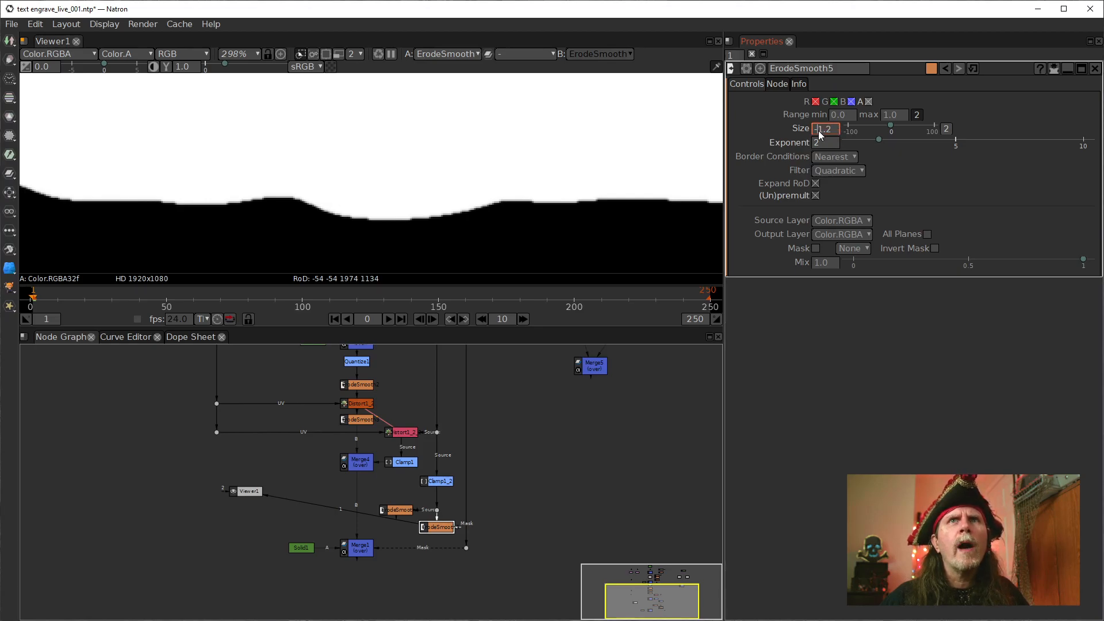
key(BackSpace)
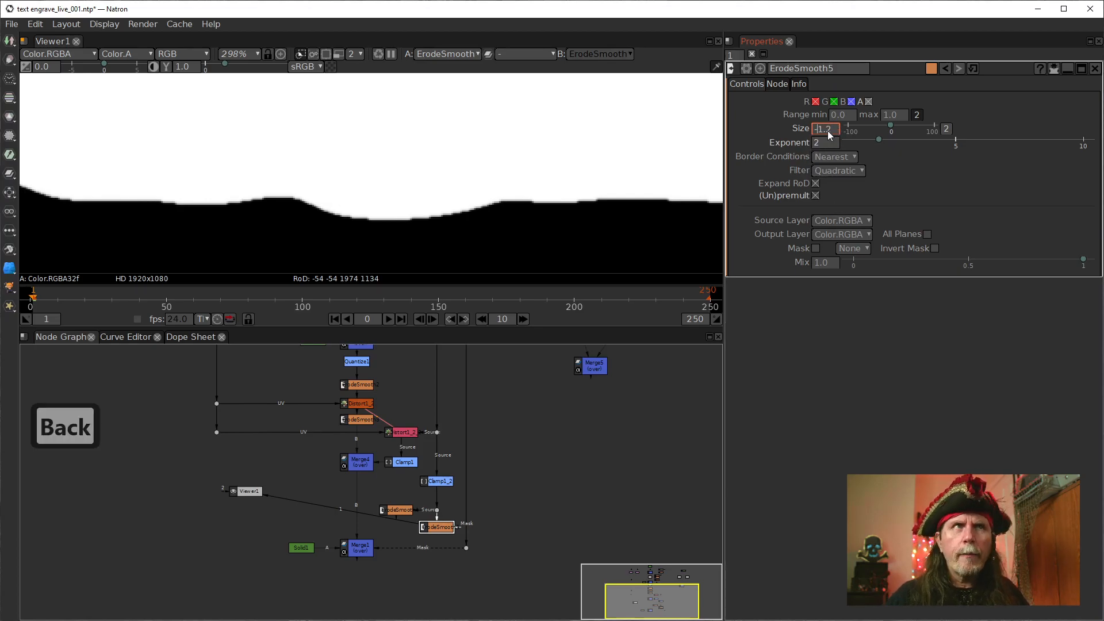
key(Return)
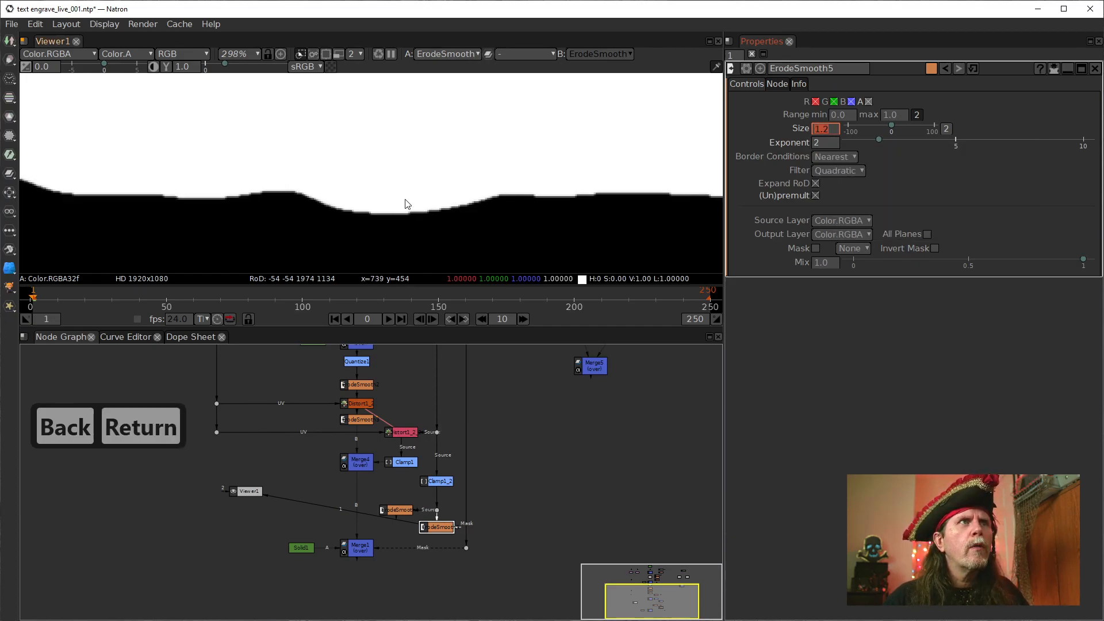
Compare the mask edges of ErodeSmooth4 and ErodeSmooth5 by switching the viewer between them
click(401, 511)
key(1)
click(437, 529)
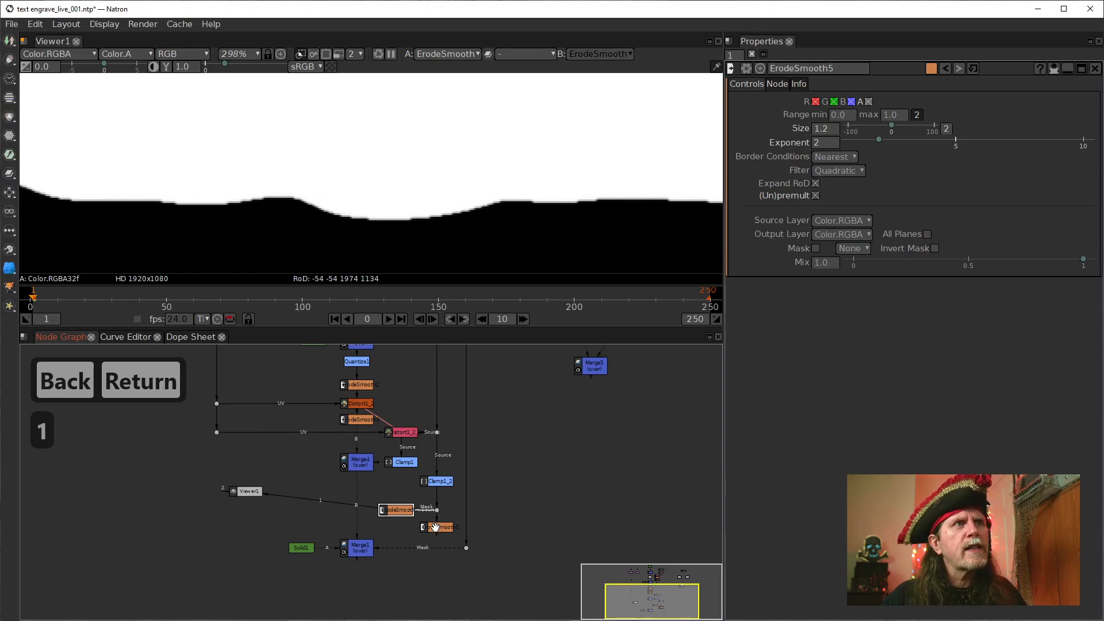
key(1)
click(401, 510)
key(1)
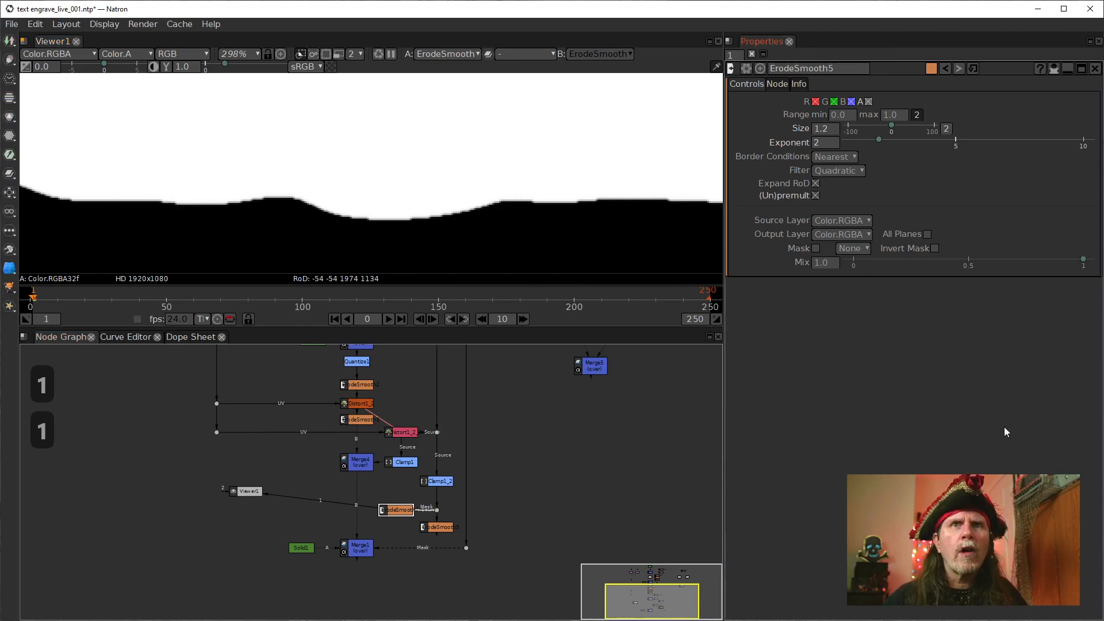
Show Merge4 in the viewer and inspect the engraved outlines around the title at 100% zoom
drag(359, 465, 462, 432)
click(463, 432)
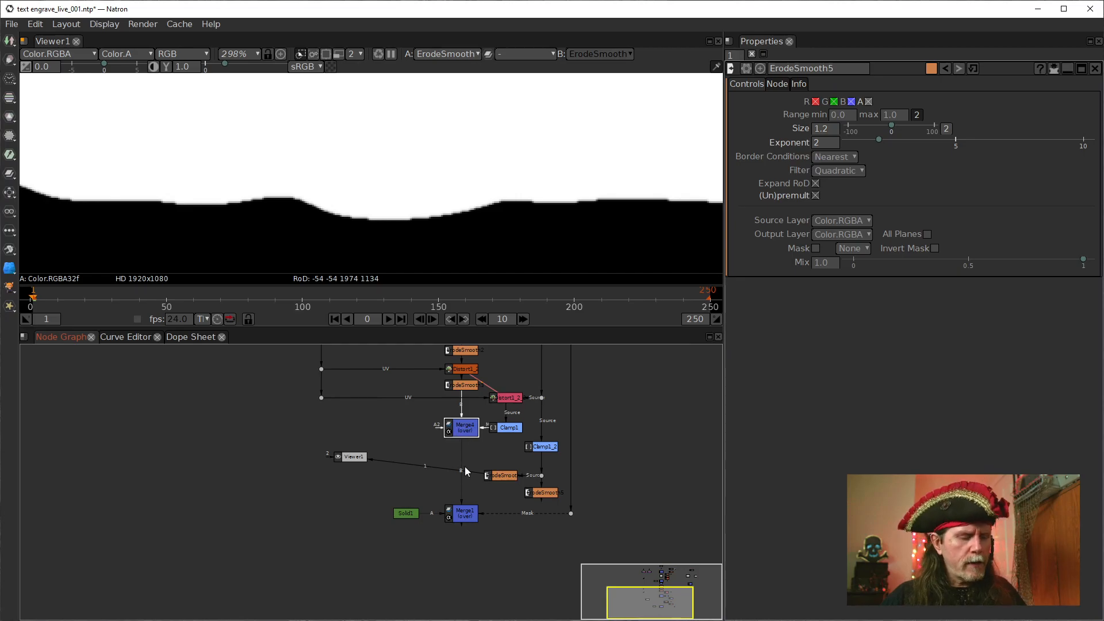
key(1)
click(435, 234)
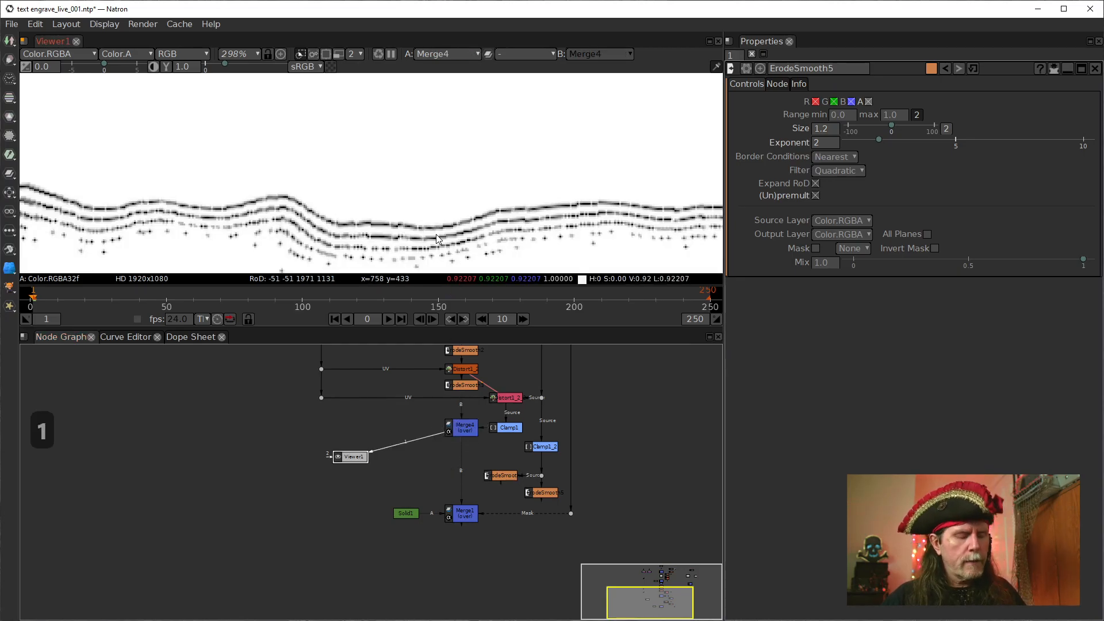
key(f)
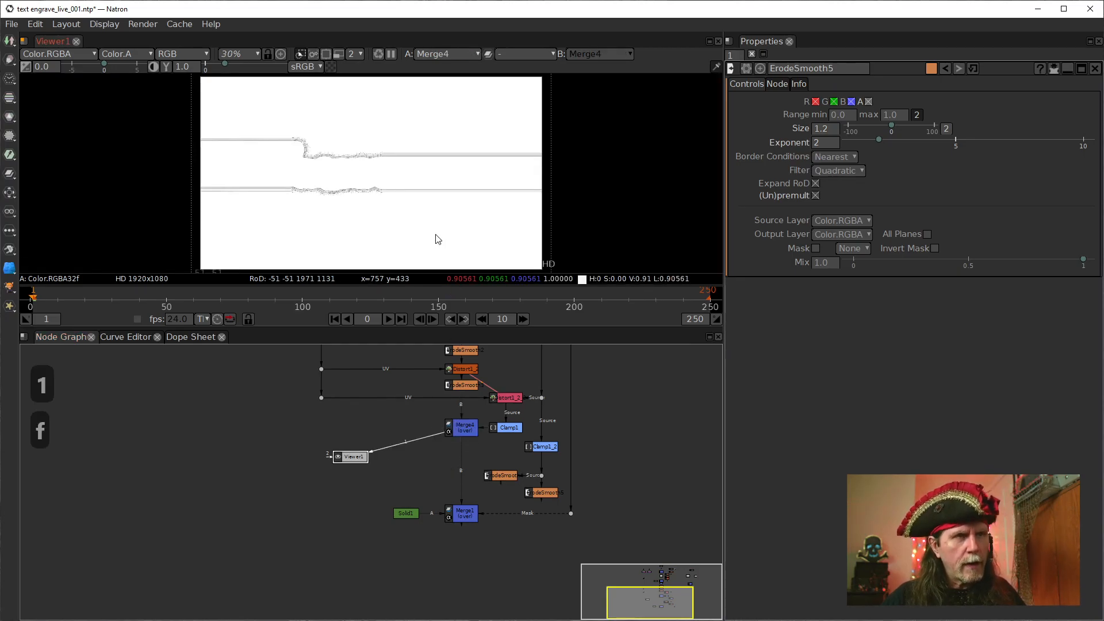
key(ctrl+1)
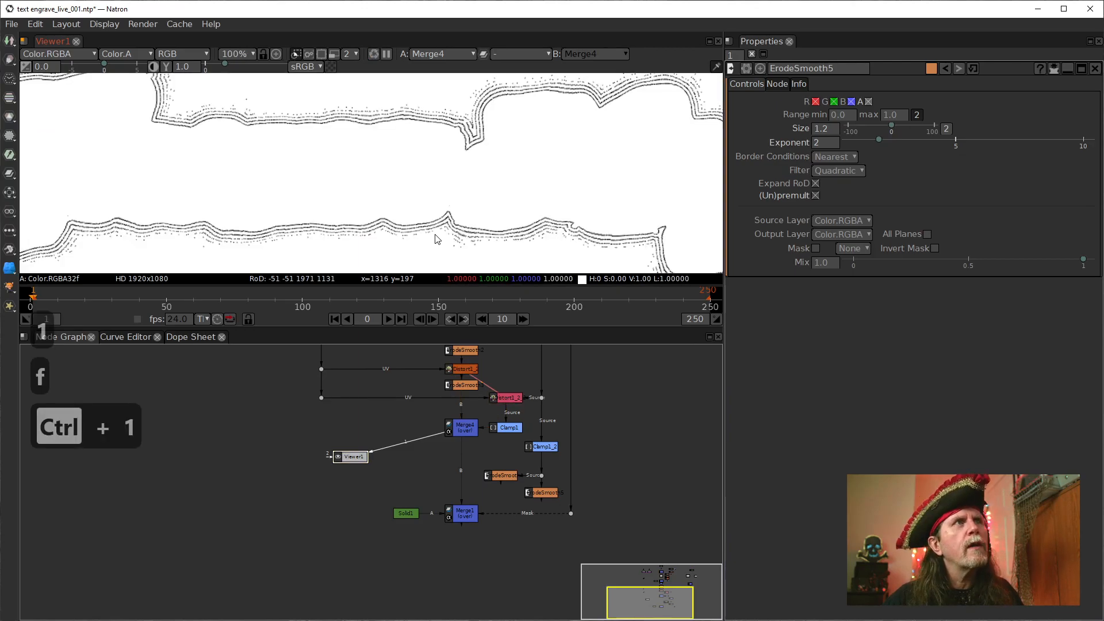
drag(405, 181, 407, 181)
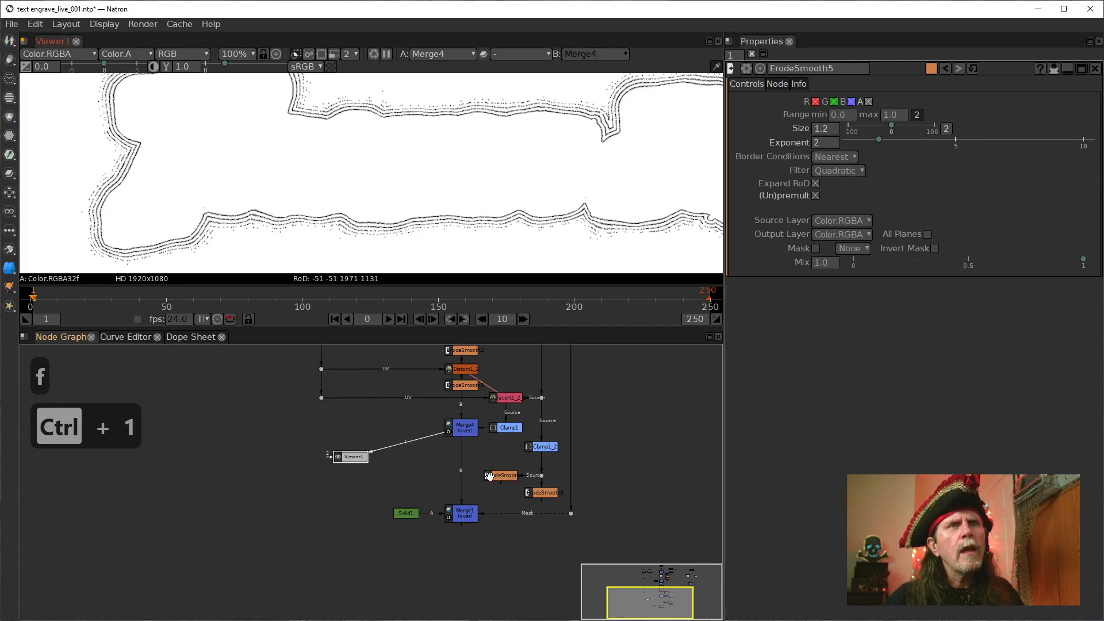
Insert a Merge node between Merge4 and Merge1
click(458, 433)
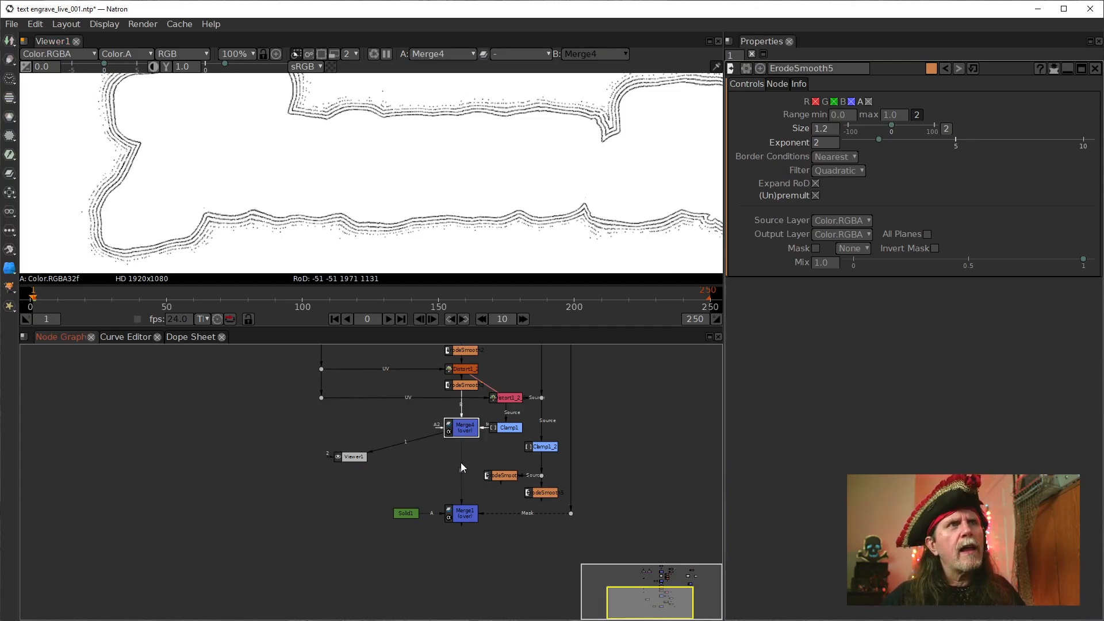
key(m)
drag(461, 463, 461, 469)
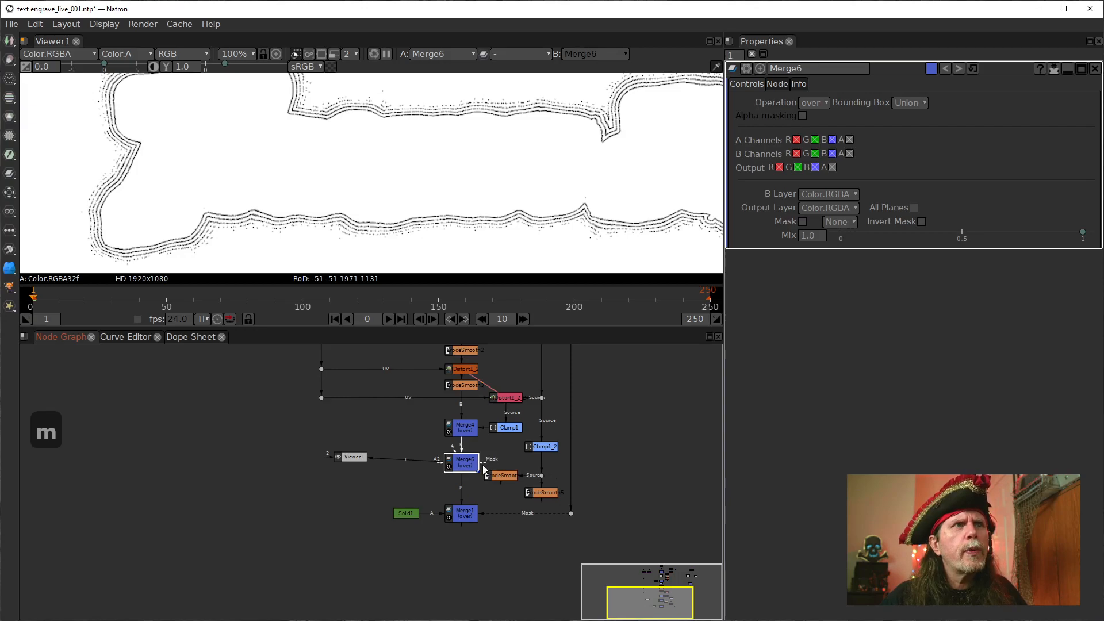
Connect the mask input of Merge6 to ErodeSmooth4 and place Merge6 level with it
drag(488, 467, 505, 475)
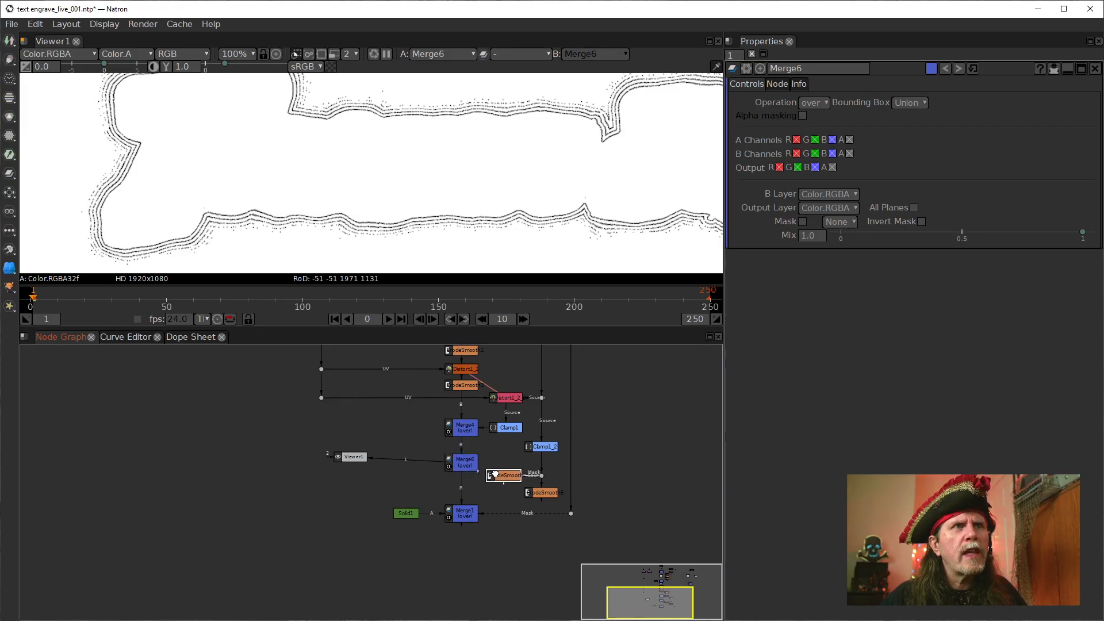
click(484, 465)
click(477, 469)
drag(492, 475, 451, 478)
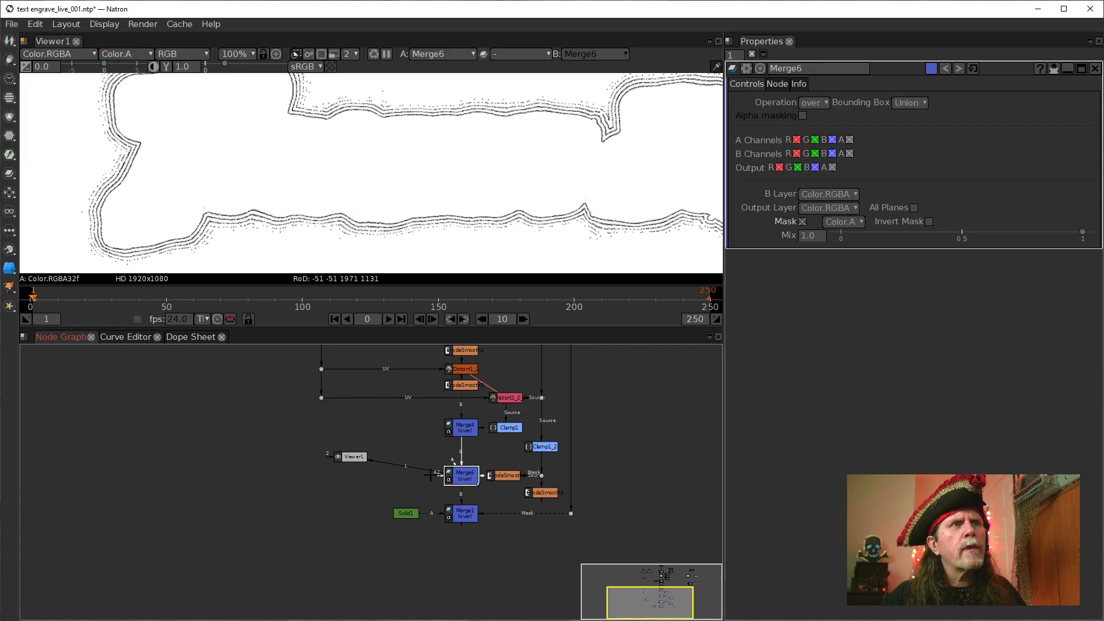
Move Viewer1 farther from Merge6, and lower Merge1, its mask dot and Solid1 together to make room
drag(349, 458, 304, 461)
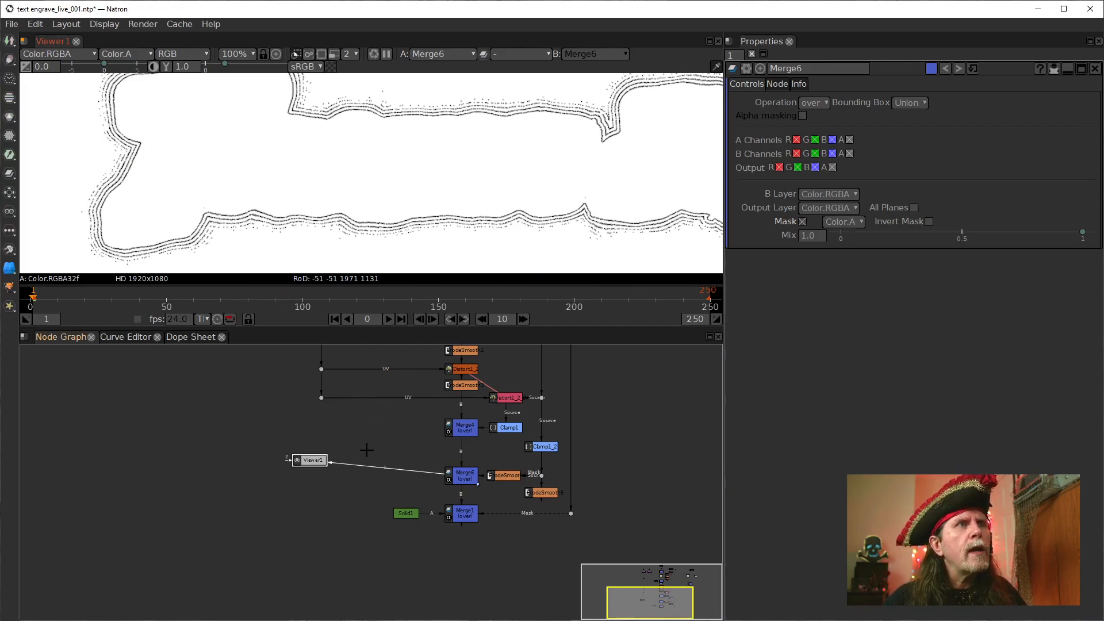
click(405, 515)
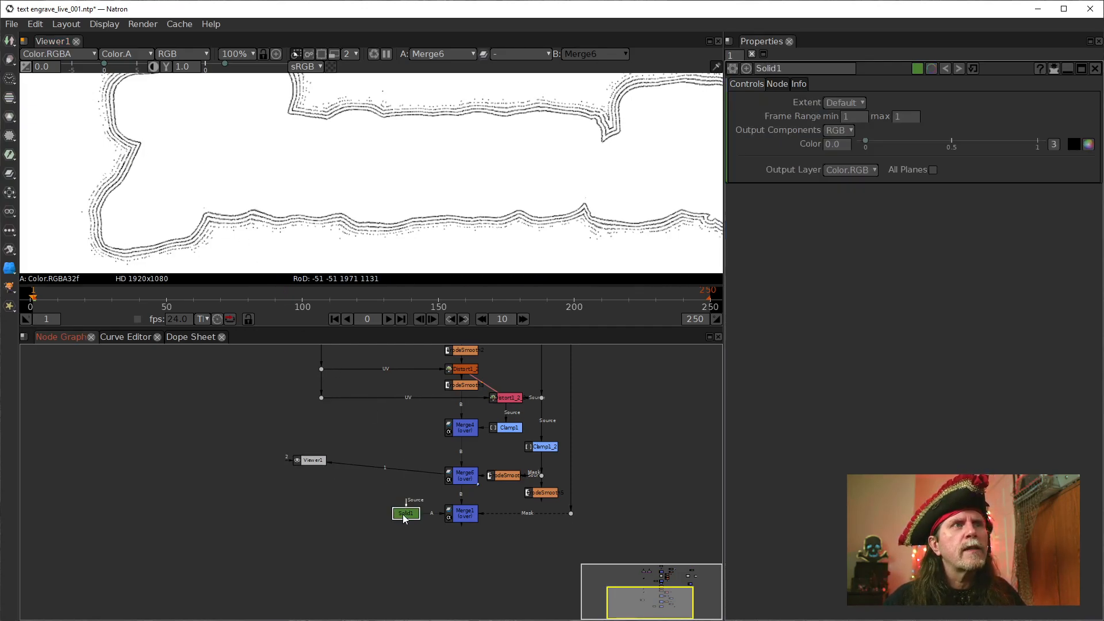
drag(408, 514, 387, 513)
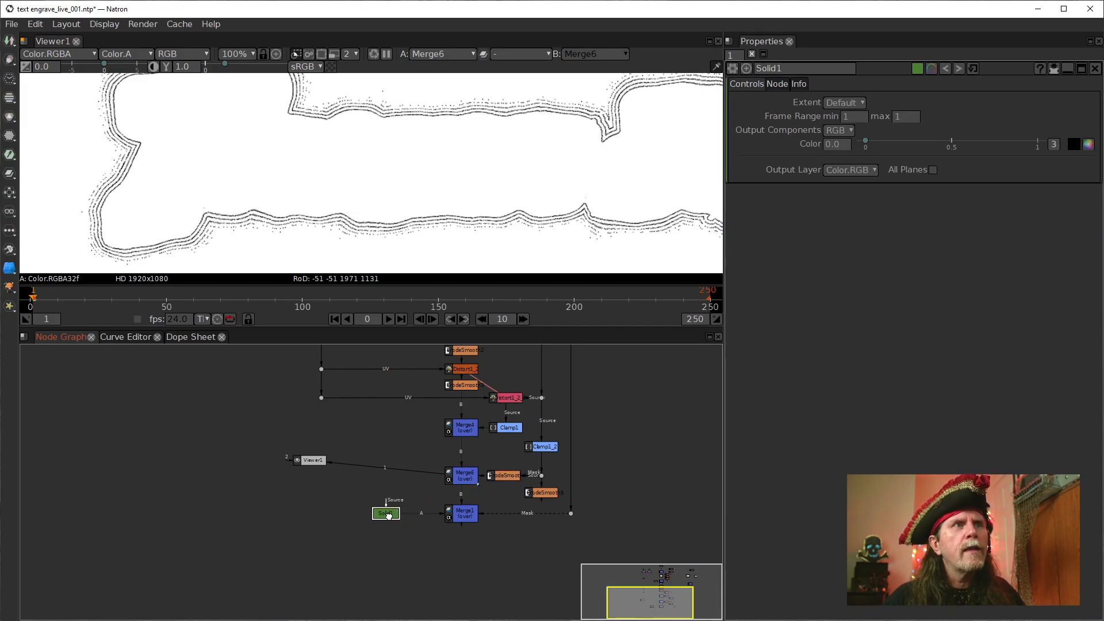
drag(473, 517, 472, 547)
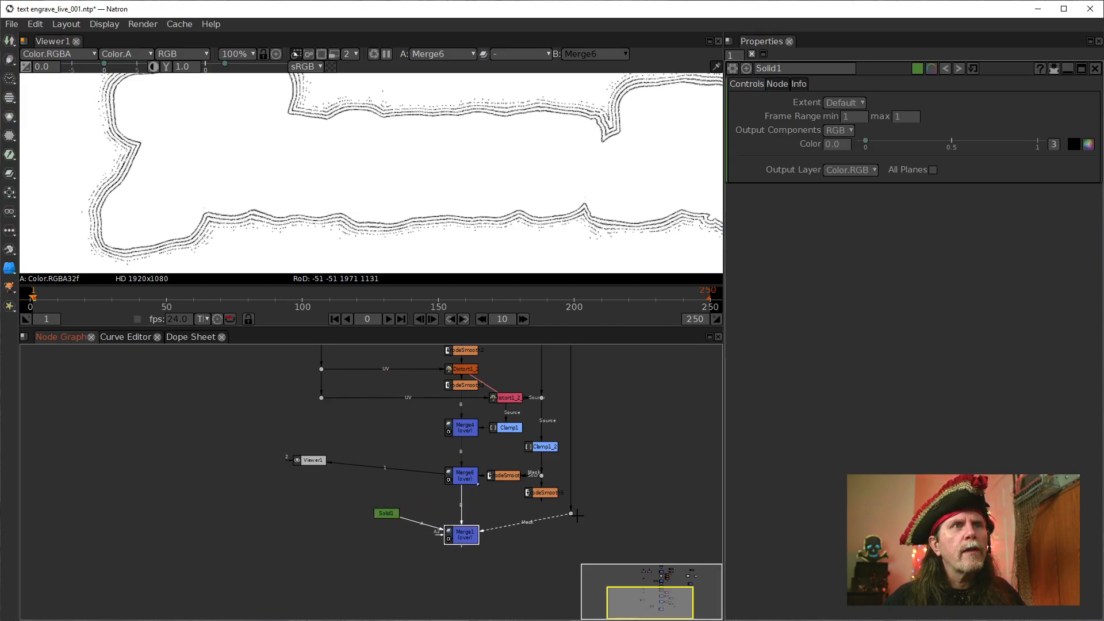
drag(570, 513, 570, 537)
drag(391, 516, 392, 536)
Duplicate Solid1 beside Merge6 and connect the copy to the A input of Merge6
key(alt+c)
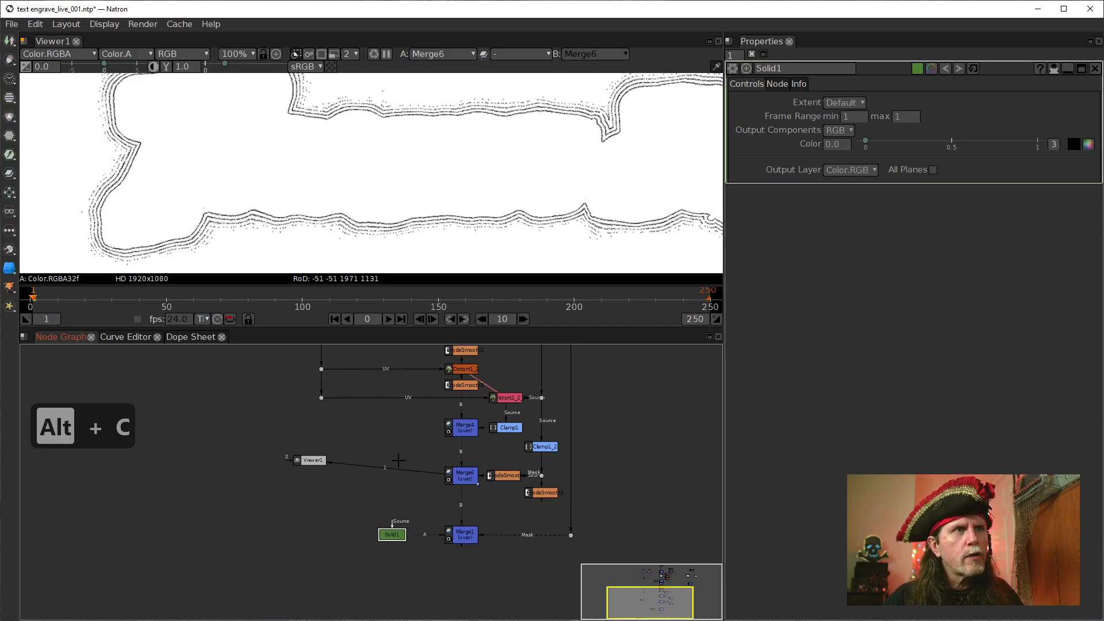
click(464, 481)
drag(452, 464, 385, 474)
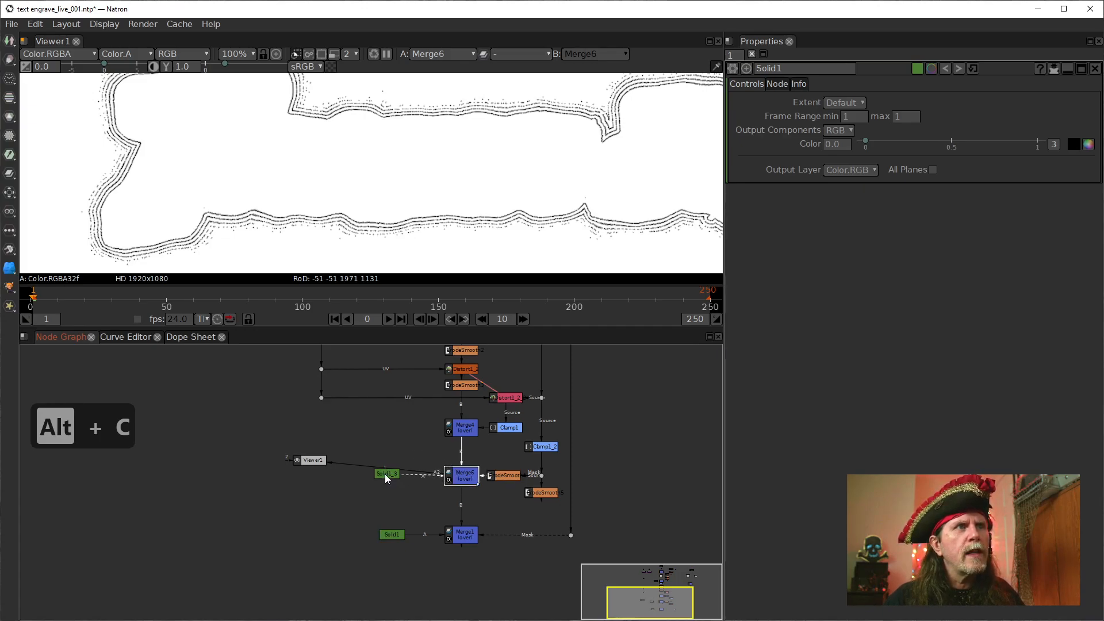
Move Viewer1 clear of Merge6's A connection and enable the alpha channel for Merge6's A input
drag(315, 462, 335, 507)
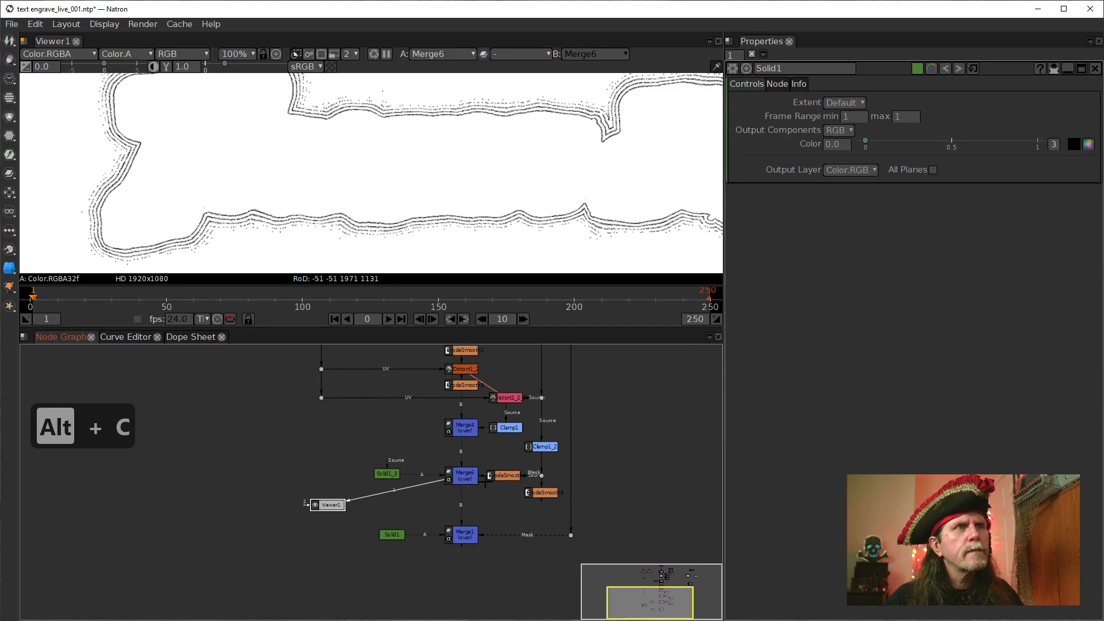
double_click(388, 473)
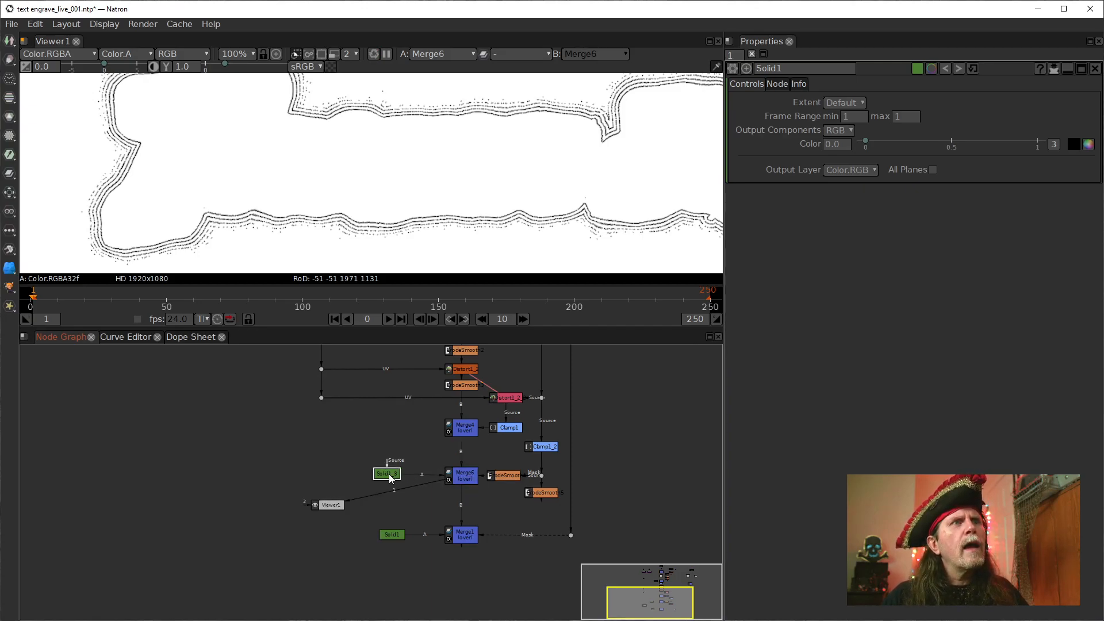
click(469, 486)
double_click(469, 486)
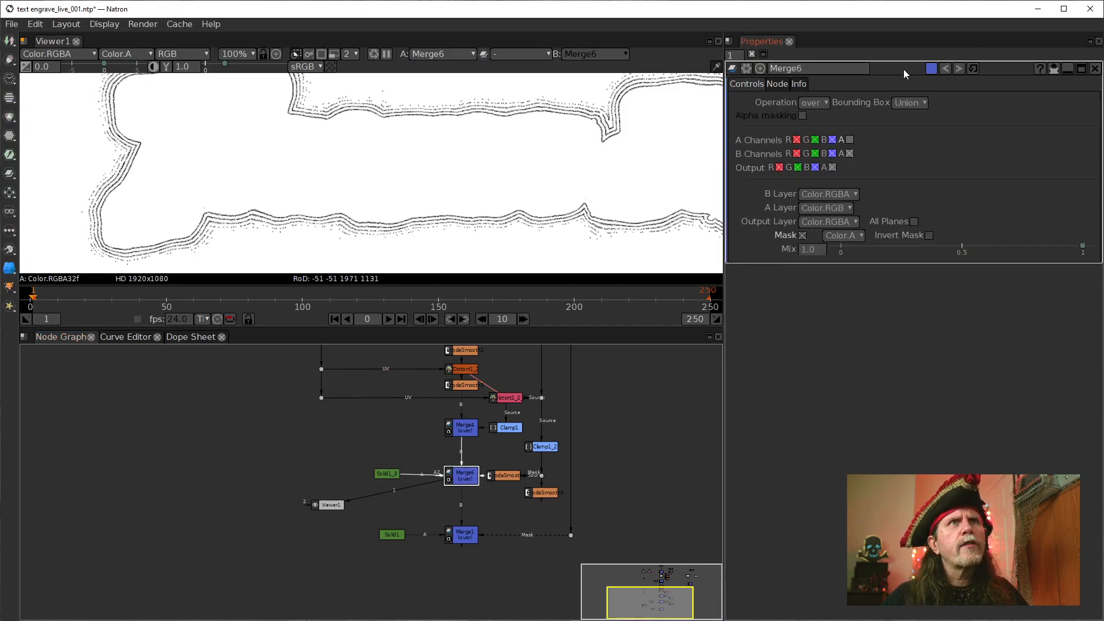
click(850, 140)
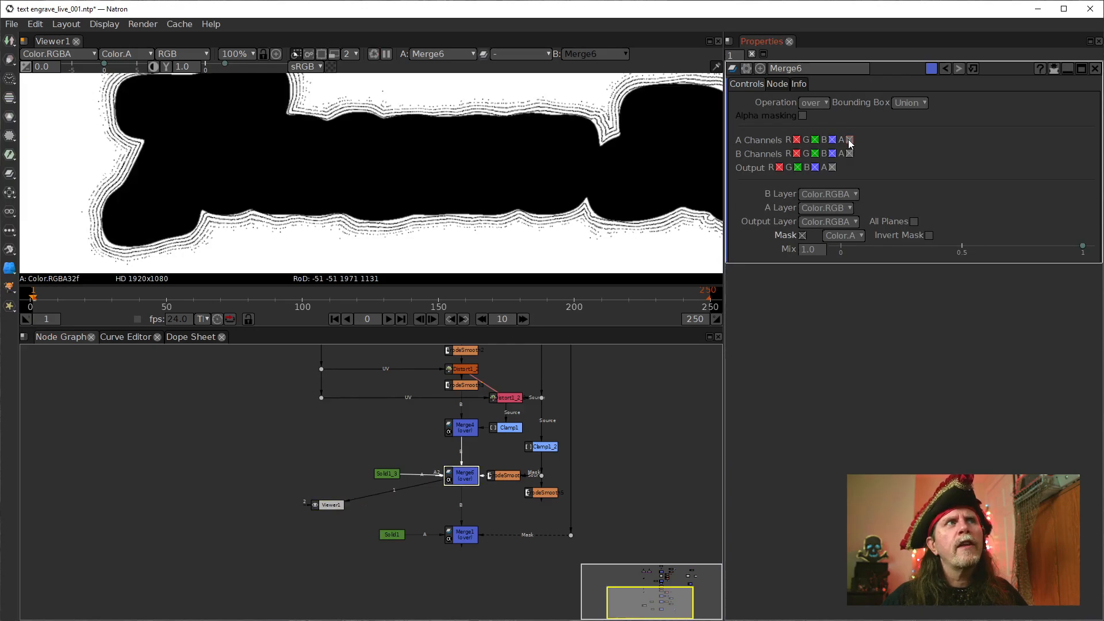
Place Solid1_3 level with Merge6 but farther away from it, and set its color to 1.0 (white)
drag(386, 472, 397, 481)
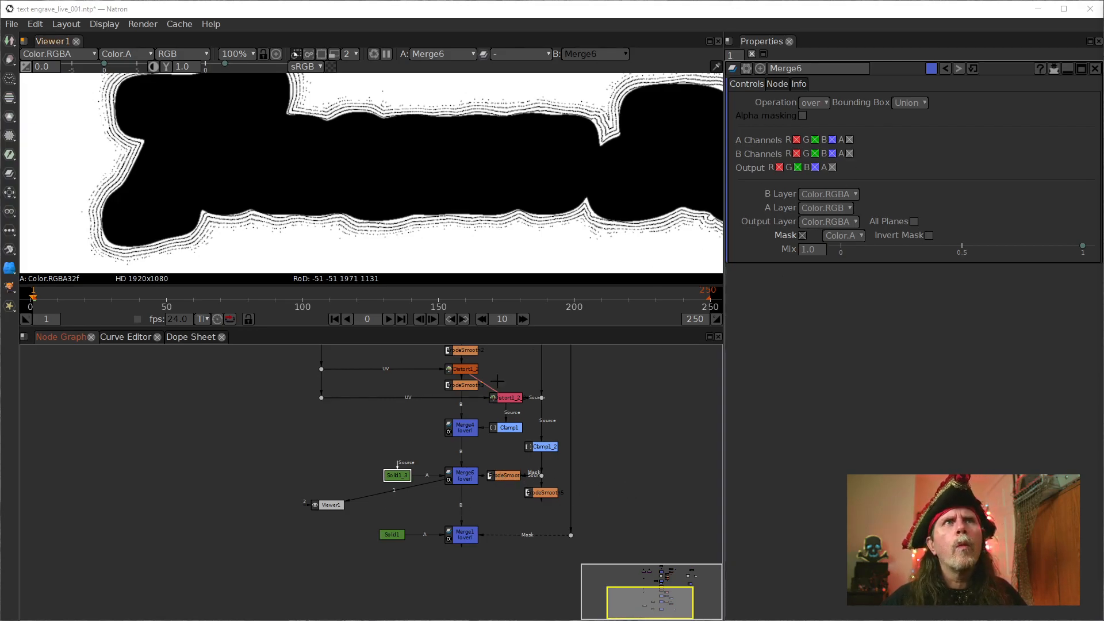
double_click(397, 475)
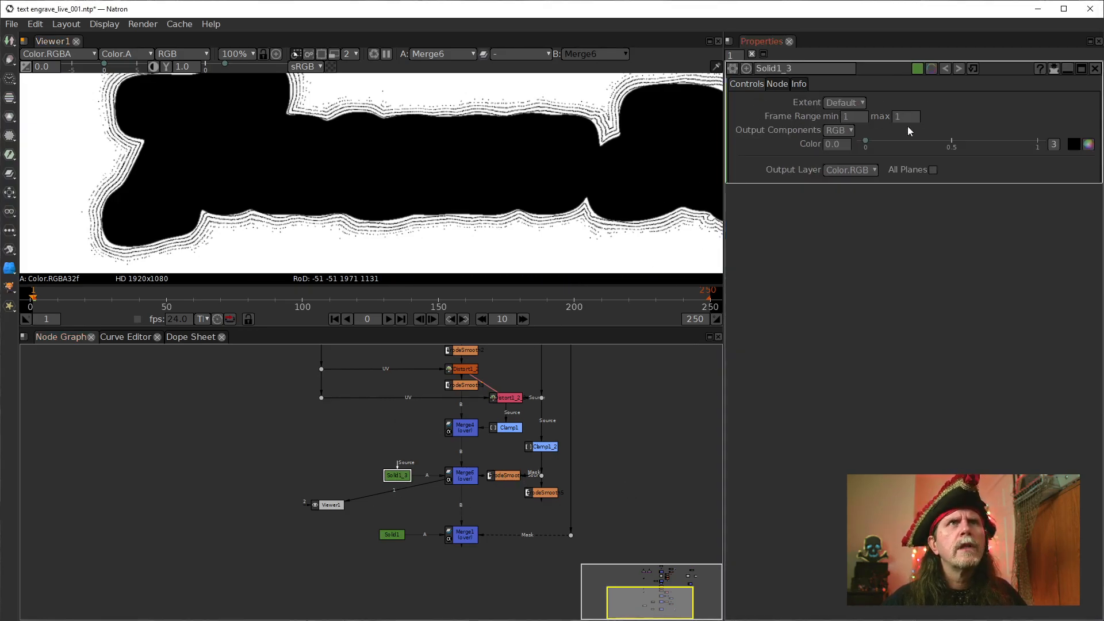
double_click(393, 534)
drag(394, 475, 348, 475)
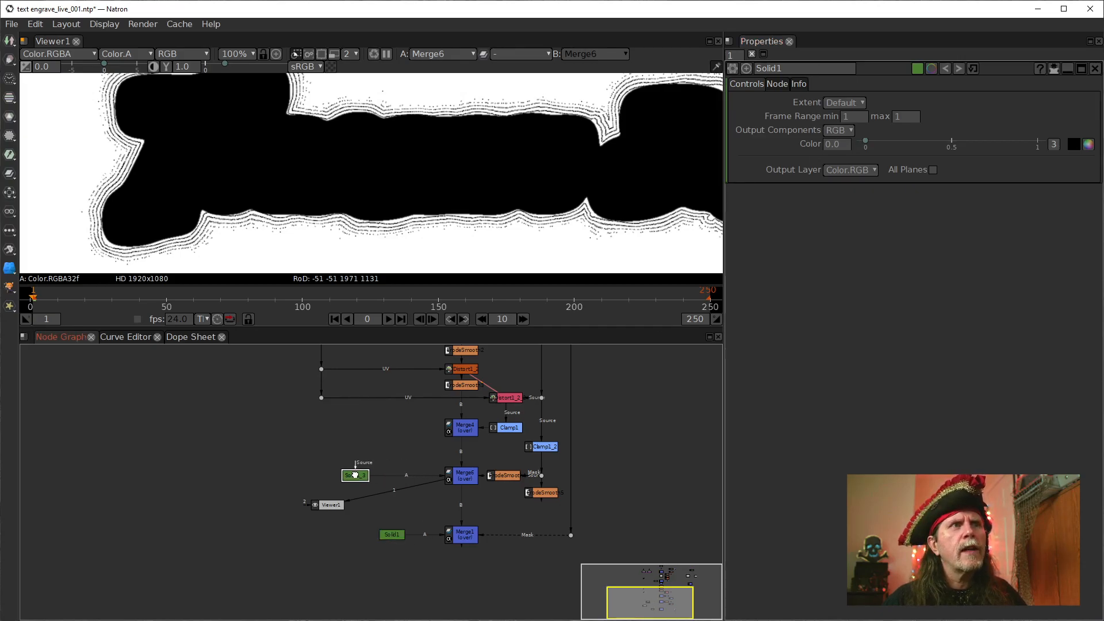
drag(385, 533, 393, 534)
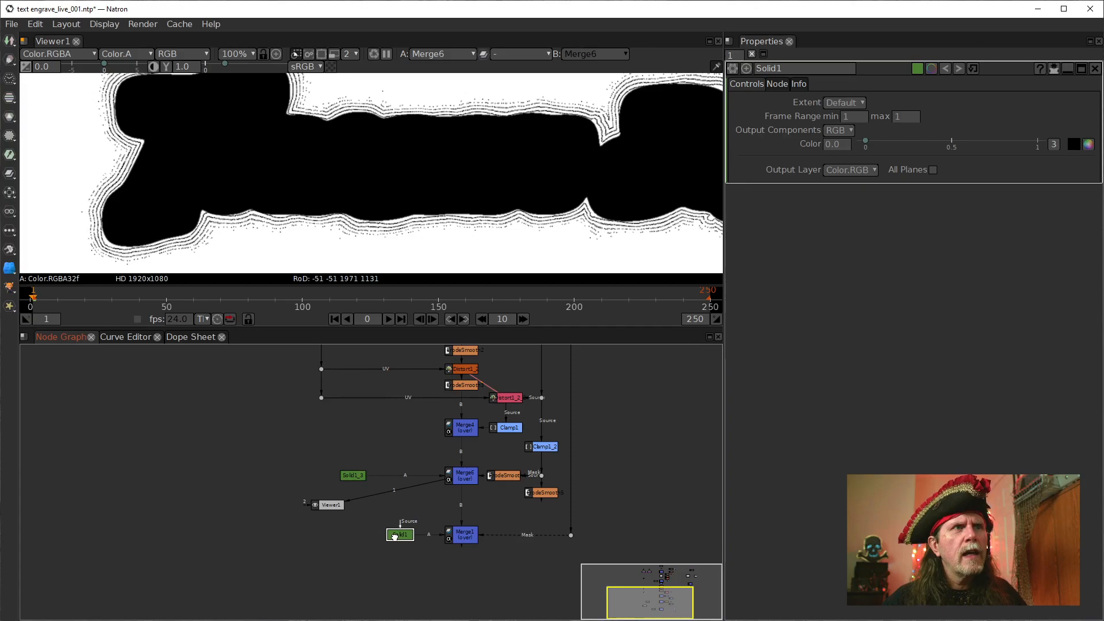
click(352, 475)
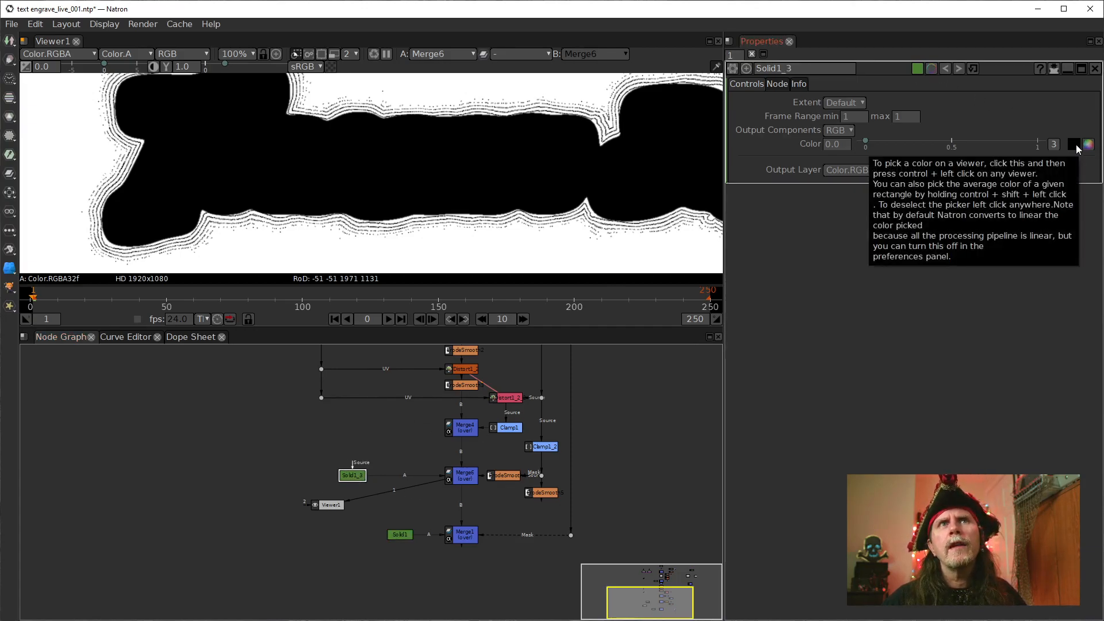
drag(867, 144, 1037, 144)
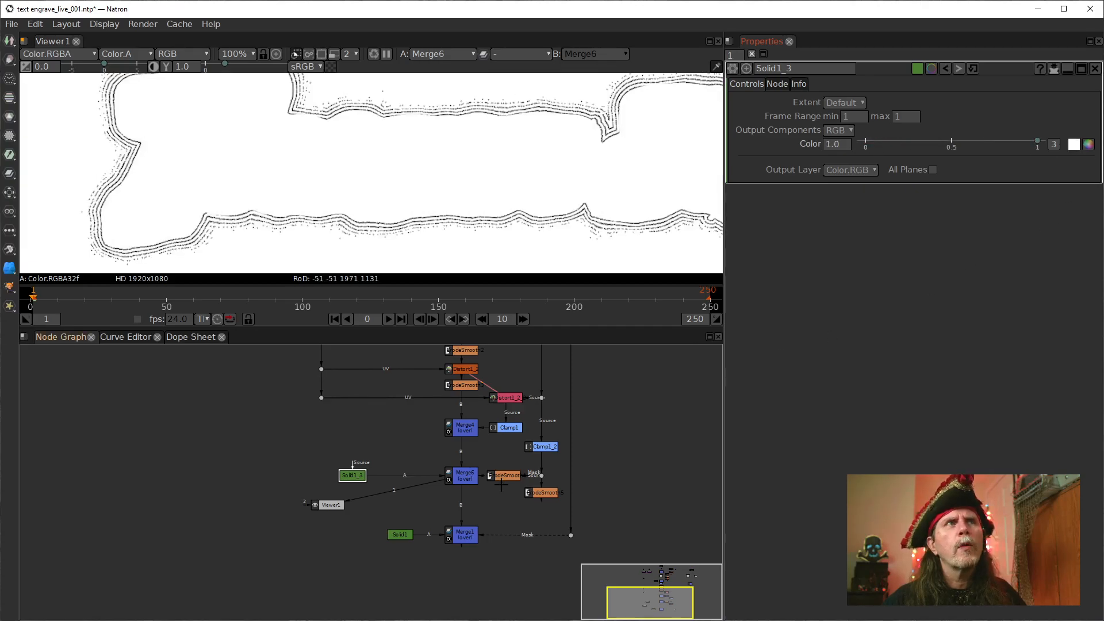
Insert a Merge node between Merge6 and Merge1, and connect its mask input to ErodeSmooth5, placed level with it
drag(454, 505, 382, 494)
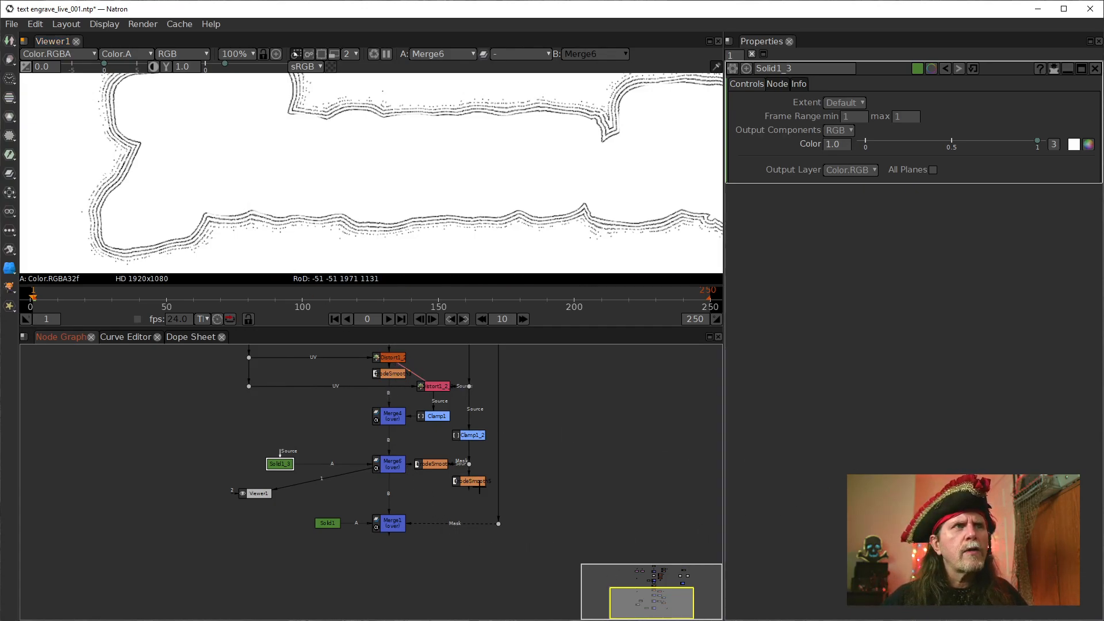
click(391, 469)
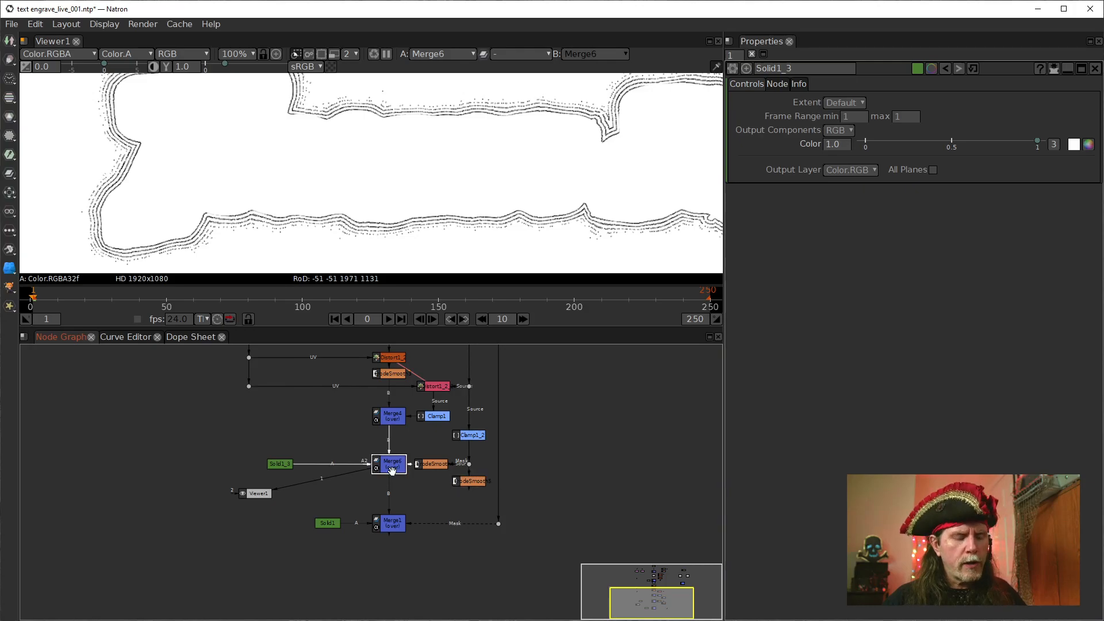
key(m)
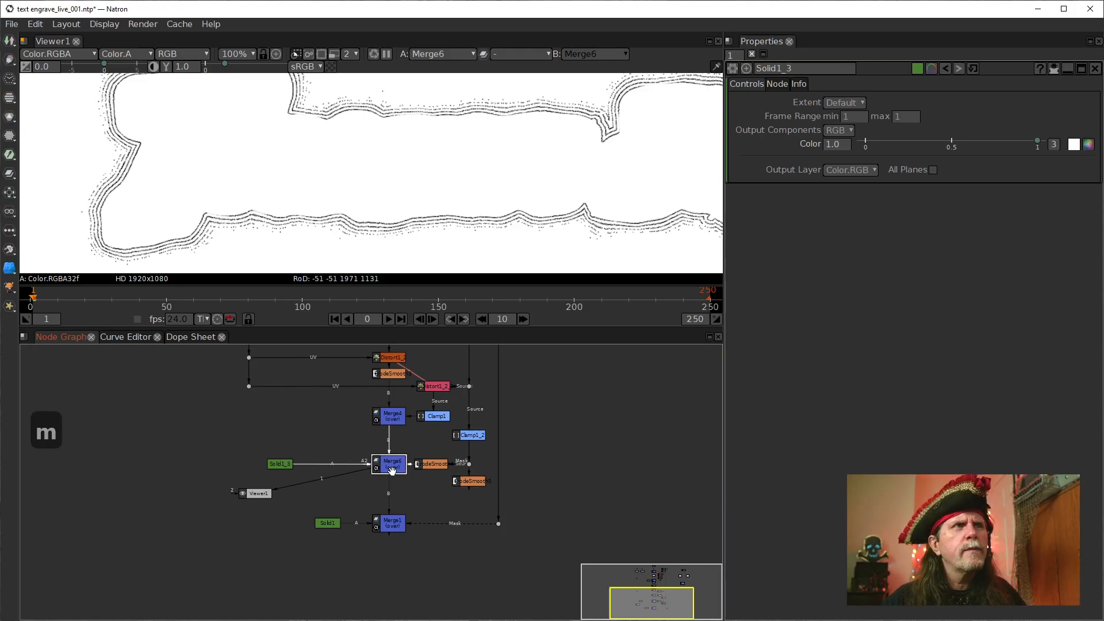
drag(430, 487, 398, 490)
drag(469, 484, 468, 492)
click(386, 494)
click(476, 495)
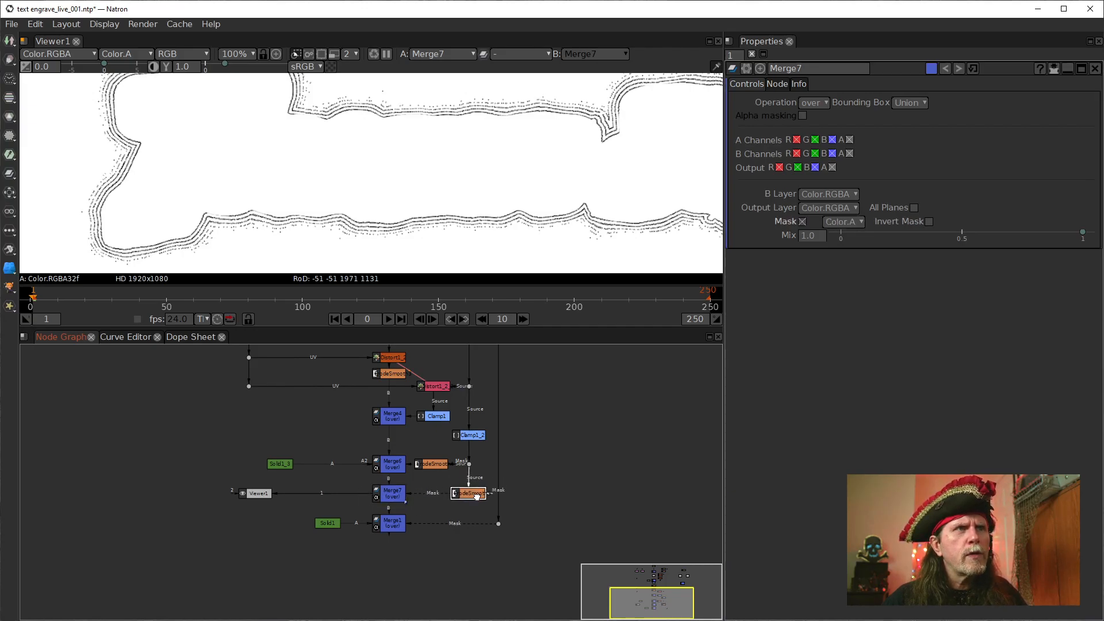
click(385, 495)
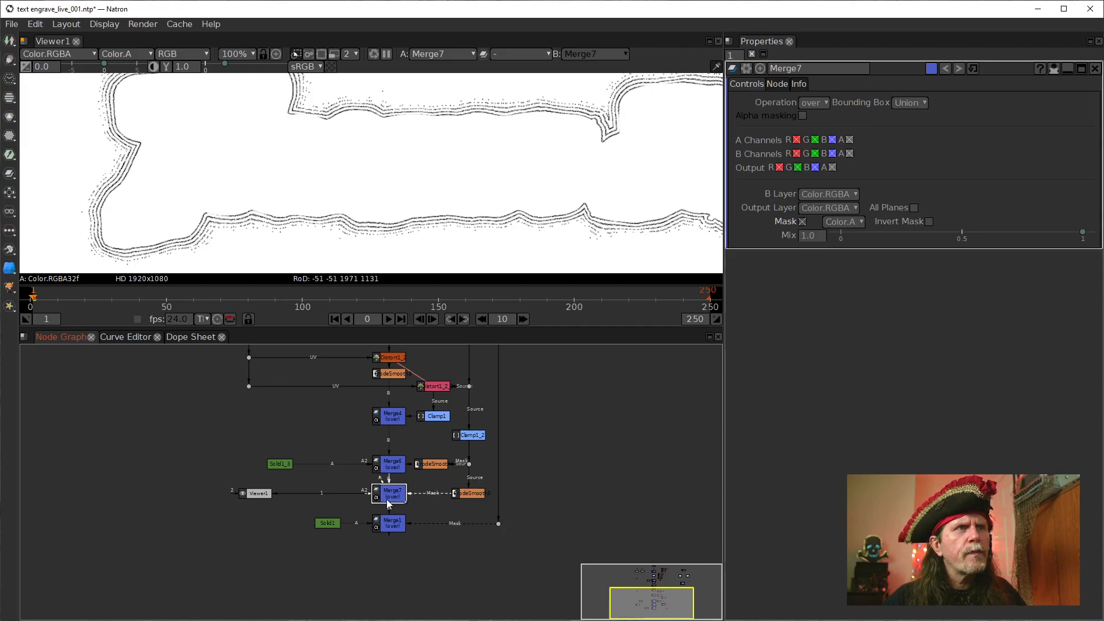
click(328, 522)
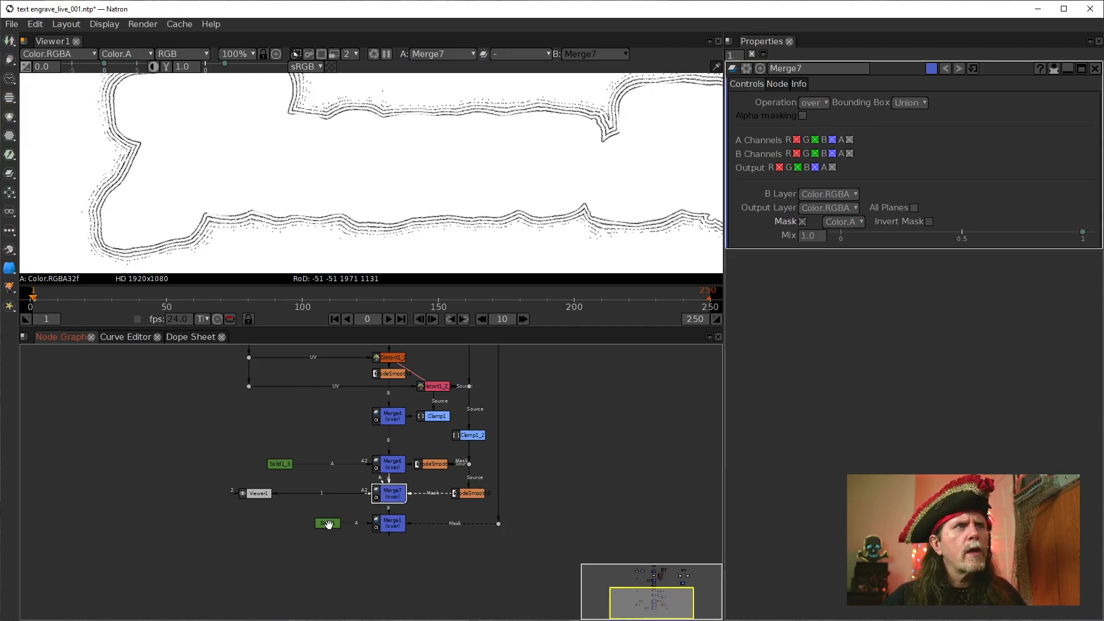
ctrl+click(328, 493)
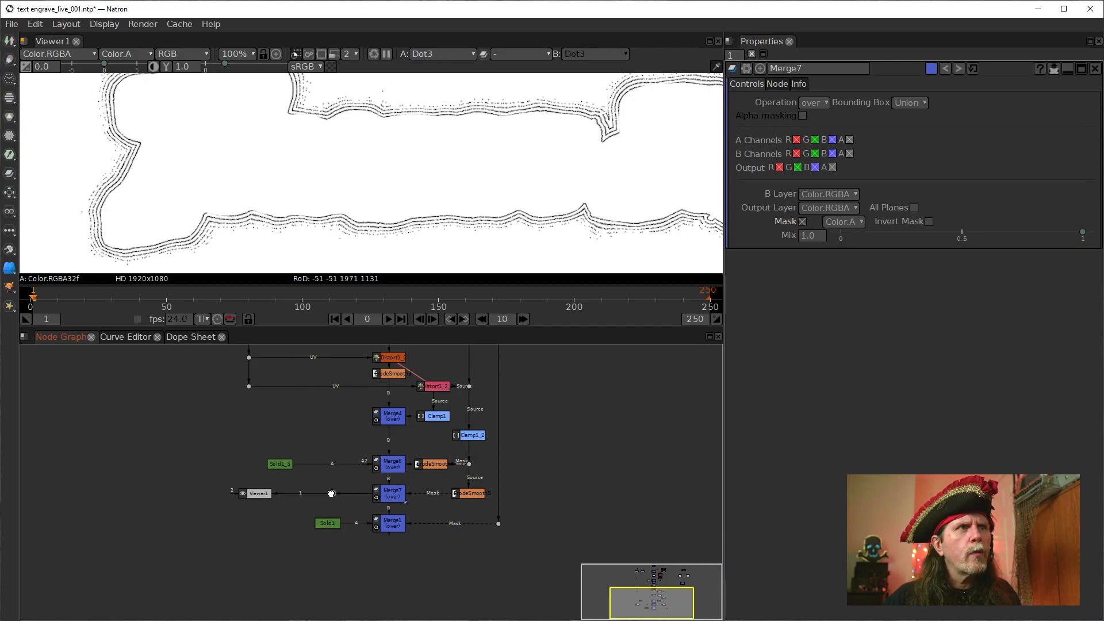
drag(328, 495, 318, 493)
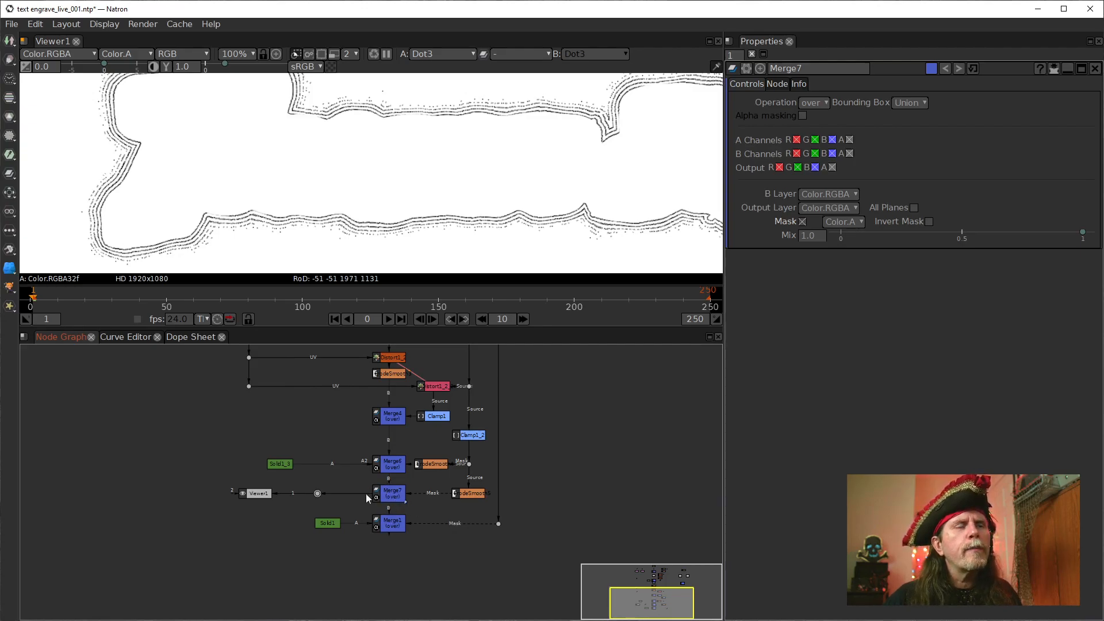
mouse_move(317, 493)
mouse_down()
mouse_move(334, 508)
mouse_move(323, 504)
mouse_up()
click(330, 524)
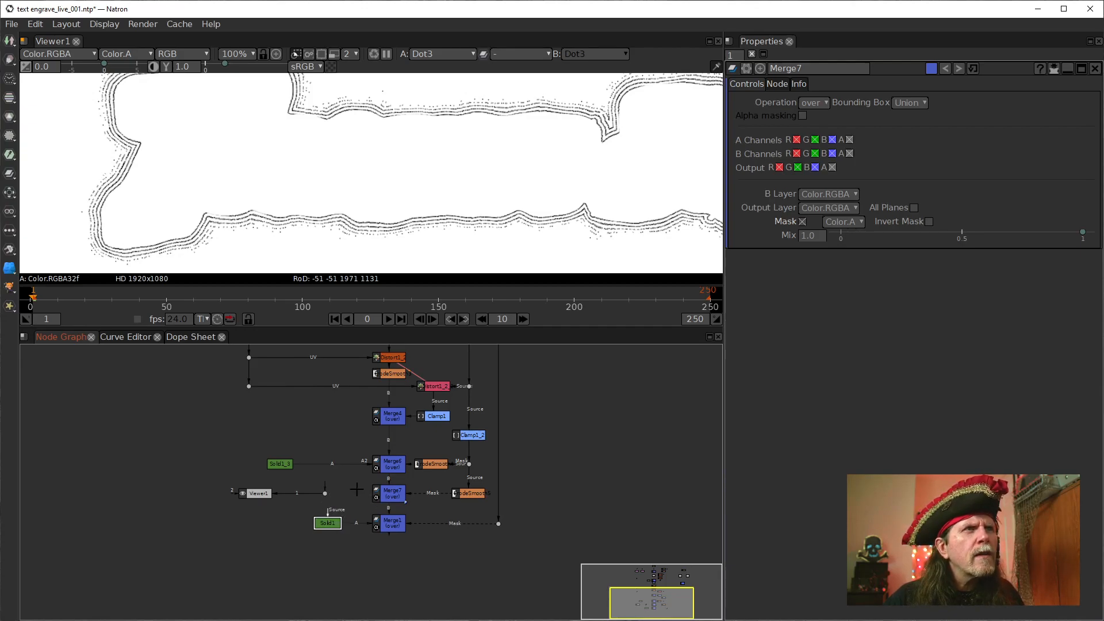
drag(359, 490, 354, 491)
click(326, 494)
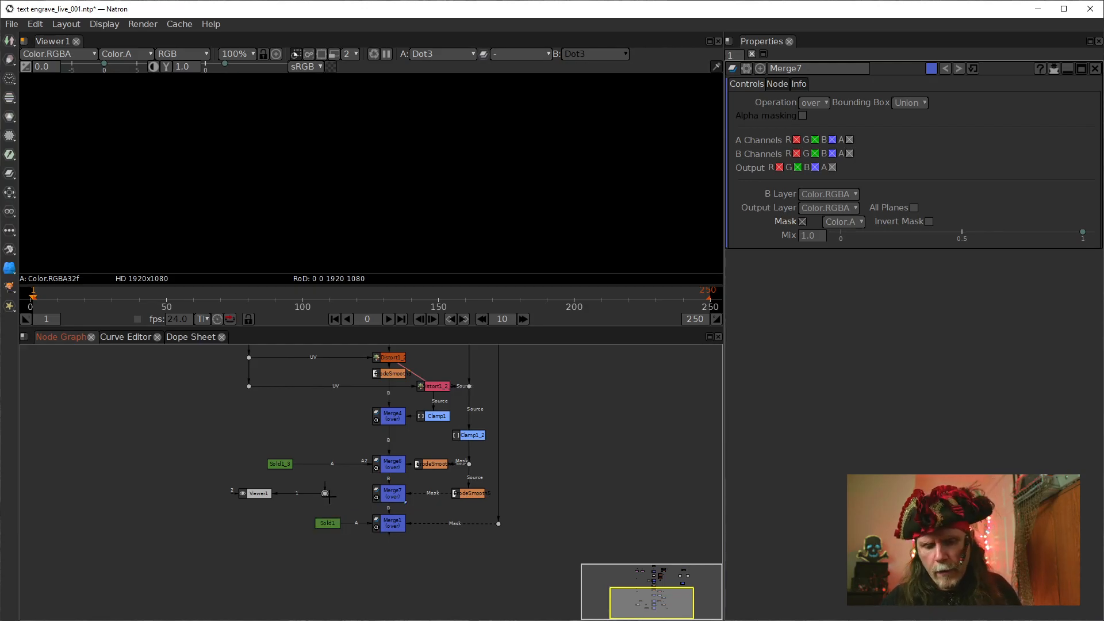
key(Delete)
Connect Merge7's A input to Solid1 and route the connection through a corner dot directly above Solid1
click(383, 488)
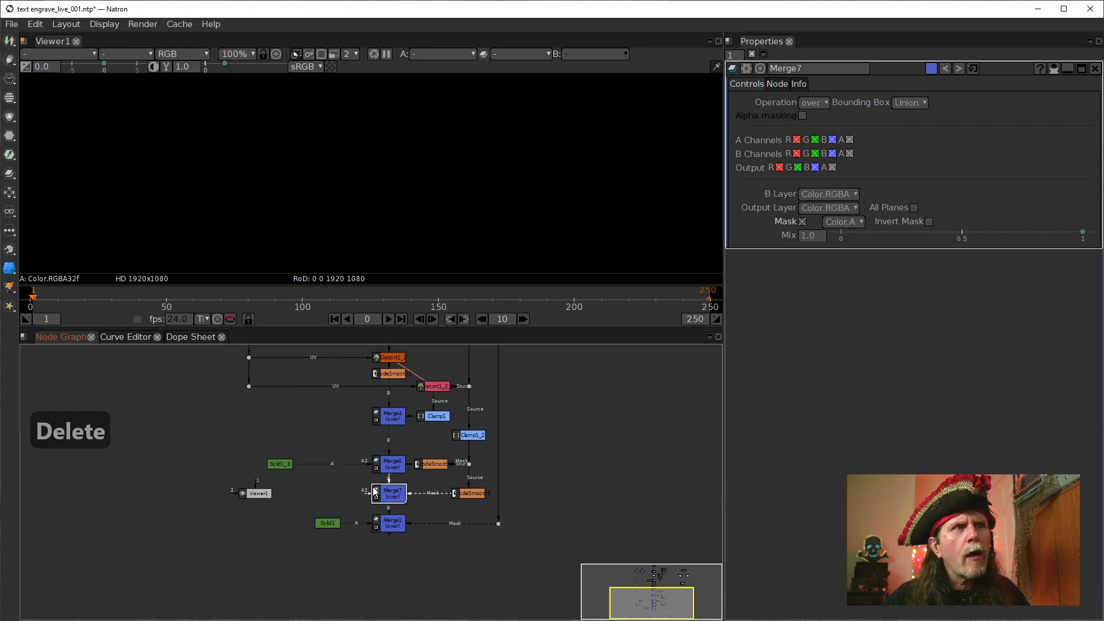
scroll(375, 491, up, 4)
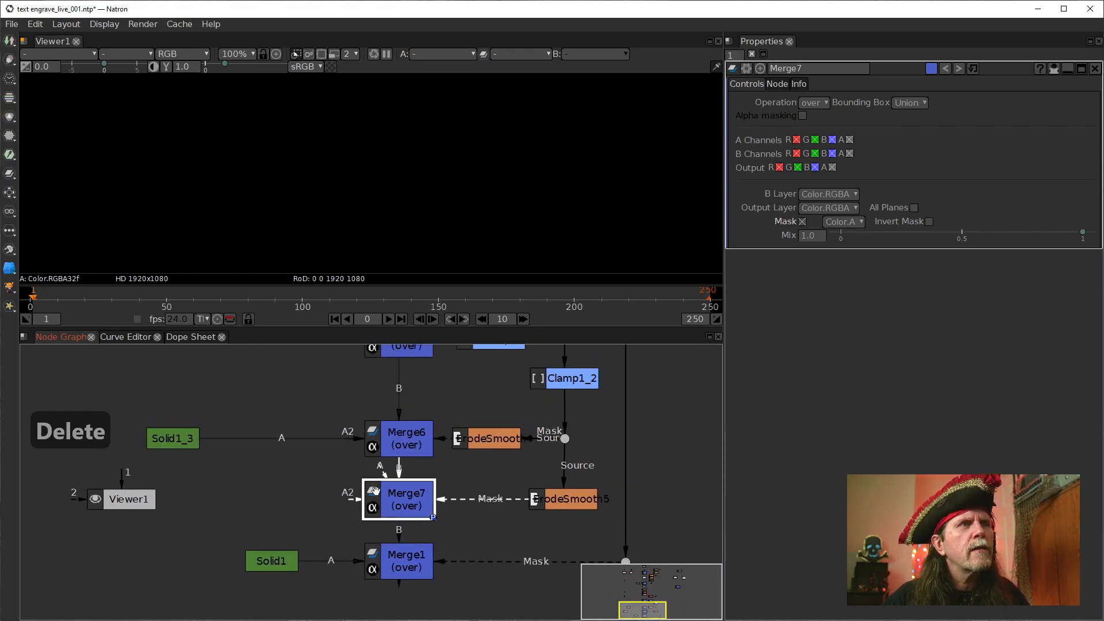
scroll(391, 507, up, 2)
drag(349, 502, 257, 564)
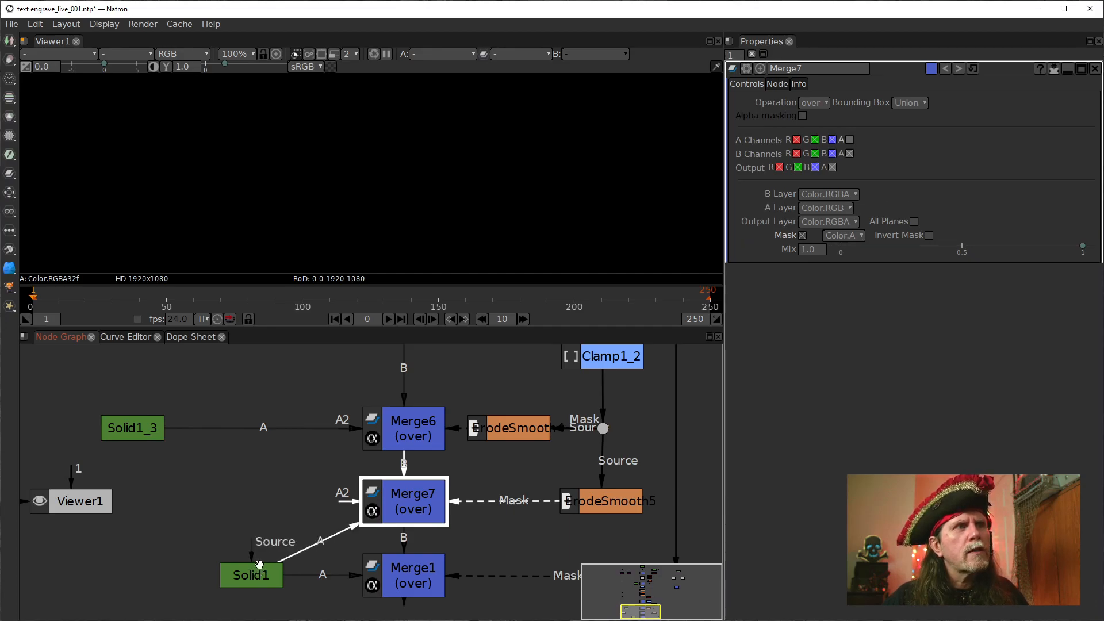
click(320, 542)
drag(320, 542, 253, 498)
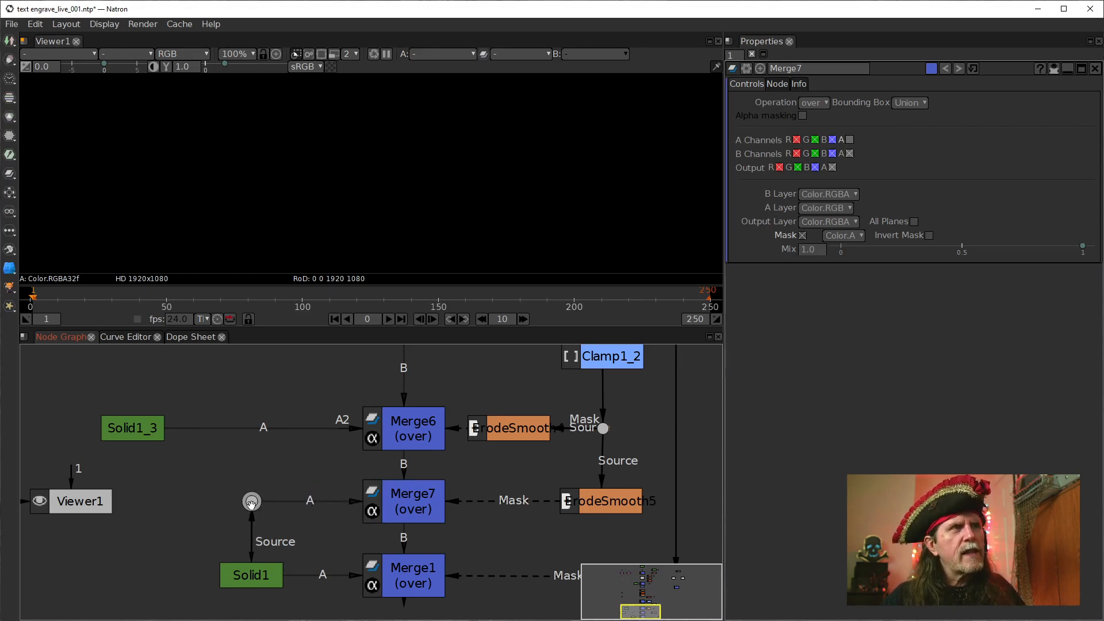
Show Merge7 in the viewer and enable the alpha channel for its A input
click(249, 576)
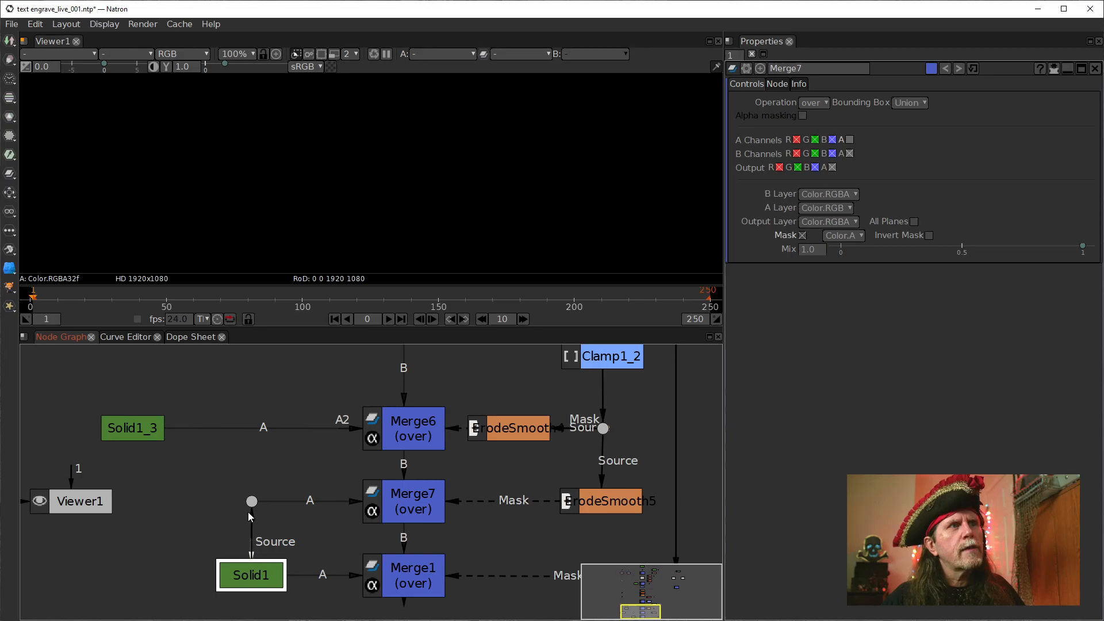
click(393, 503)
key(1)
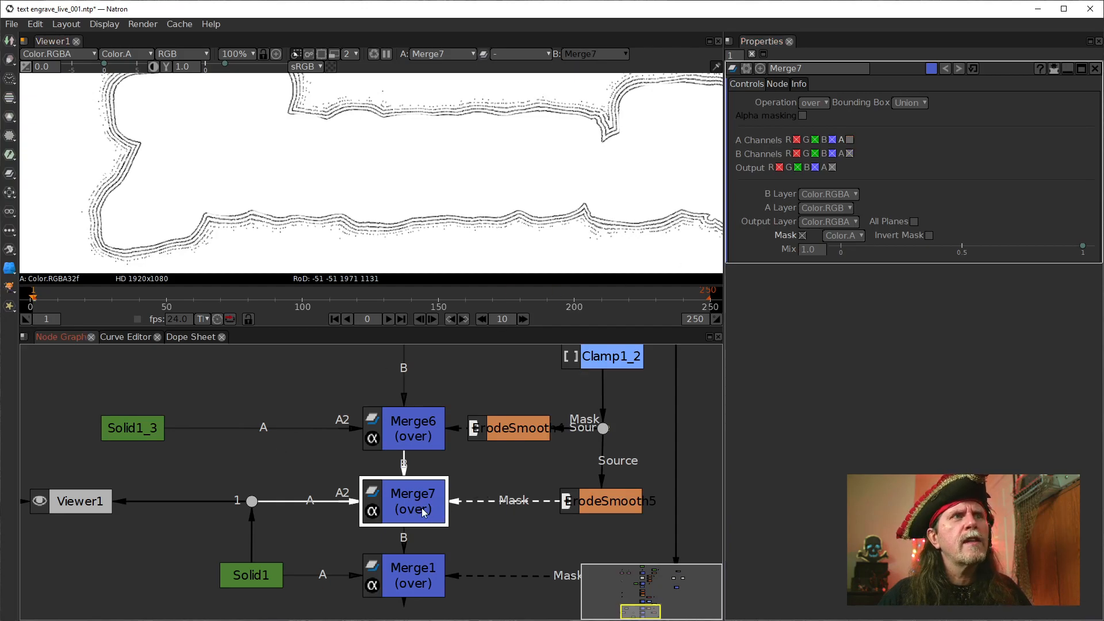
click(851, 141)
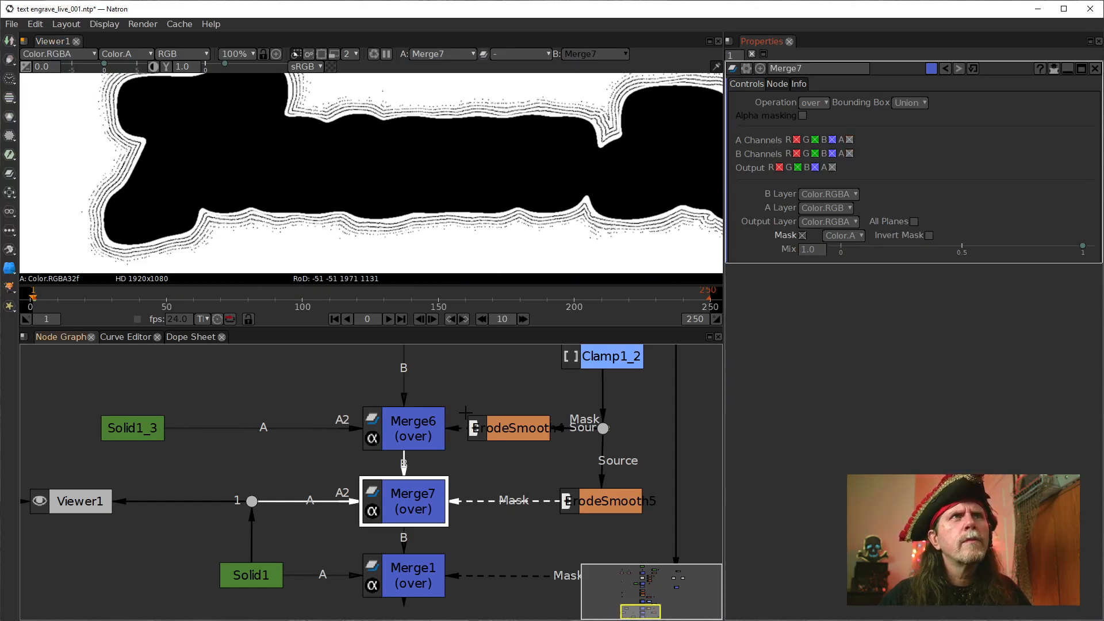
Compare the outputs of Merge6 and Merge7 in the viewer
click(397, 438)
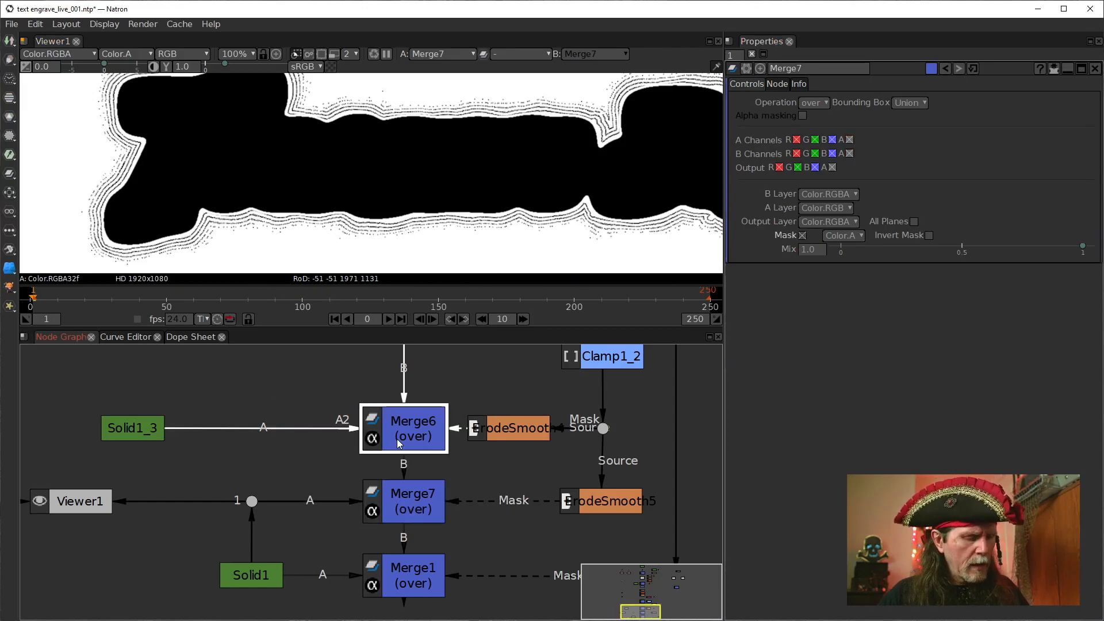
key(1)
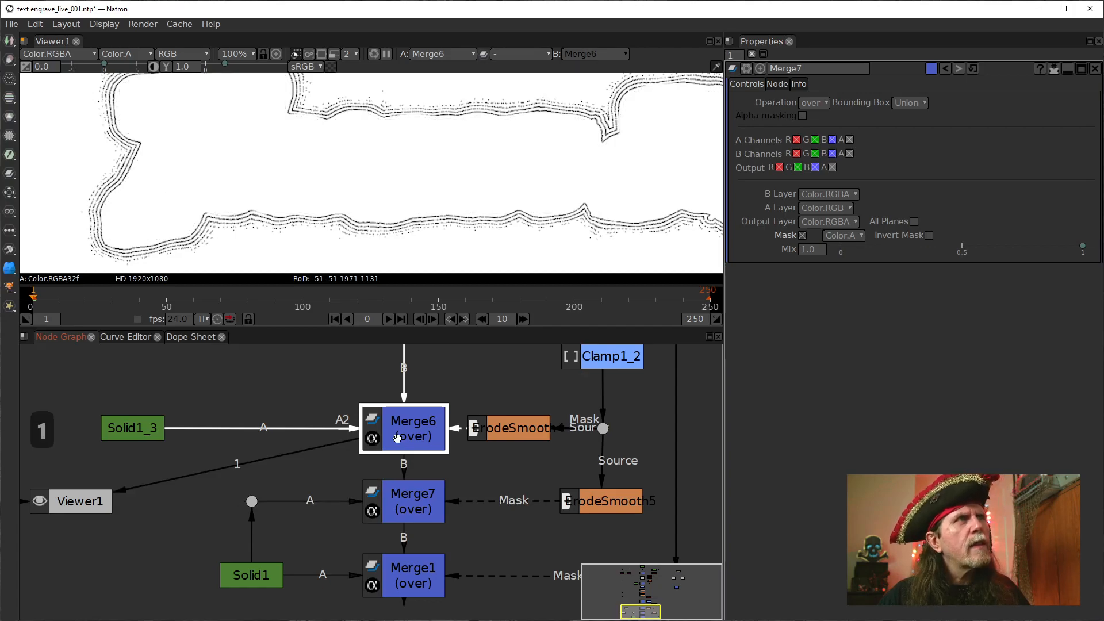
click(406, 506)
key(1)
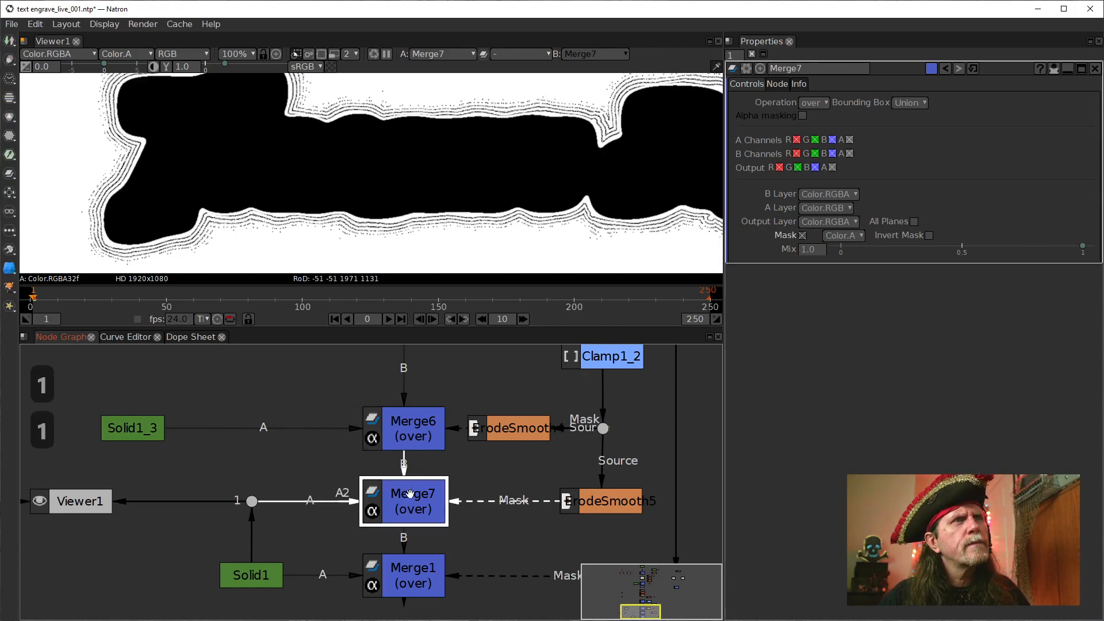
click(403, 432)
key(1)
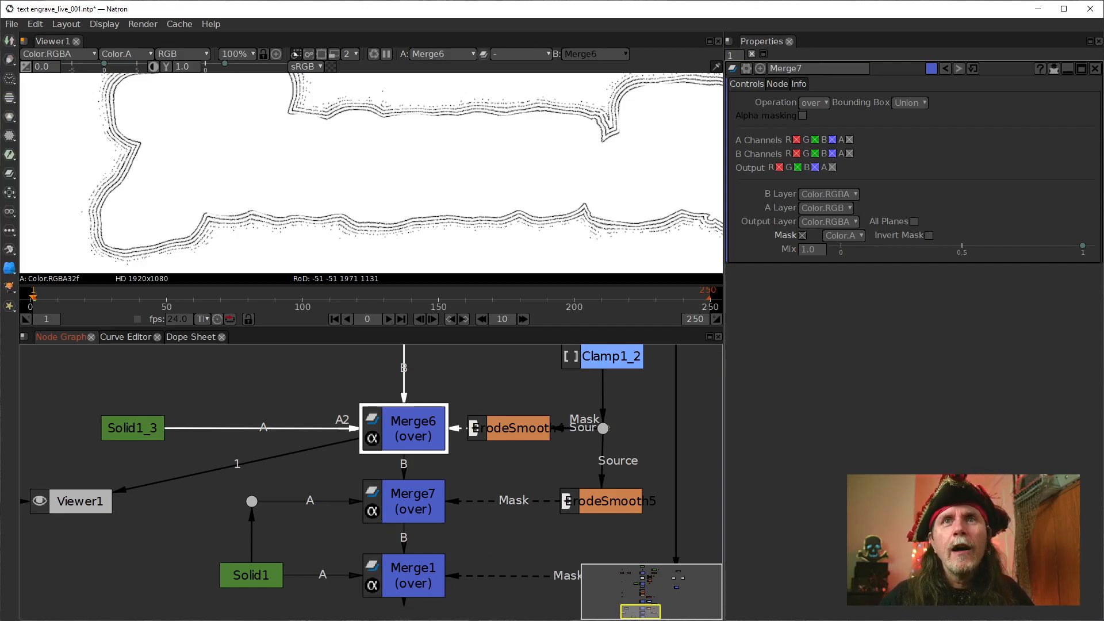
Reconnect Merge6's A input from Solid1_3 to Solid1's dot, raise the dot level with Merge6, and open Solid1's properties
drag(489, 397, 482, 495)
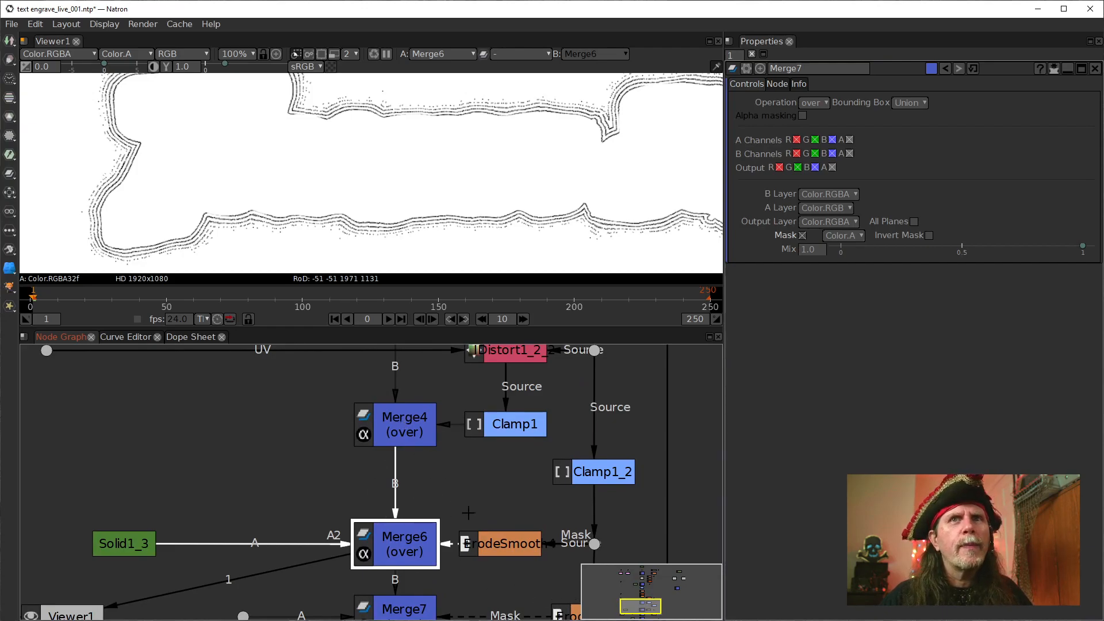
drag(465, 543, 412, 535)
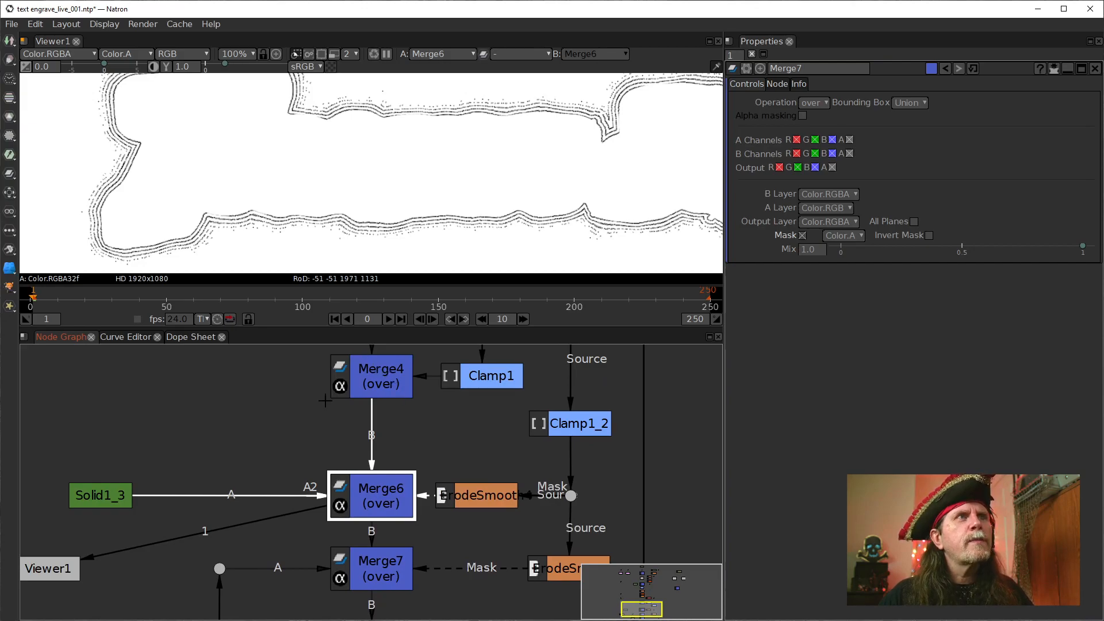
click(101, 495)
drag(194, 451, 221, 380)
drag(297, 423, 248, 428)
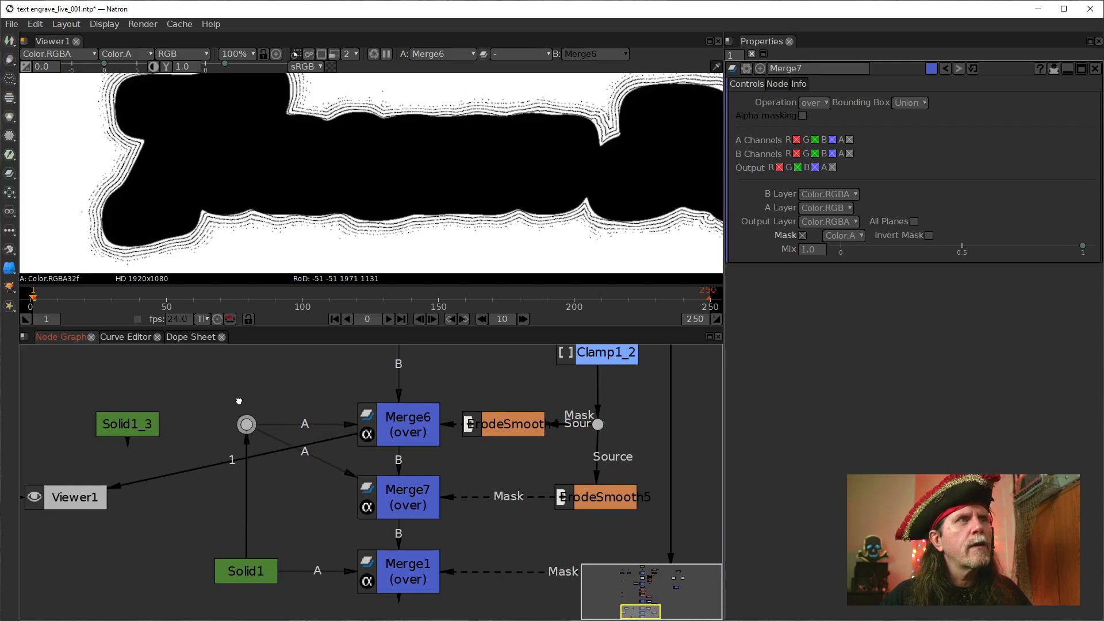
click(256, 584)
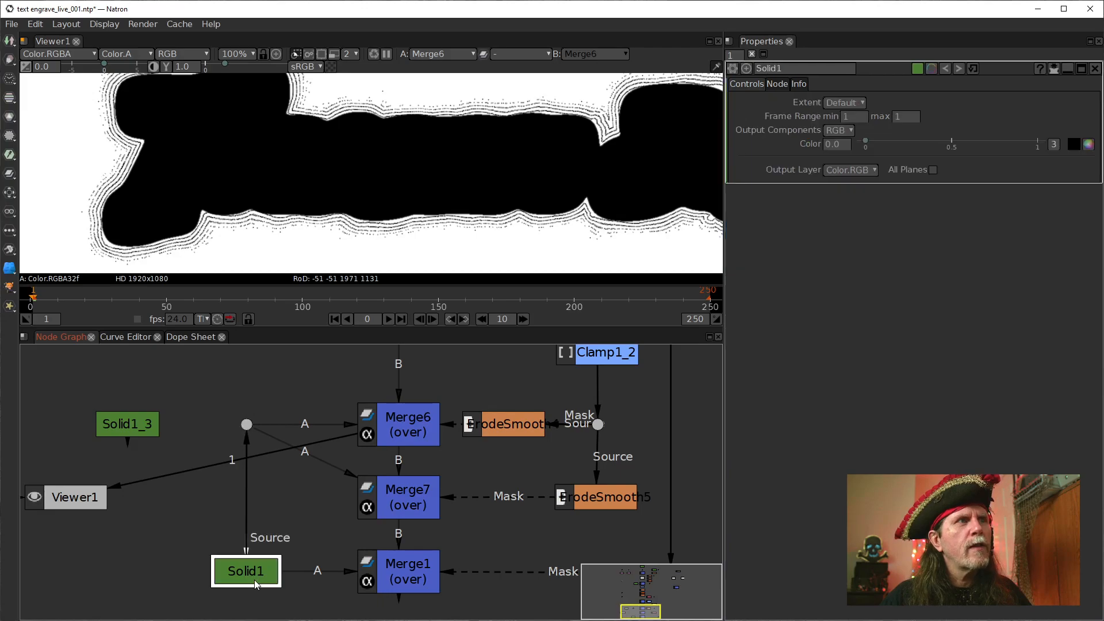
Reconnect Merge7's A input to Solid1_3, place Solid1_3 level with Merge7, and shift Viewer1 slightly aside
click(407, 419)
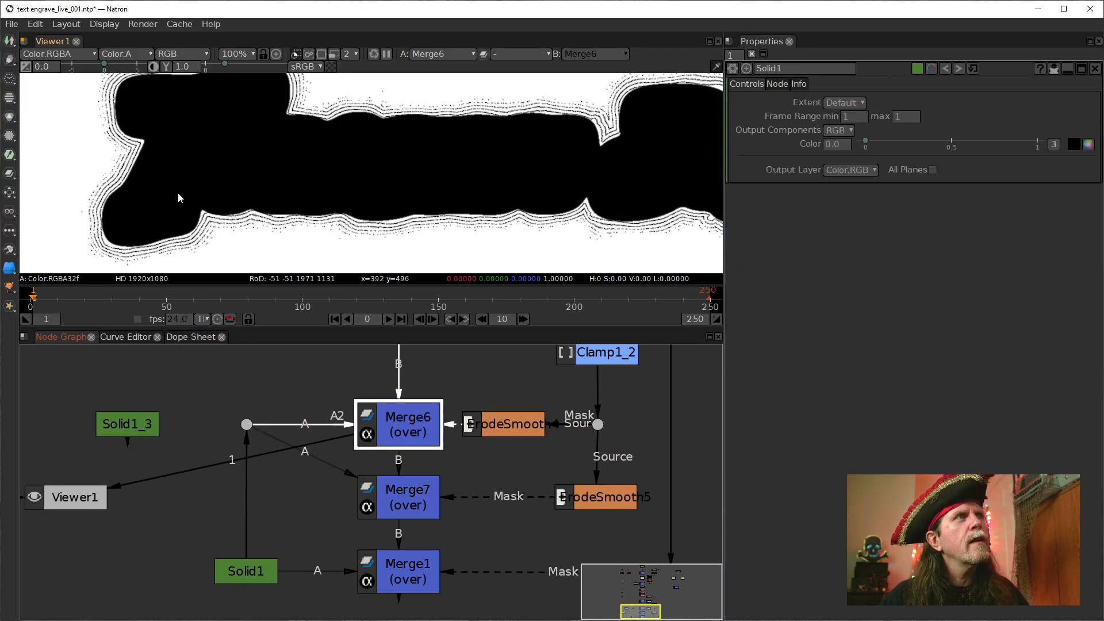
drag(334, 458, 189, 499)
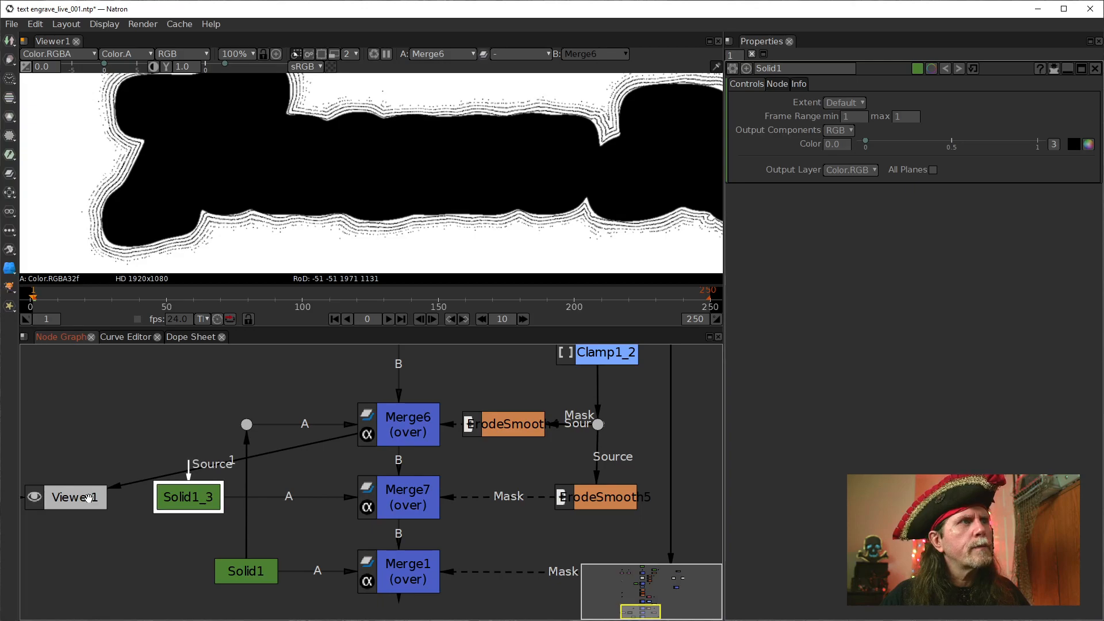
drag(88, 499, 82, 508)
Show Solid1, Merge6 and Merge7 one after another in the viewer to compare their outputs
click(238, 568)
key(1)
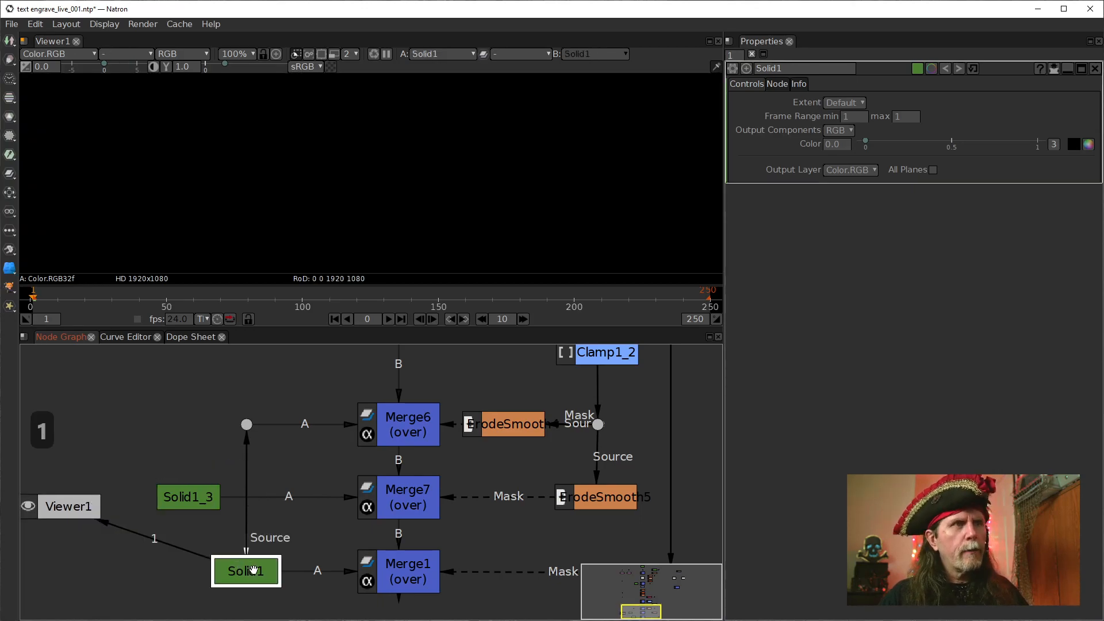
click(410, 443)
key(1)
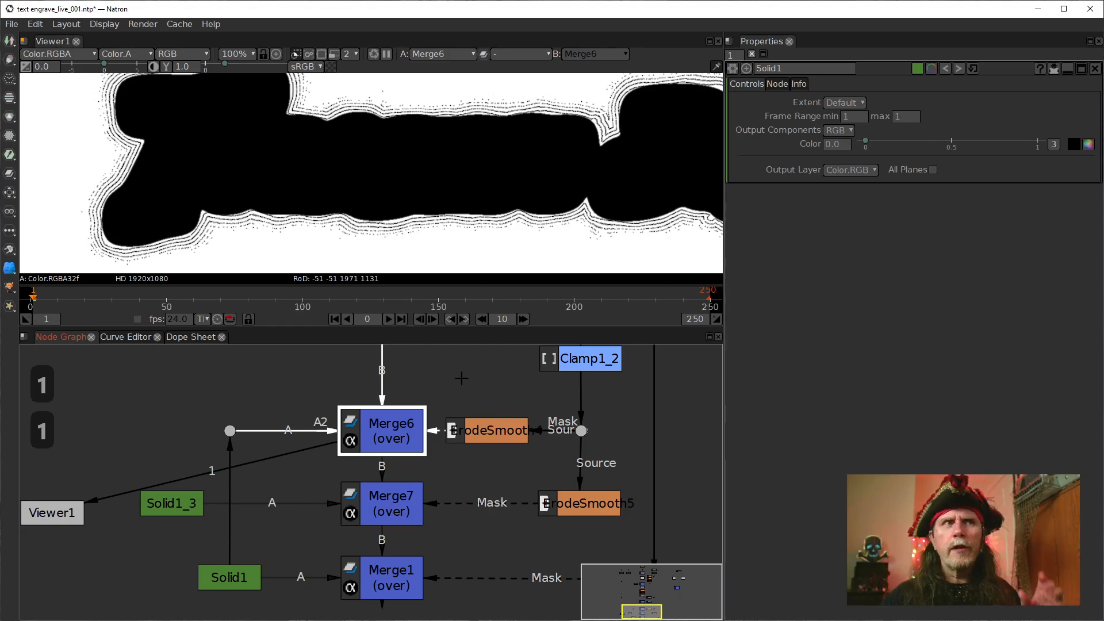
click(380, 513)
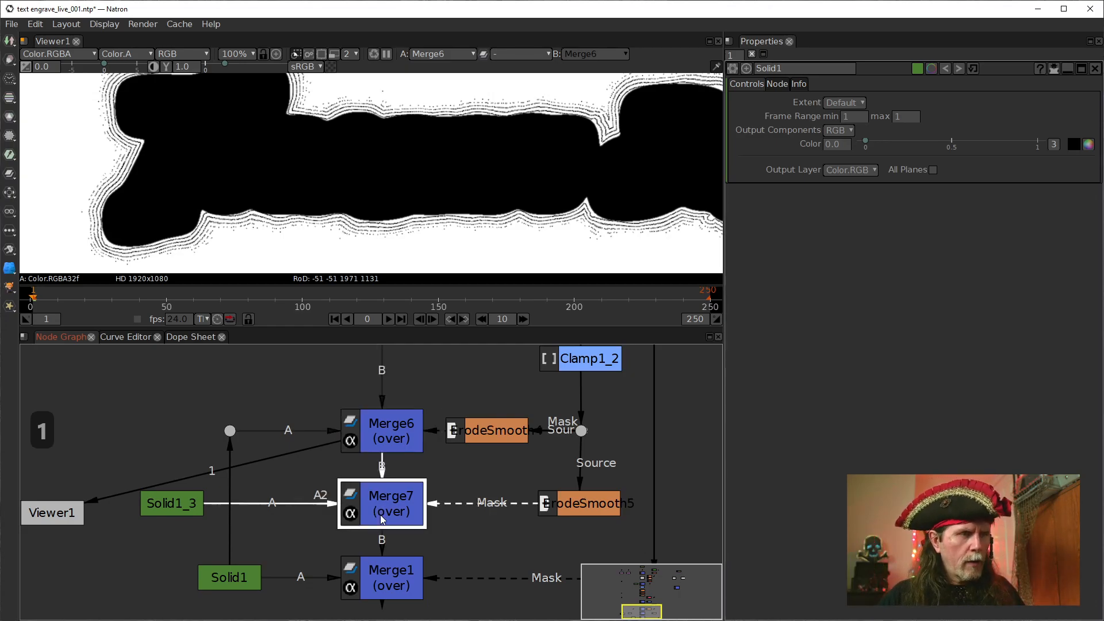
key(1)
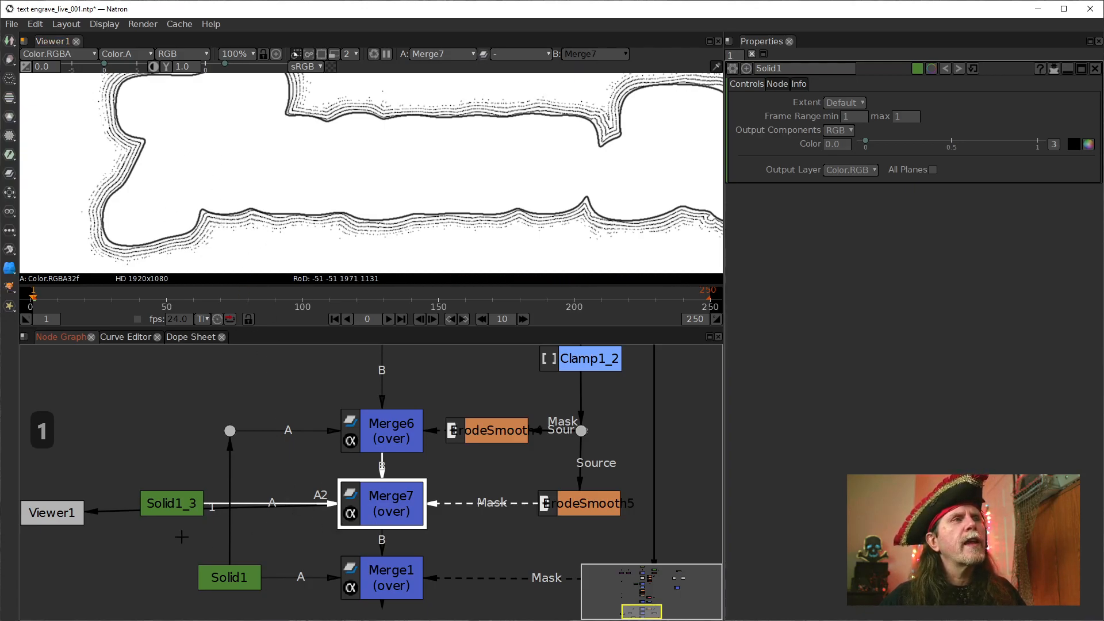
Move Solid1_3 close to Merge7 and place Viewer1 directly beside Solid1 in the node graph
drag(180, 506, 294, 504)
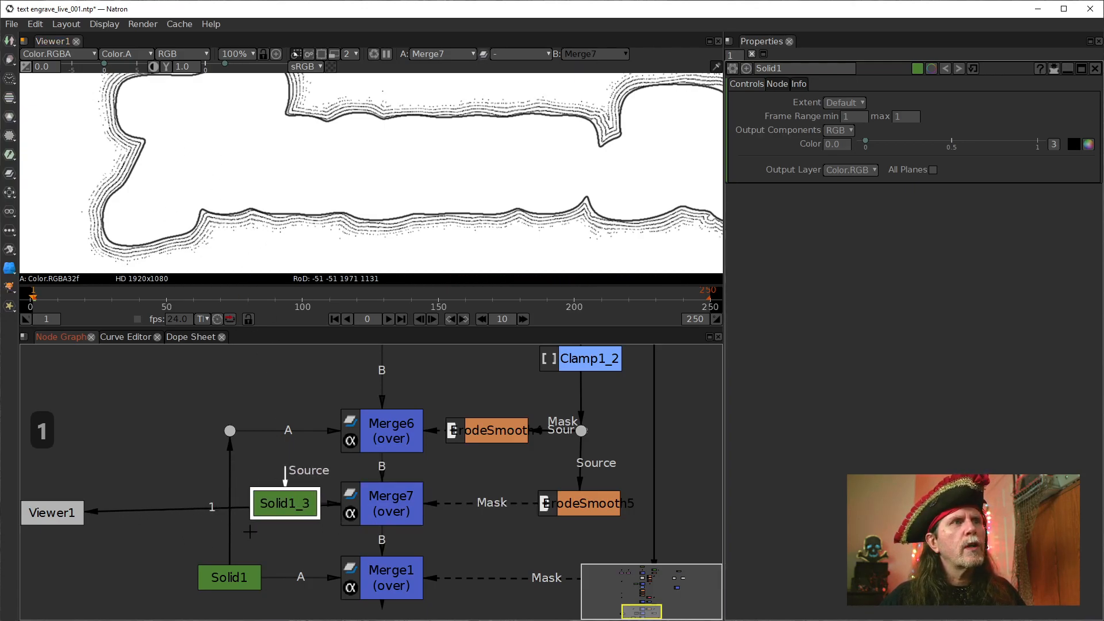
drag(43, 511, 155, 575)
drag(284, 552, 185, 543)
scroll(380, 497, down, 2)
drag(375, 495, 376, 528)
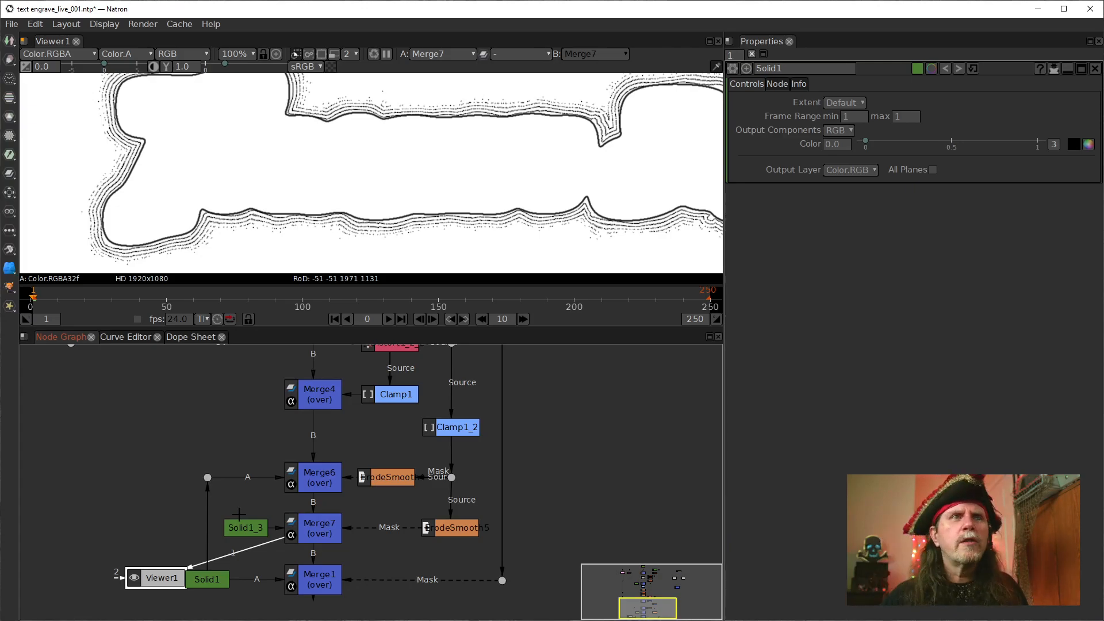
drag(585, 449, 600, 417)
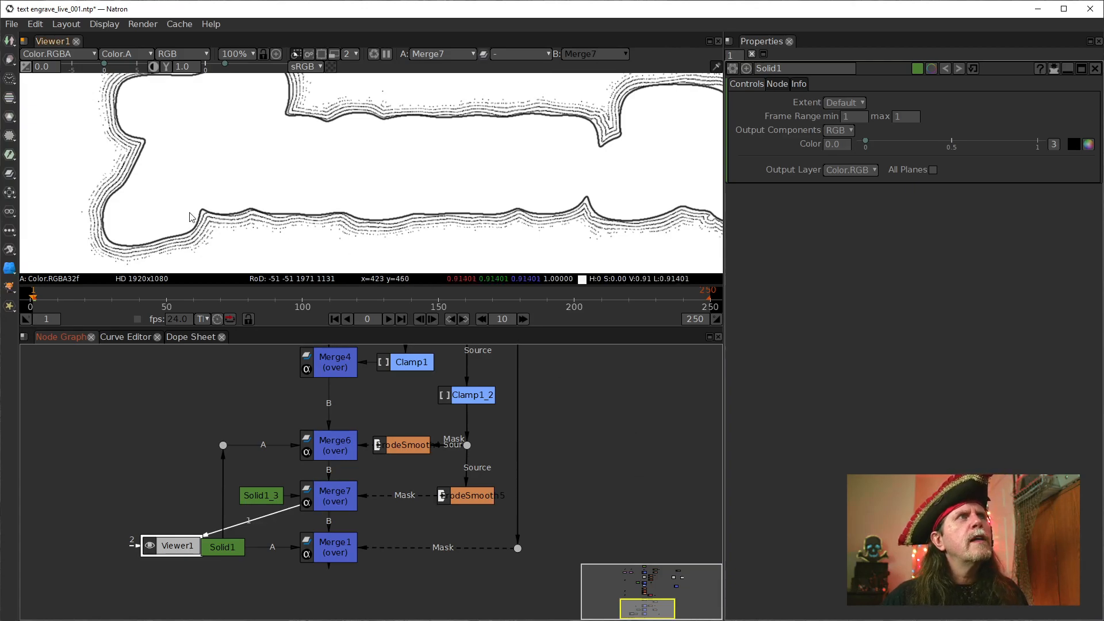
Examine the engraved outlines around the title's edges up close in Merge7's output
scroll(249, 241, up, 9)
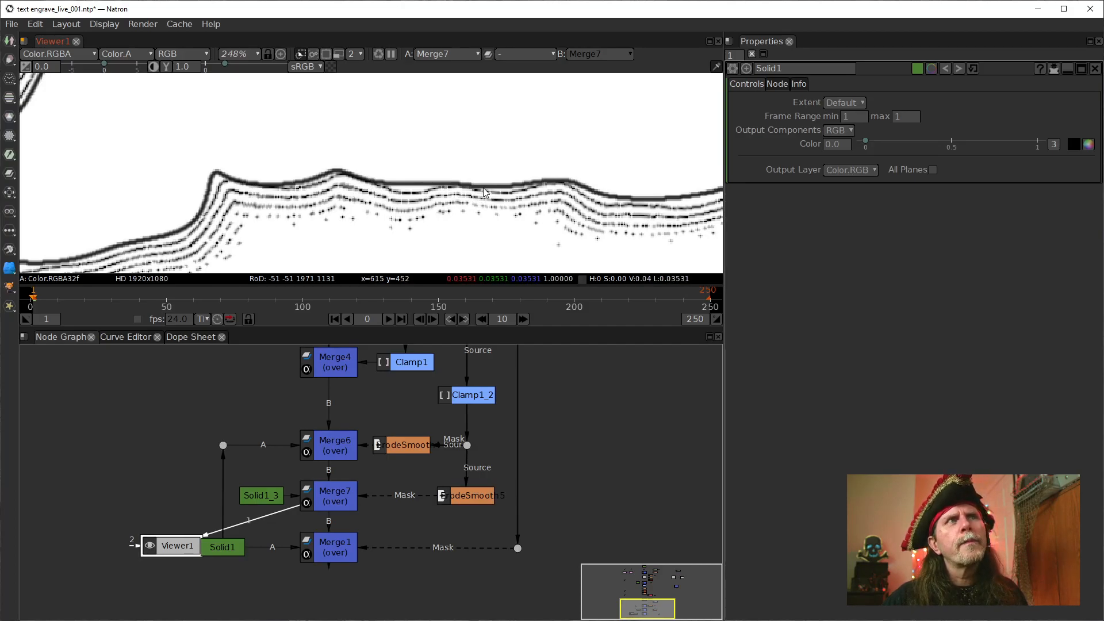
drag(126, 185, 378, 299)
drag(417, 143, 379, 245)
scroll(322, 201, down, 1)
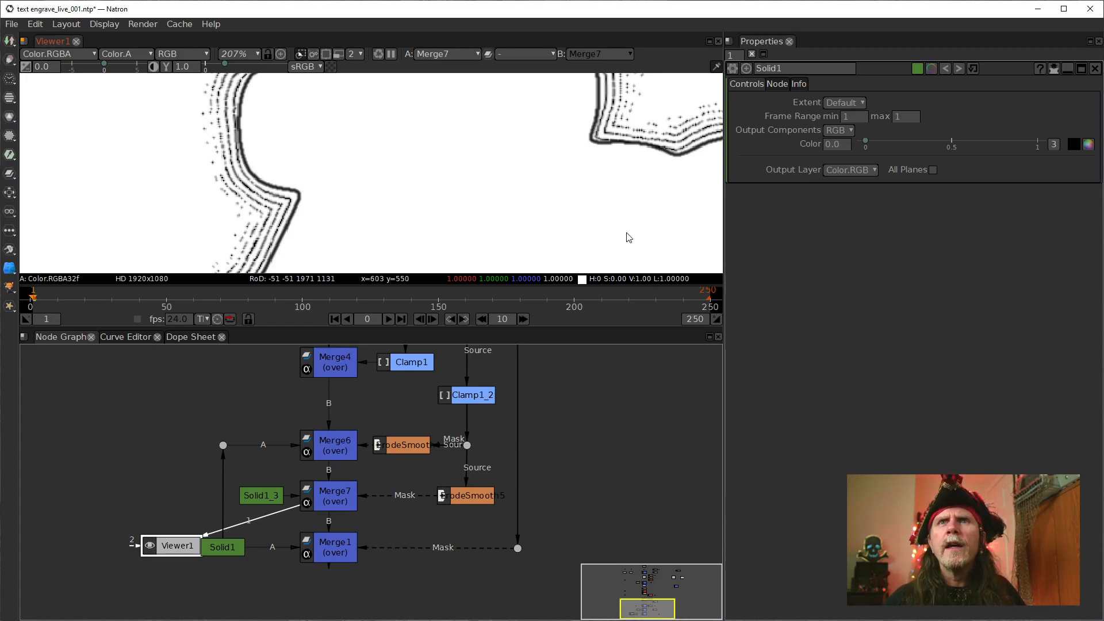
Move Clamp1_2 down its connection so it sits just above the dot feeding the ErodeSmooth masks
drag(505, 423, 468, 570)
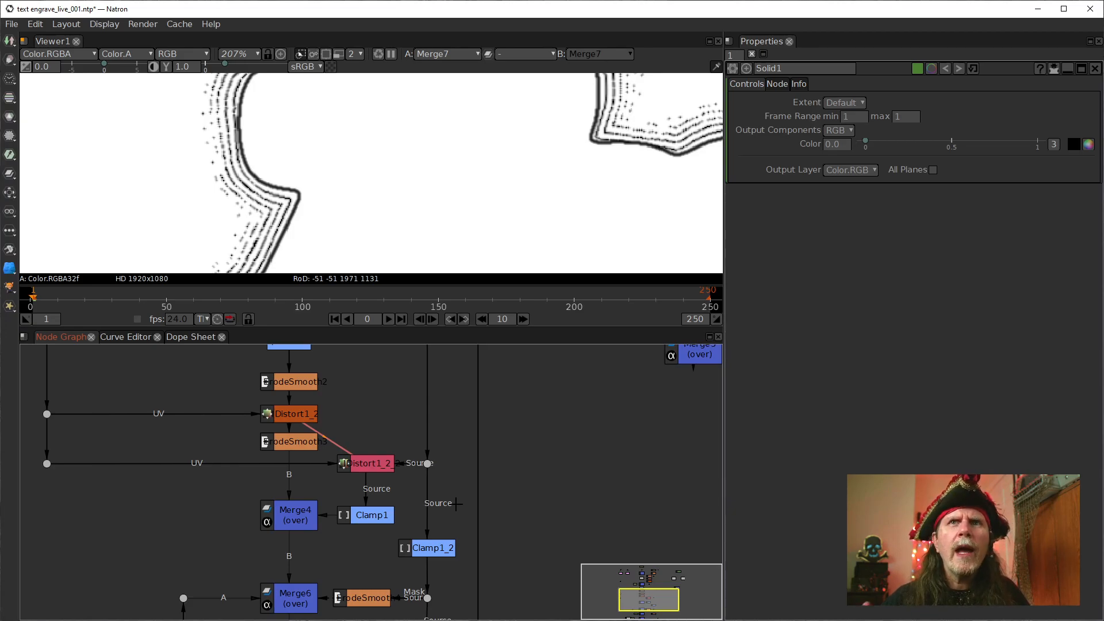
drag(450, 552, 448, 464)
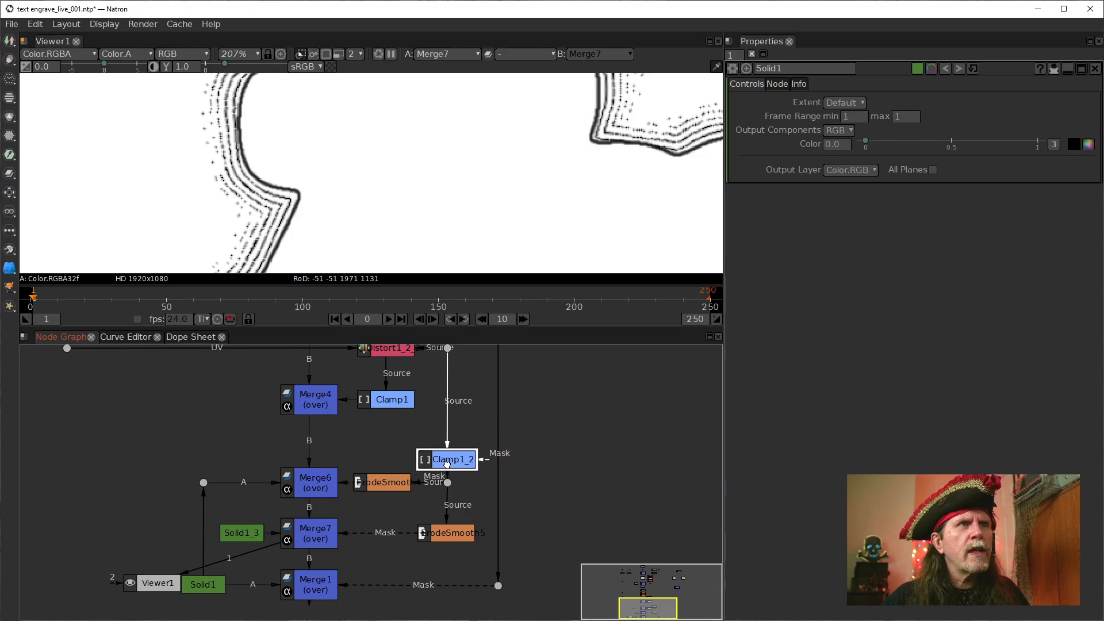
drag(496, 417, 481, 489)
Open the properties of IDistort1_2_2 and examine how its Source and UV connections run through the graph
double_click(375, 425)
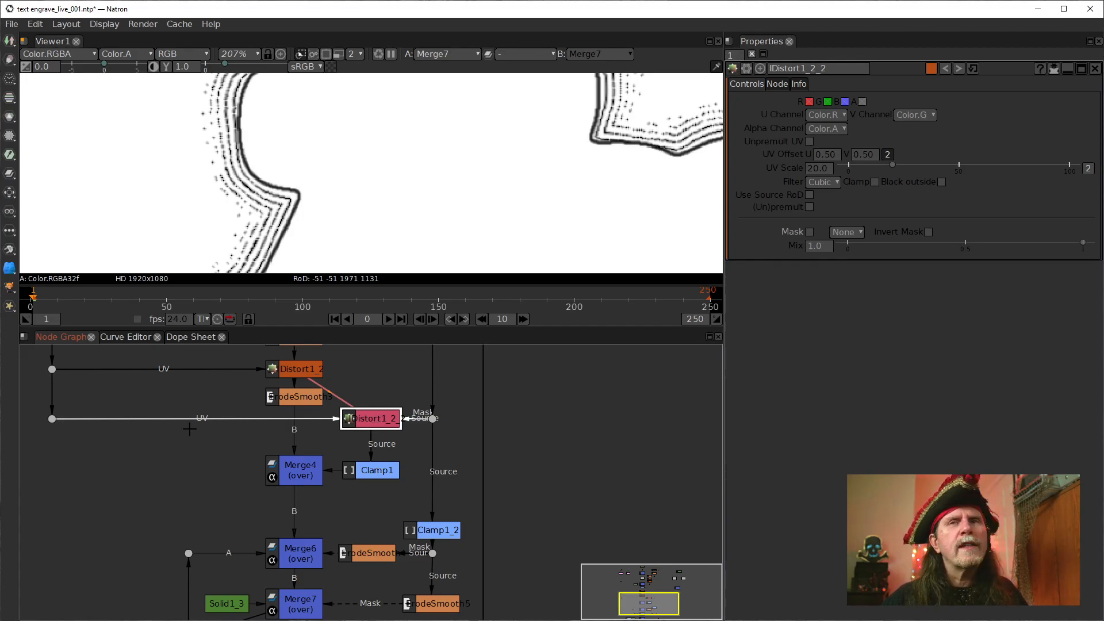
drag(112, 446, 206, 458)
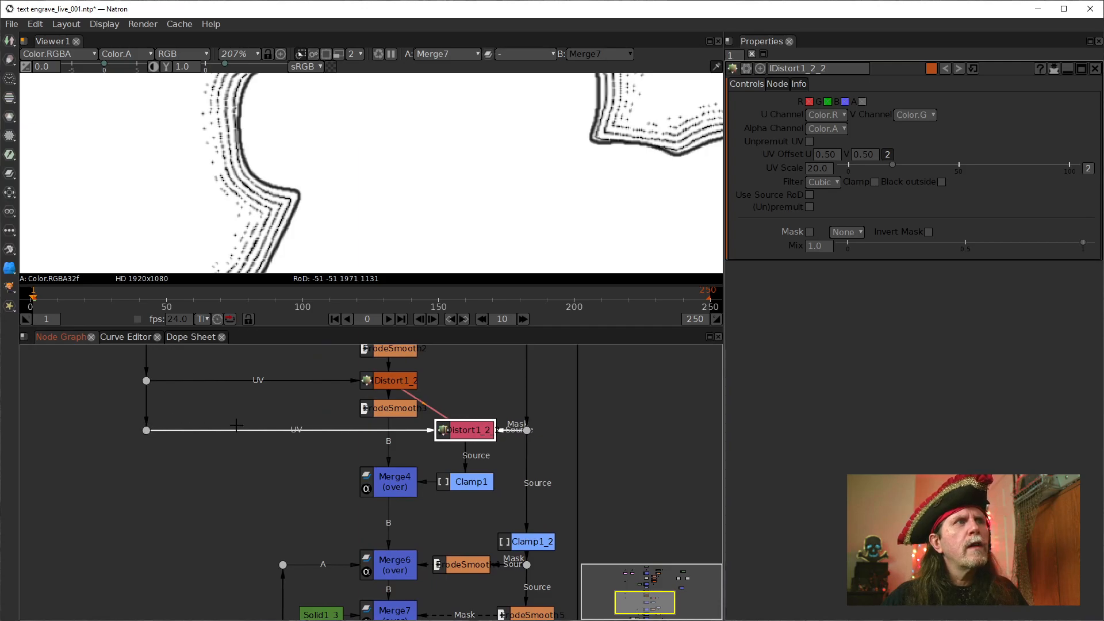
scroll(440, 463, down, 5)
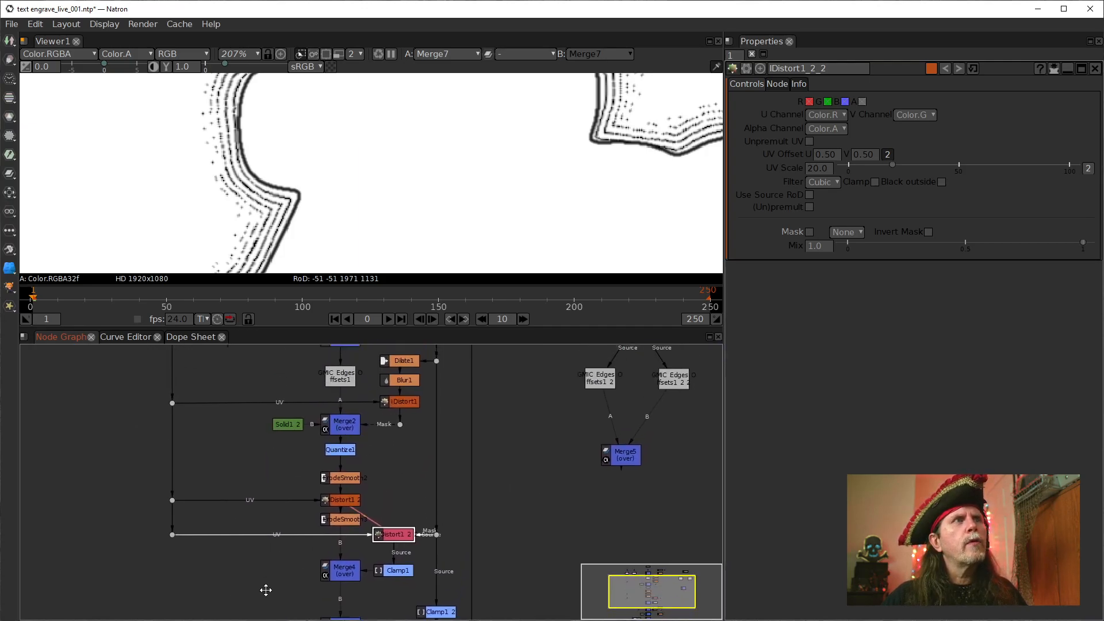
drag(461, 543, 411, 480)
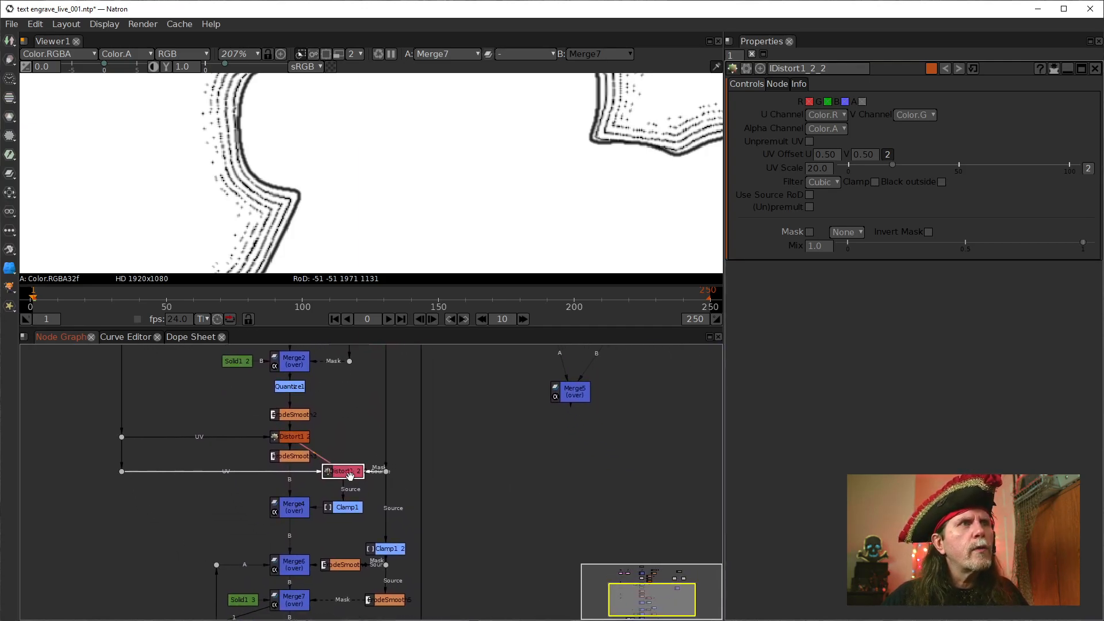
scroll(341, 473, up, 3)
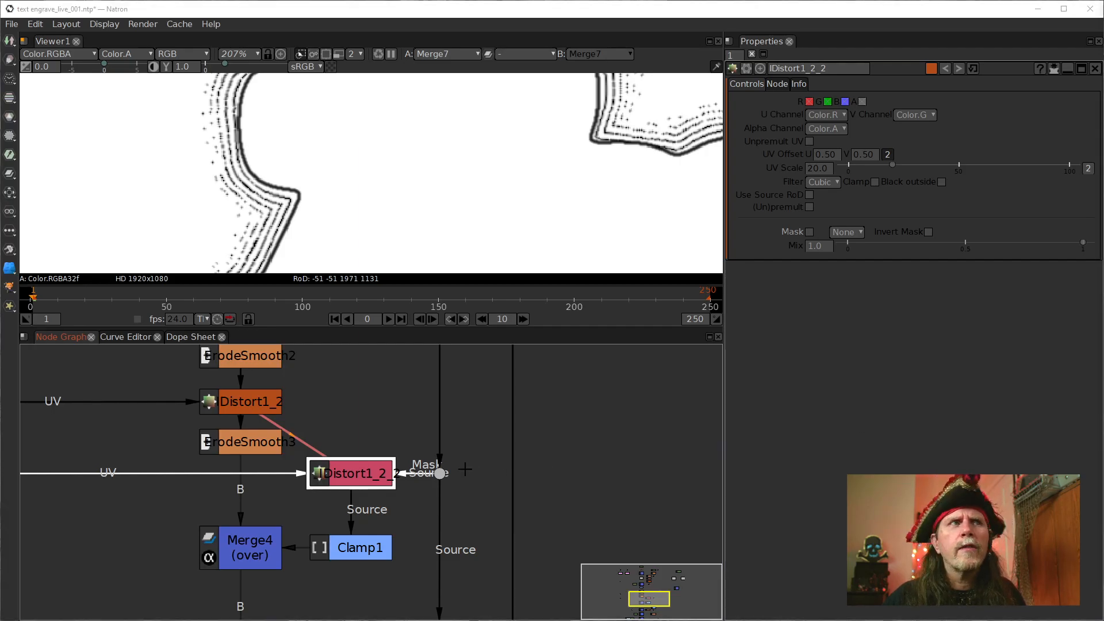
drag(531, 554, 547, 480)
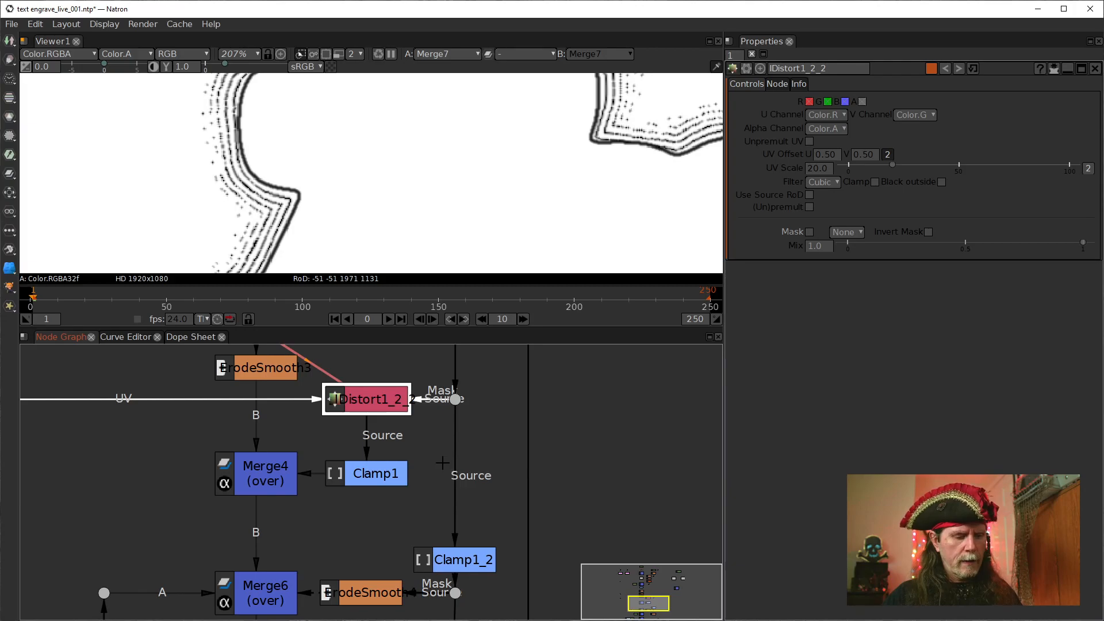
Clone IDistort1_2_2, place the clone above Clamp1_2 and show it in the viewer
key(alt+c)
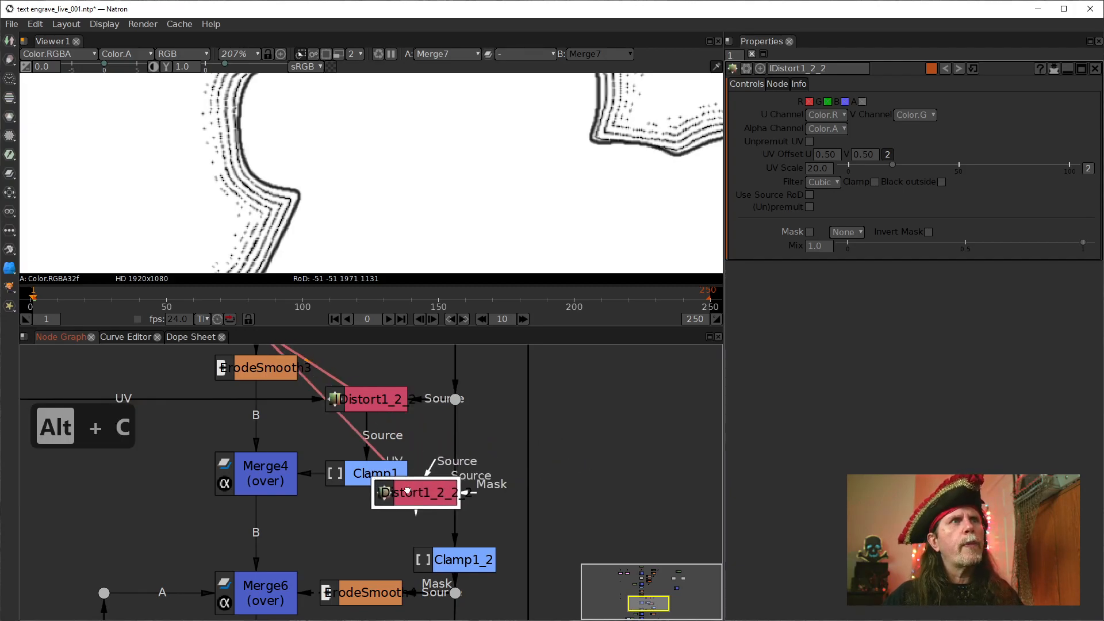
click(488, 469)
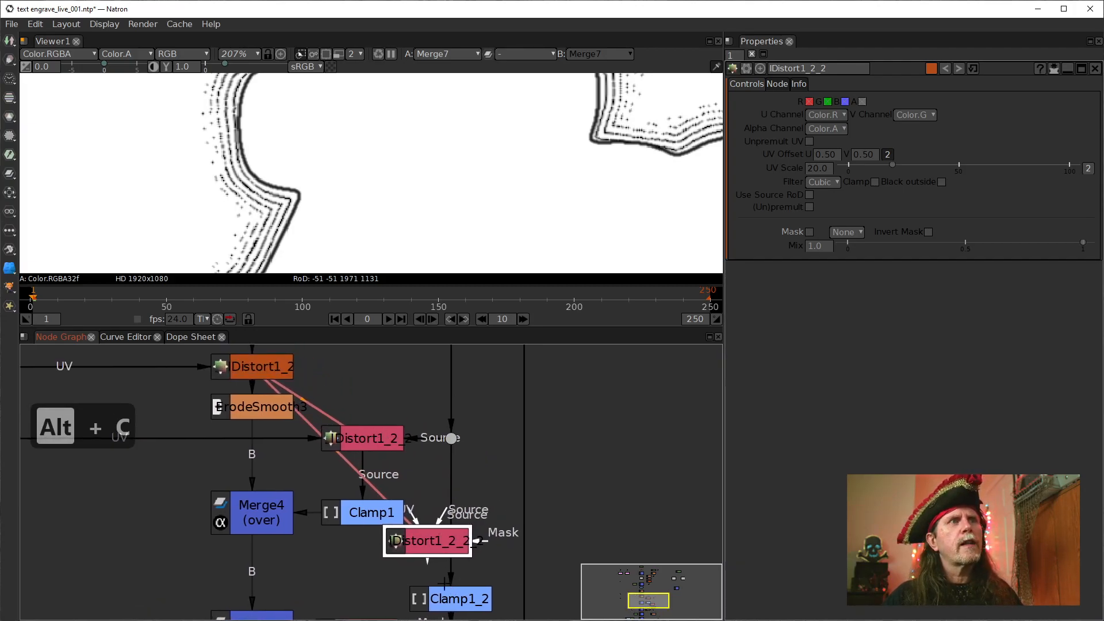
click(270, 374)
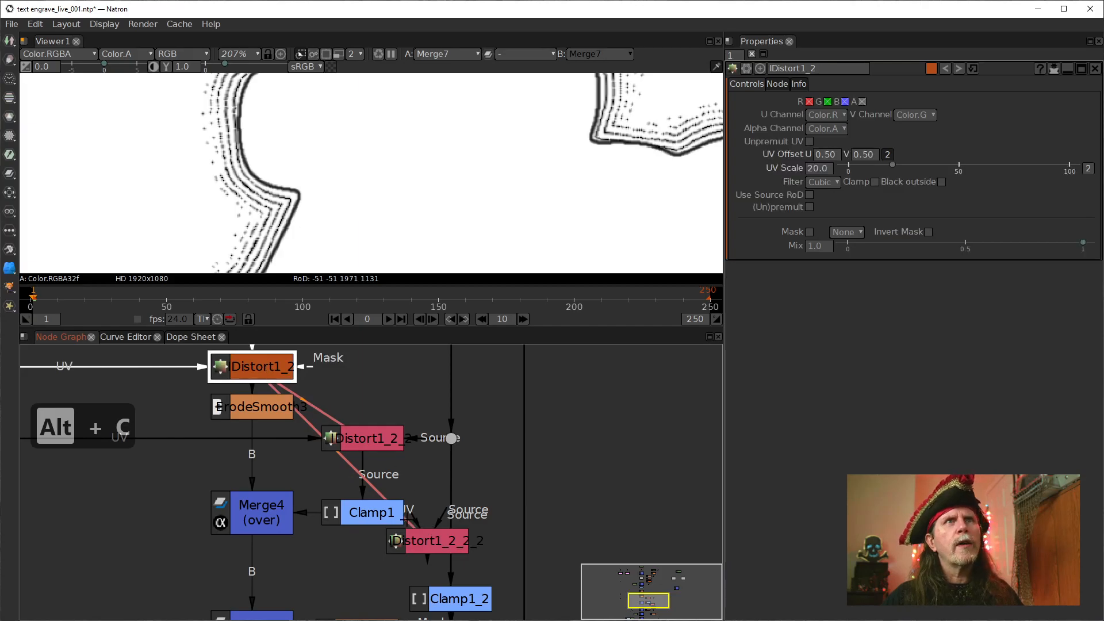
drag(417, 533, 489, 464)
drag(473, 529, 499, 472)
key(1)
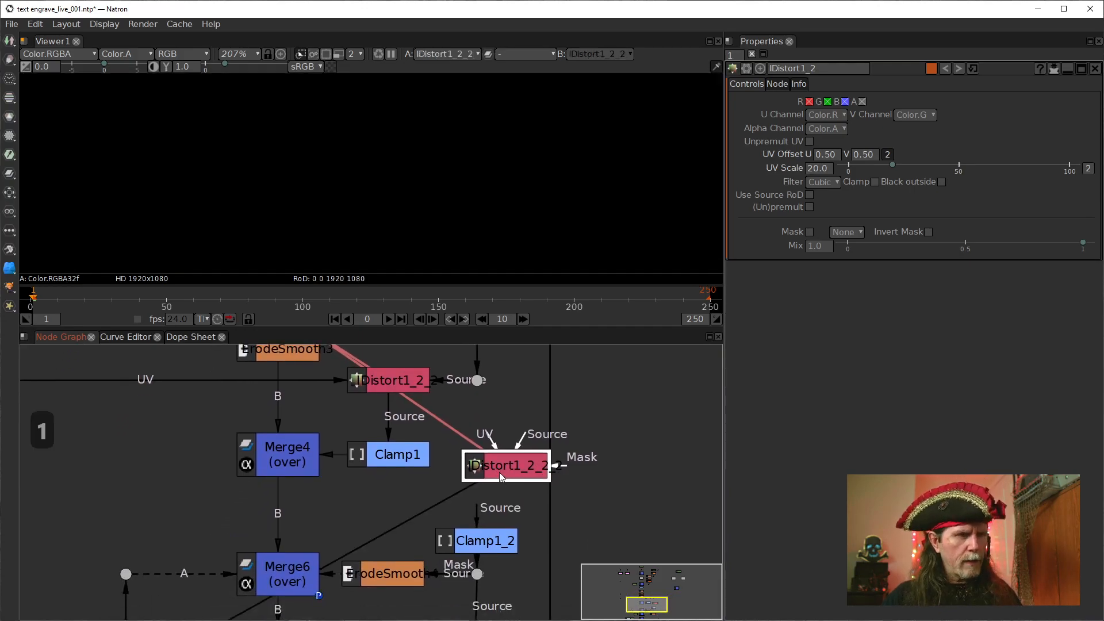
Insert the cloned IDistort node into the Source connection between the dot beside IDistort1_2_2 and Clamp1_2
scroll(537, 443, down, 4)
drag(558, 348, 548, 374)
drag(526, 473, 500, 439)
drag(521, 486, 507, 487)
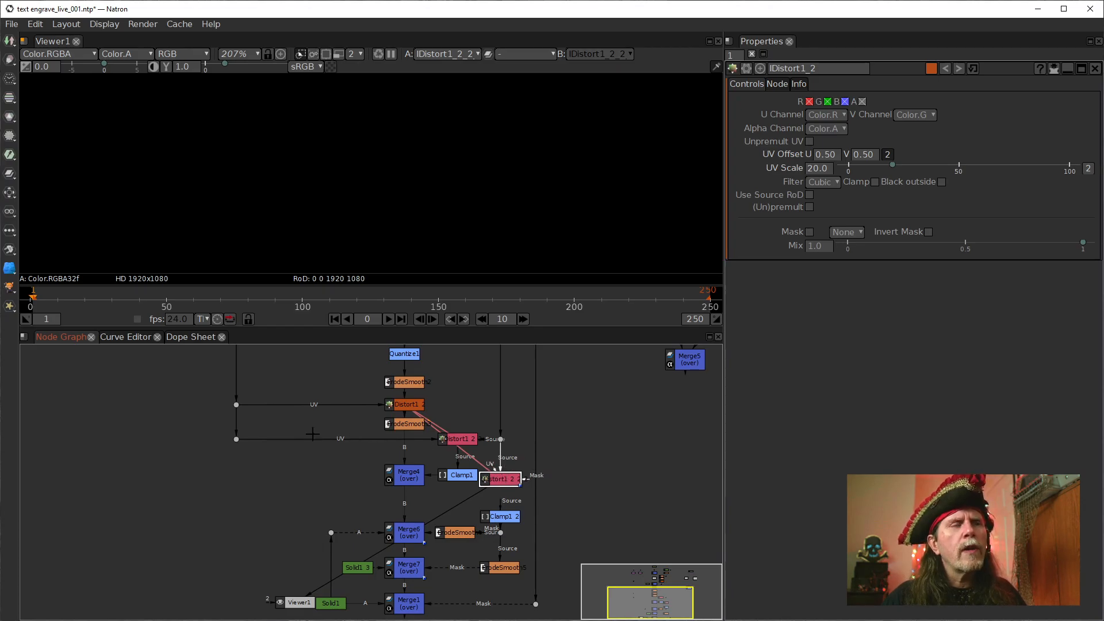
Compare the blurred title mask at the dot above the cloned IDistort node with the clone's own output
scroll(507, 480, up, 5)
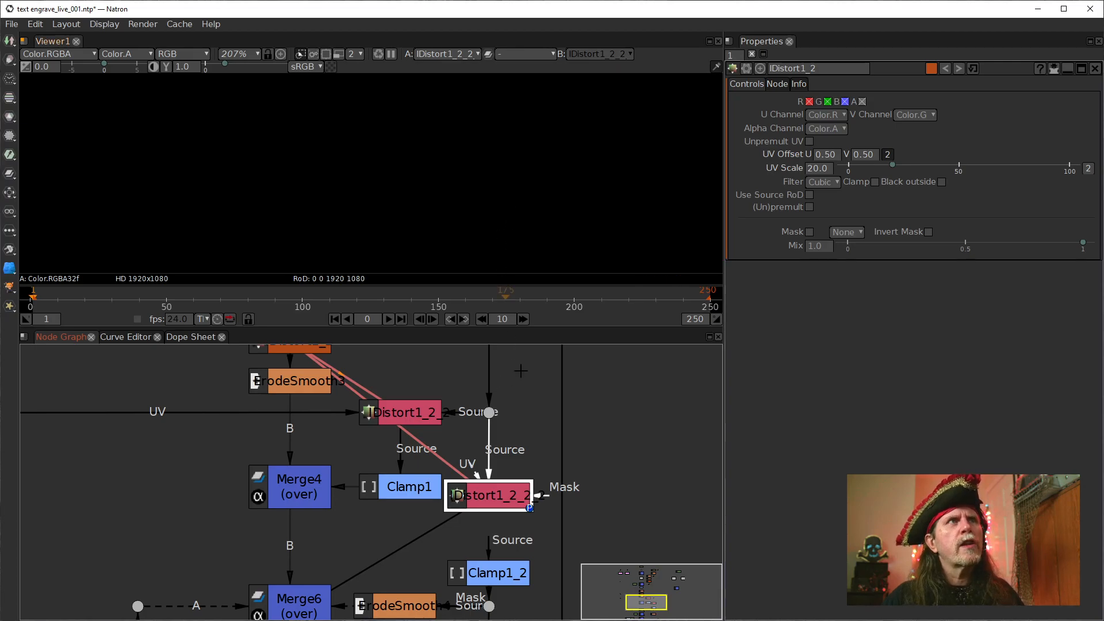
scroll(543, 438, down, 5)
drag(558, 410, 530, 549)
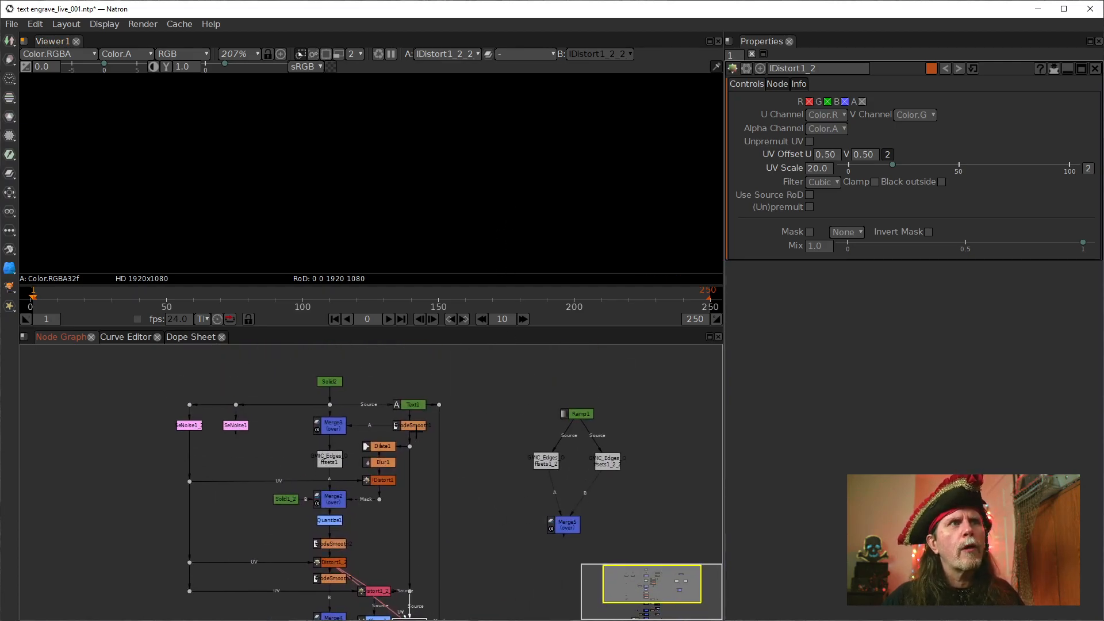
drag(412, 599, 465, 446)
click(449, 444)
key(1)
scroll(470, 199, down, 2)
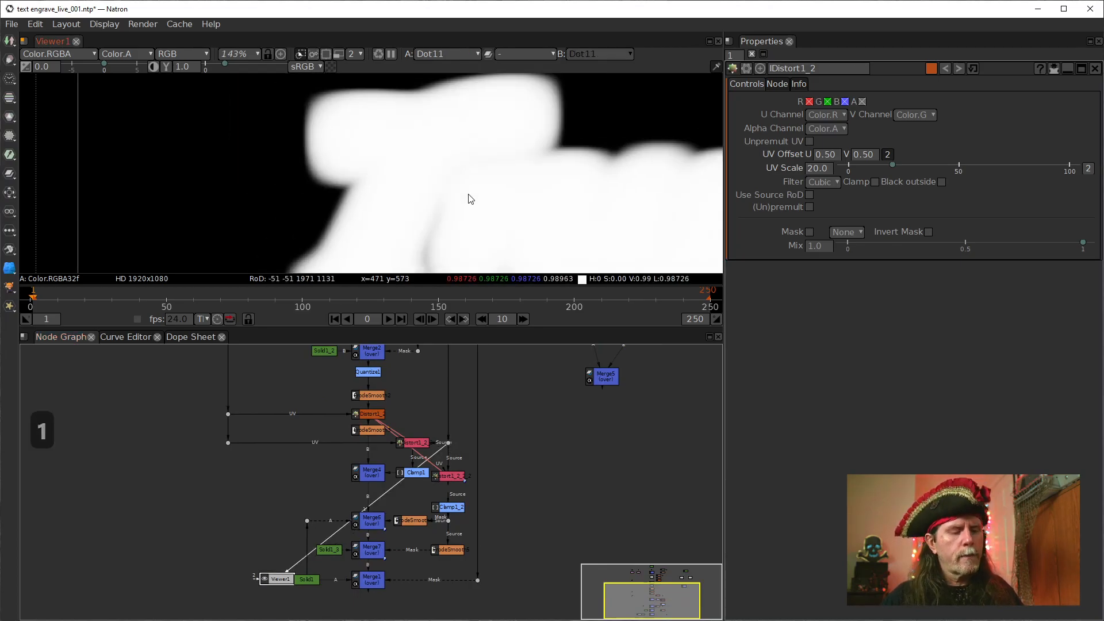
key(f)
scroll(415, 220, up, 4)
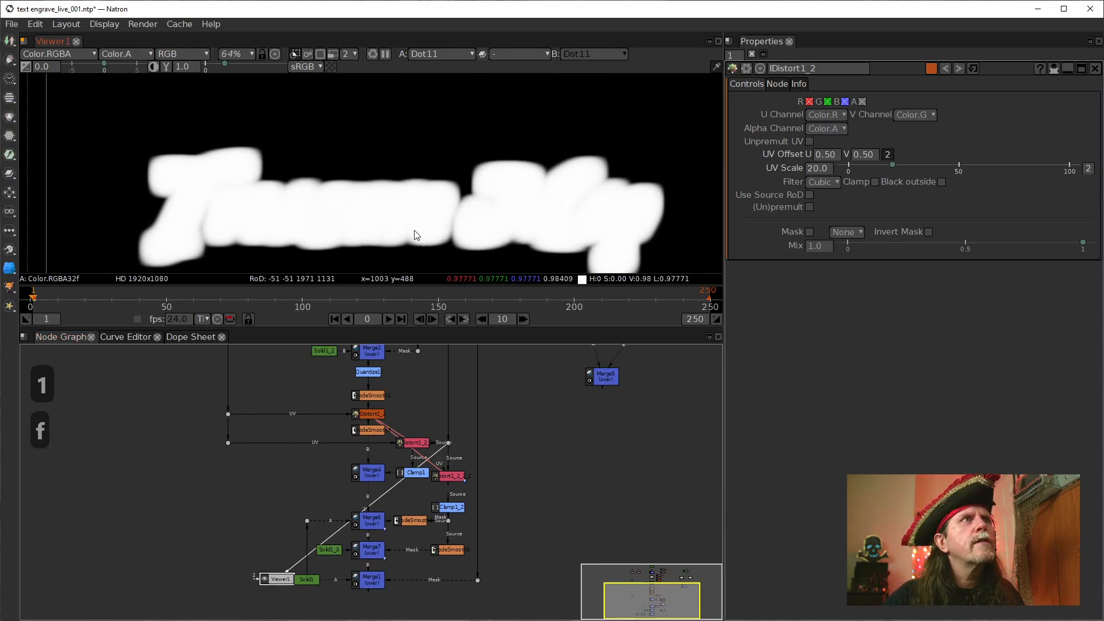
scroll(436, 187, up, 3)
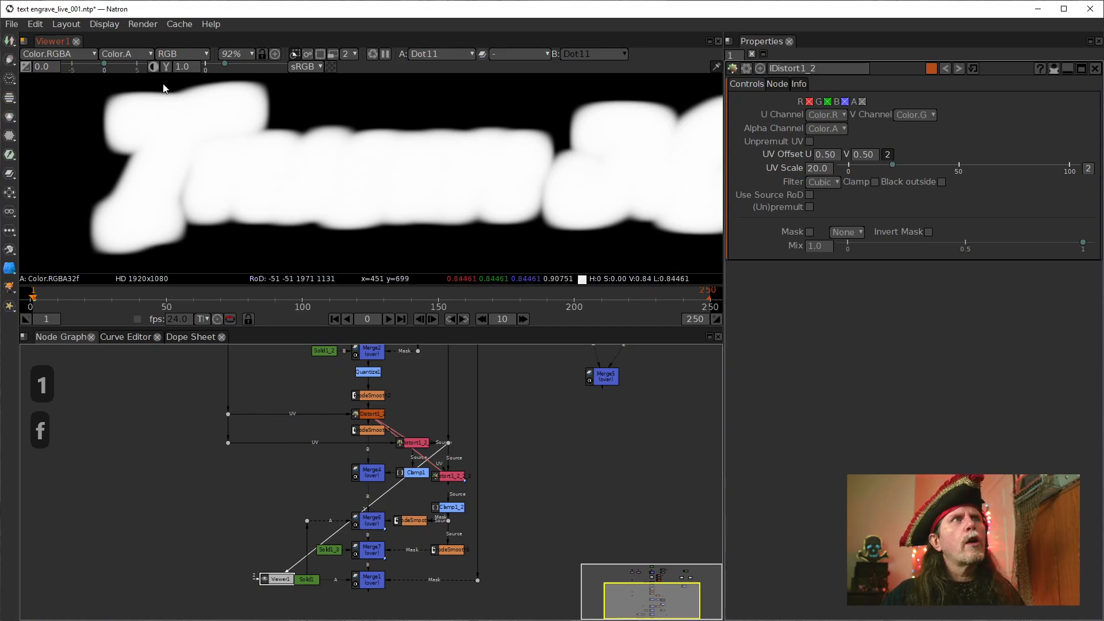
click(459, 475)
key(1)
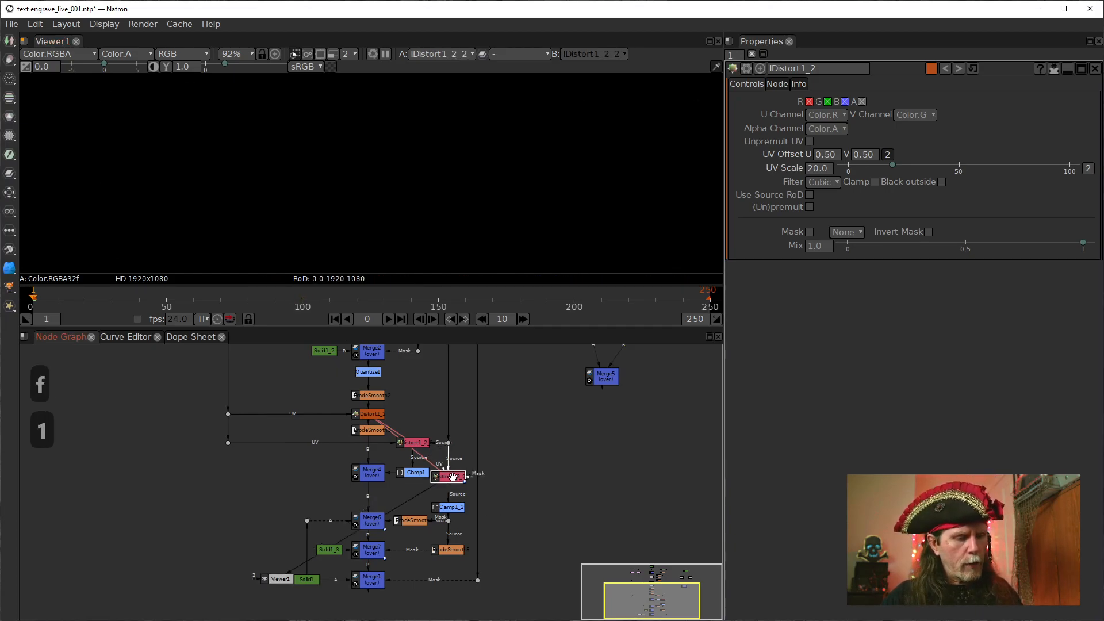
scroll(449, 470, up, 3)
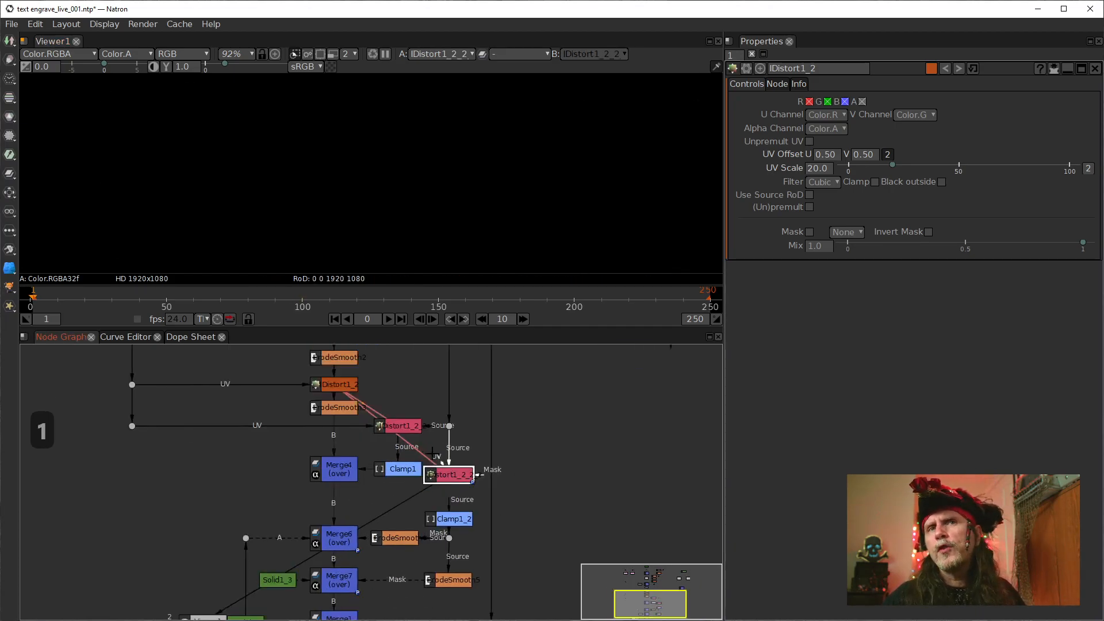
Show SeNoise1 in the viewer and examine its noise pattern across the full frame
drag(210, 392, 198, 590)
click(183, 385)
click(186, 390)
key(1)
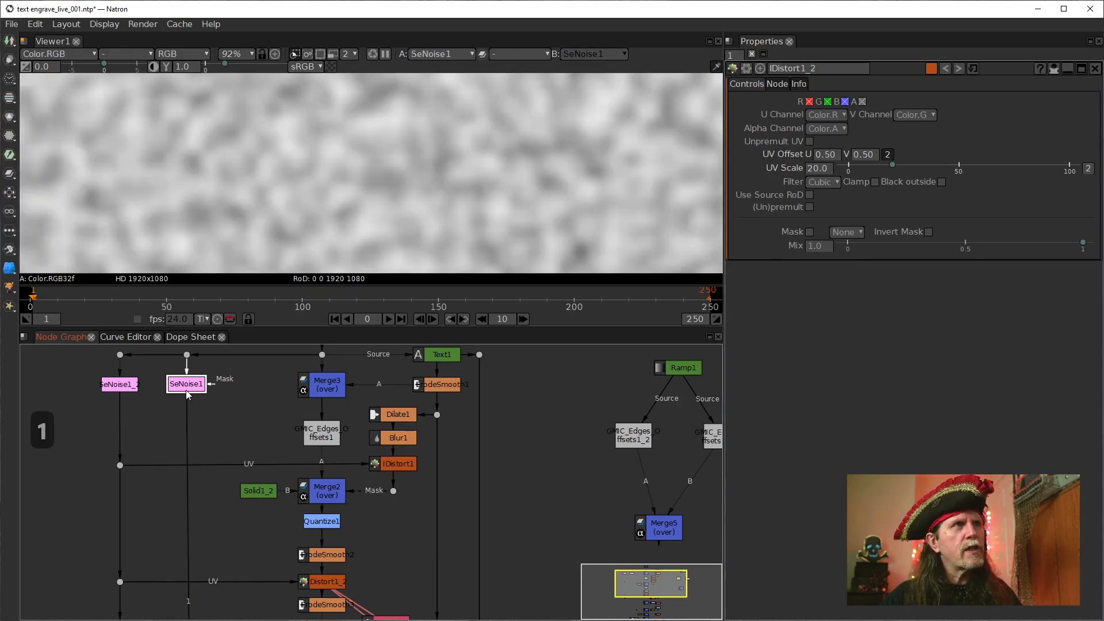
scroll(336, 168, down, 5)
drag(351, 200, 341, 197)
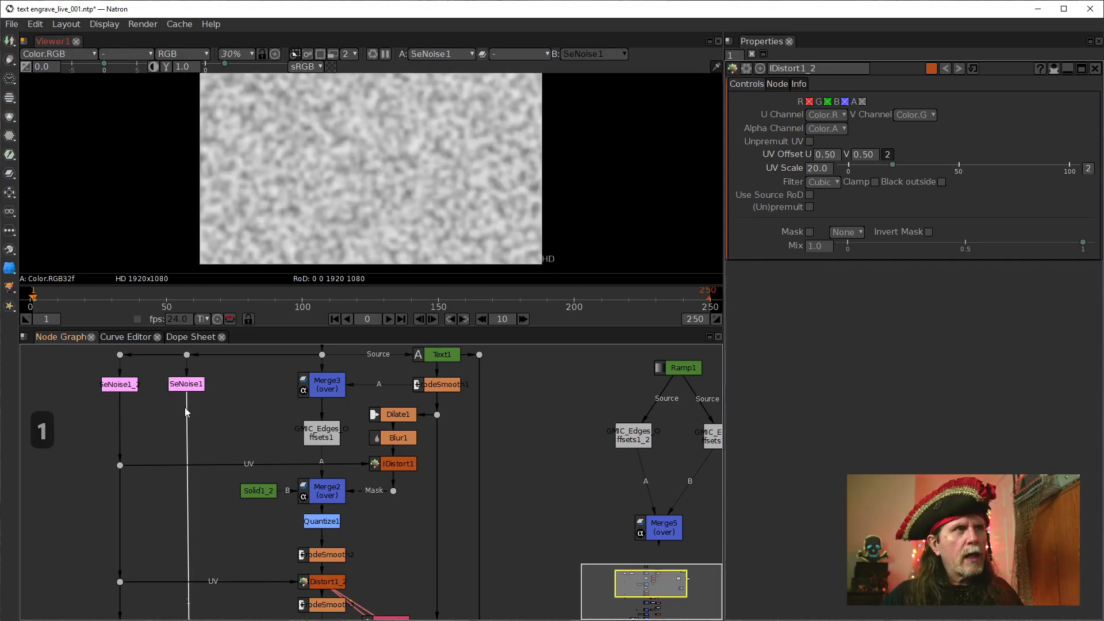
key(period)
drag(215, 489, 287, 323)
scroll(307, 472, down, 5)
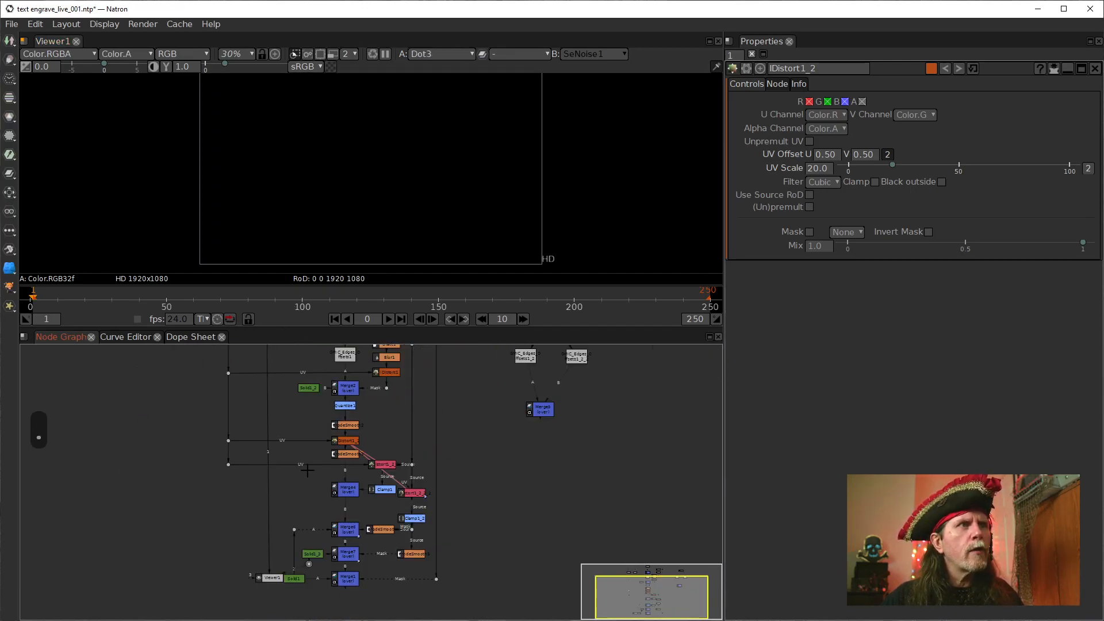
drag(295, 480, 292, 573)
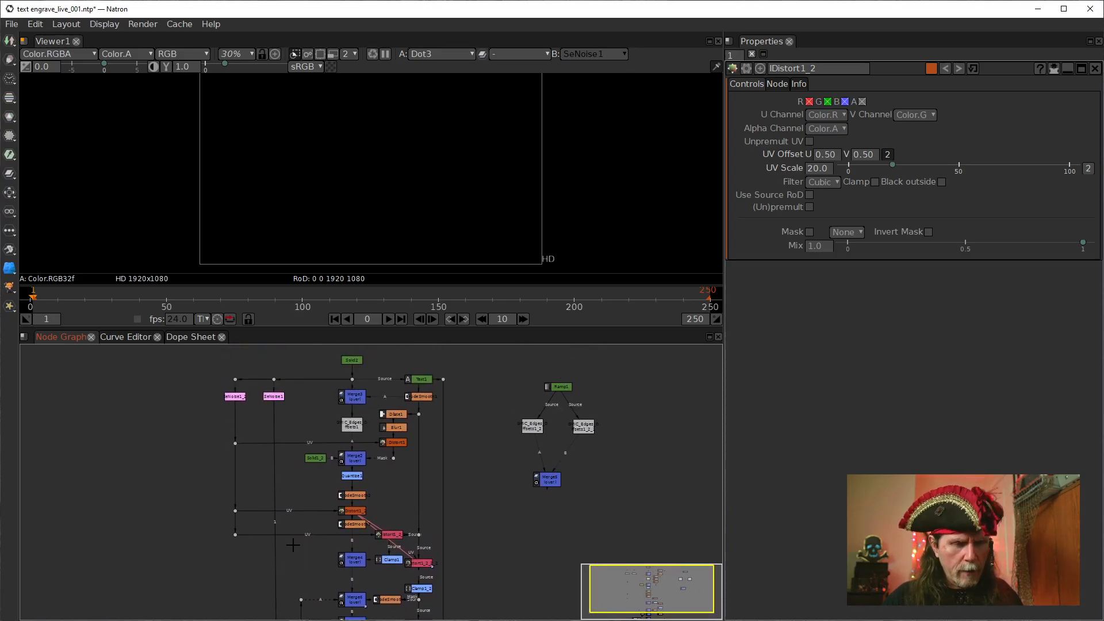
Reposition SeNoise1 slightly lower beneath its input dot, show it in the viewer and add a dot to its output
mouse_move(275, 396)
mouse_down()
mouse_move(288, 389)
mouse_move(297, 422)
mouse_move(287, 393)
mouse_up()
drag(293, 491, 229, 426)
drag(268, 510, 324, 580)
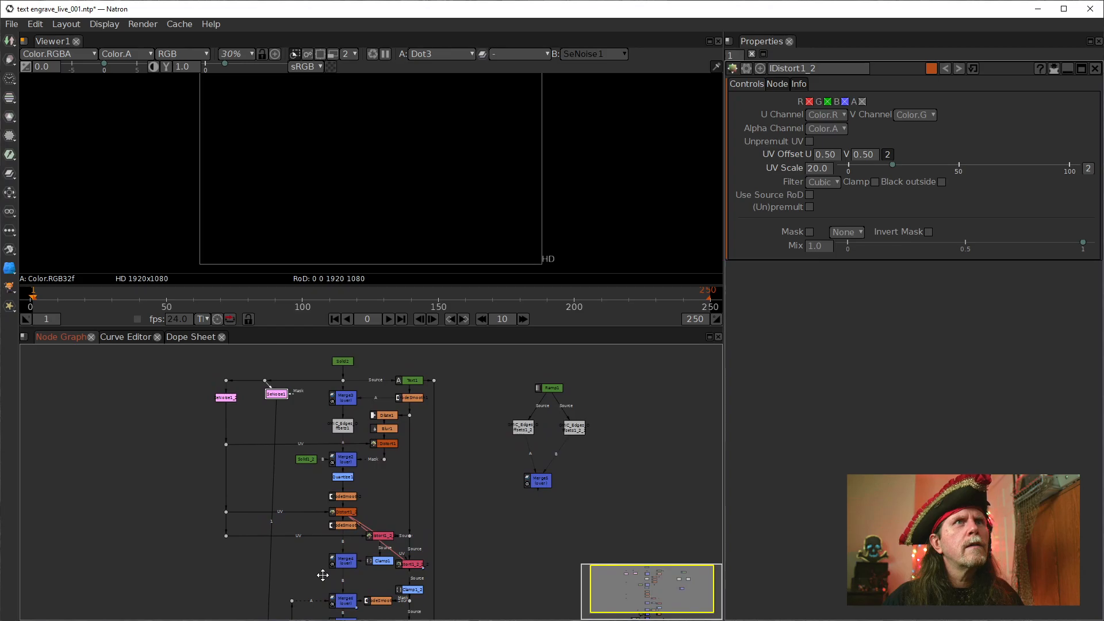
mouse_move(270, 395)
mouse_down()
mouse_move(258, 410)
mouse_move(274, 403)
mouse_move(271, 411)
mouse_up()
key(ctrl+z)
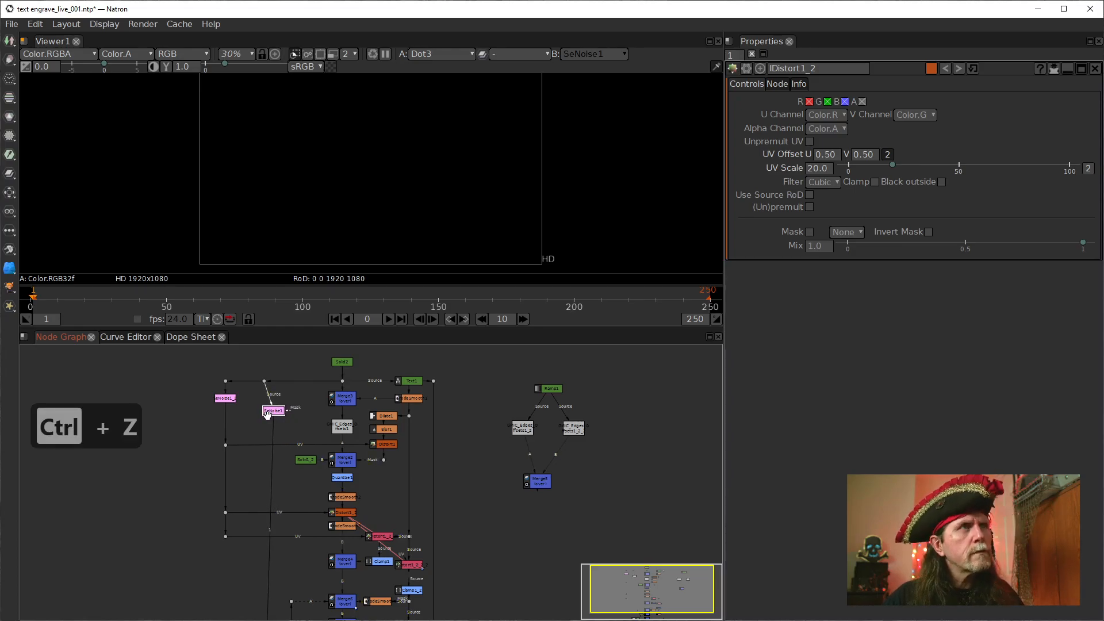
key(1)
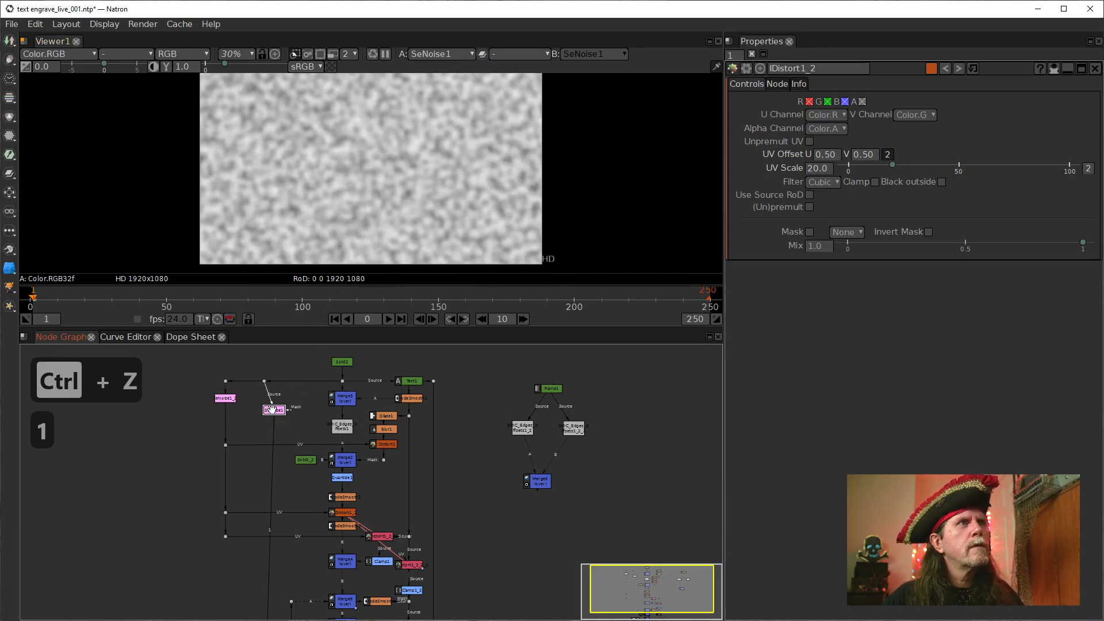
drag(273, 409, 260, 410)
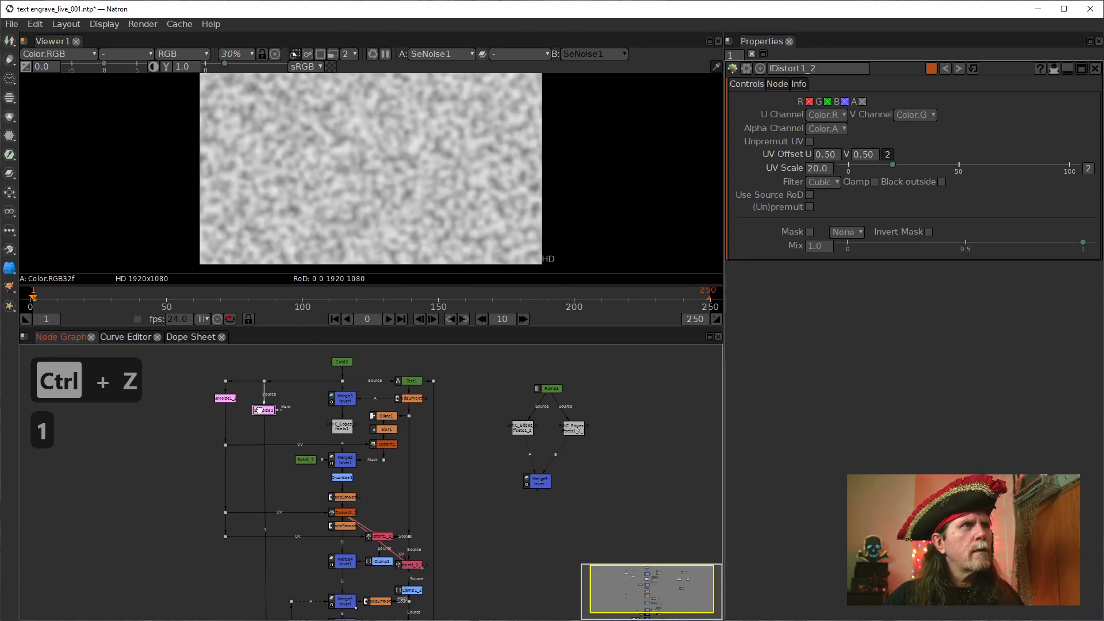
key(period)
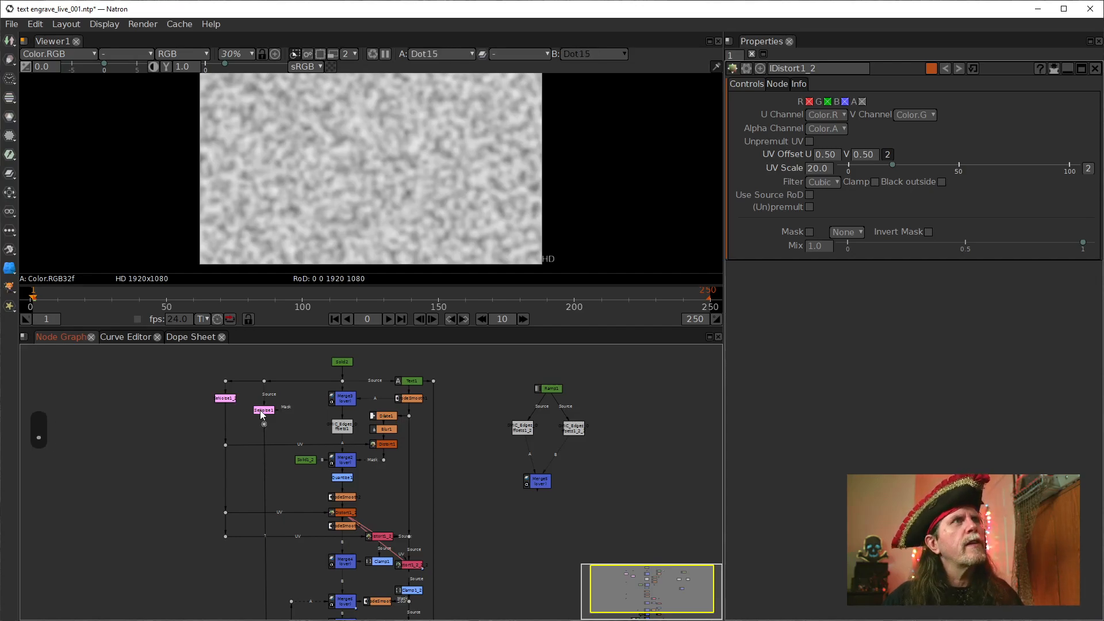
Move Viewer1 away from the merge stack and delete the dot below Solid1_3
drag(312, 458, 301, 363)
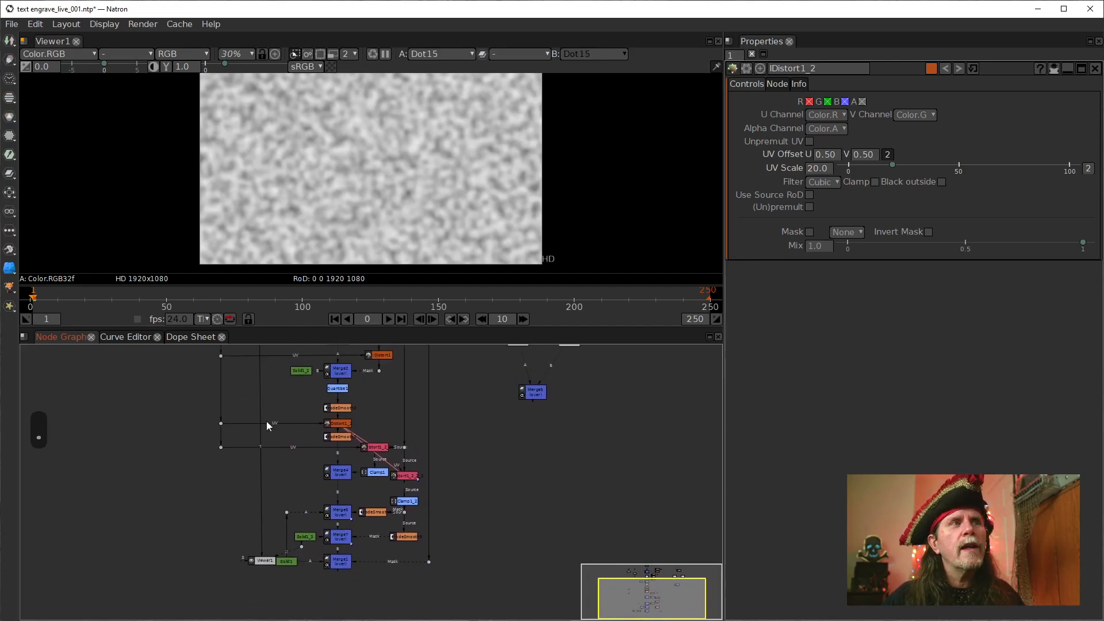
drag(264, 561, 235, 567)
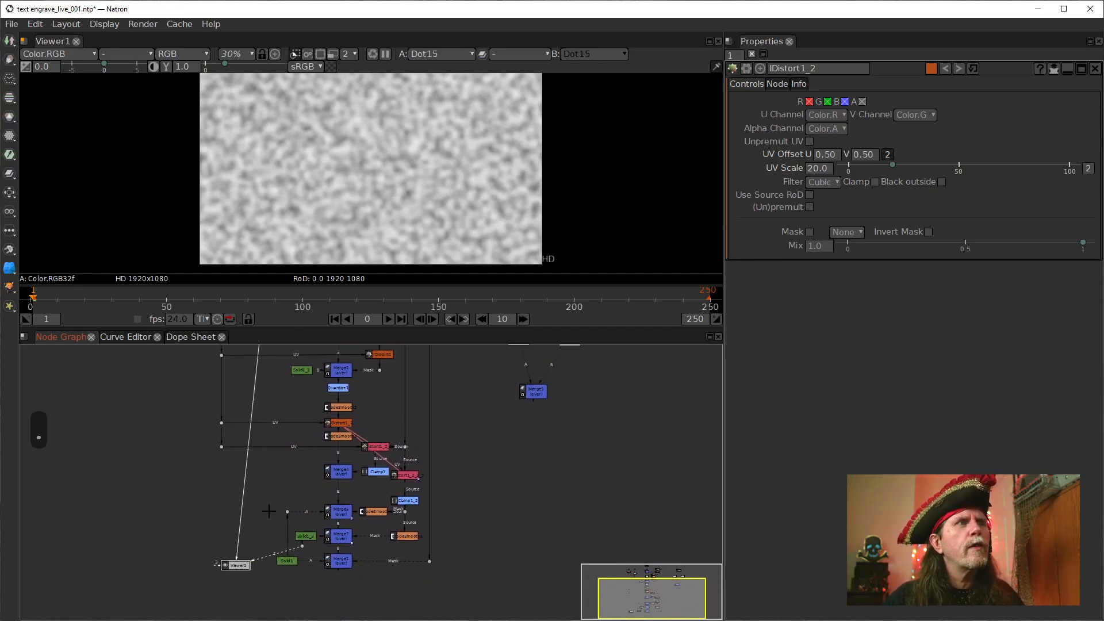
scroll(286, 552, up, 4)
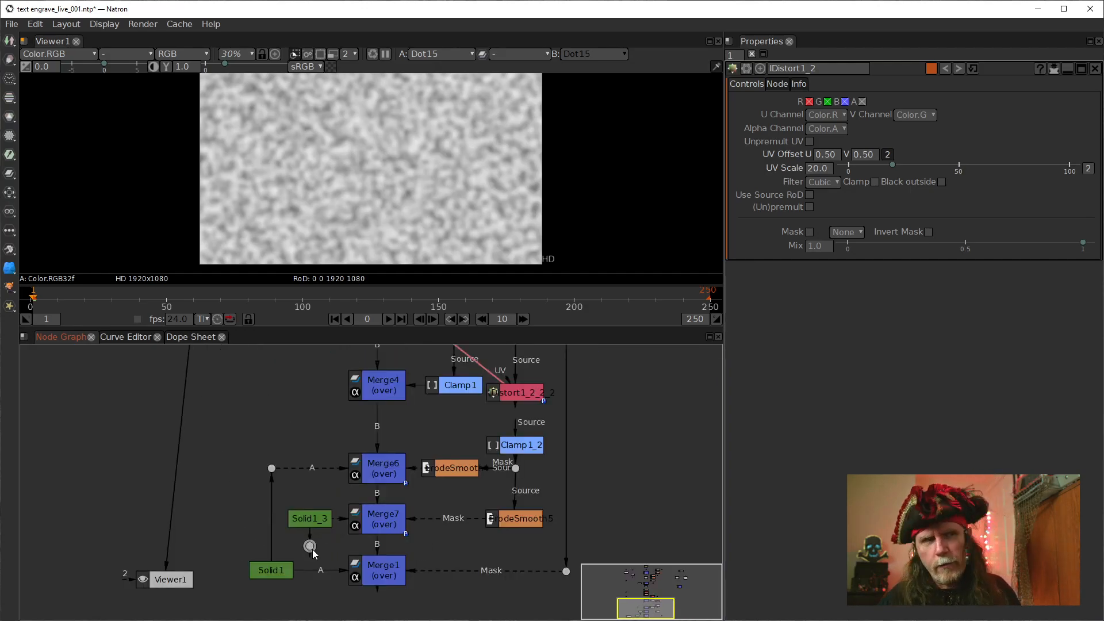
key(Delete)
click(307, 520)
drag(245, 420, 275, 371)
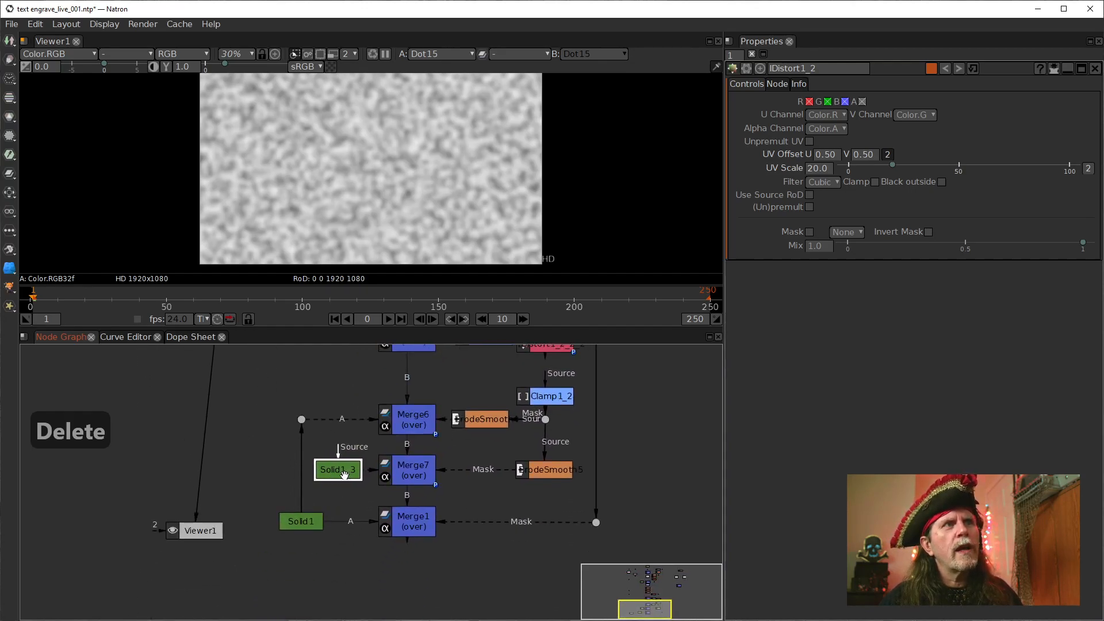
Open SeNoise1's properties and move its output dot down the graph to about the level of the cloned IDistort above Clamp1_2
drag(270, 352, 312, 541)
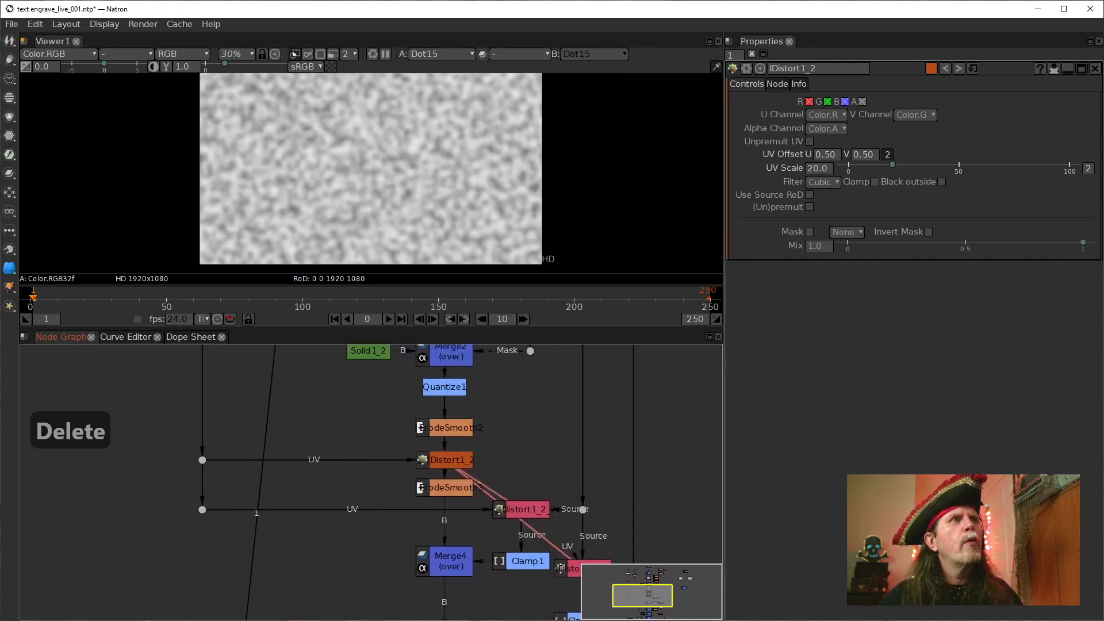
scroll(312, 541, down, 3)
drag(288, 385, 289, 448)
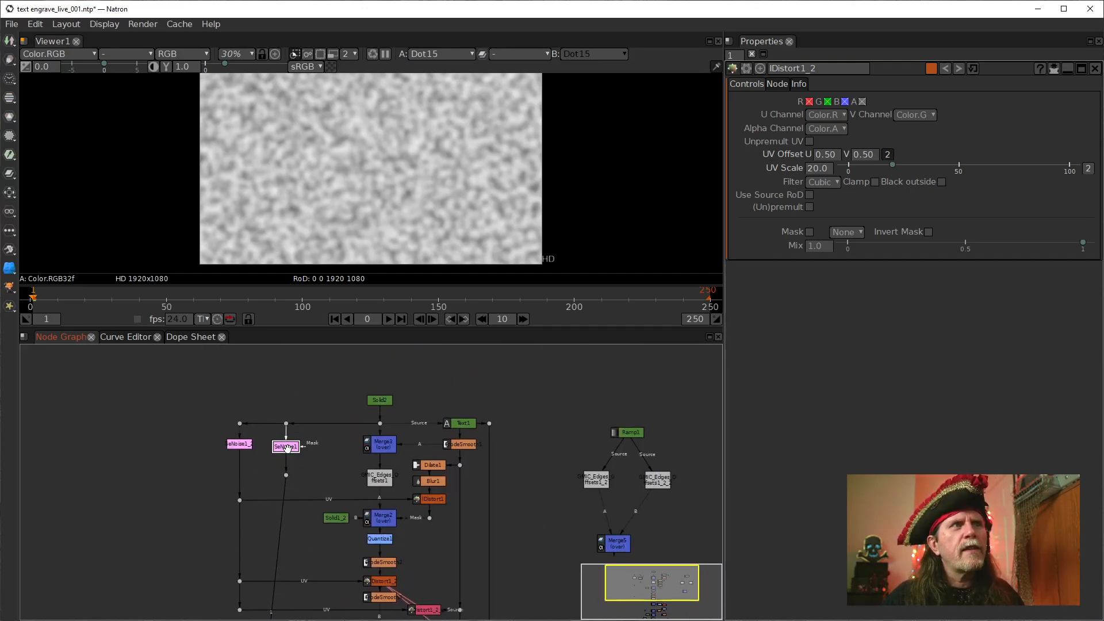
double_click(287, 448)
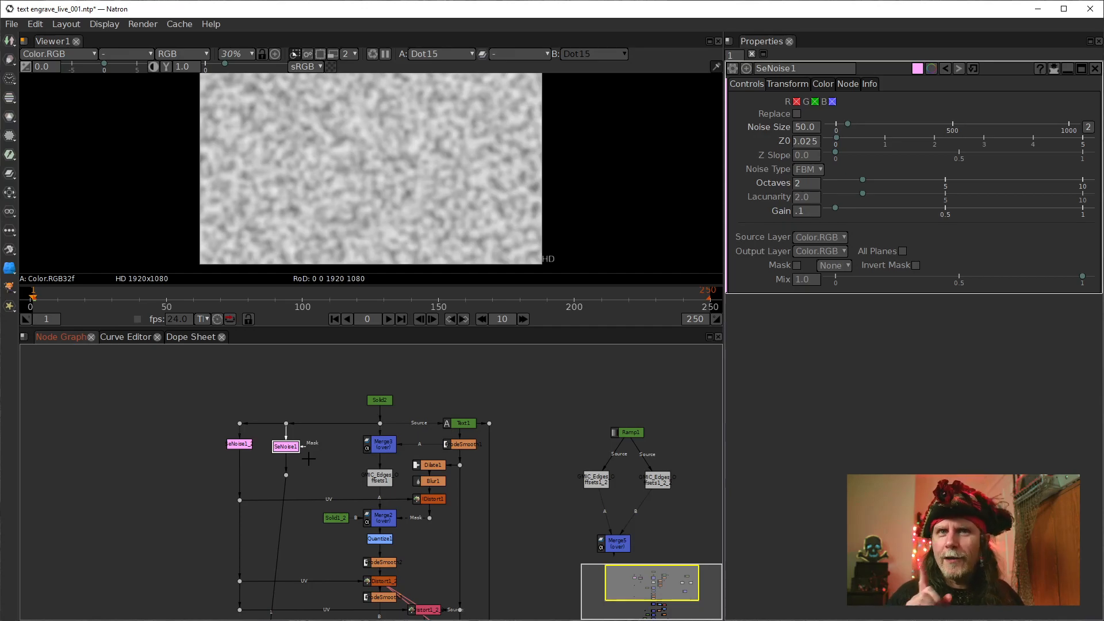
click(288, 475)
drag(286, 473, 309, 391)
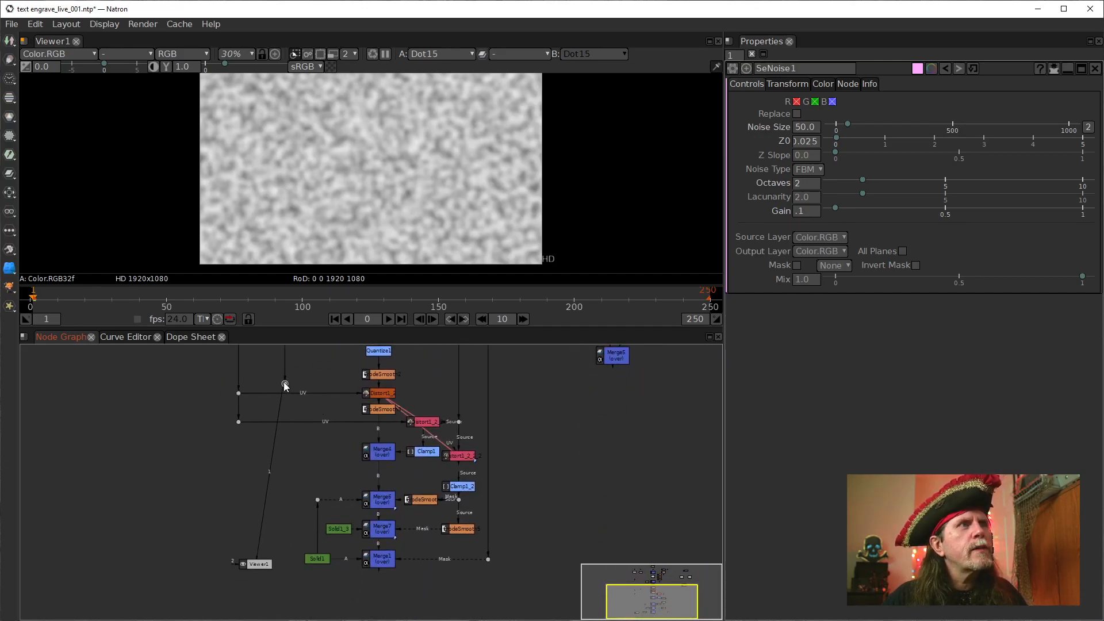
drag(284, 382, 281, 468)
Reconnect the UV input of the cloned IDistort above Clamp1_2 to the SeNoise1 dot and show the clone in the viewer
scroll(404, 505, up, 4)
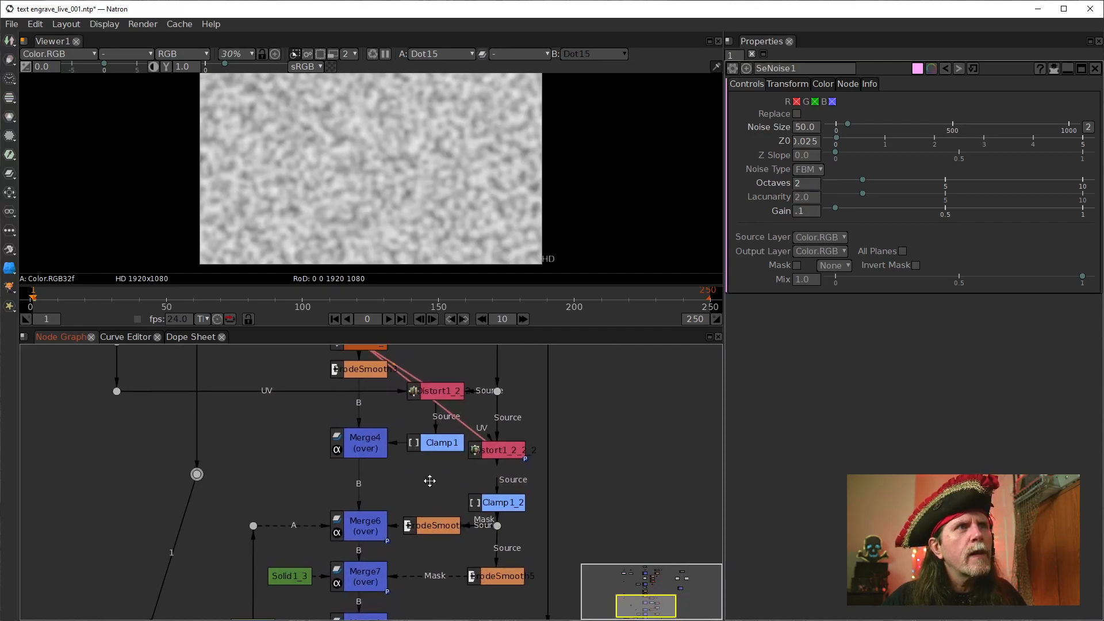
mouse_move(506, 450)
mouse_down()
mouse_move(502, 466)
mouse_move(186, 470)
mouse_move(316, 472)
mouse_move(505, 450)
mouse_move(488, 456)
mouse_up()
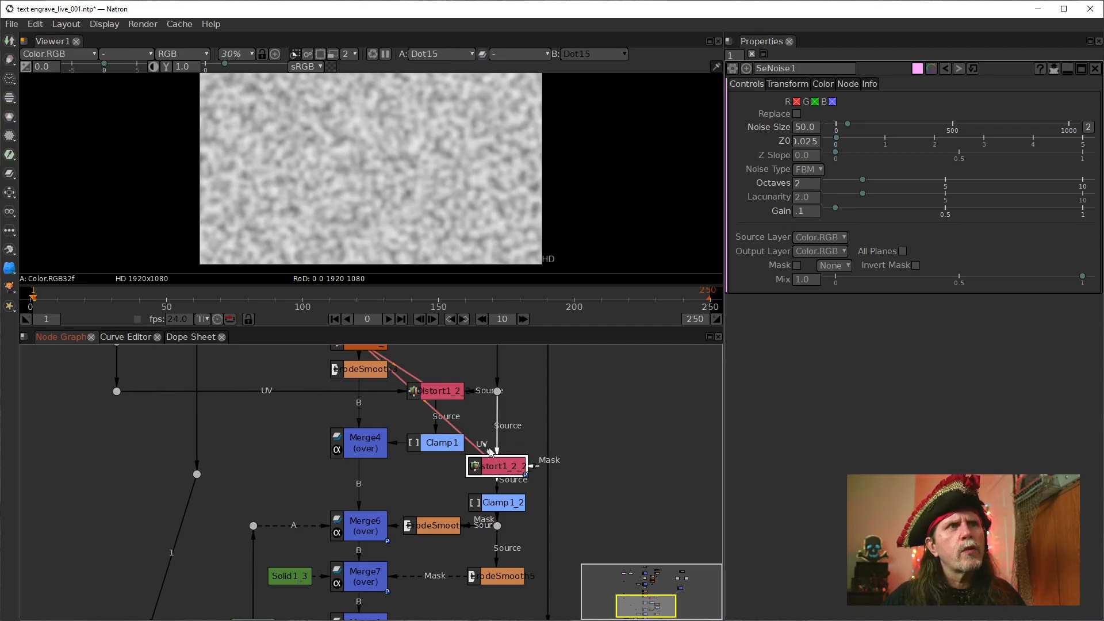
drag(488, 452, 196, 475)
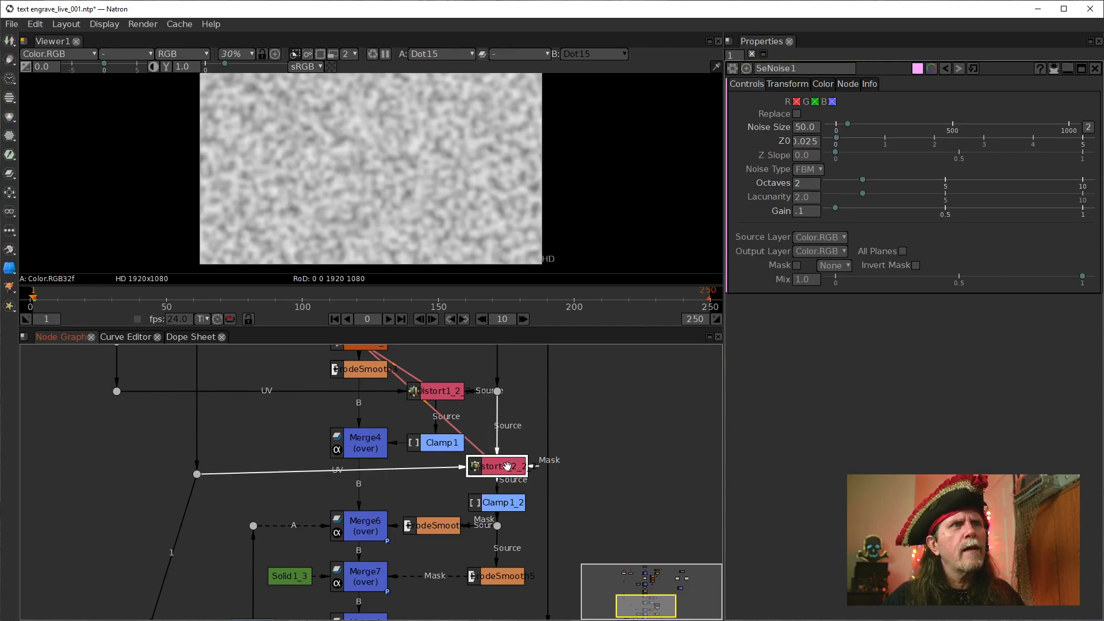
key(1)
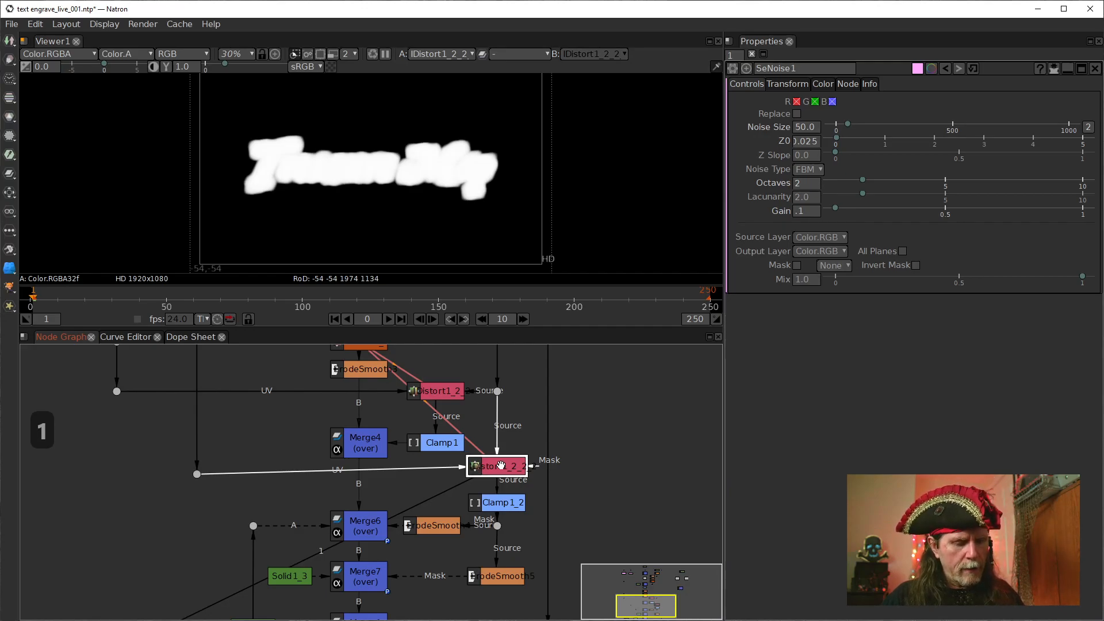
Compare the edges of the title mask with the cloned IDistort above Clamp1_2 disabled and enabled
key(d)
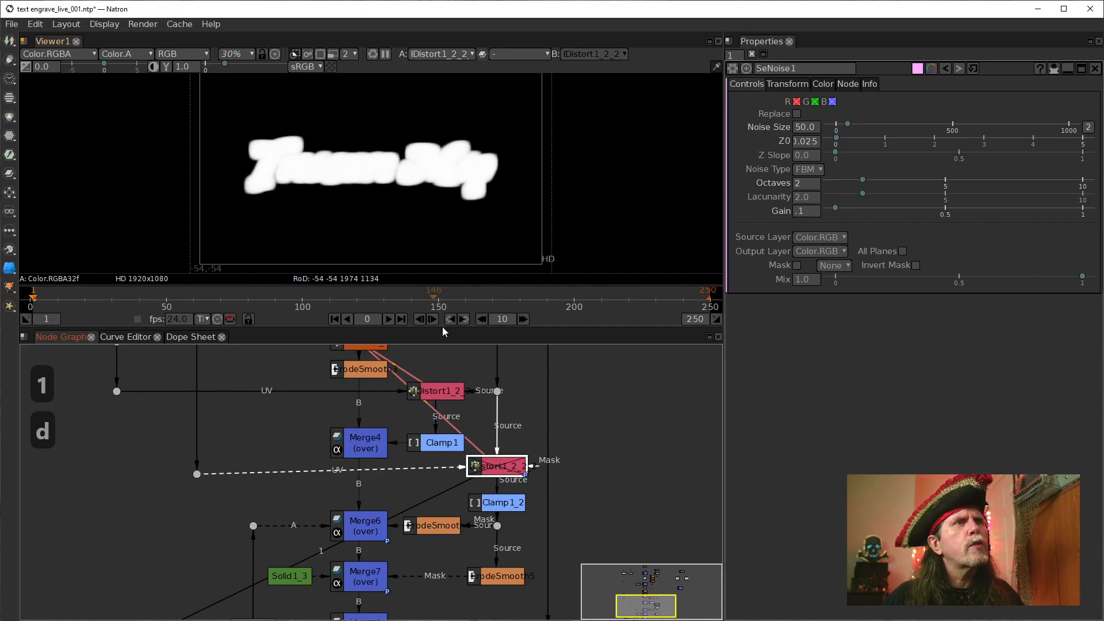
key(d)
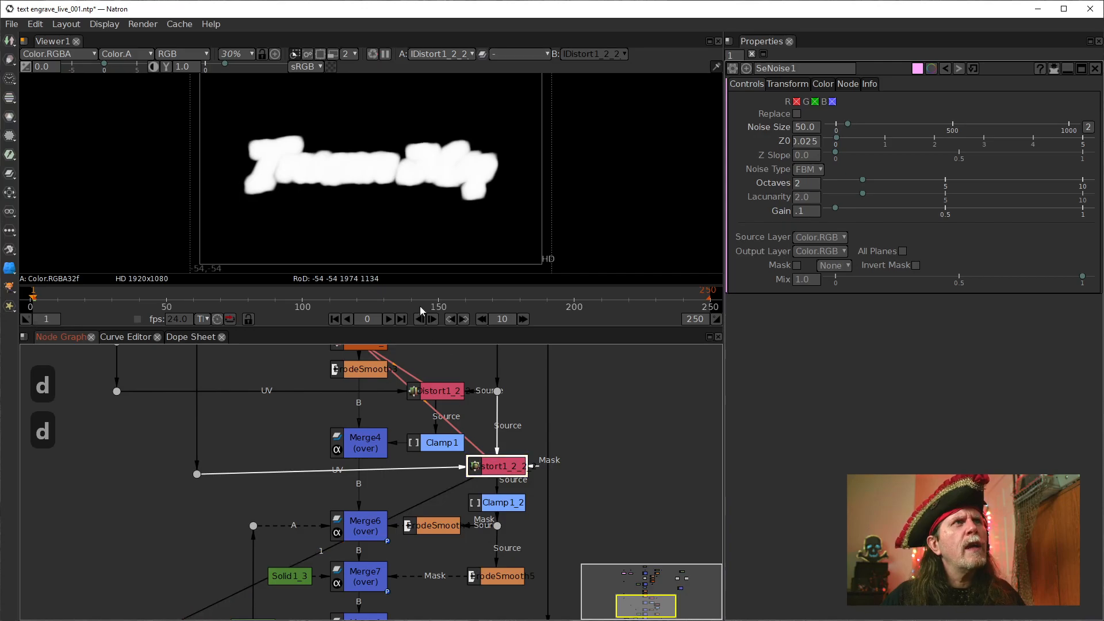
scroll(348, 173, up, 5)
drag(348, 173, 465, 244)
scroll(455, 227, up, 1)
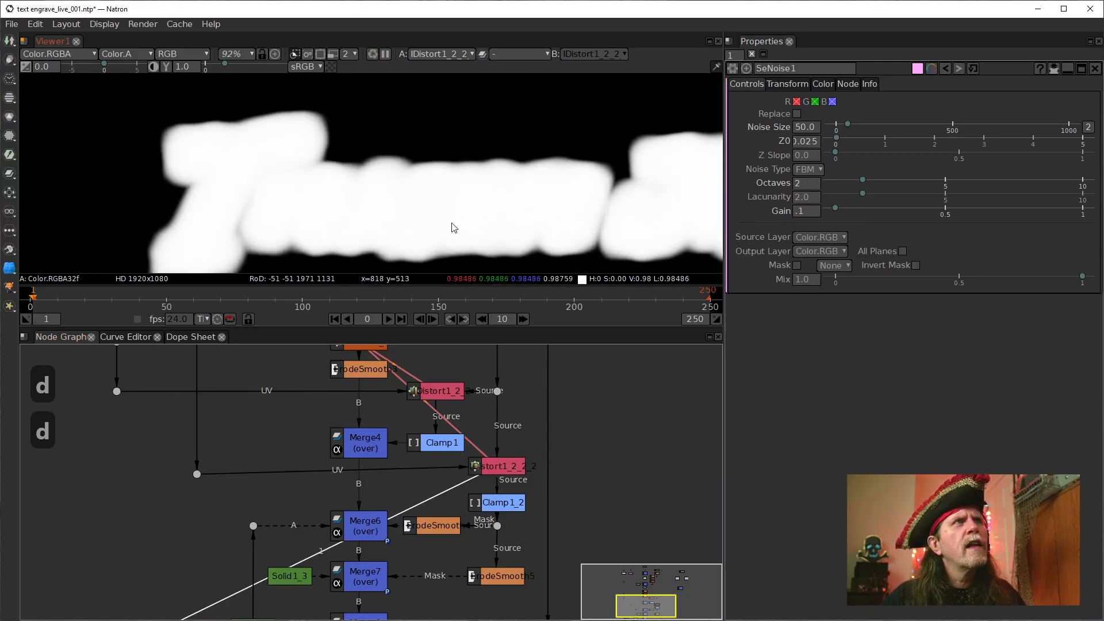
click(499, 467)
key(d)
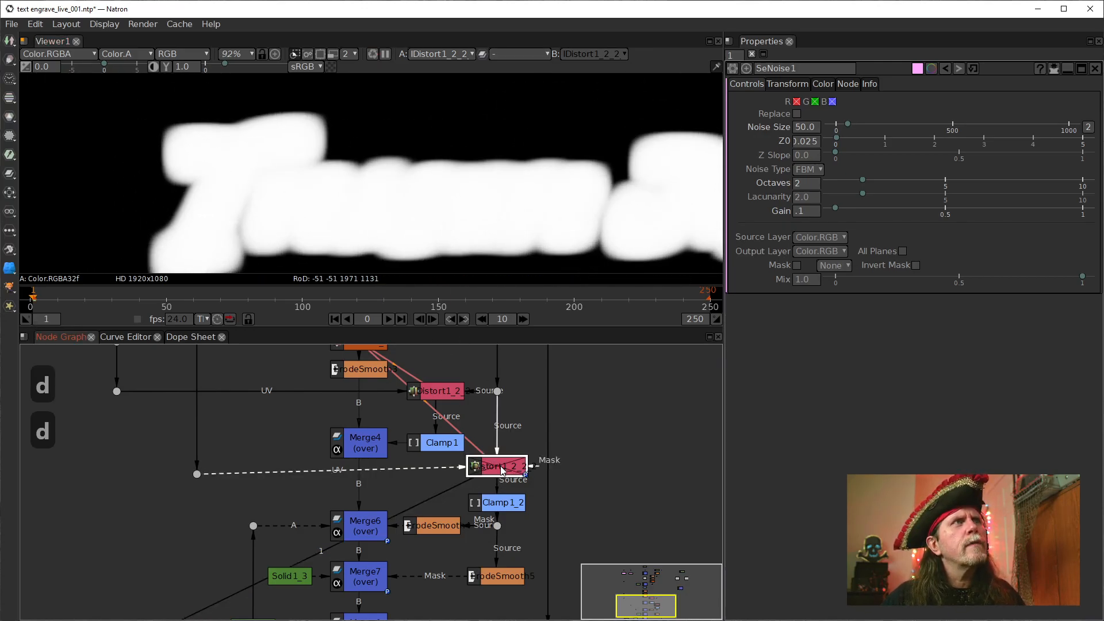
key(d)
Compare the output of the IDistort above Clamp1 with that of the cloned IDistort above Clamp1_2
click(440, 395)
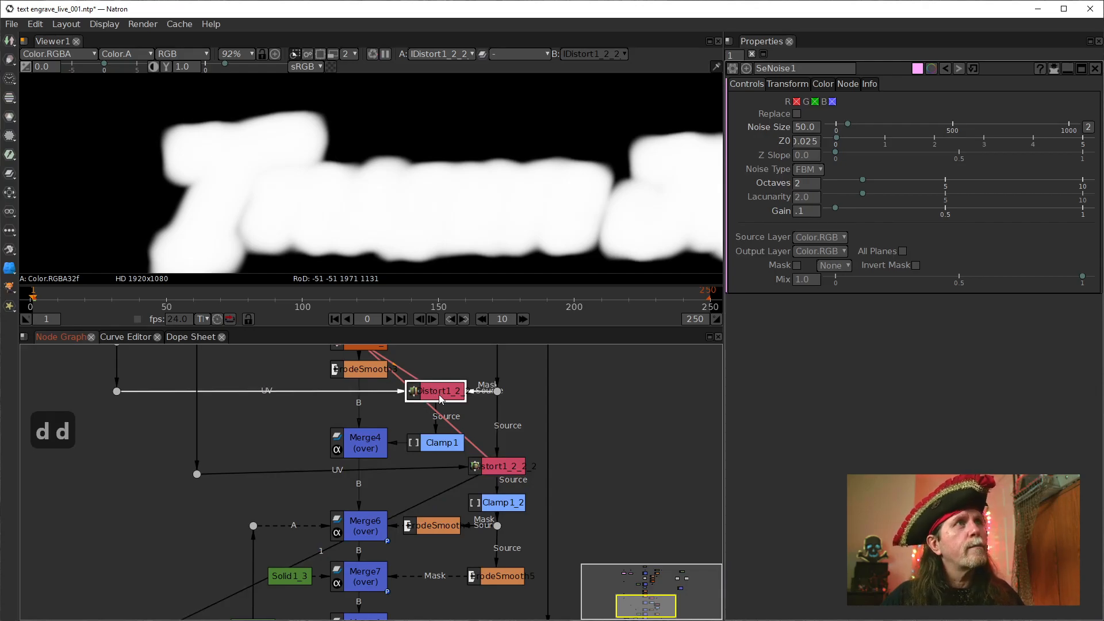
key(1)
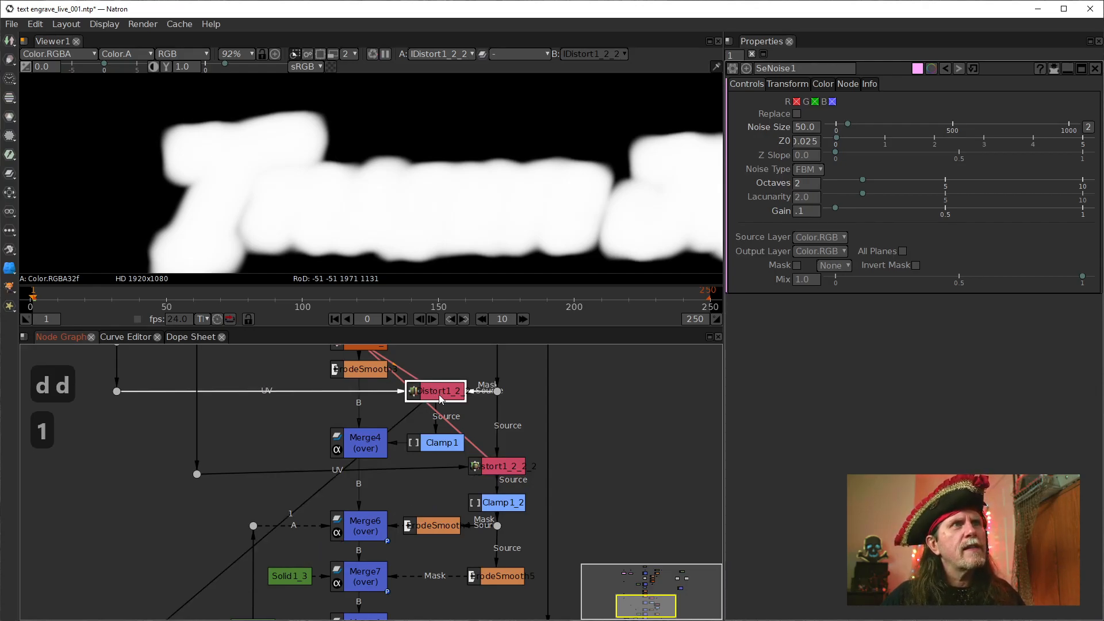
click(490, 467)
key(1)
Align the cloned IDistort above Clamp1_2 horizontally with the SeNoise1 dot feeding its UV input
drag(501, 469, 501, 477)
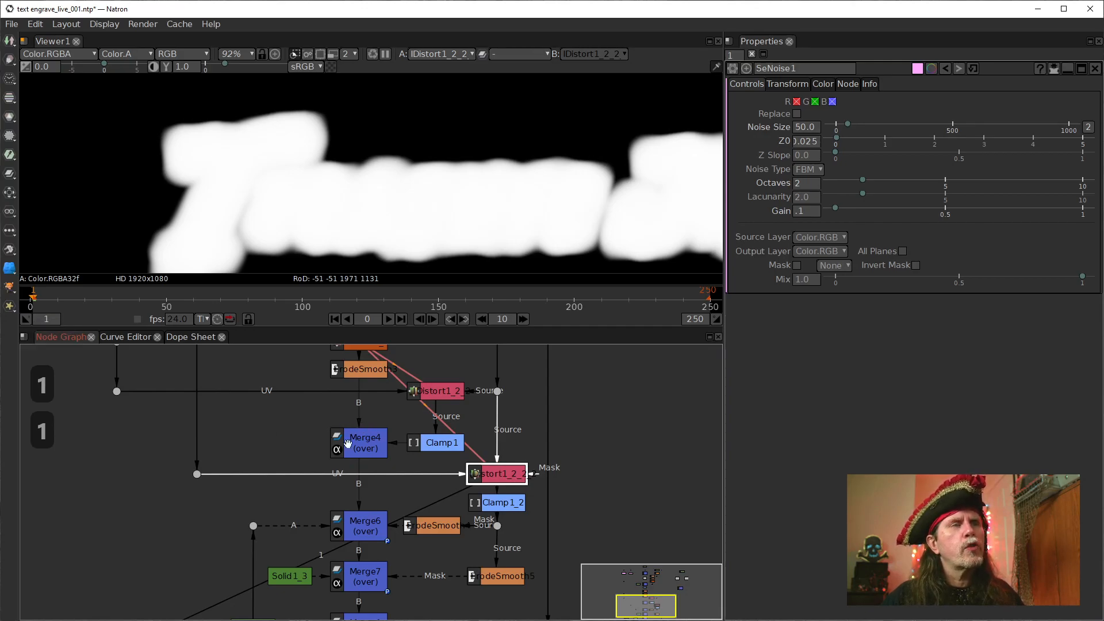
click(499, 506)
click(504, 473)
Compare the outlines at Merge7 with the full title composite at Merge1 in the viewer
drag(569, 536, 552, 482)
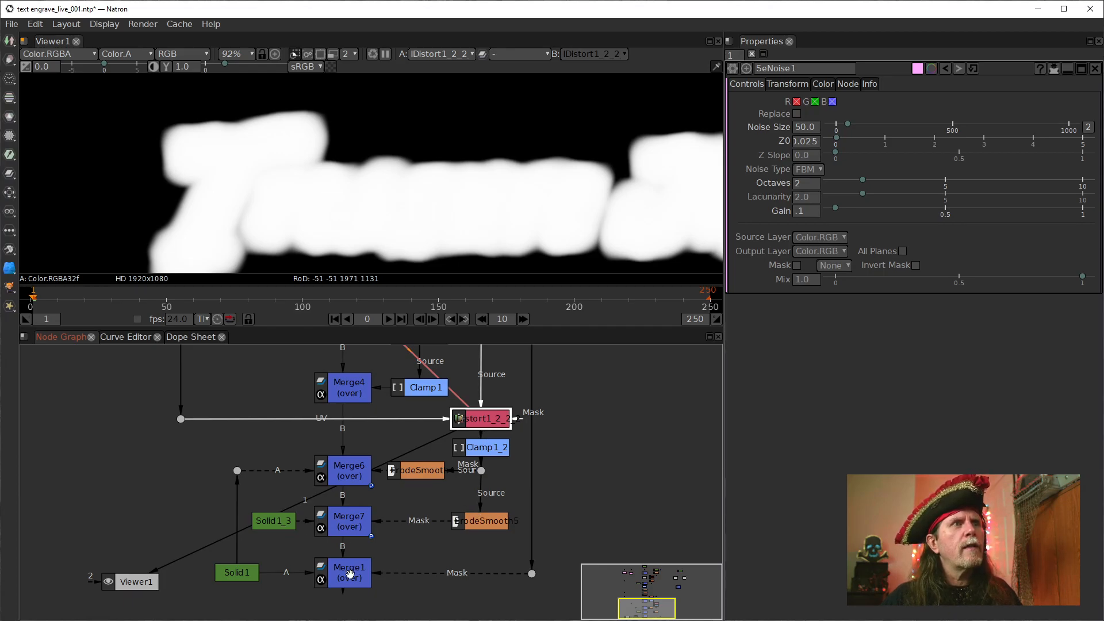
click(341, 524)
key(1)
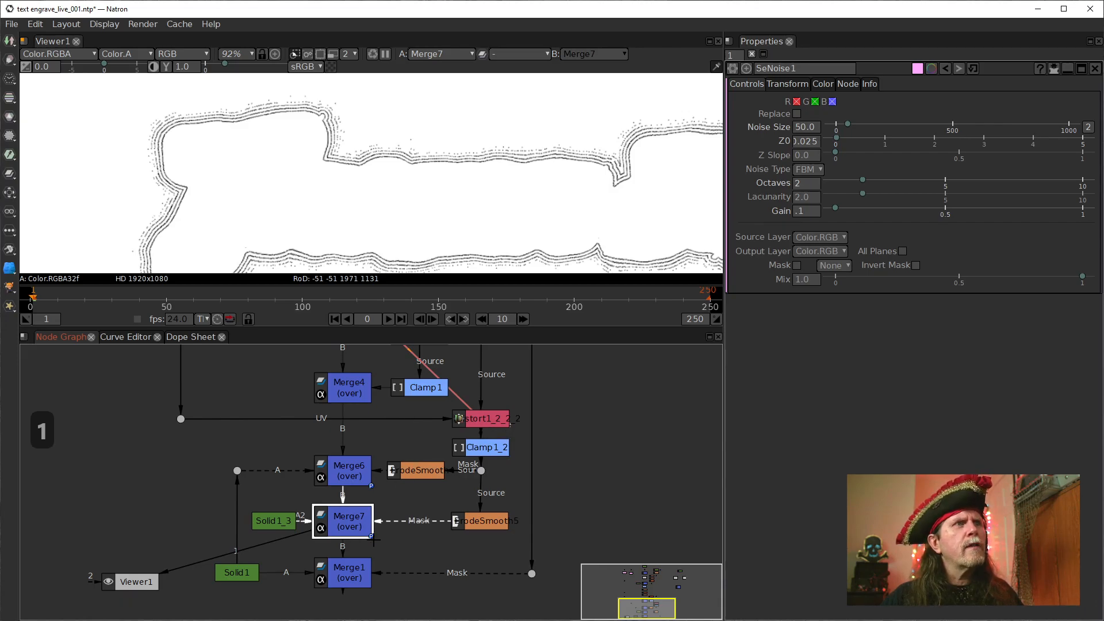
click(342, 572)
key(1)
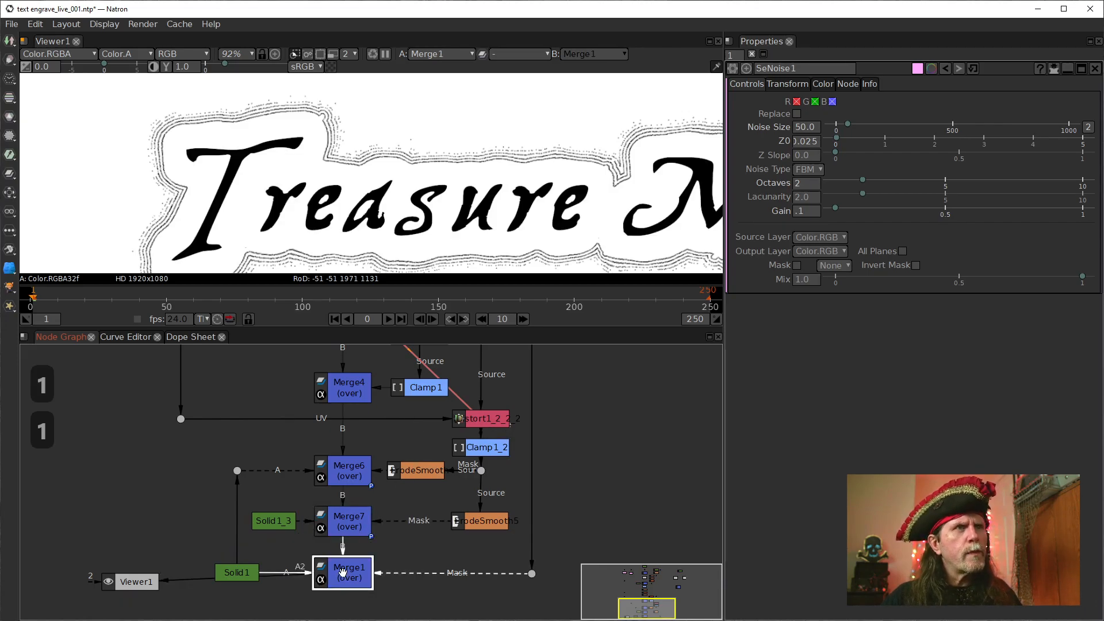
click(349, 524)
key(1)
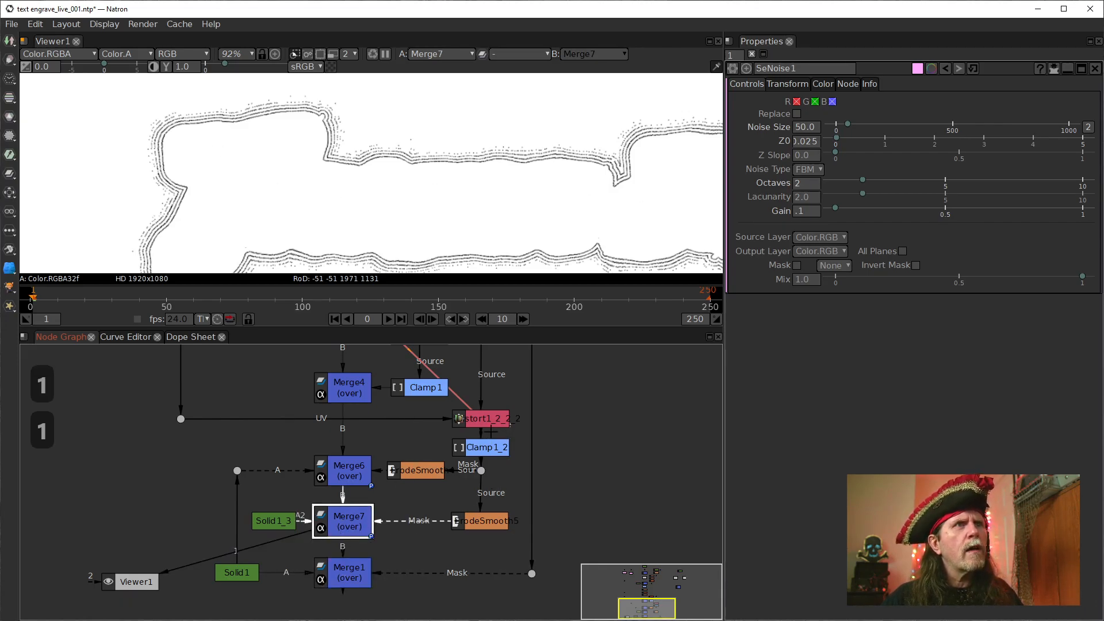
Pull Clamp1_2 aside, reconnect its Source input to the cloned IDistort and place it back beneath the clone
click(493, 421)
drag(487, 446, 521, 428)
click(585, 465)
drag(586, 452, 484, 421)
drag(570, 470, 484, 449)
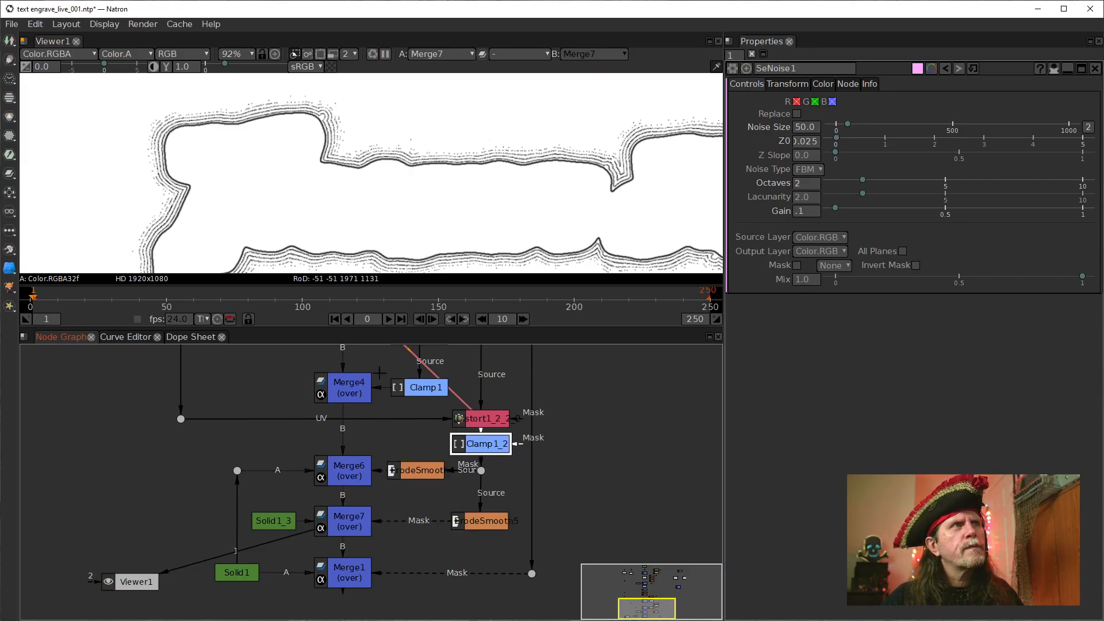
Examine Merge7's engraved outlines up close with the cloned IDistort above Clamp1_2 disabled and enabled
scroll(249, 173, up, 2)
drag(246, 170, 256, 174)
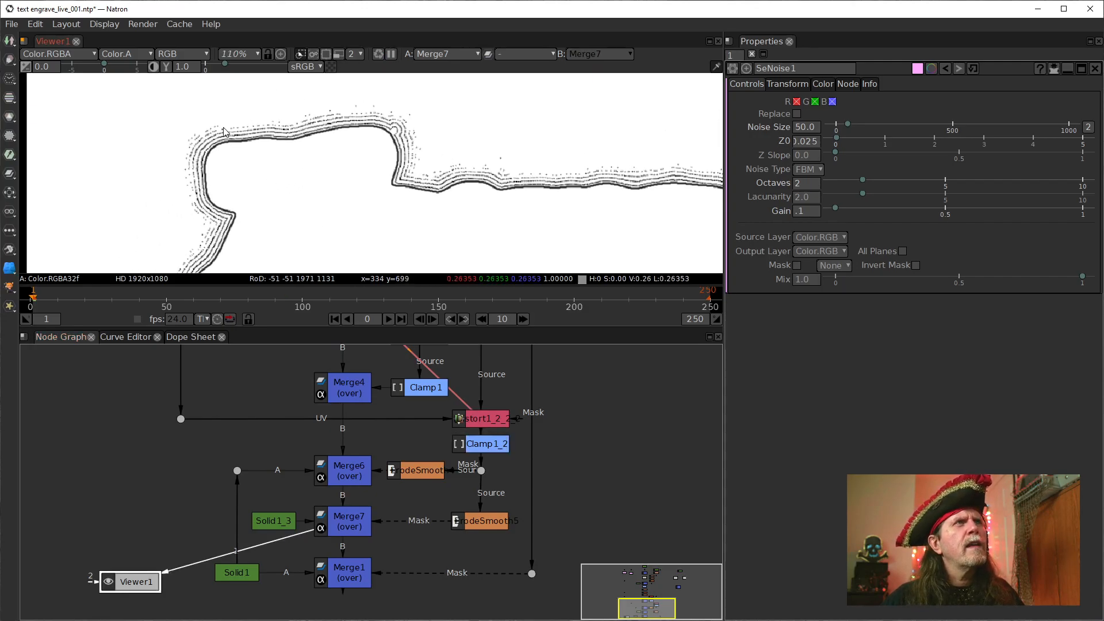
click(480, 417)
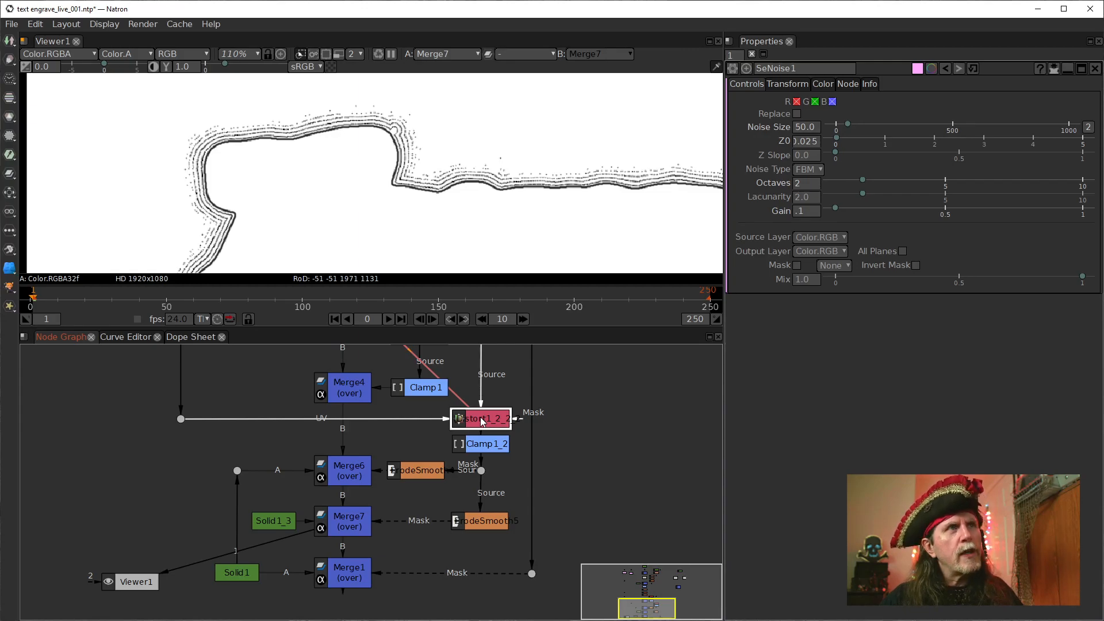
key(d)
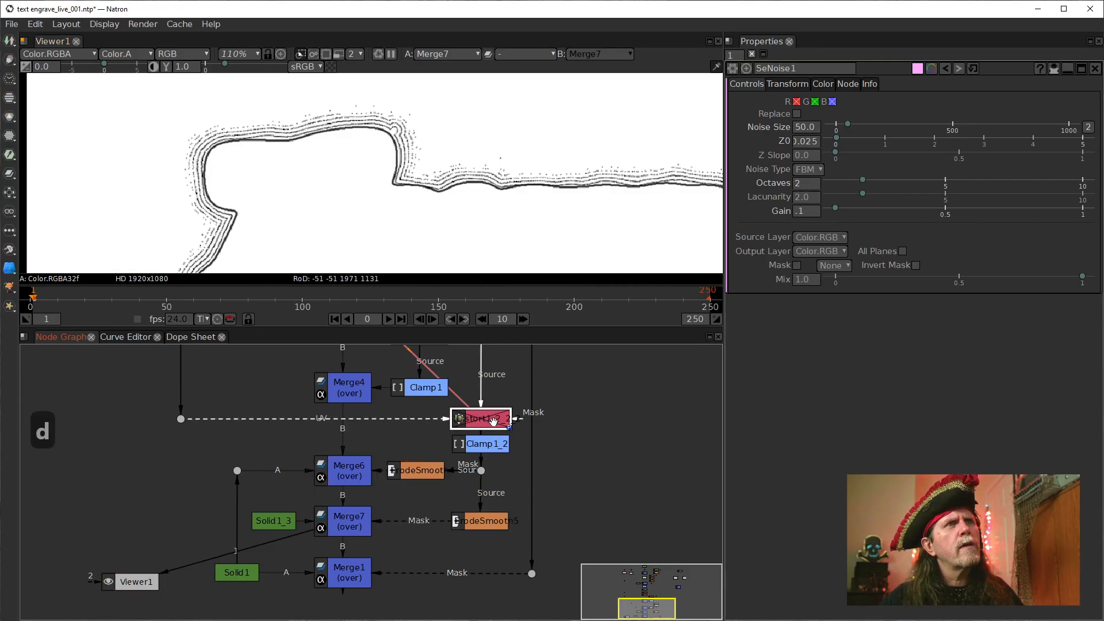
key(d)
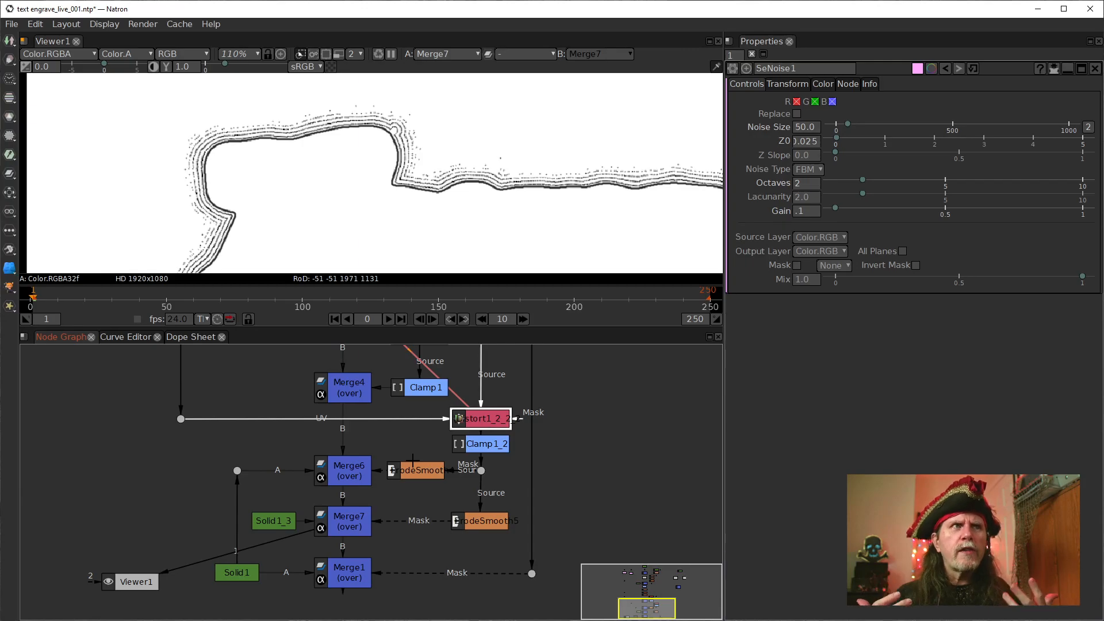
Nudge Clamp1_2 down slightly and show Merge1 in the viewer to inspect the title with its outlines
drag(488, 450, 488, 453)
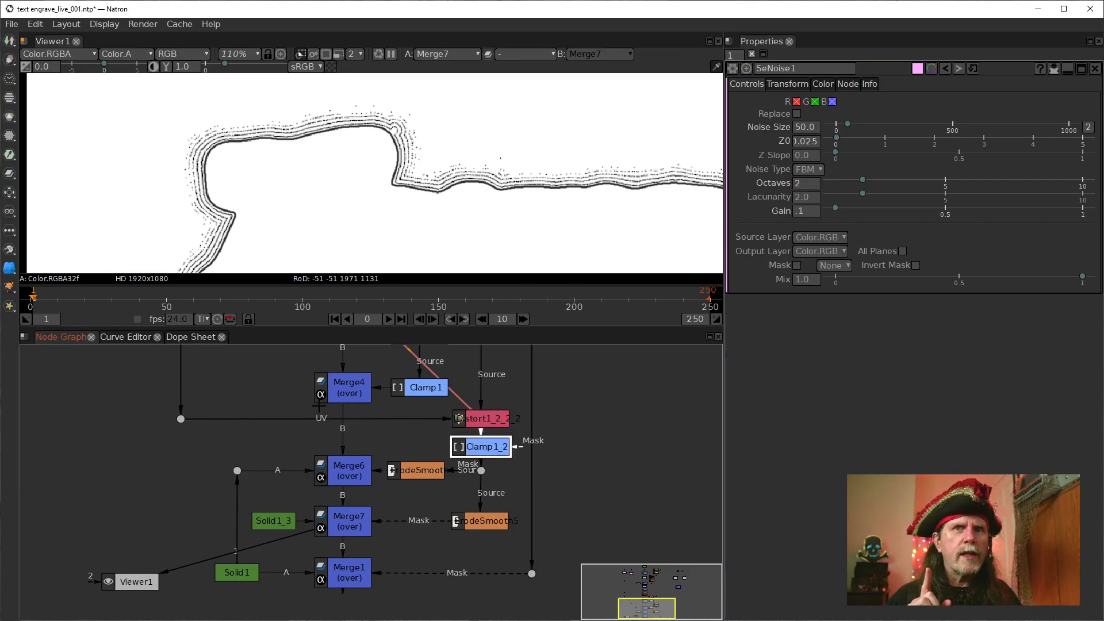
click(356, 567)
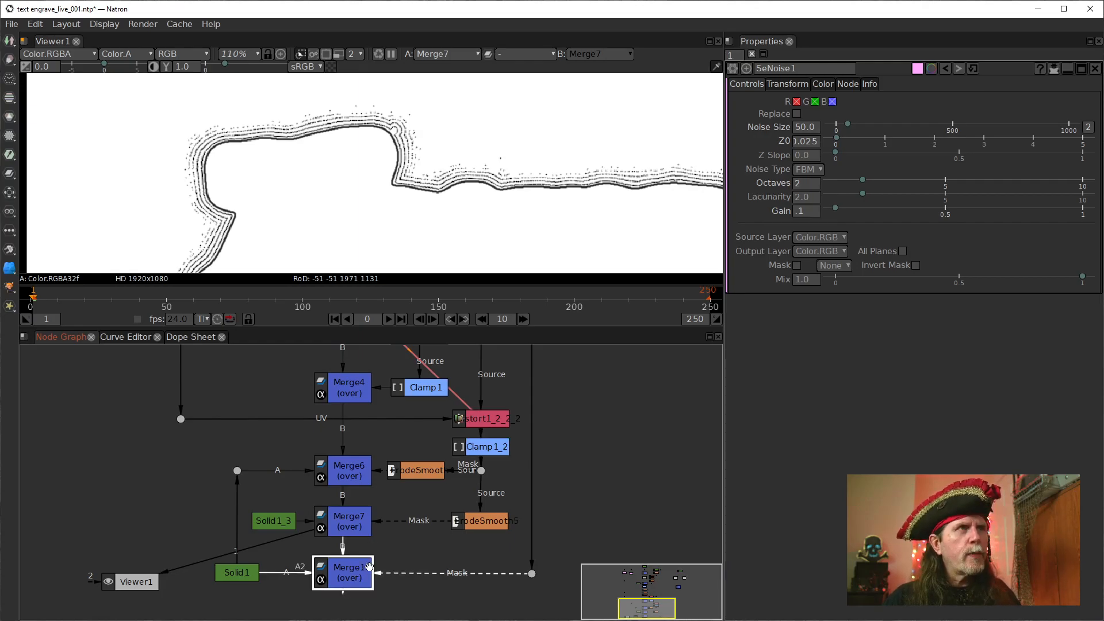
key(1)
scroll(358, 140, down, 4)
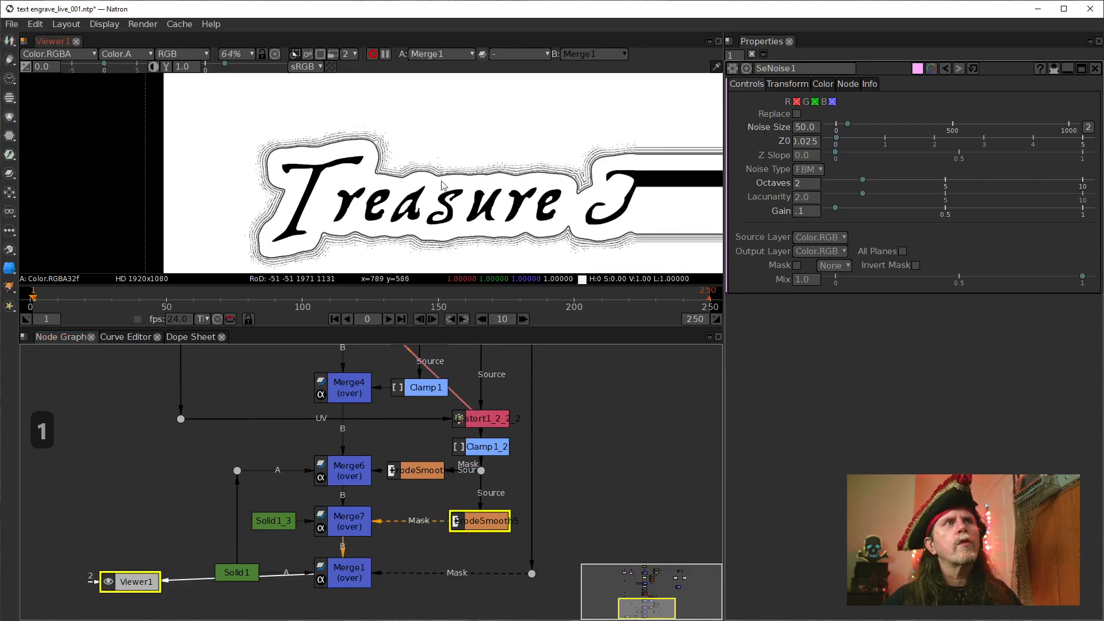
scroll(374, 155, up, 10)
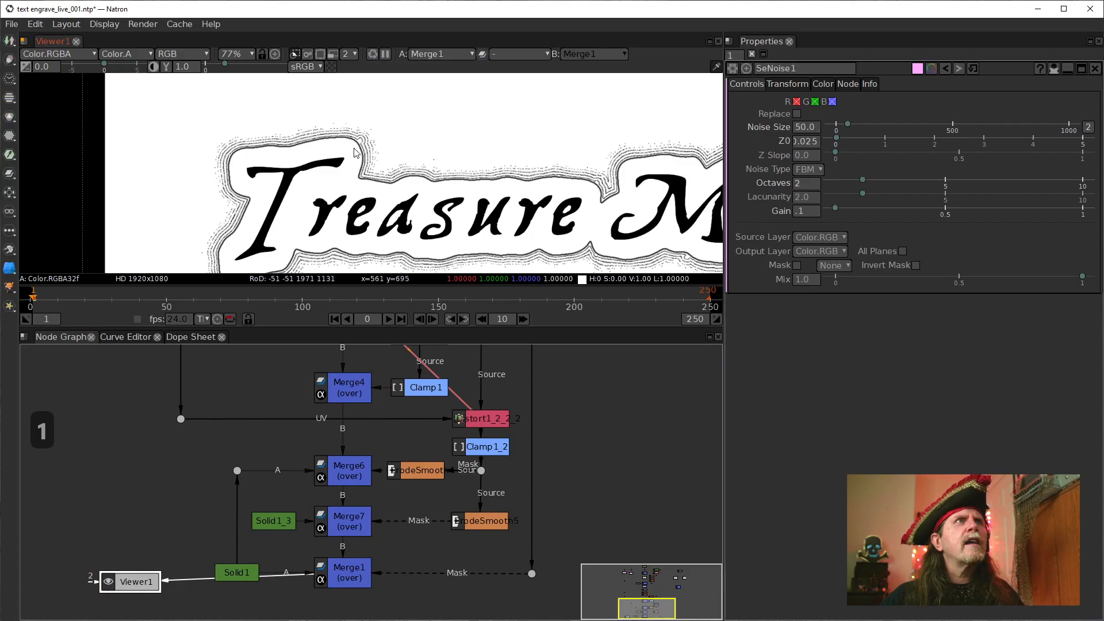
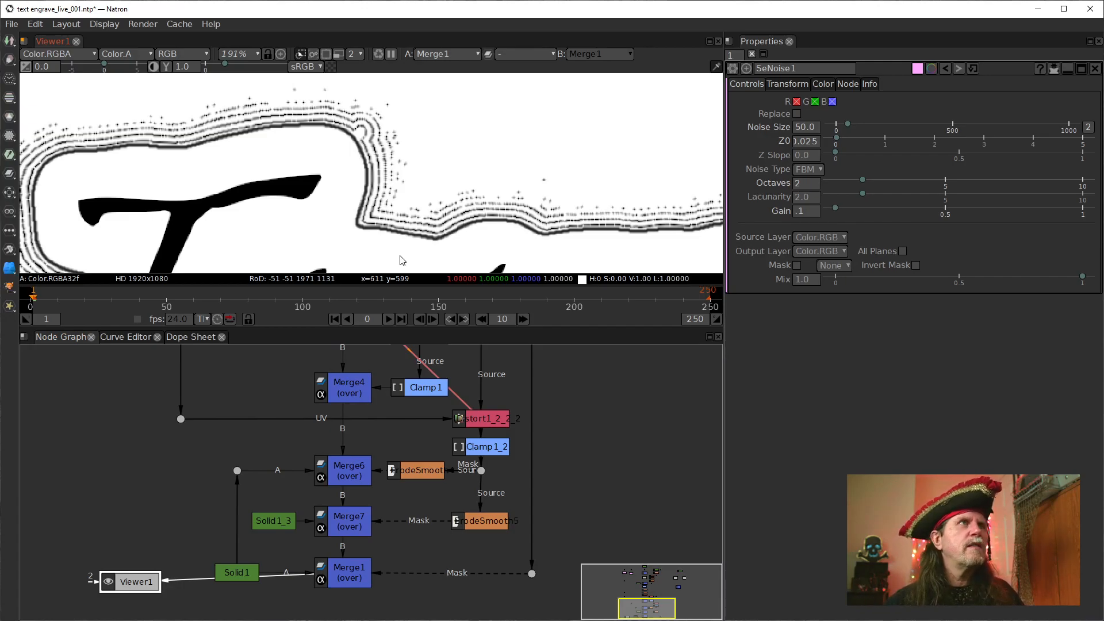
Inspect the full Treasure Map title and its surrounding outlines at Merge1 in the viewer
scroll(282, 417, down, 2)
drag(316, 418, 410, 535)
scroll(371, 183, down, 2)
scroll(371, 198, down, 3)
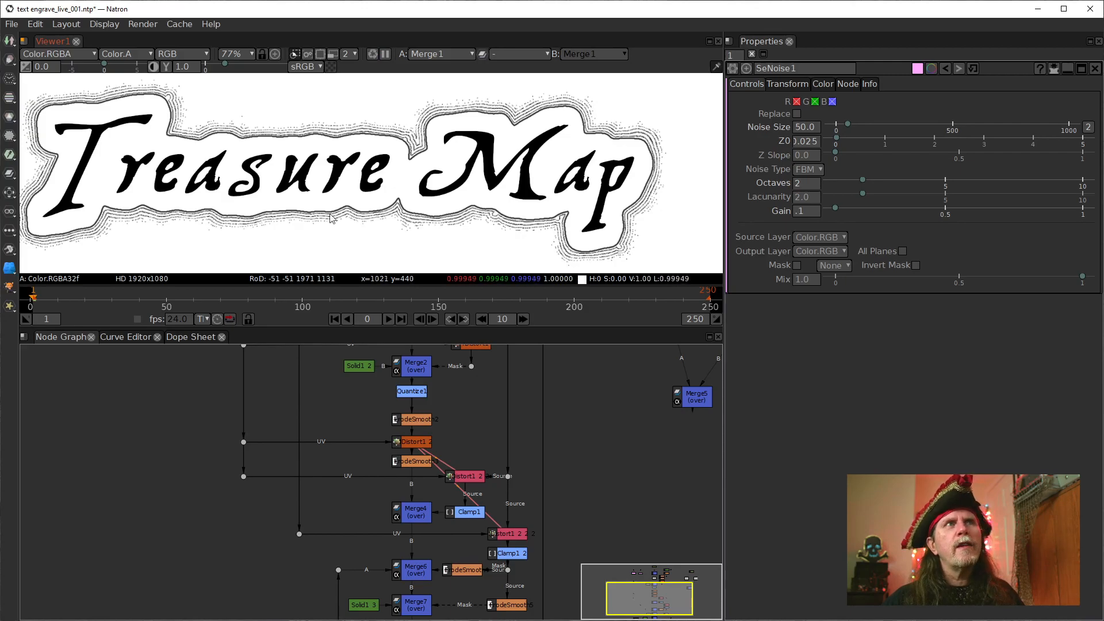
drag(221, 192, 324, 207)
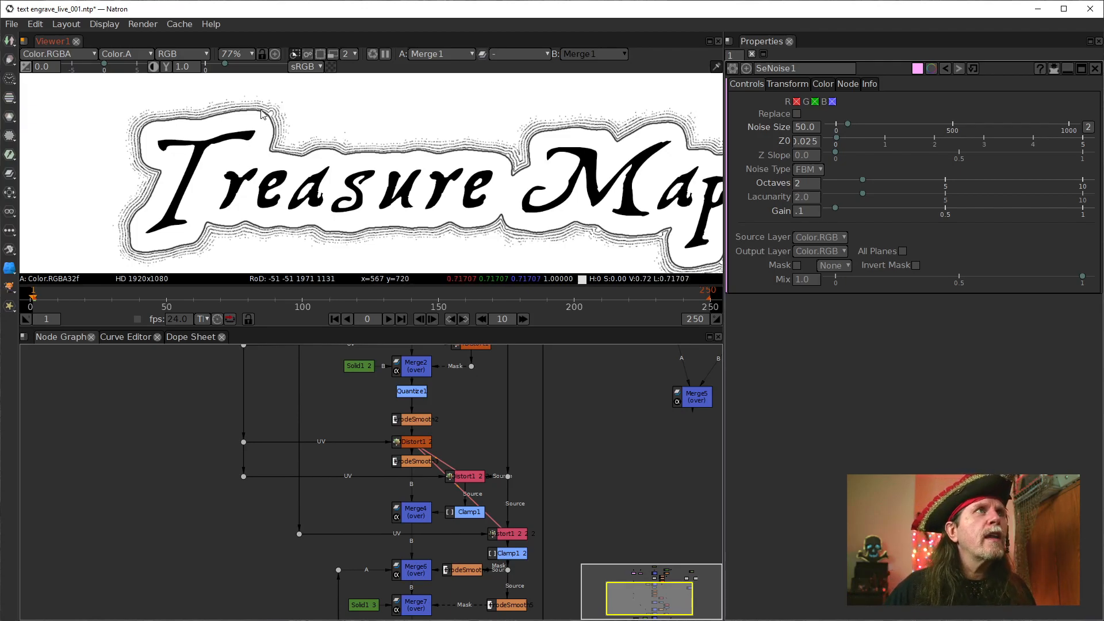
Open the properties of the cloned IDistort1_2_2_2 and trace its UV connection up to SeNoise1
double_click(521, 535)
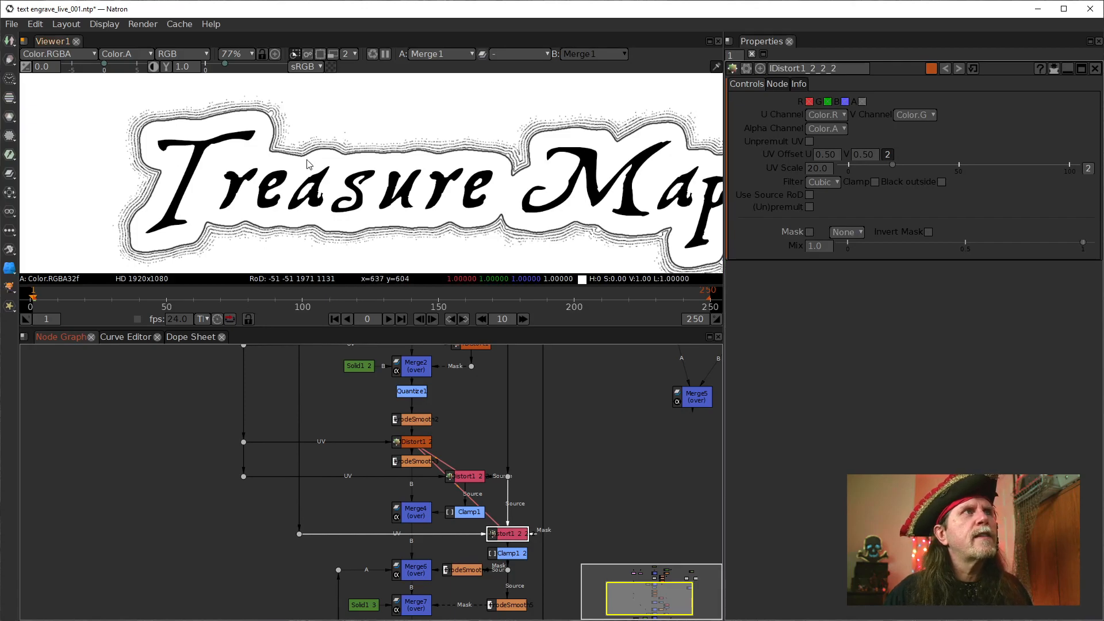
scroll(299, 166, up, 8)
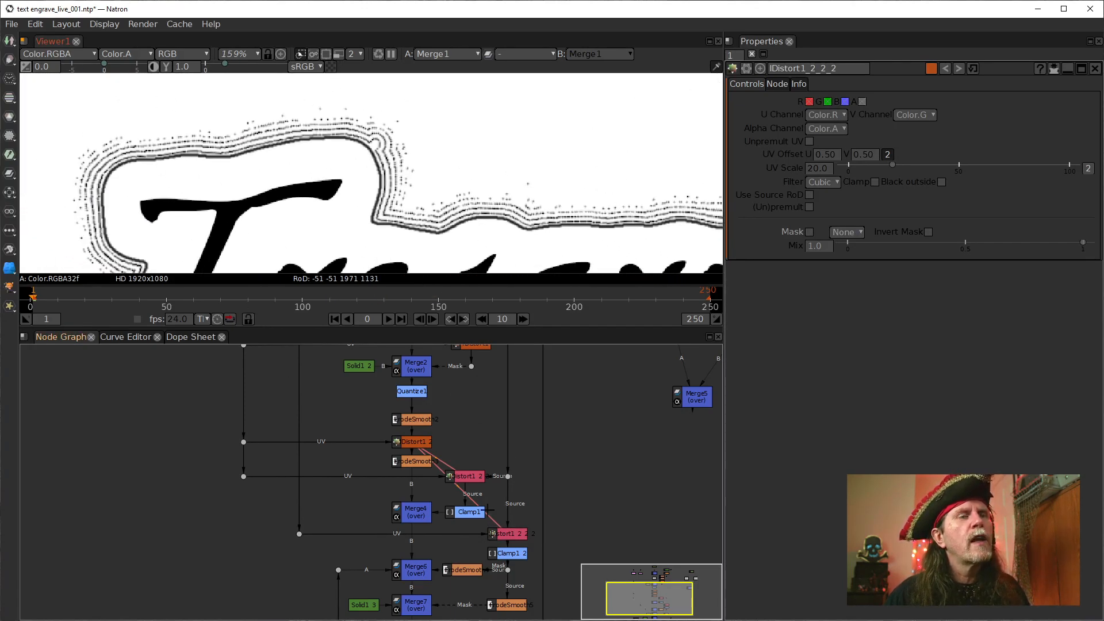
click(513, 536)
drag(565, 458, 509, 455)
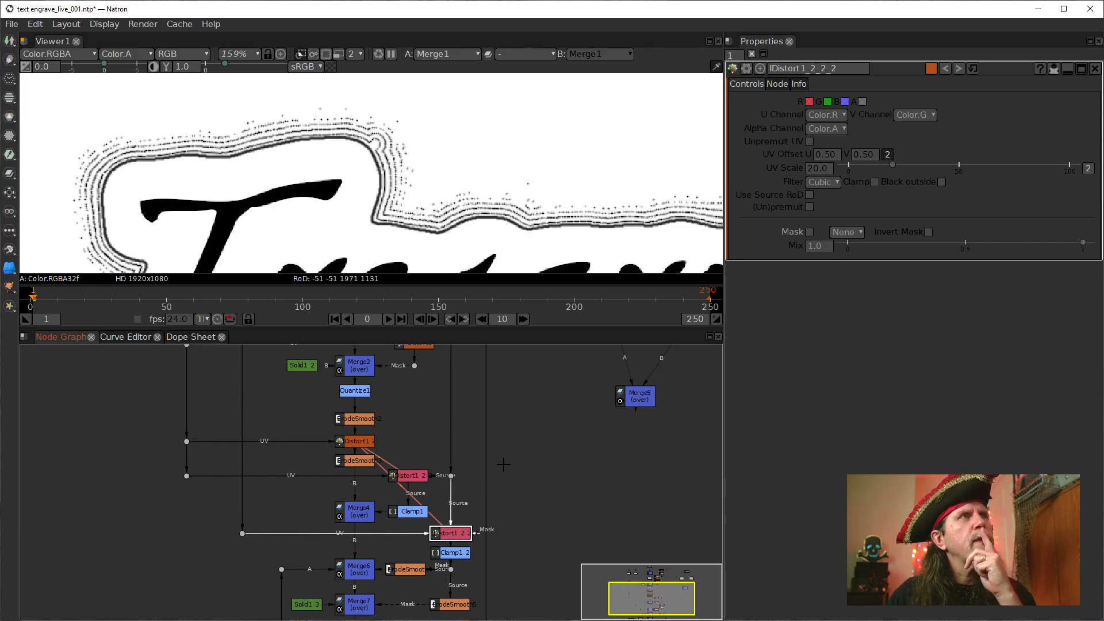
drag(507, 441, 496, 515)
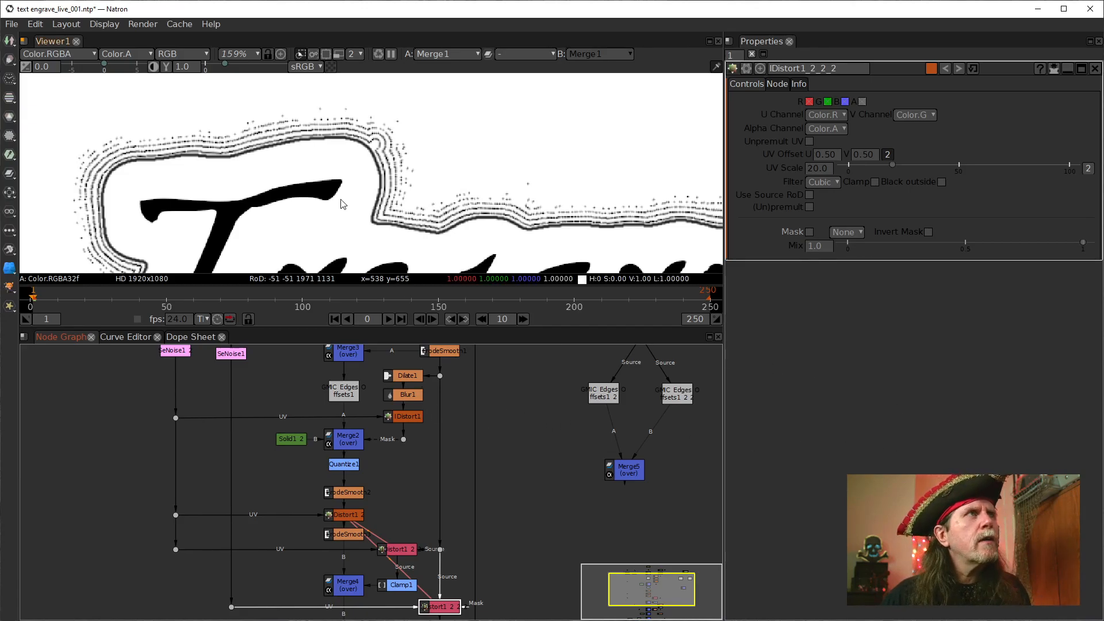
Examine the engraved outlines around the Treasure Map title up close and at full-title scale
scroll(337, 232, down, 1)
drag(334, 235, 345, 199)
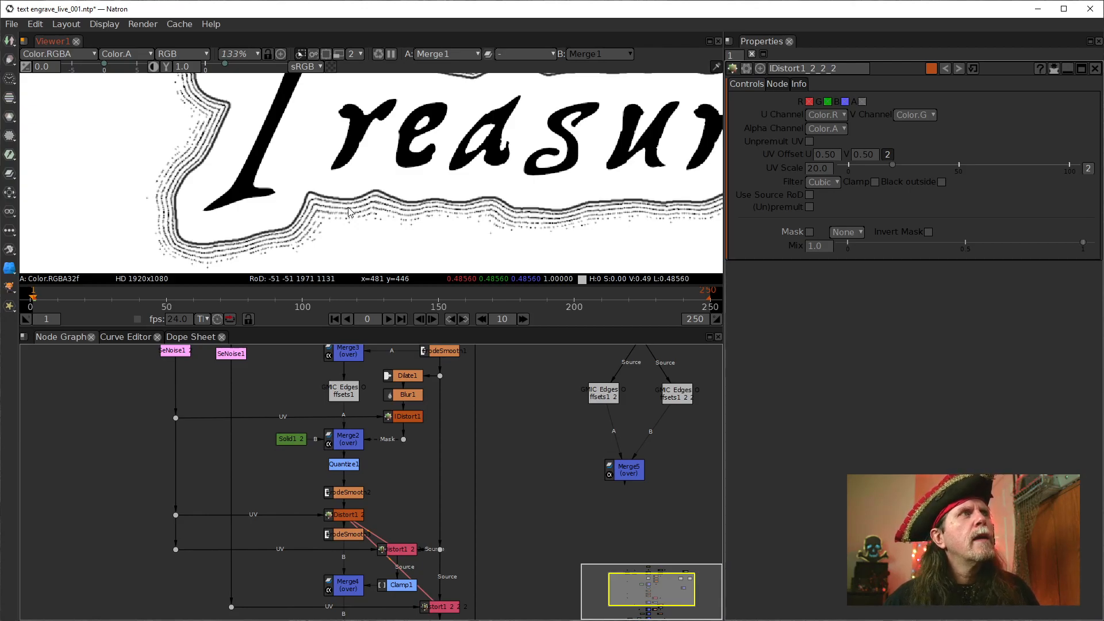
drag(211, 195, 227, 203)
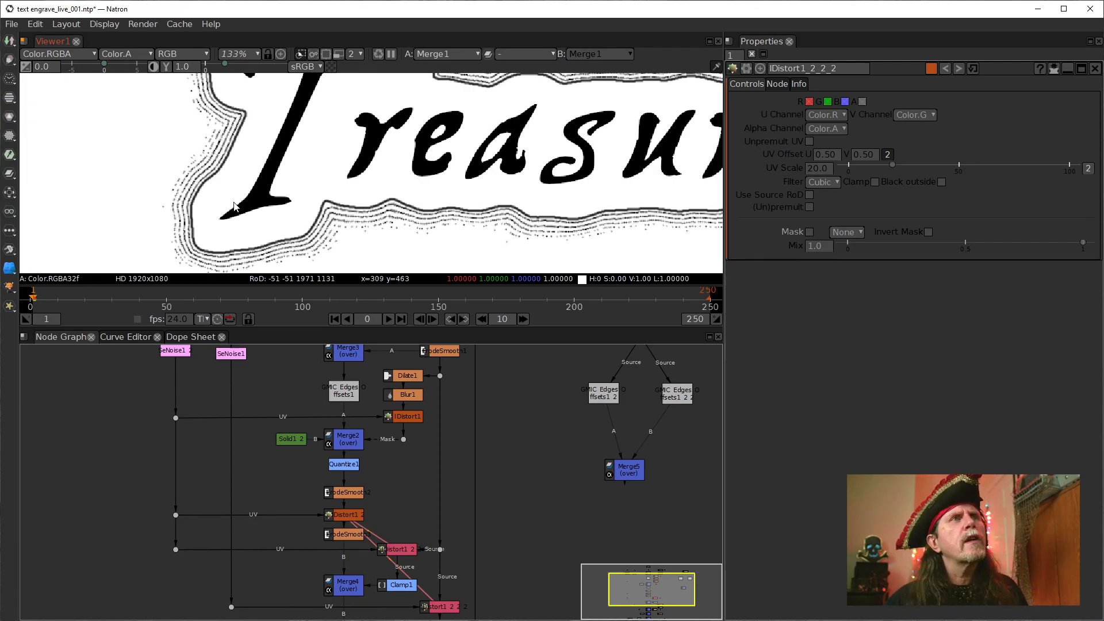
scroll(302, 236, up, 2)
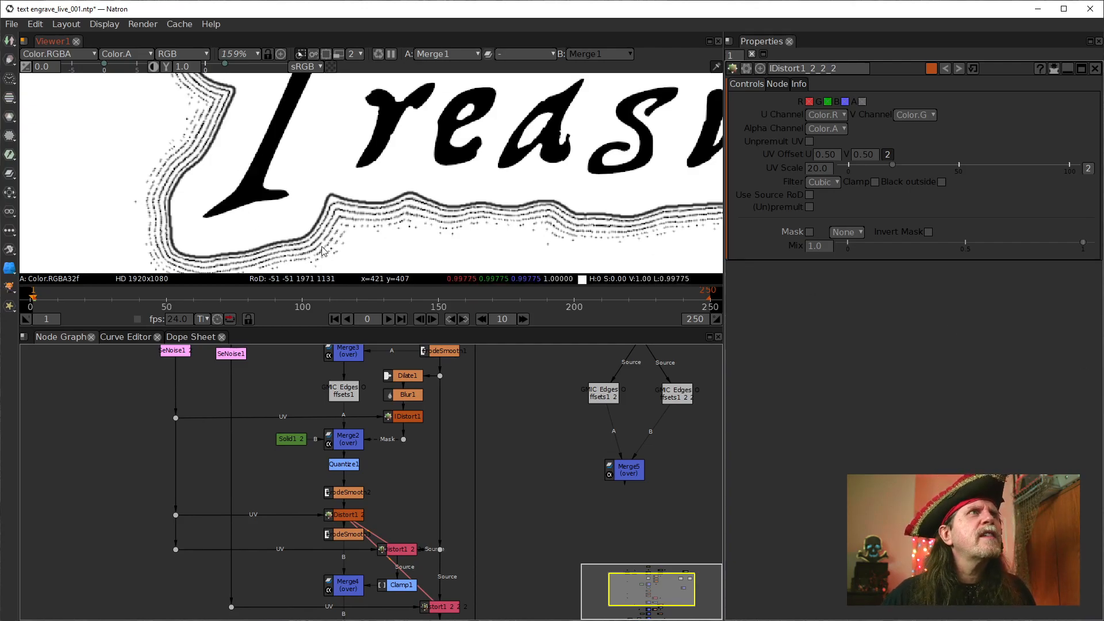
scroll(321, 230, down, 1)
drag(432, 212, 214, 208)
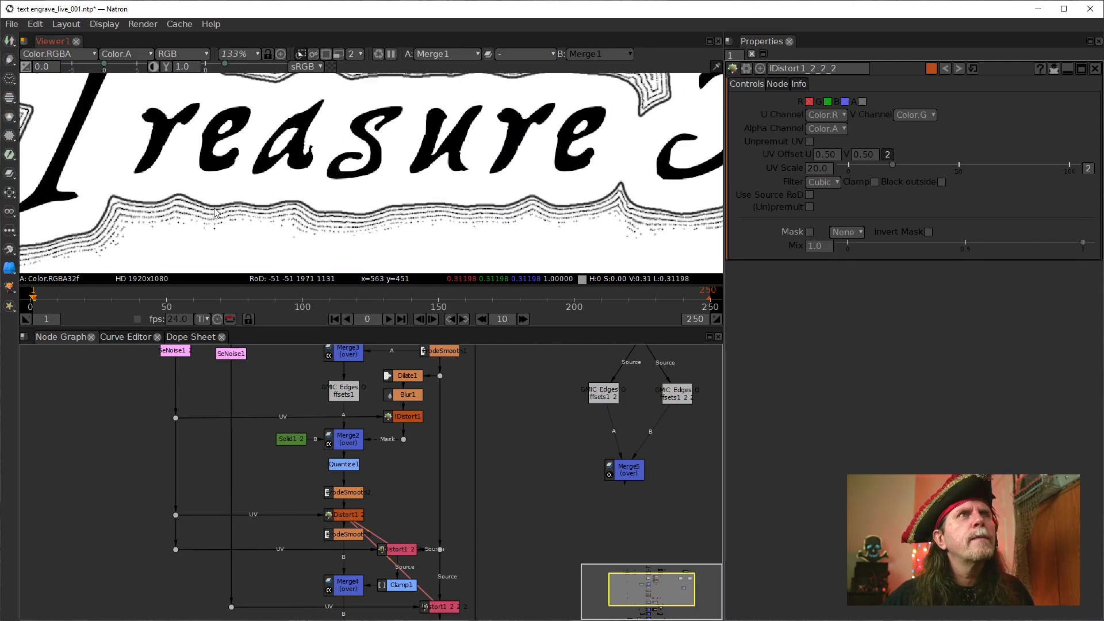
scroll(454, 211, down, 1)
drag(368, 188, 411, 224)
drag(184, 138, 311, 152)
scroll(184, 150, up, 4)
drag(393, 166, 292, 188)
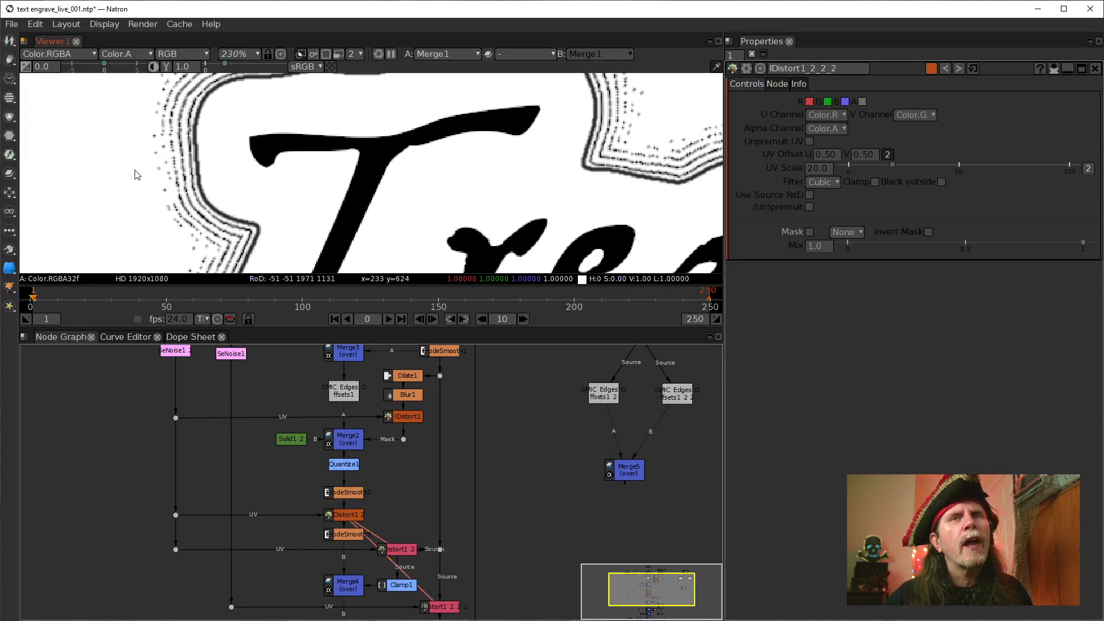
scroll(259, 198, down, 2)
scroll(311, 213, down, 1)
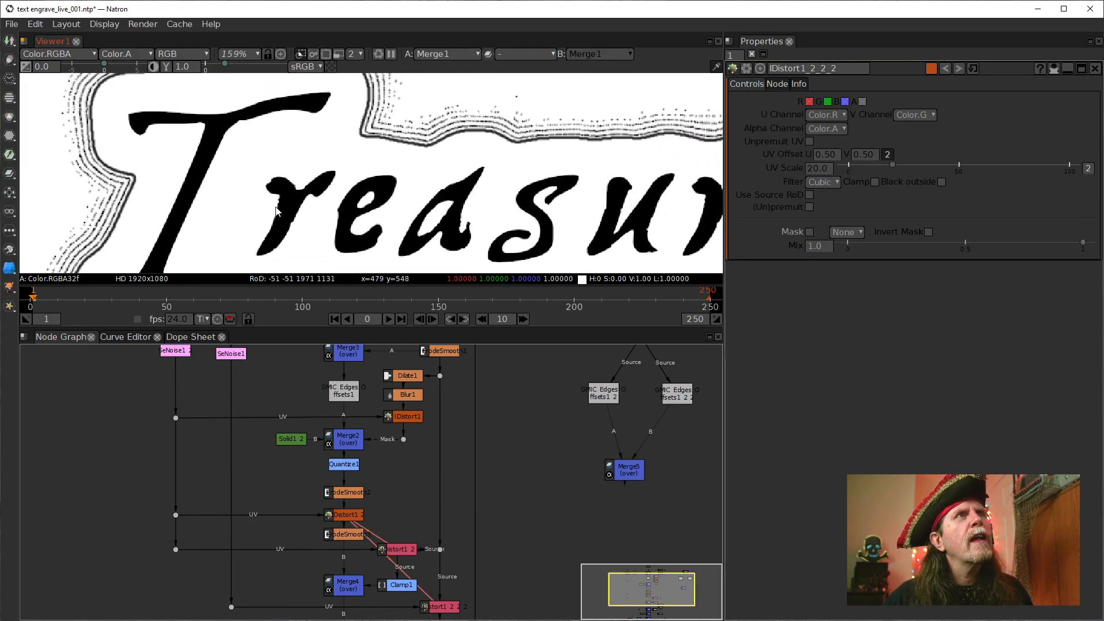
scroll(379, 247, down, 1)
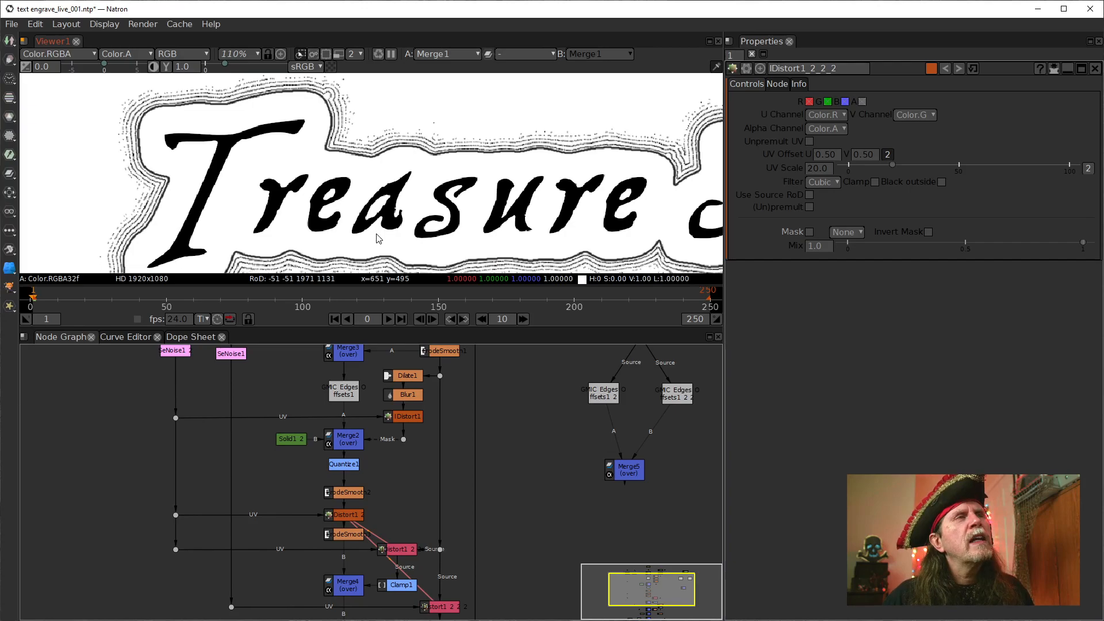
scroll(355, 221, down, 1)
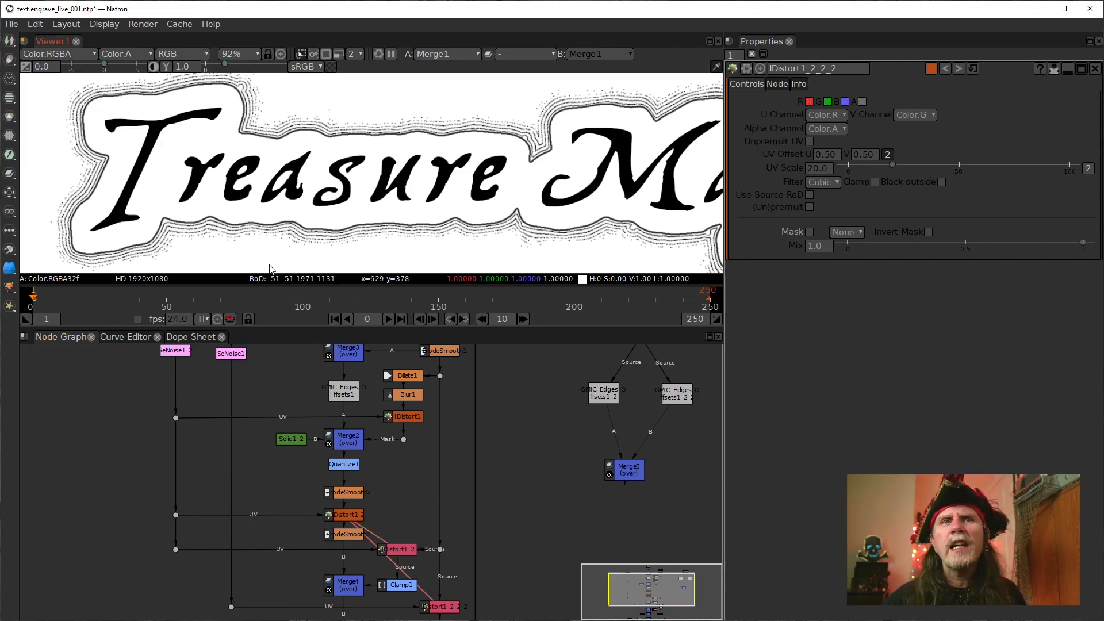
drag(311, 429, 312, 474)
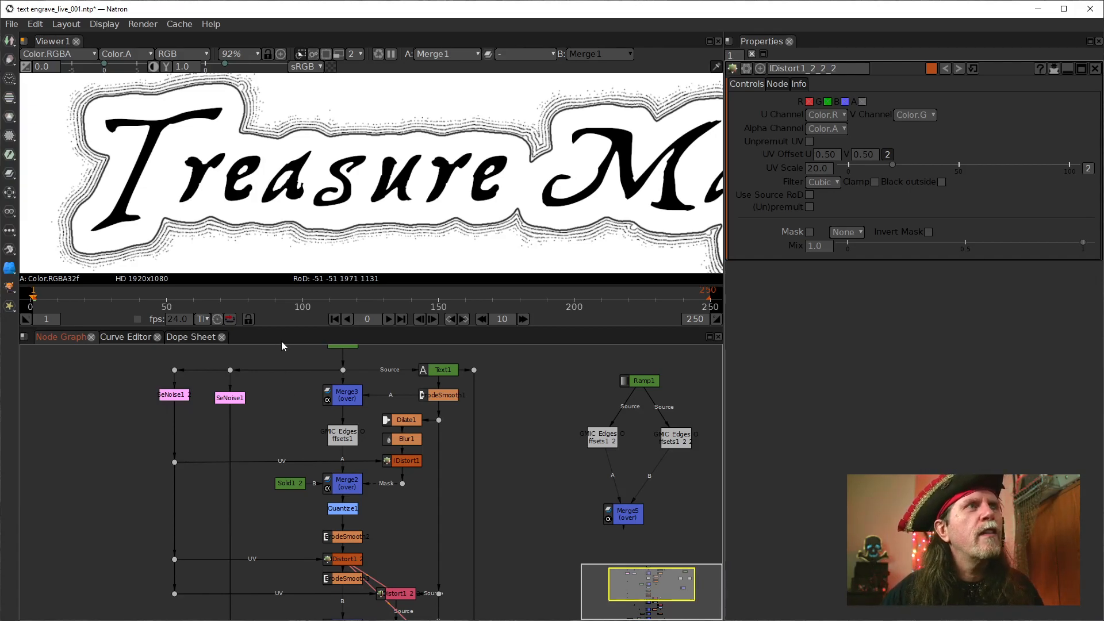
drag(284, 504, 298, 430)
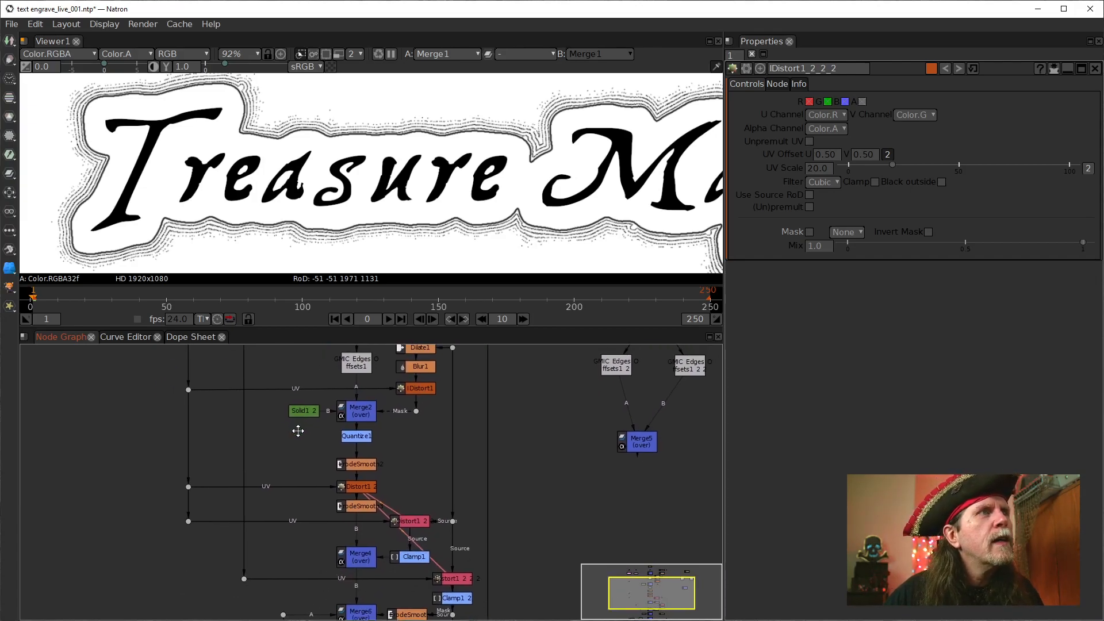
drag(317, 494, 319, 466)
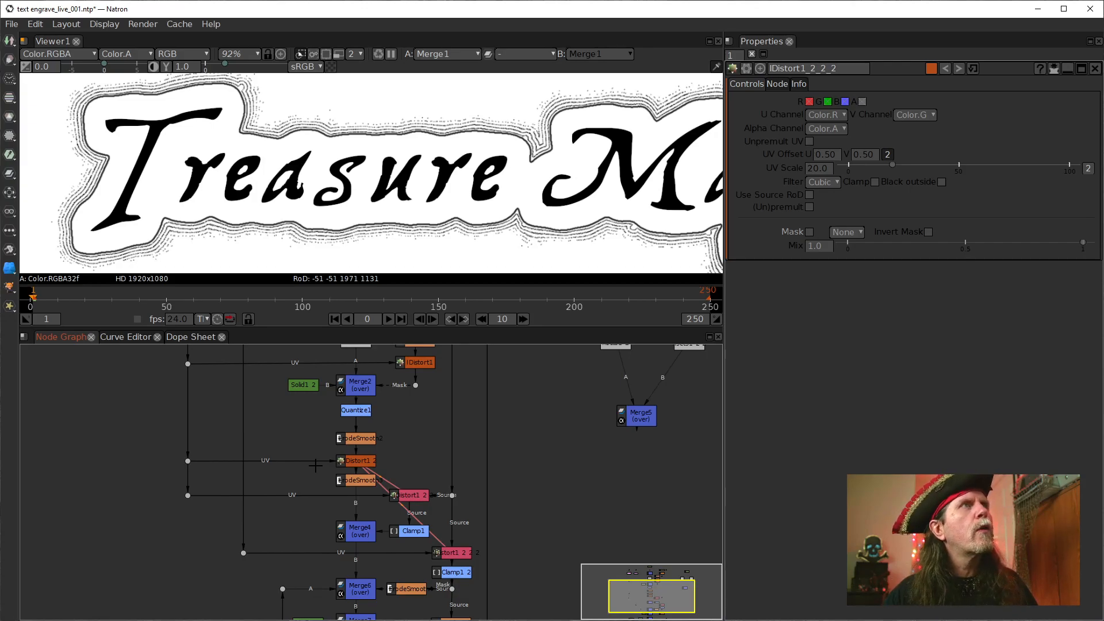
drag(306, 424, 295, 537)
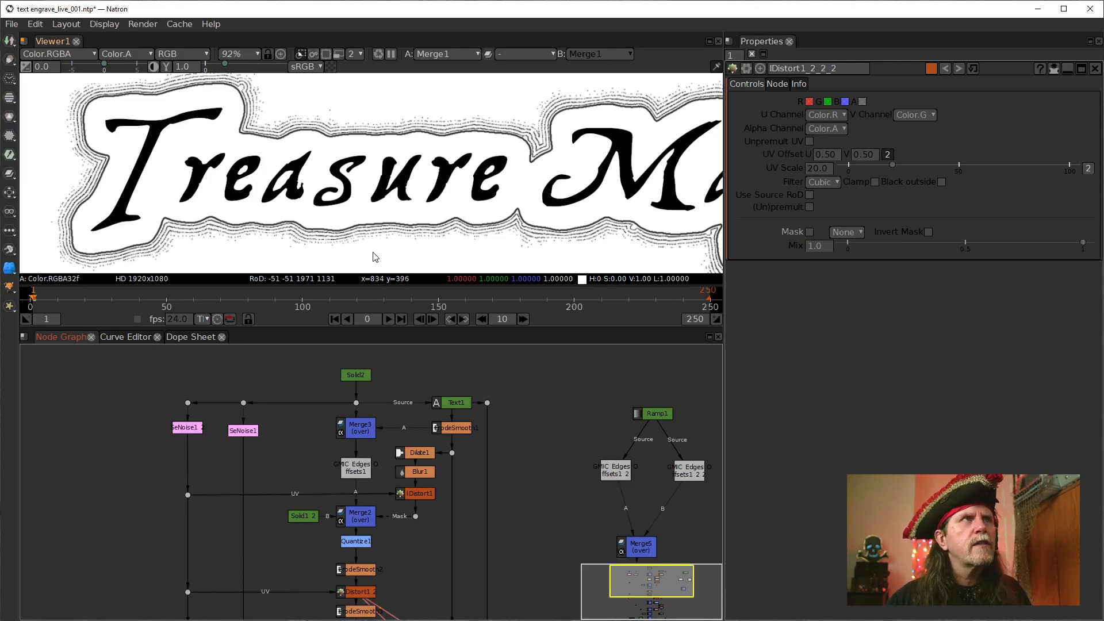
Compare the outlines around the letter T with the viewer's proxy mode enabled and disabled
click(338, 54)
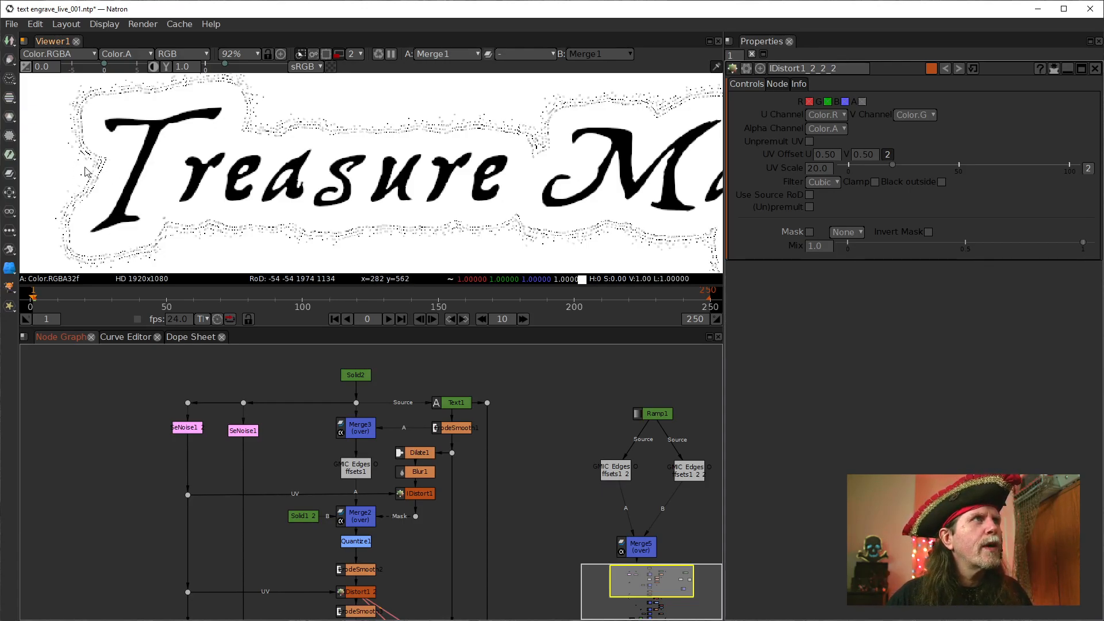
scroll(86, 176, up, 5)
scroll(112, 187, up, 4)
drag(152, 196, 335, 222)
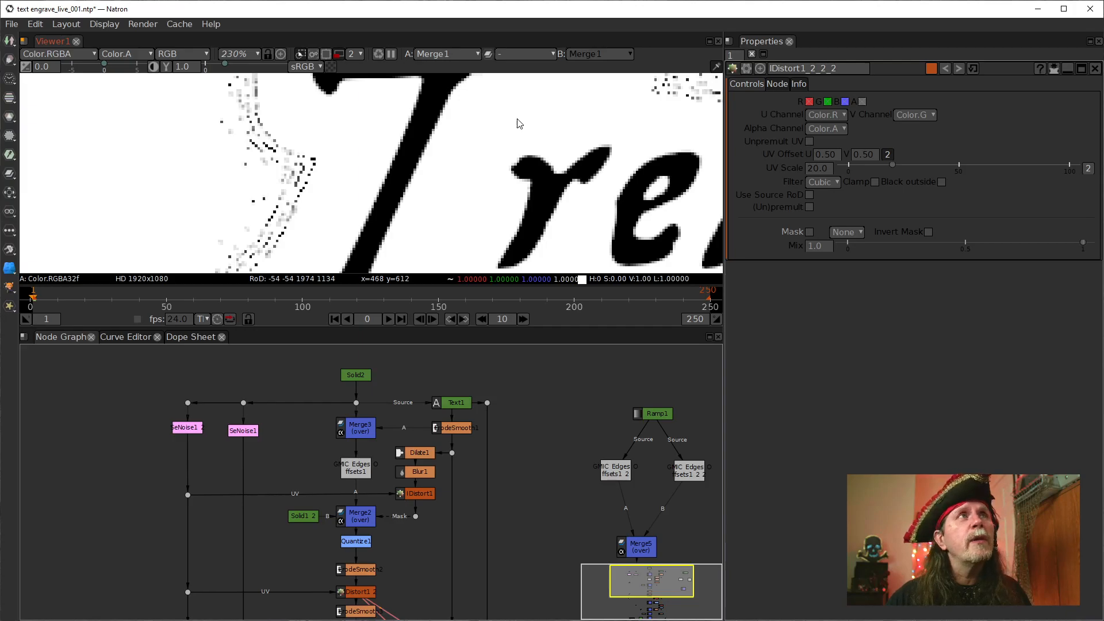
click(339, 56)
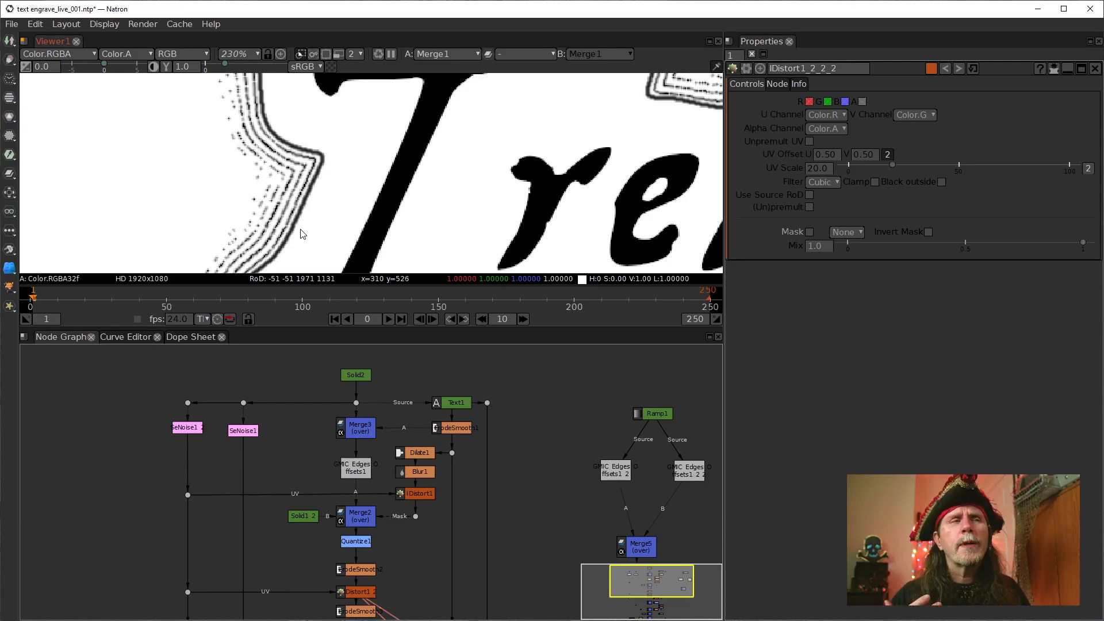
scroll(458, 213, down, 3)
drag(452, 201, 441, 200)
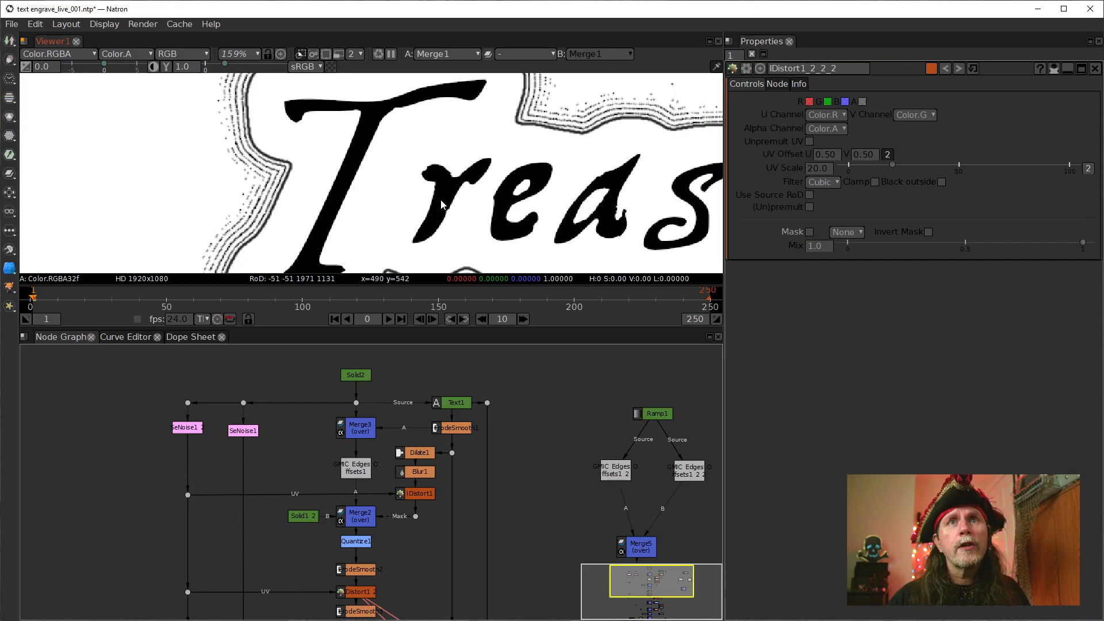
Trace SeNoise1's connection down to the cloned IDistort and open SeNoise1's properties
mouse_move(295, 484)
mouse_down()
mouse_move(279, 395)
mouse_move(279, 469)
mouse_up()
click(217, 408)
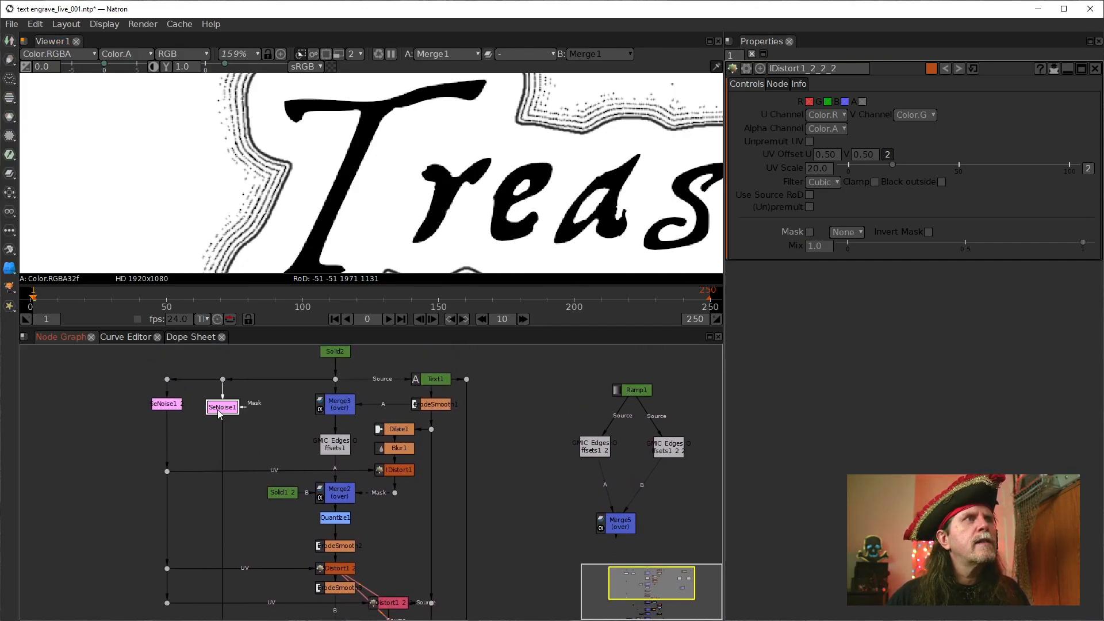
drag(304, 460, 292, 364)
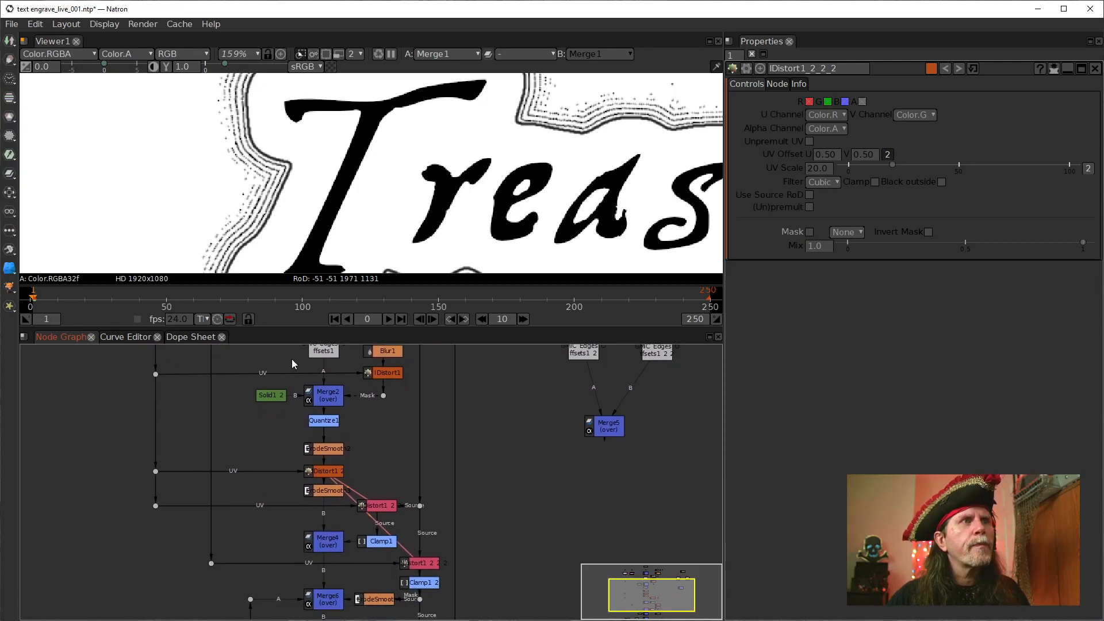
drag(294, 456, 297, 536)
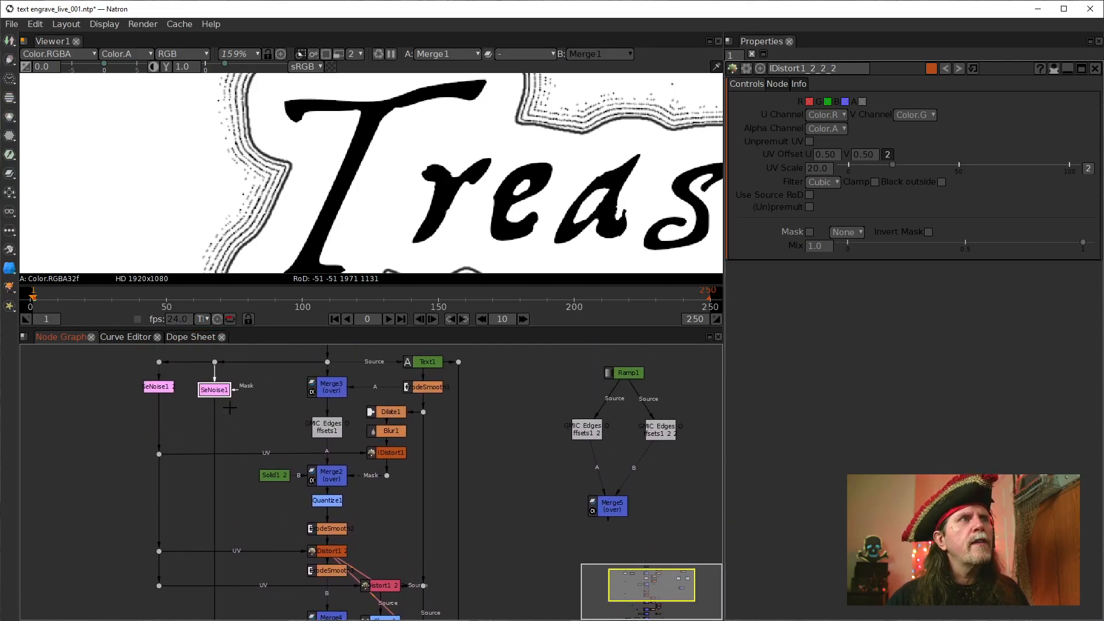
double_click(206, 390)
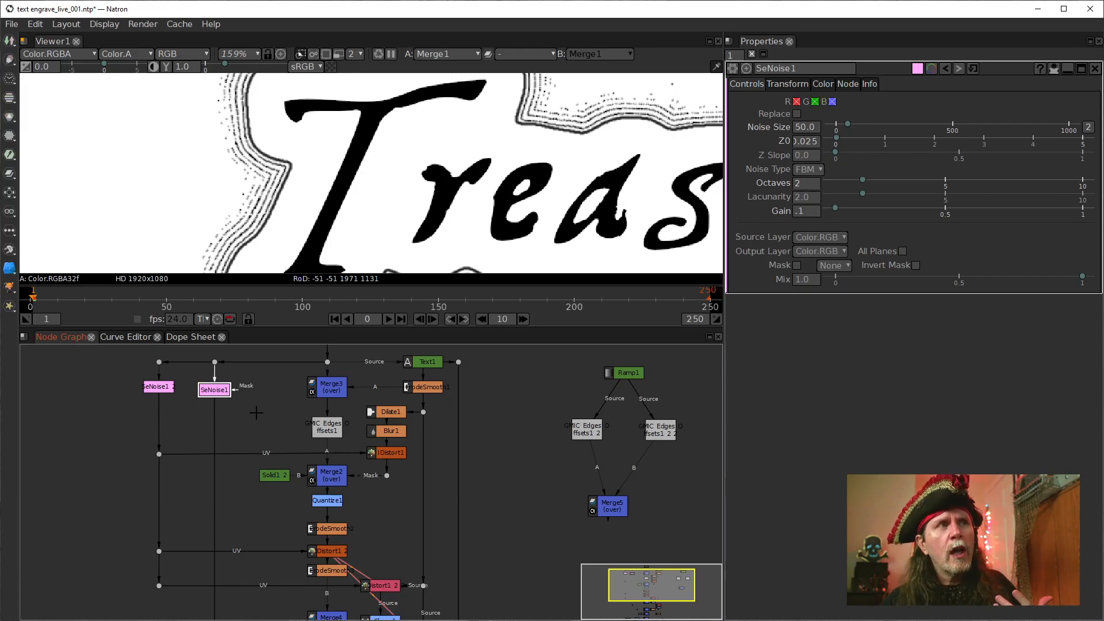
drag(361, 479, 334, 373)
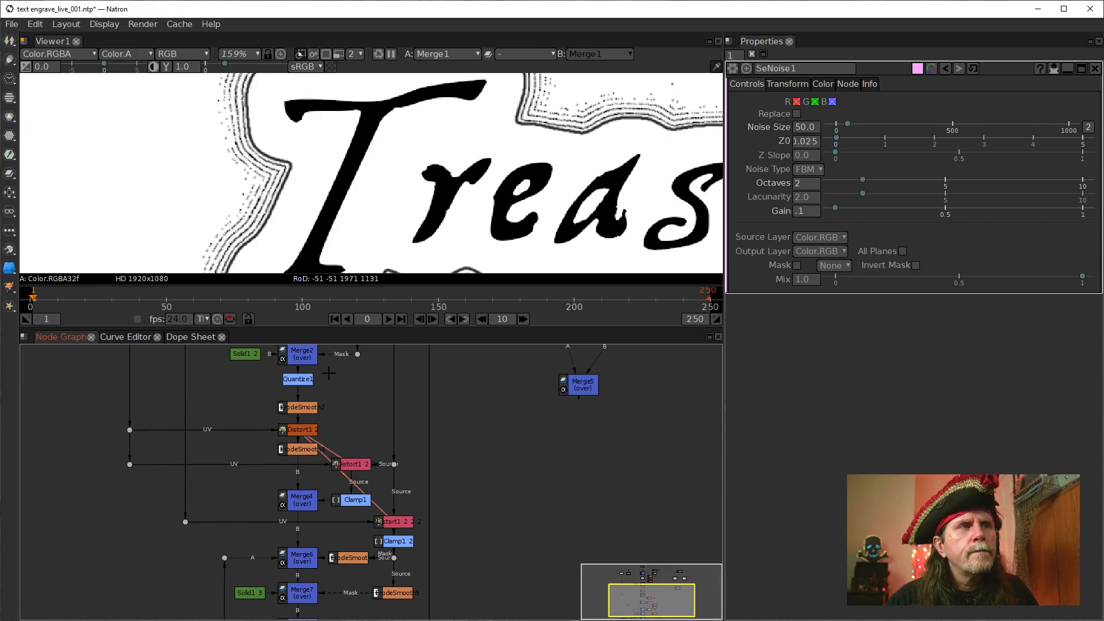
drag(490, 577, 502, 499)
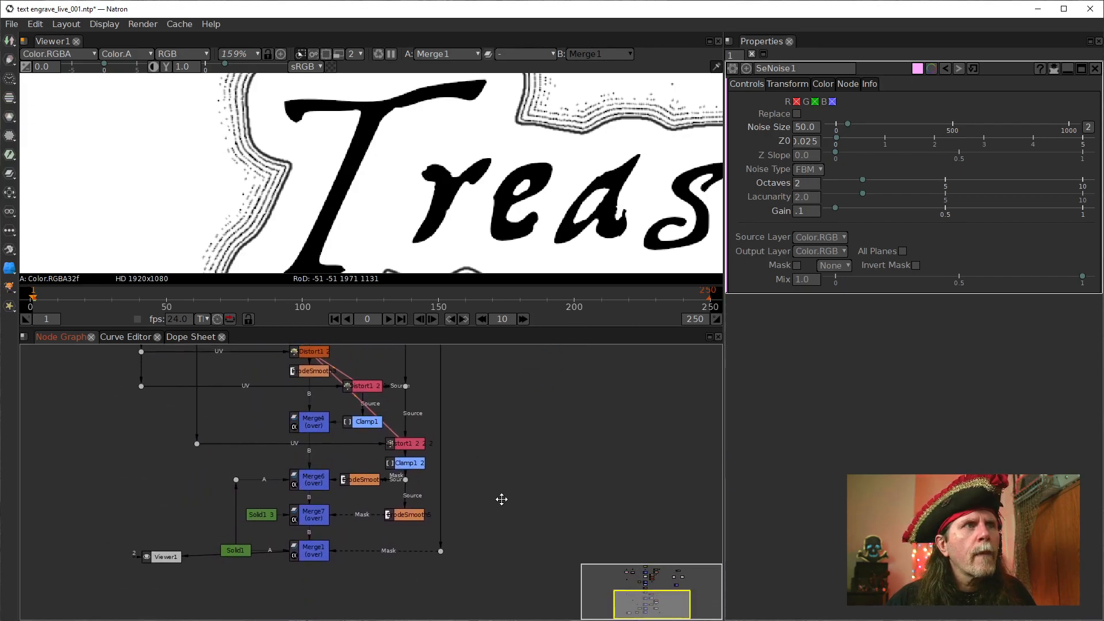
drag(508, 578, 70, 468)
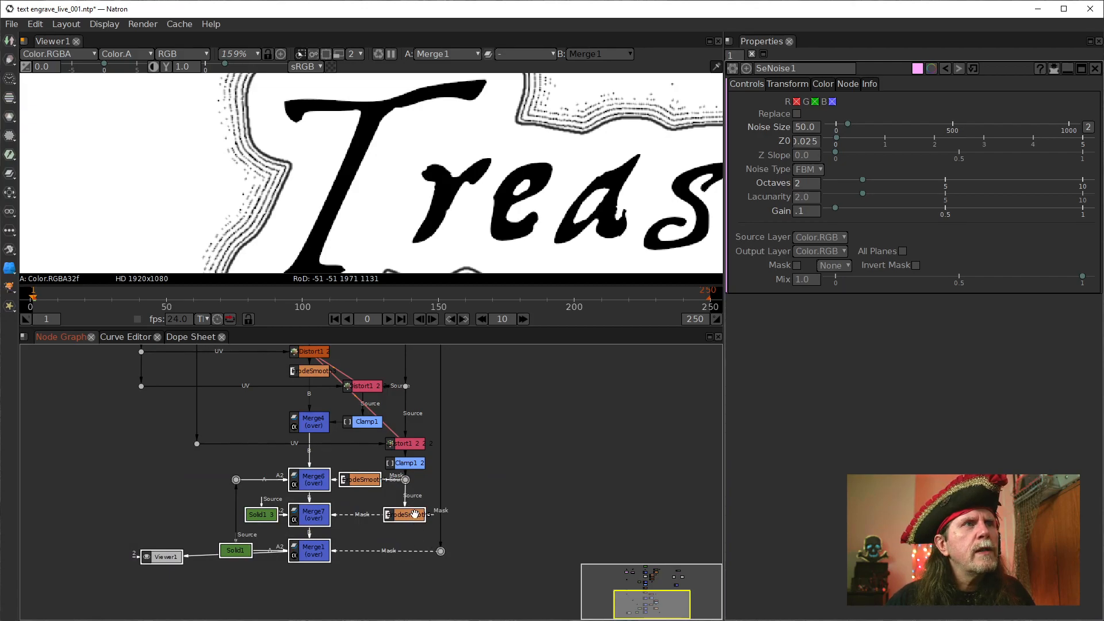
click(486, 578)
drag(493, 583, 184, 455)
click(508, 578)
drag(512, 601, 176, 473)
click(521, 587)
drag(518, 584, 175, 467)
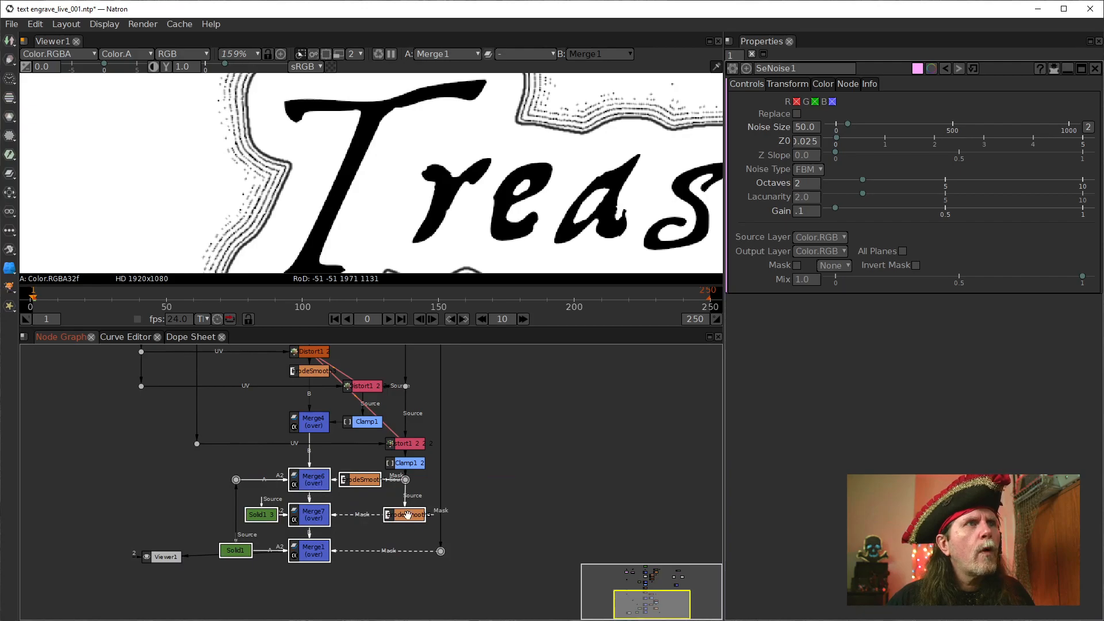
click(472, 537)
Move Merge1, its mask dot and Solid1 down to free space beneath Merge7
drag(440, 551, 441, 582)
drag(301, 561, 313, 587)
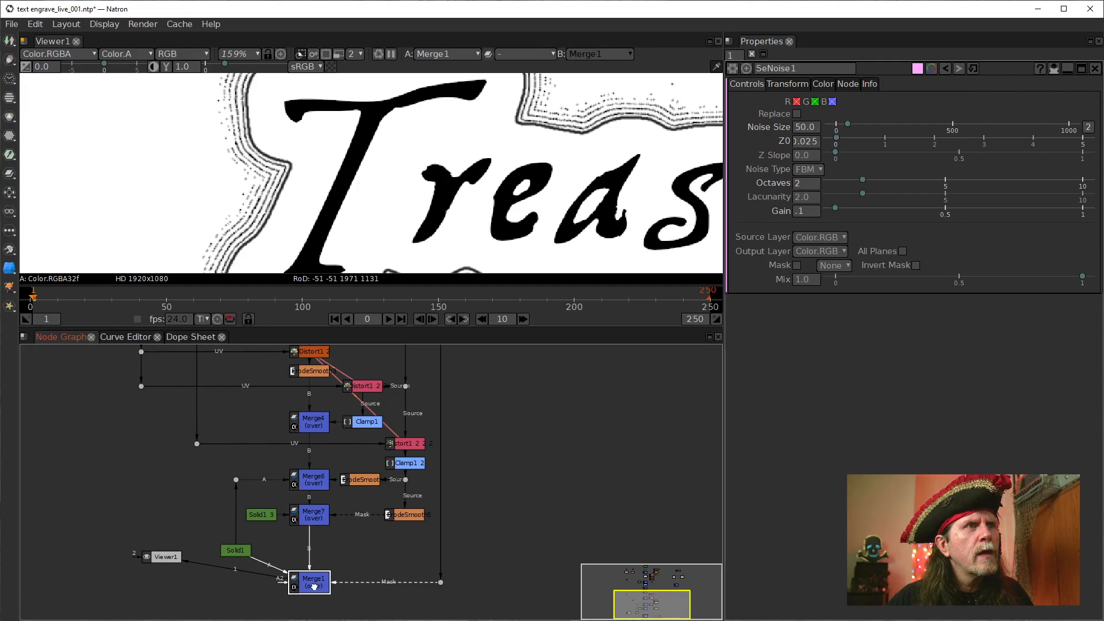
drag(231, 554, 233, 583)
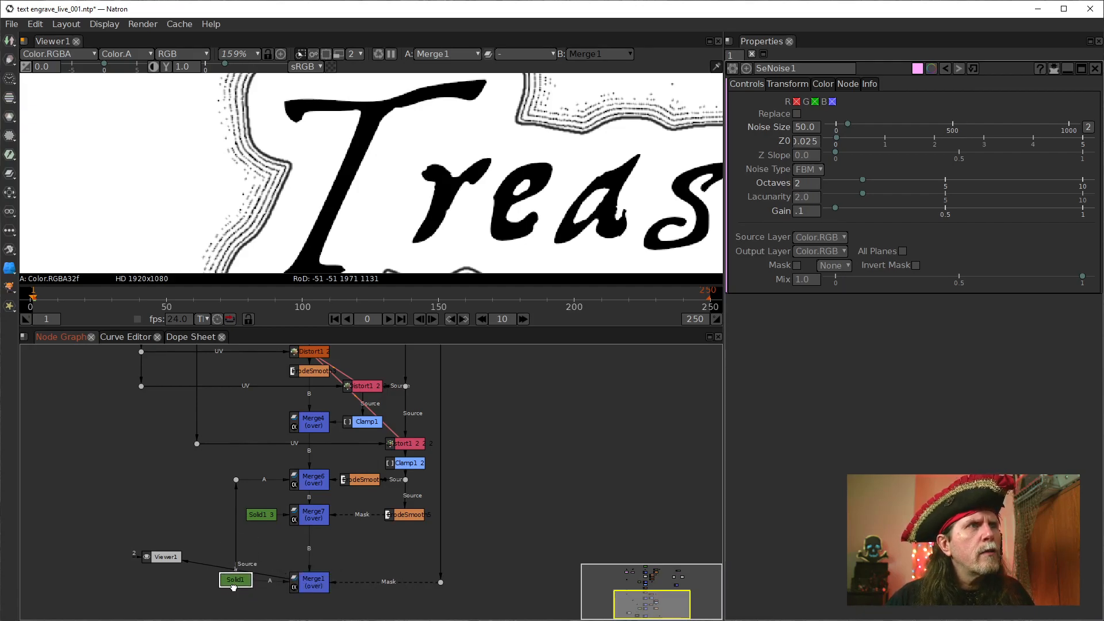
Move Merge6, Merge7, Solid1_3, their smoothing nodes and connector dots down together, closer to Merge1
drag(516, 552, 150, 474)
drag(467, 551, 152, 471)
drag(366, 481, 366, 512)
click(494, 535)
click(405, 542)
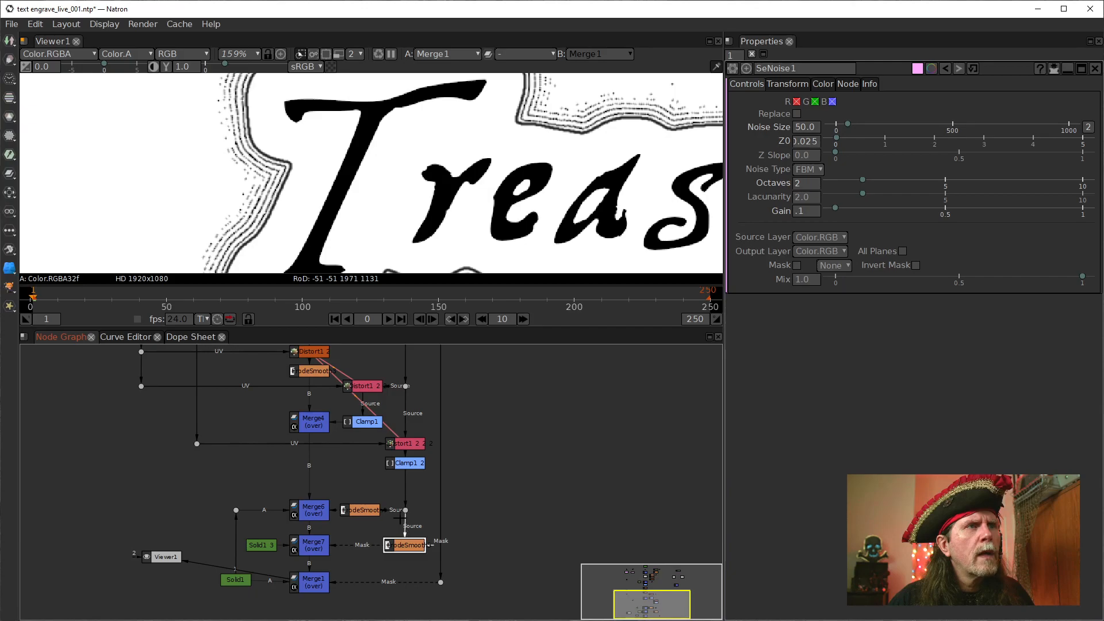
click(405, 512)
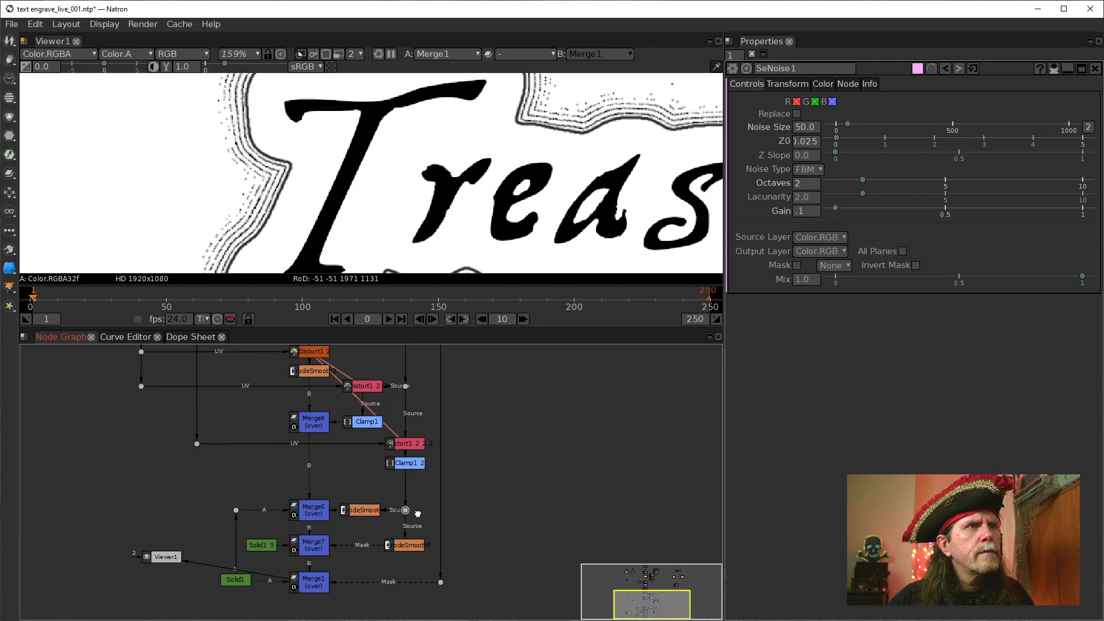
click(408, 542)
click(310, 548)
drag(321, 549, 351, 550)
drag(295, 517, 302, 545)
mouse_move(330, 585)
mouse_down()
mouse_move(359, 585)
mouse_move(329, 585)
mouse_up()
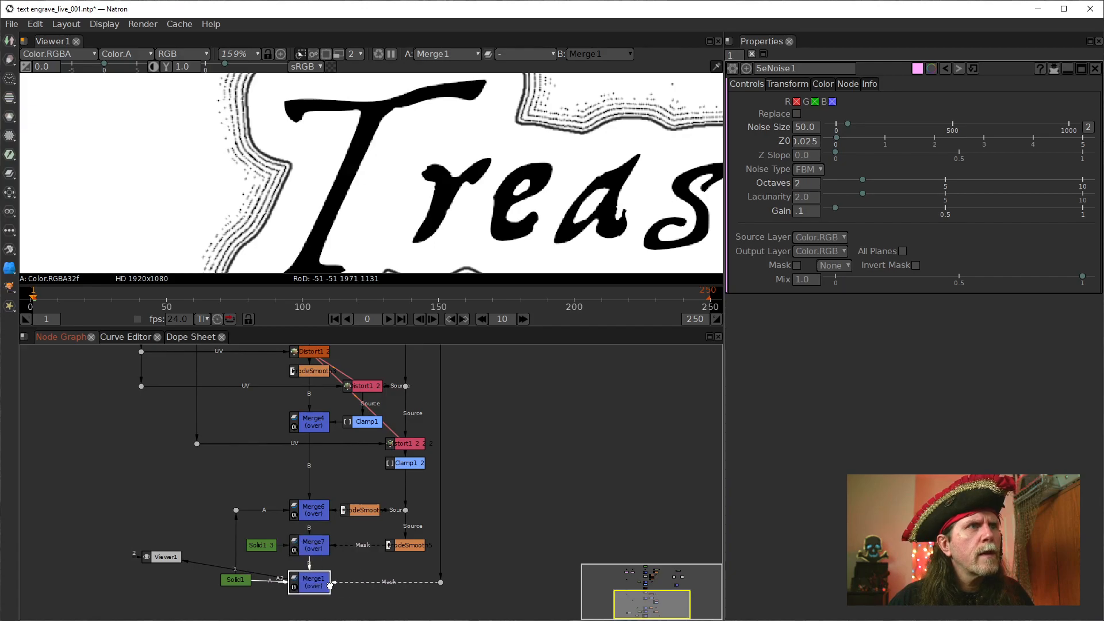
Align Solid1_3, Solid1 and the connector dot feeding Merge6's A input beside the lower merge nodes
drag(260, 545, 265, 545)
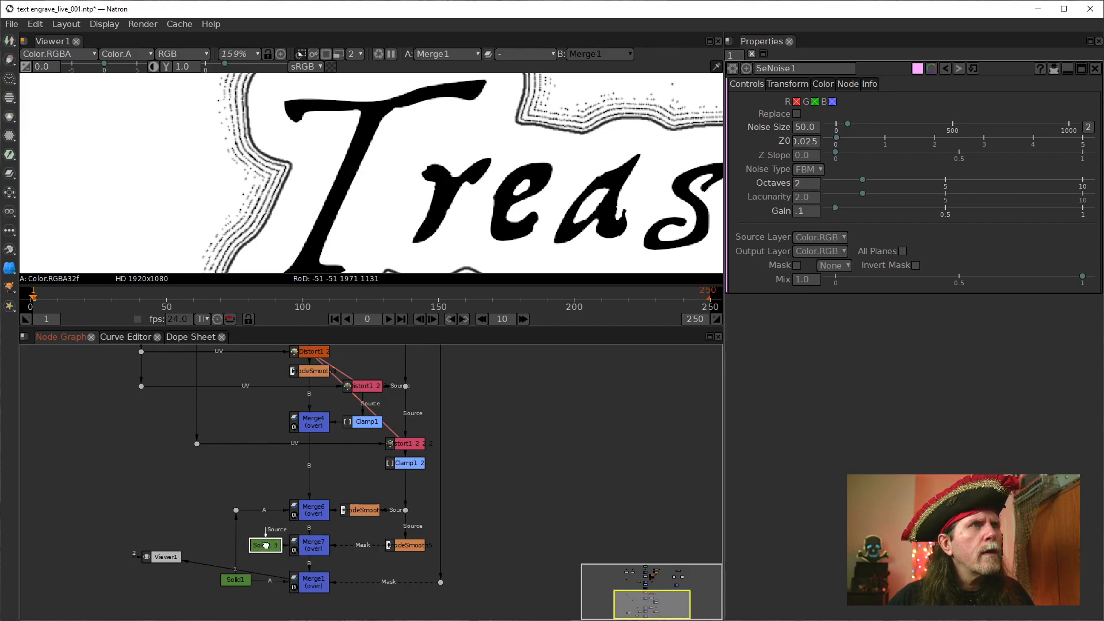
click(235, 511)
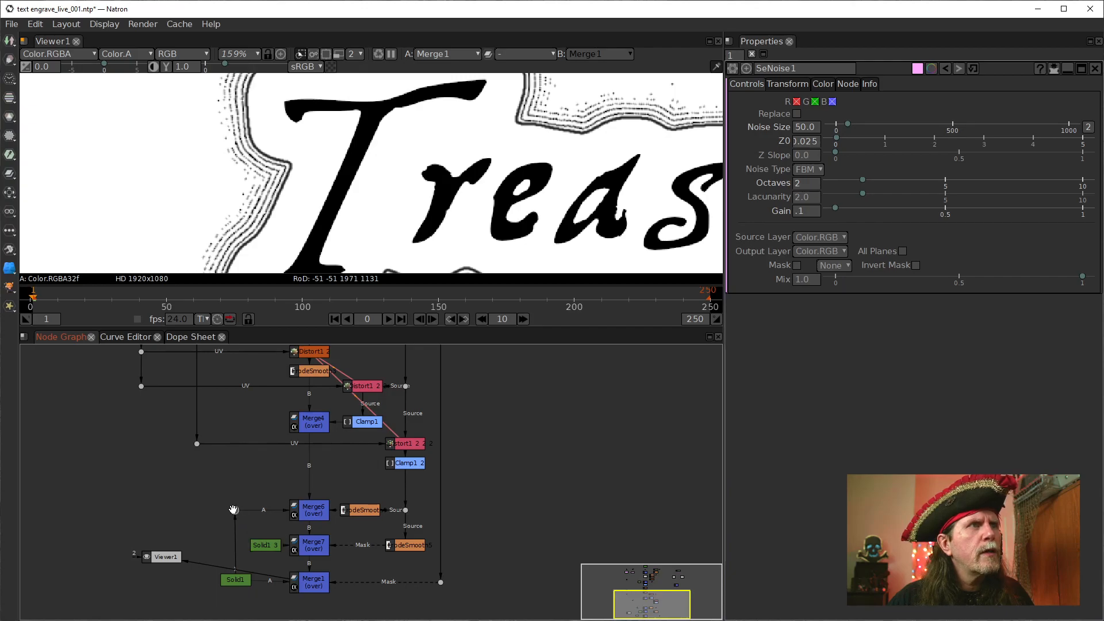
mouse_move(234, 574)
mouse_down()
mouse_move(253, 582)
mouse_move(228, 585)
mouse_move(248, 585)
mouse_move(233, 561)
mouse_move(234, 578)
mouse_up()
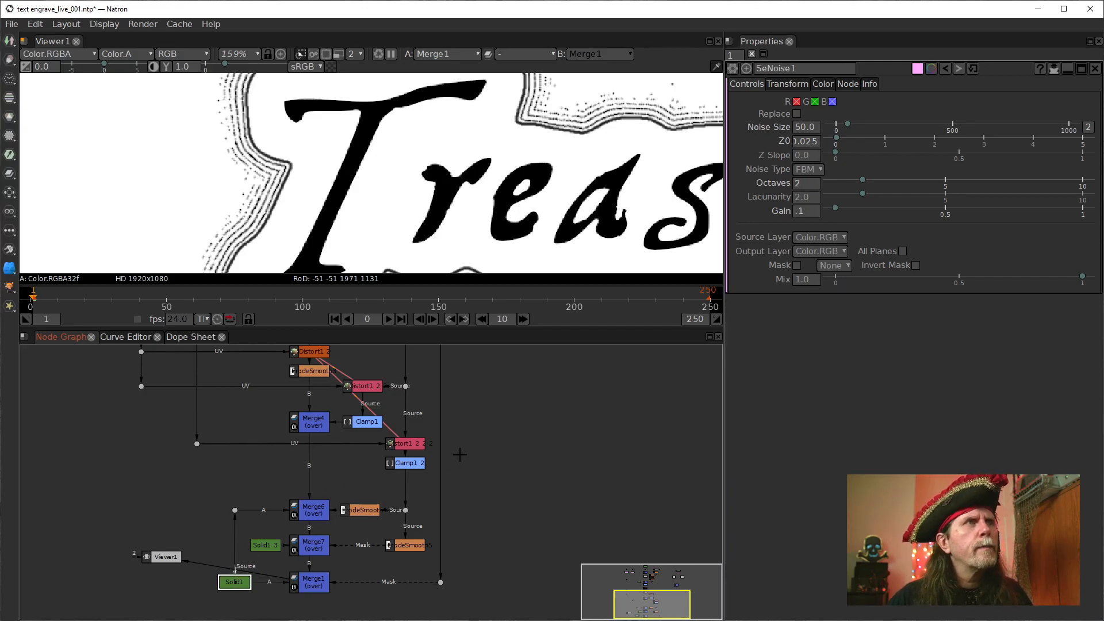
Show the output of Clamp1_2 in the viewer
drag(460, 454, 468, 488)
click(419, 492)
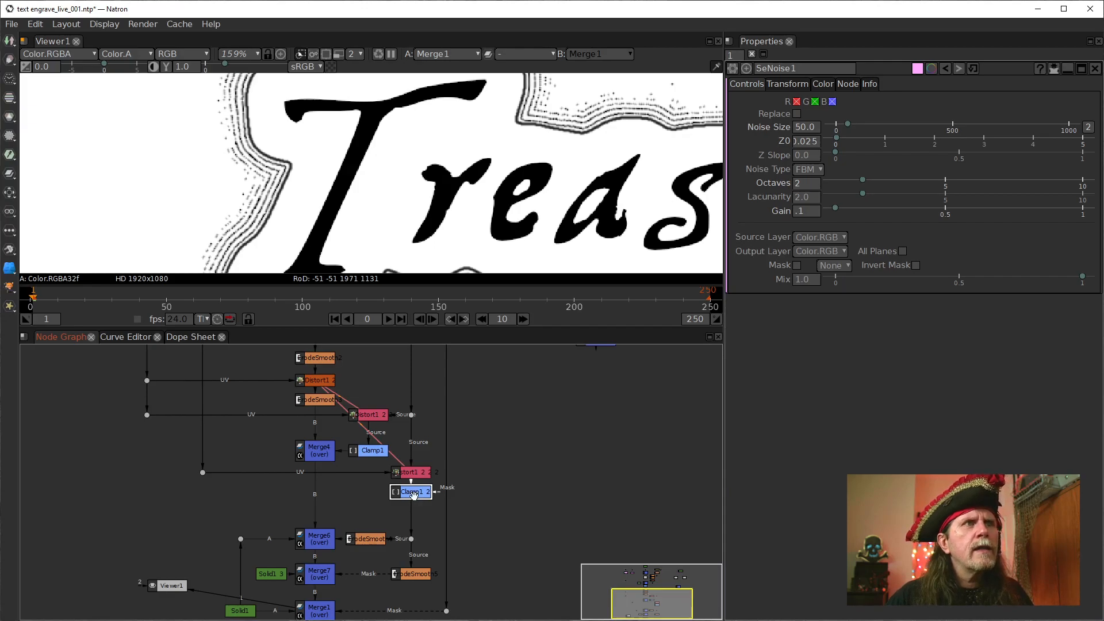
key(1)
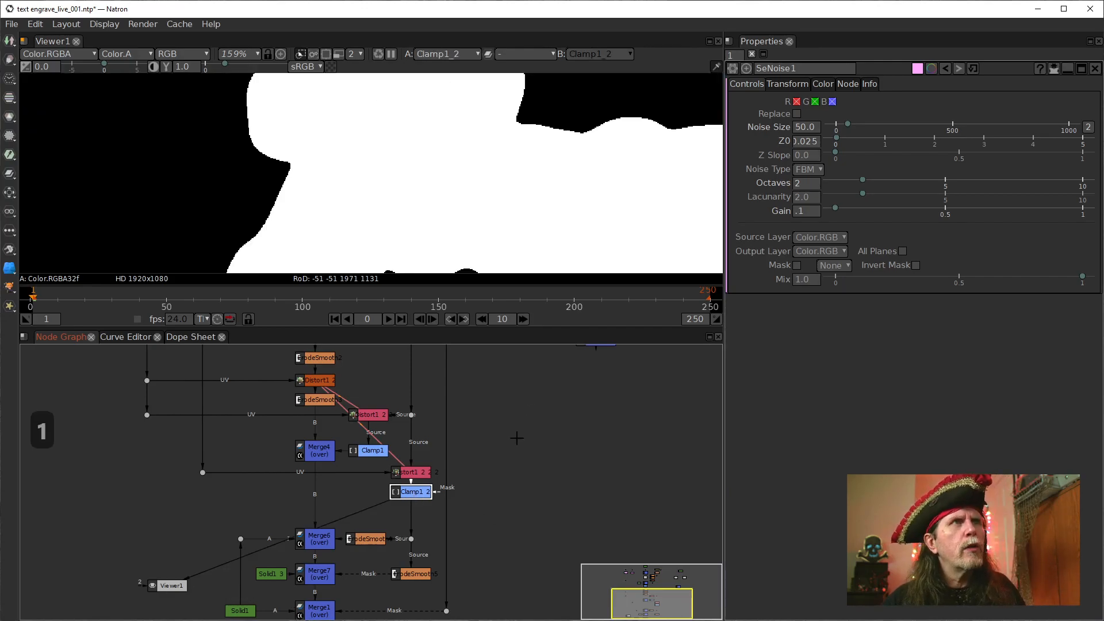
drag(512, 525, 491, 546)
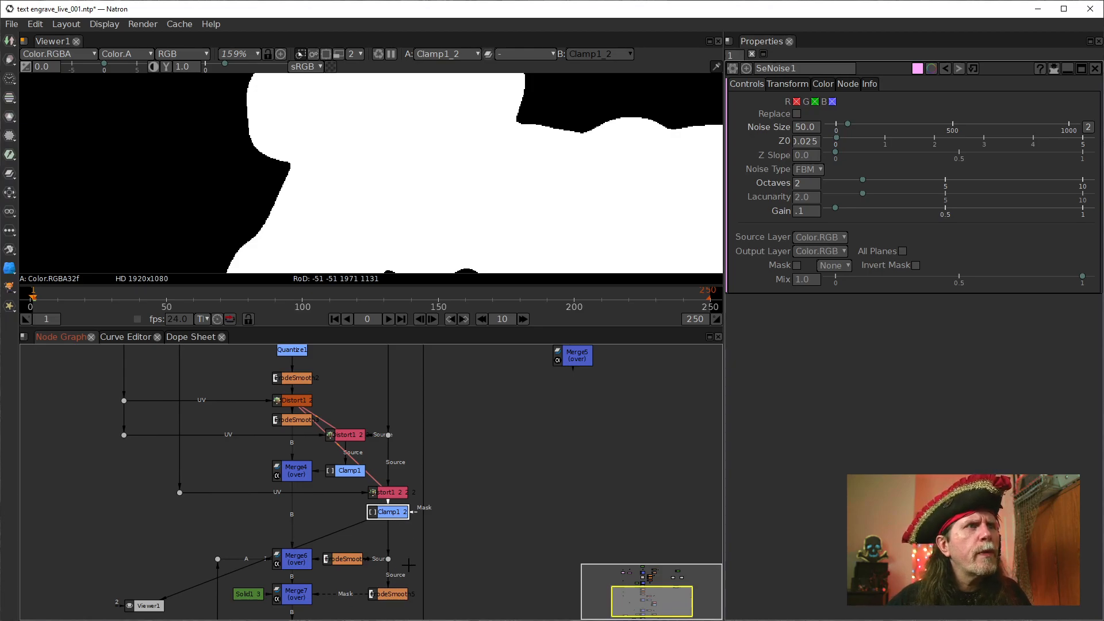
Adjust Clamp1_2's position so it sits just beneath the lowest cloned IDistort
drag(409, 566, 429, 477)
click(362, 473)
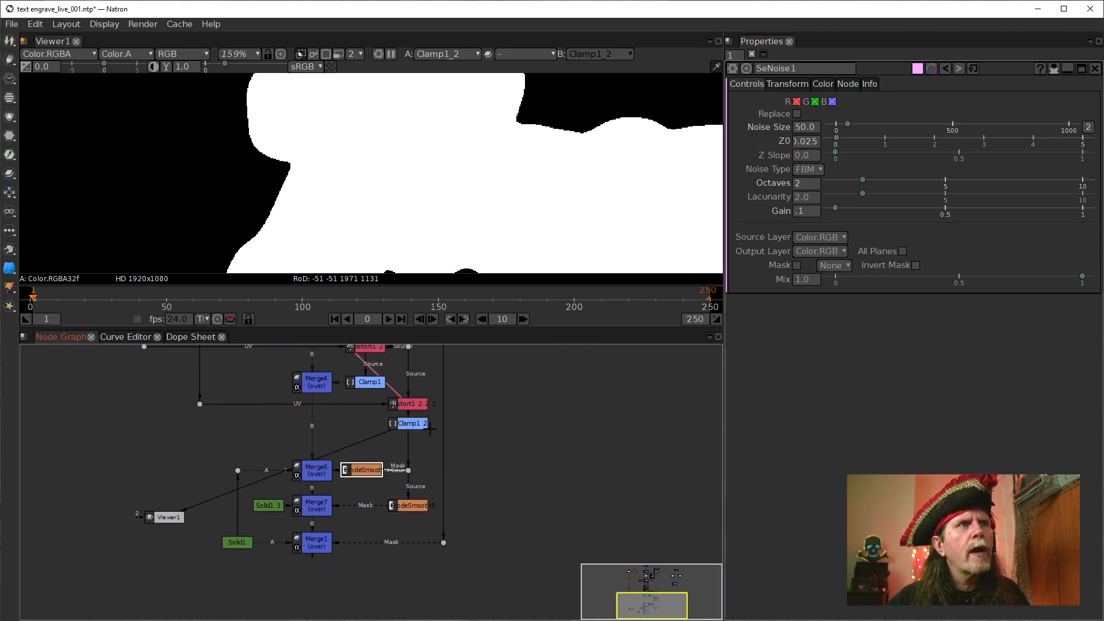
drag(425, 424, 426, 431)
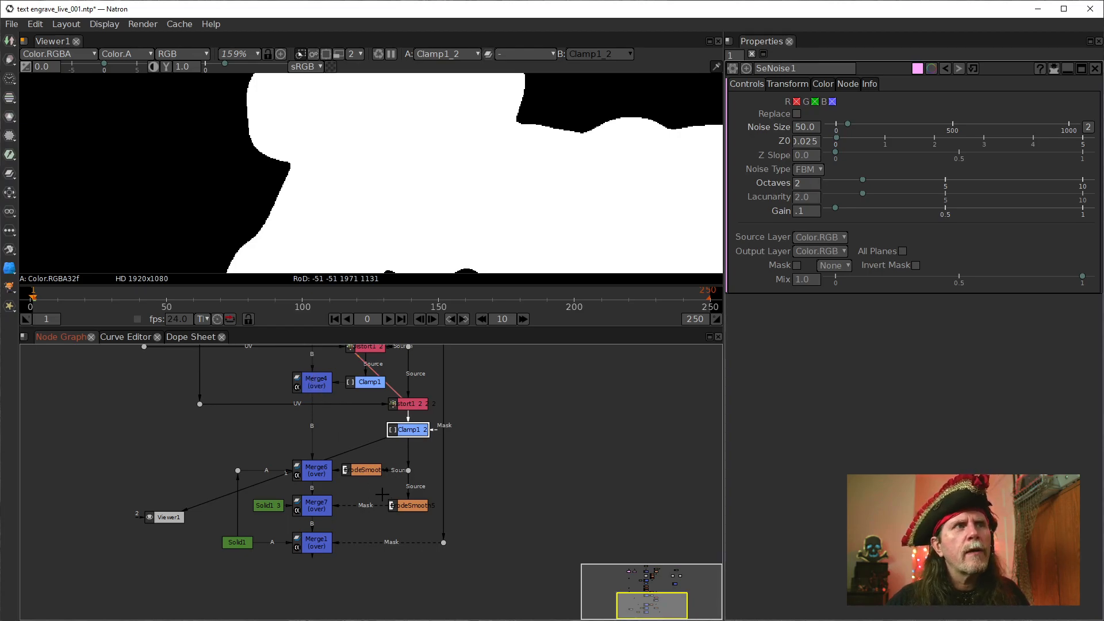
drag(494, 474, 497, 558)
drag(490, 456, 452, 462)
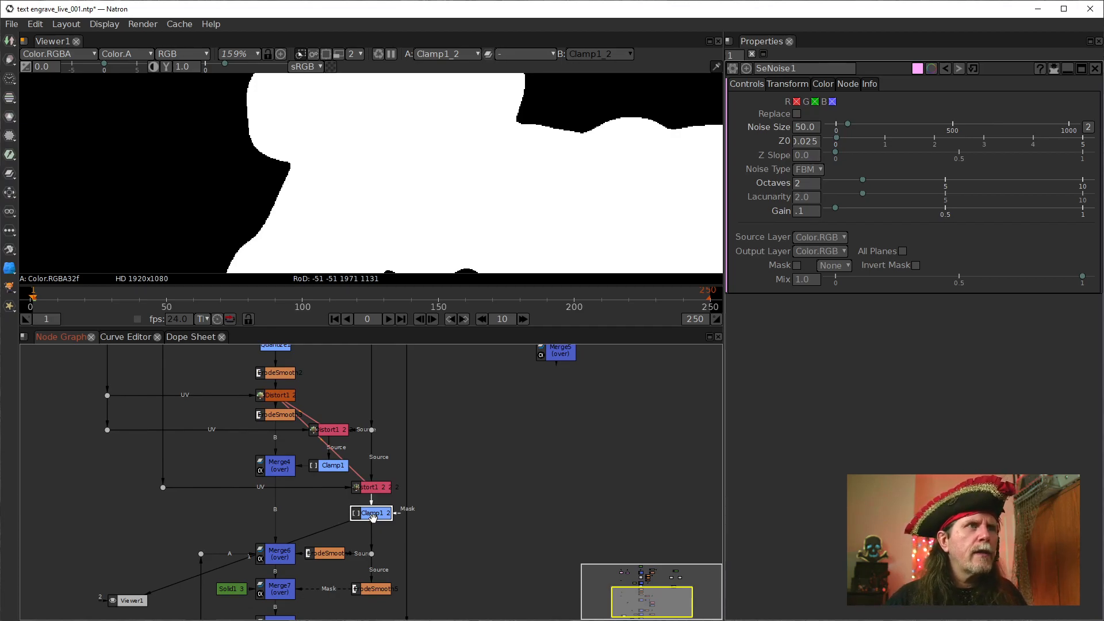
drag(373, 517, 366, 508)
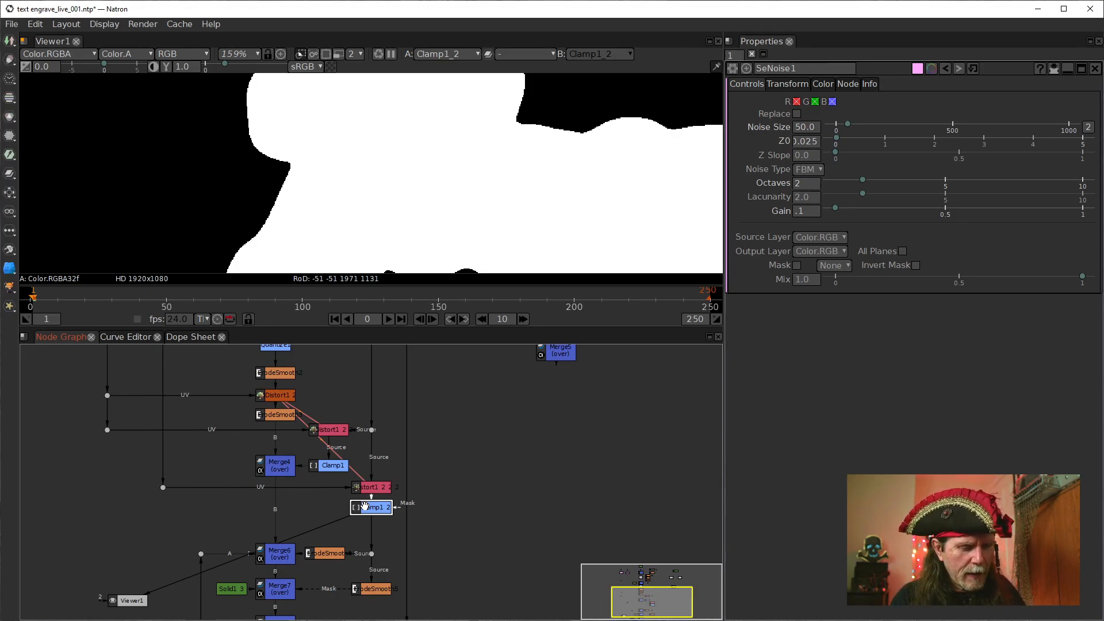
Add a DiskCache node fed by Clamp1_2, placed in the free space beside it
key(Tab)
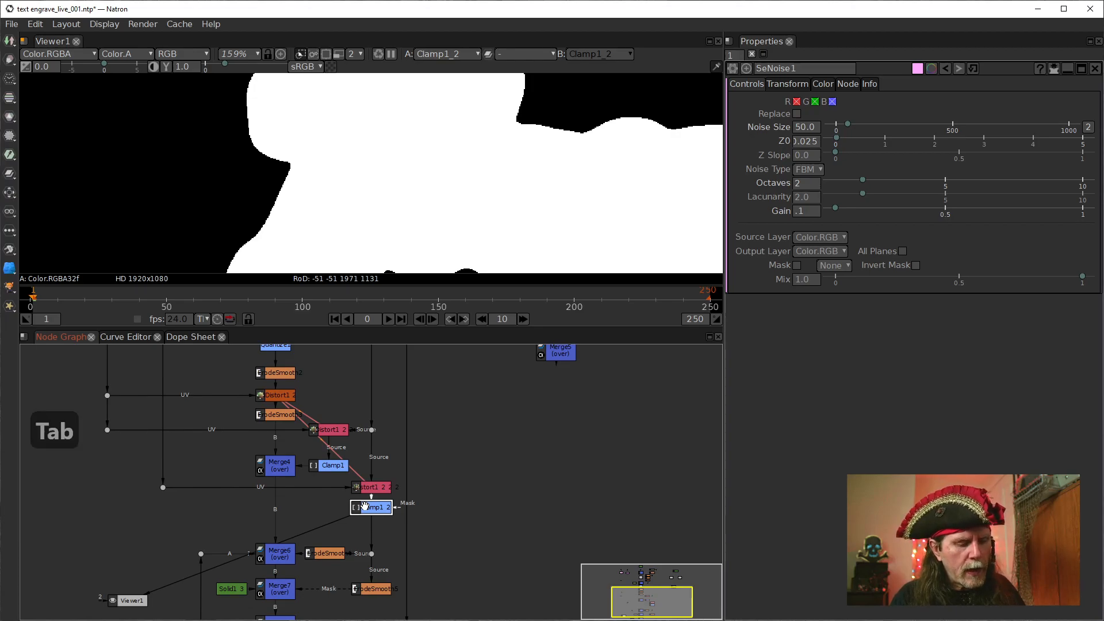
text(disk)
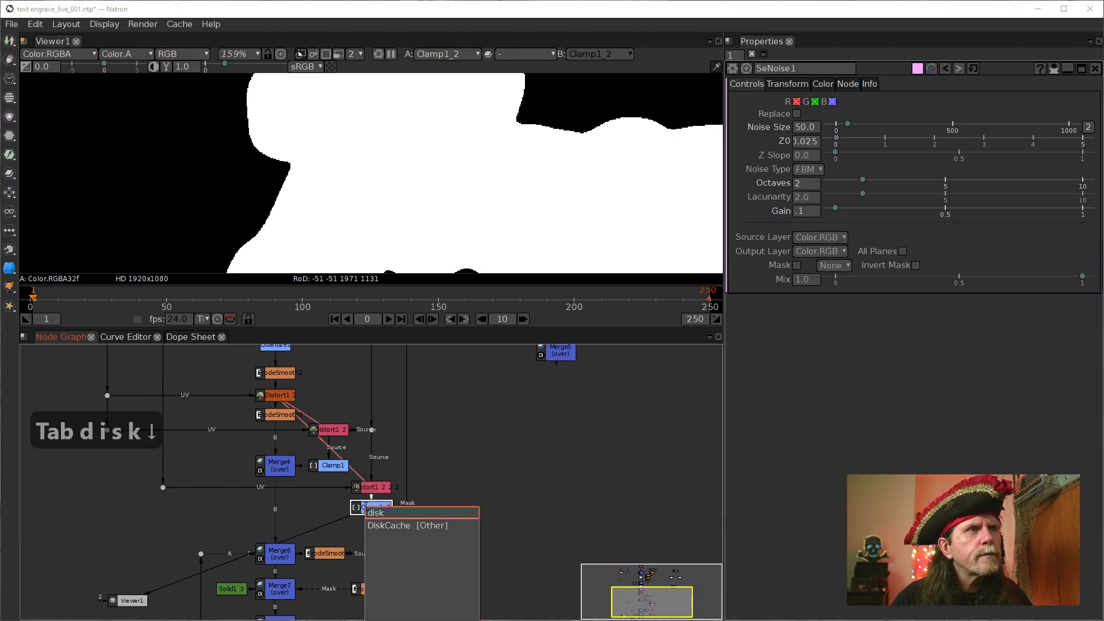
key(Down)
key(Return)
mouse_move(490, 527)
mouse_down()
mouse_move(511, 527)
mouse_move(528, 503)
mouse_move(504, 518)
mouse_up()
click(377, 509)
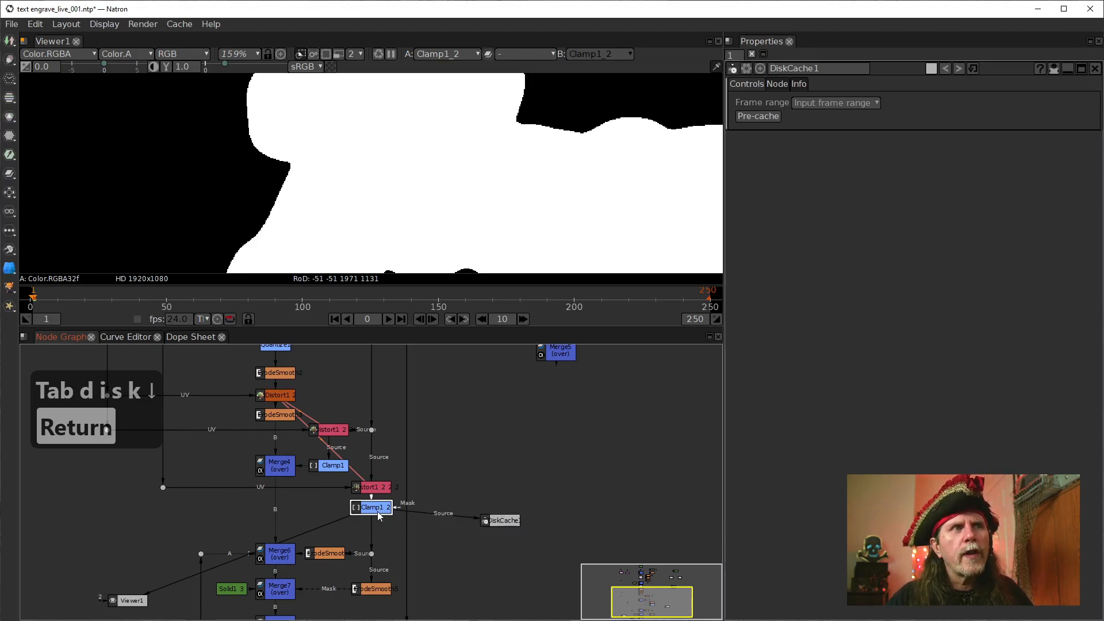
click(504, 521)
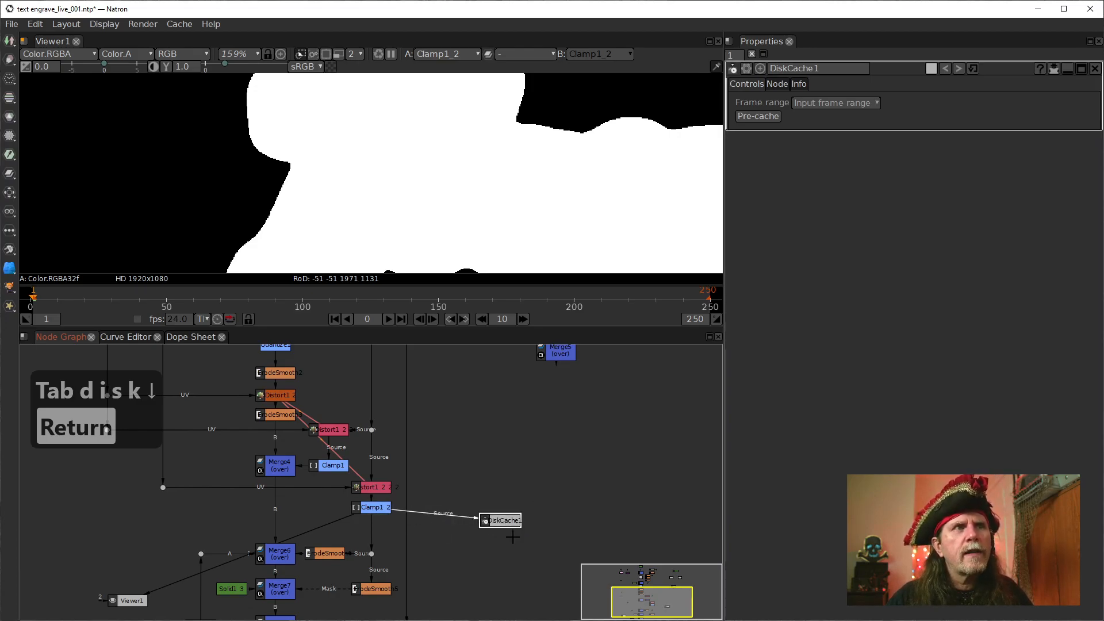
Set DiskCache1's frame range to Manual with the last frame at 1
click(849, 103)
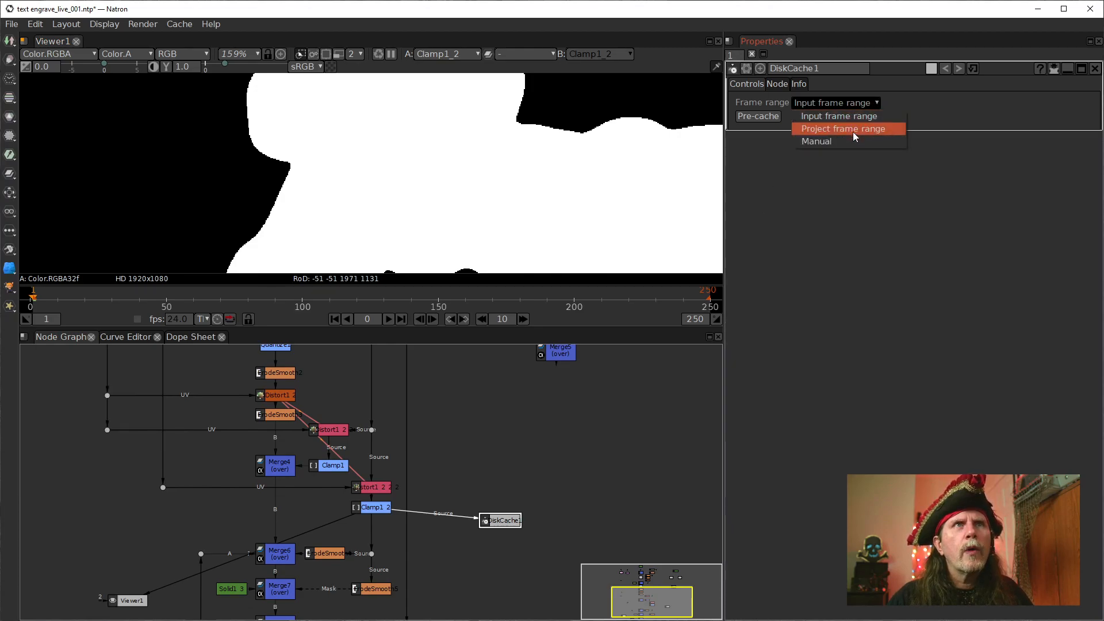
click(817, 141)
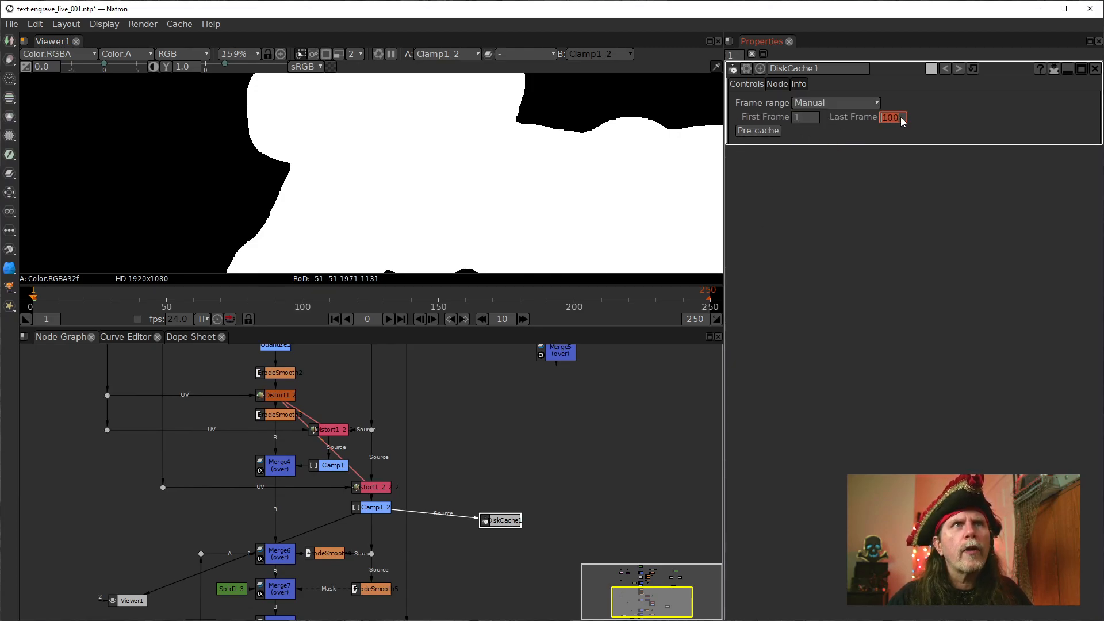
text(1)
key(Return)
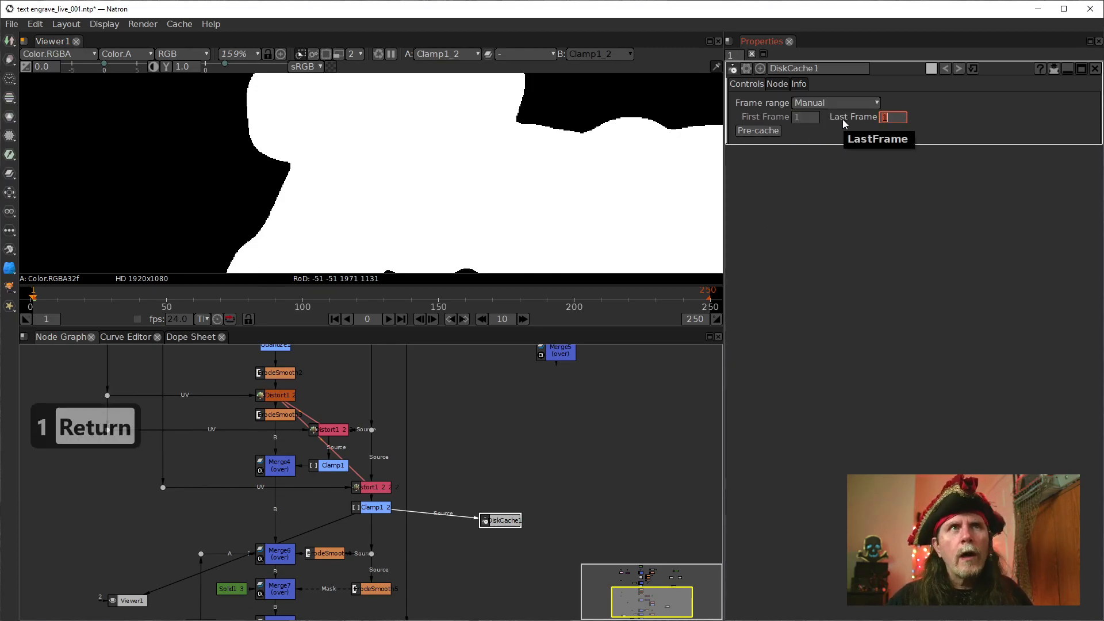
Insert DiskCache1 into the connection beneath Clamp1_2 and tidy the spacing of both nodes
drag(507, 521, 379, 526)
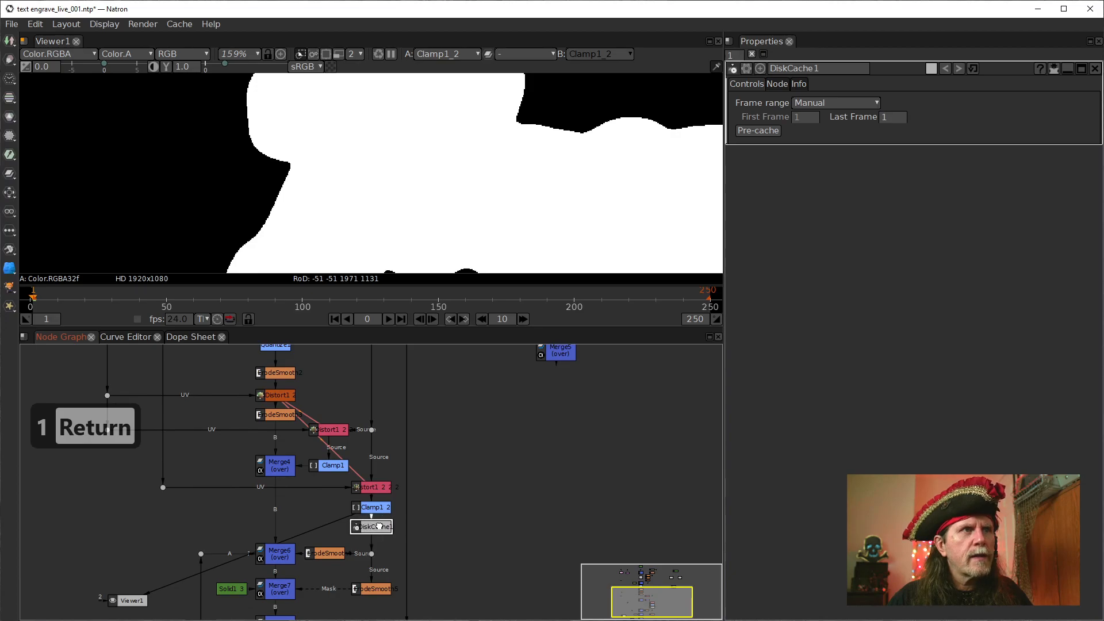
click(384, 506)
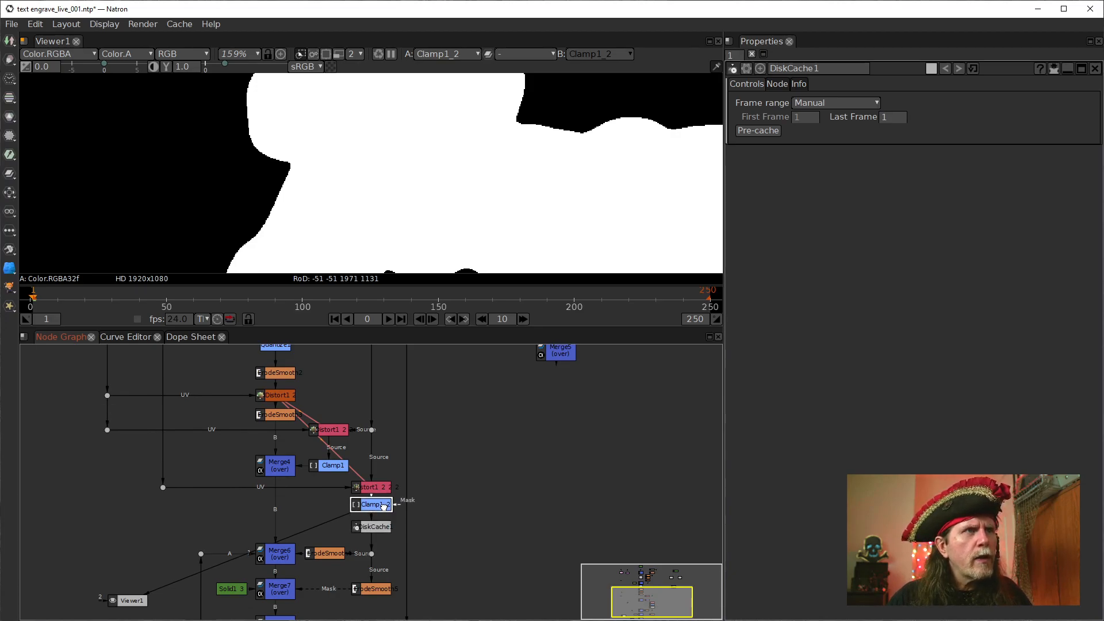
click(372, 529)
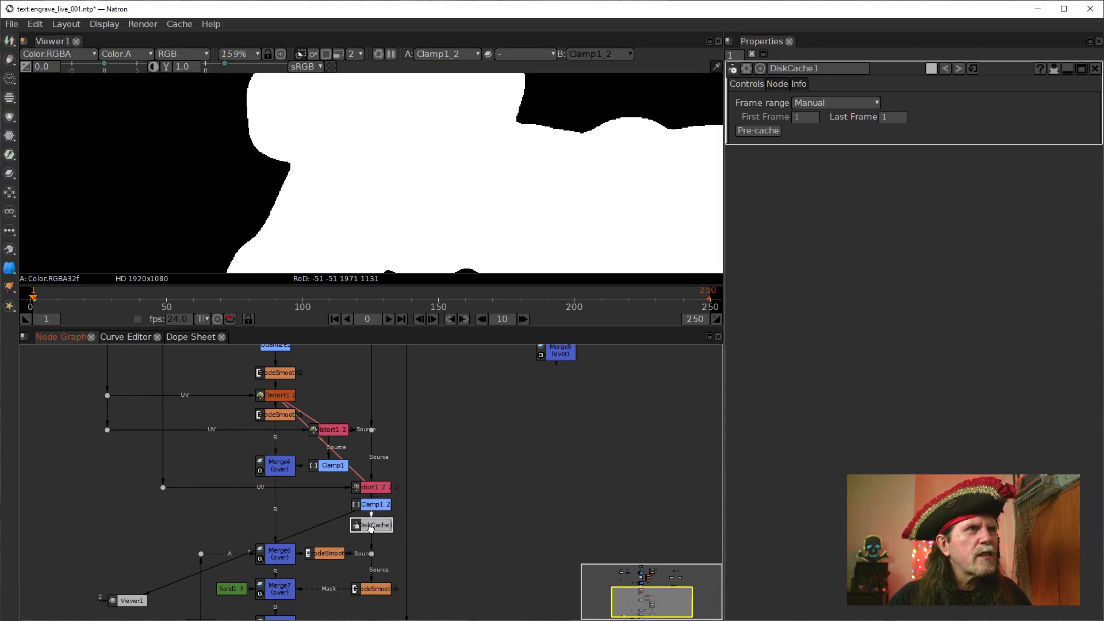
drag(393, 579, 391, 543)
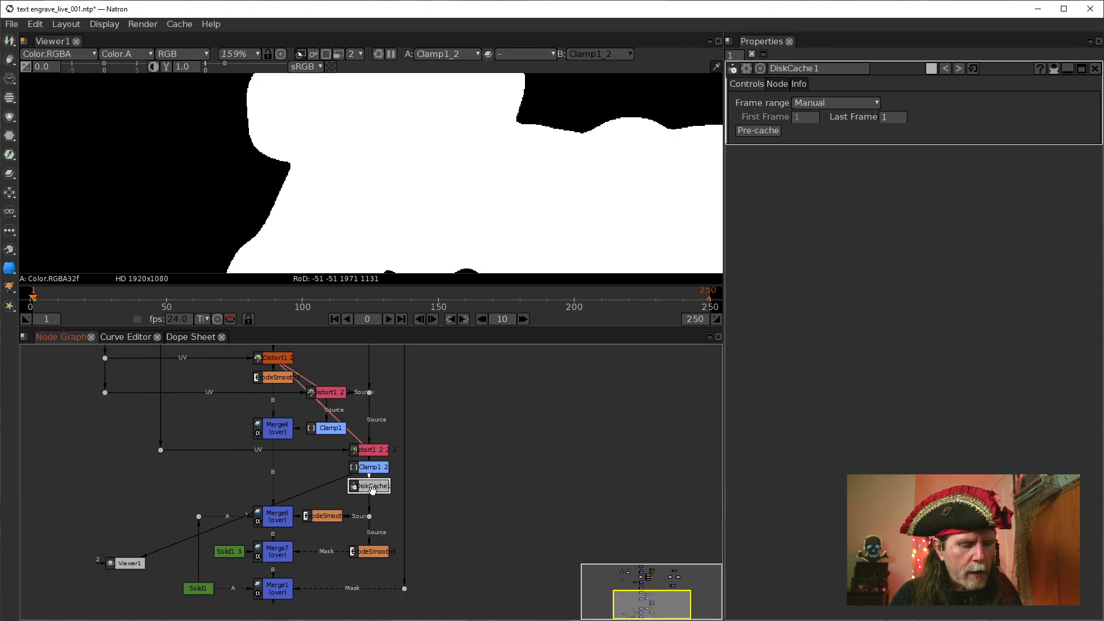
Add a FrameHold node after DiskCache1 and place it in the connection directly beneath it
key(Tab)
text(frame)
key(Down)
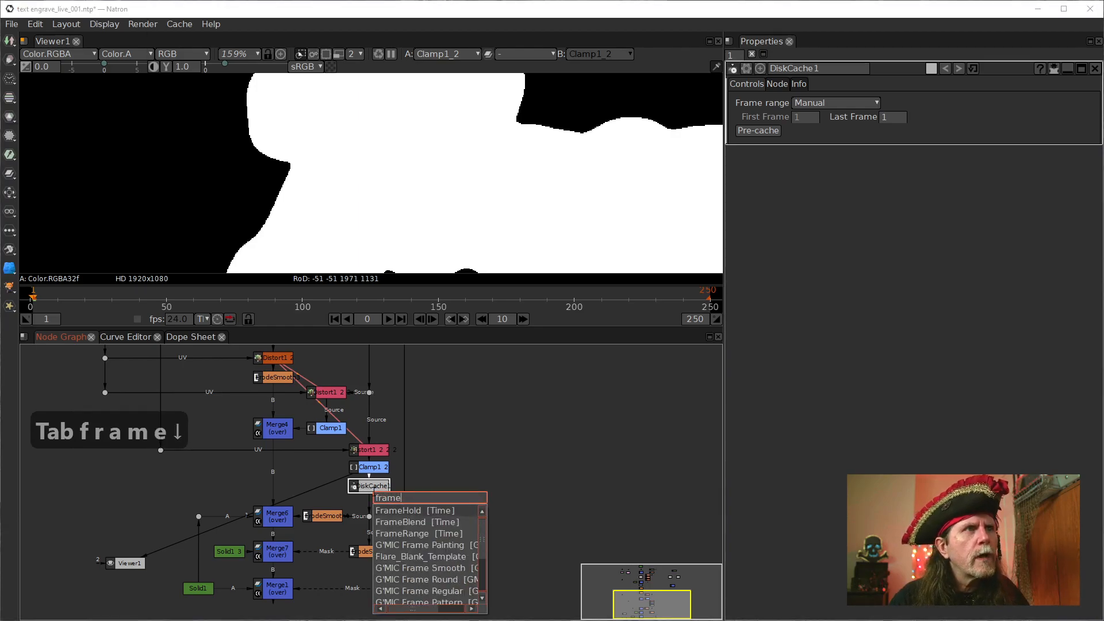
key(Return)
drag(403, 498, 373, 487)
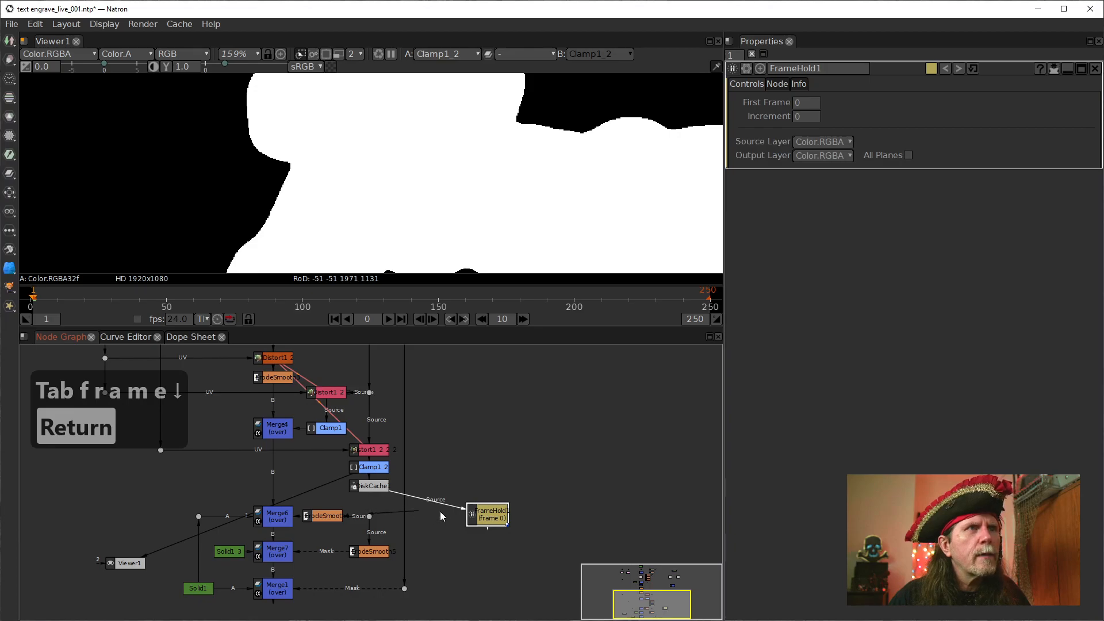
drag(480, 515, 377, 507)
Move Merge6, Merge7, Merge1 and their attached solids, smoothing nodes and dots down to clear space below FrameHold1
drag(471, 539, 452, 491)
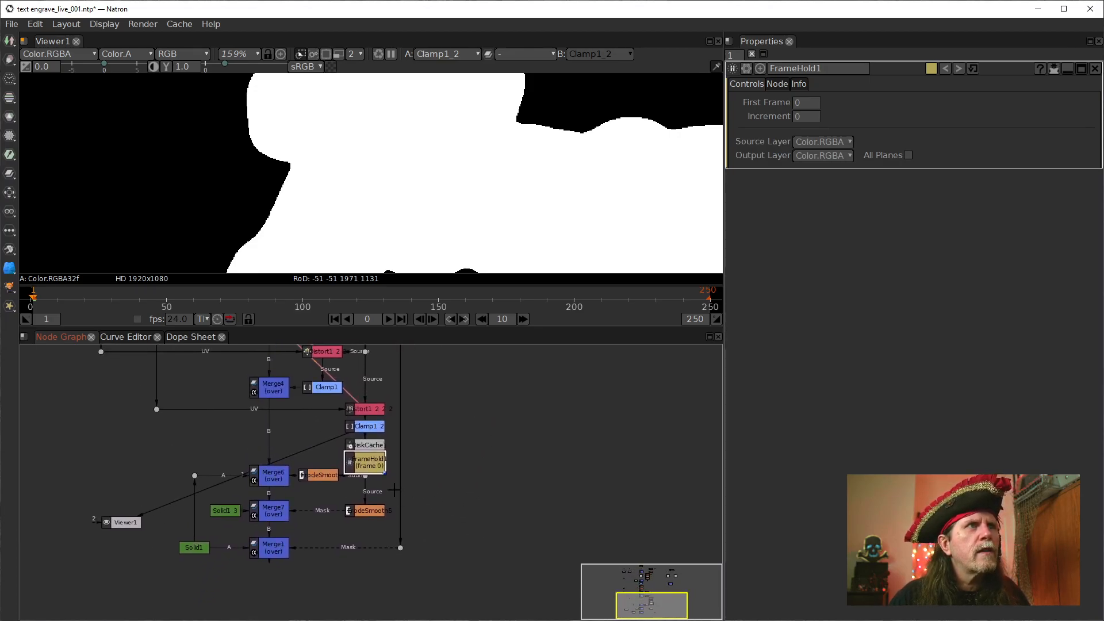
drag(479, 590, 112, 467)
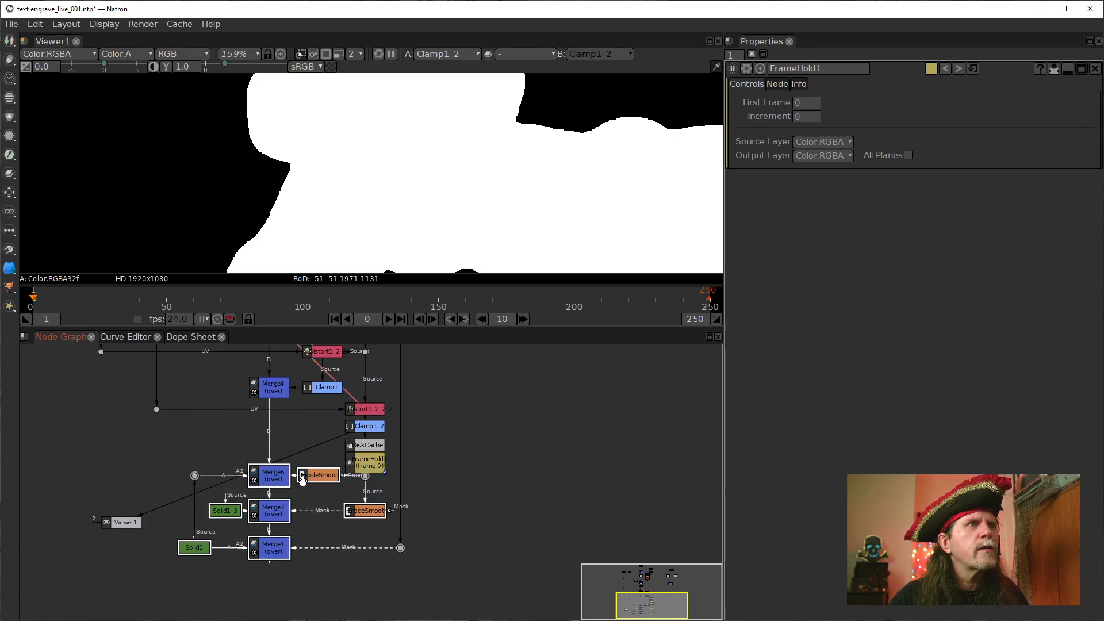
drag(280, 481, 281, 543)
click(448, 500)
click(360, 462)
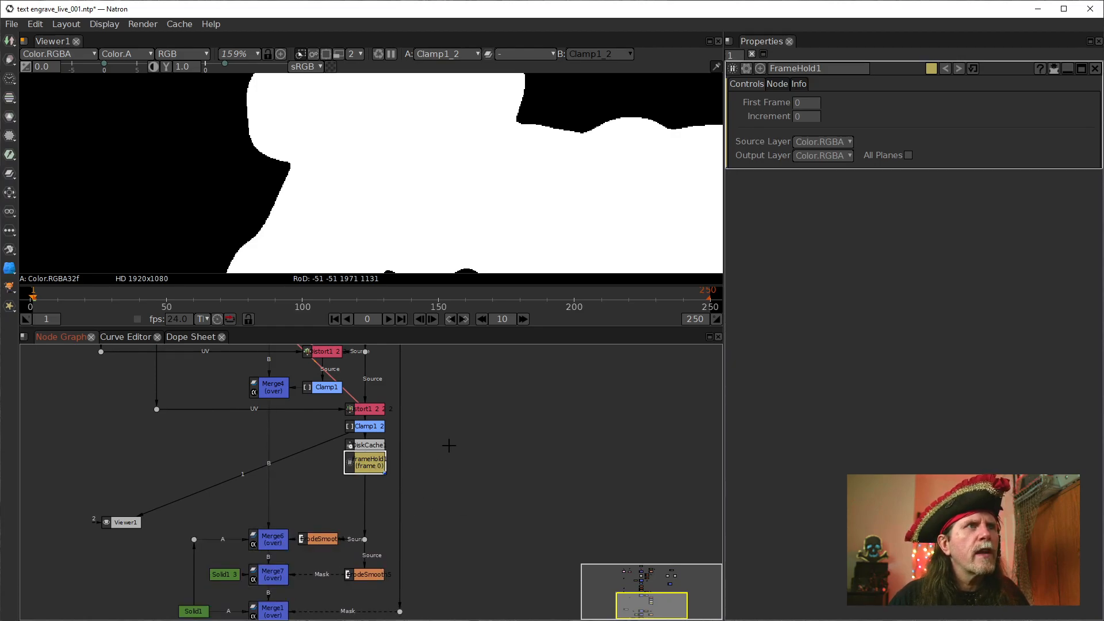
Space FrameHold1, DiskCache1 and Clamp1_2 evenly down the connection below the cloned IDistort
scroll(449, 444, up, 3)
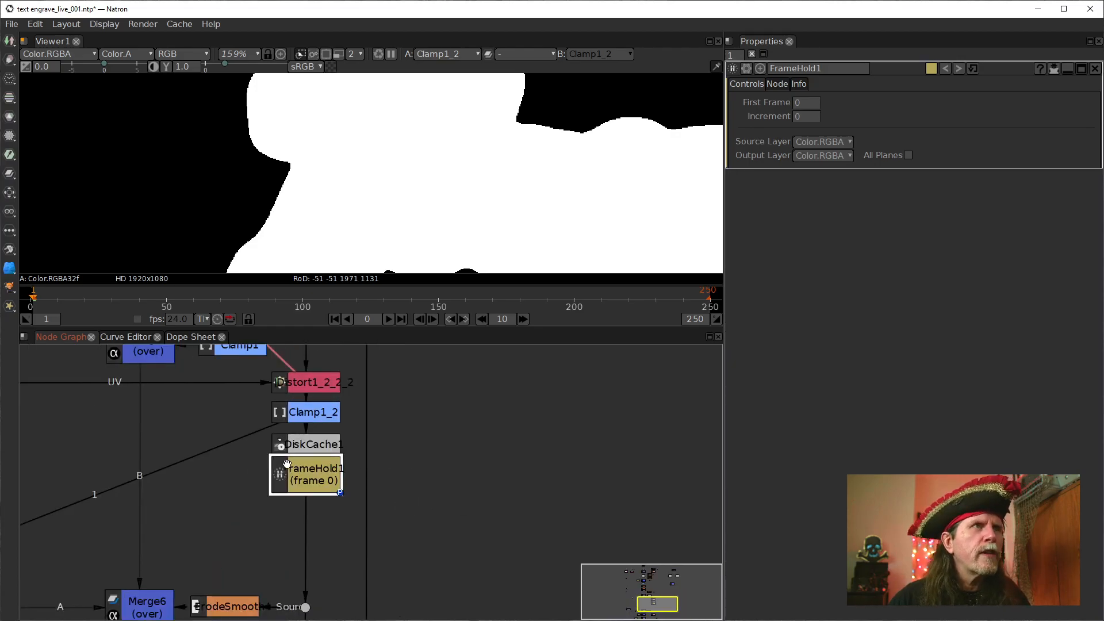
drag(304, 471, 303, 511)
drag(314, 444, 314, 465)
drag(314, 412, 314, 428)
Set FrameHold1's first frame to 1 and show its output in the viewer
click(305, 519)
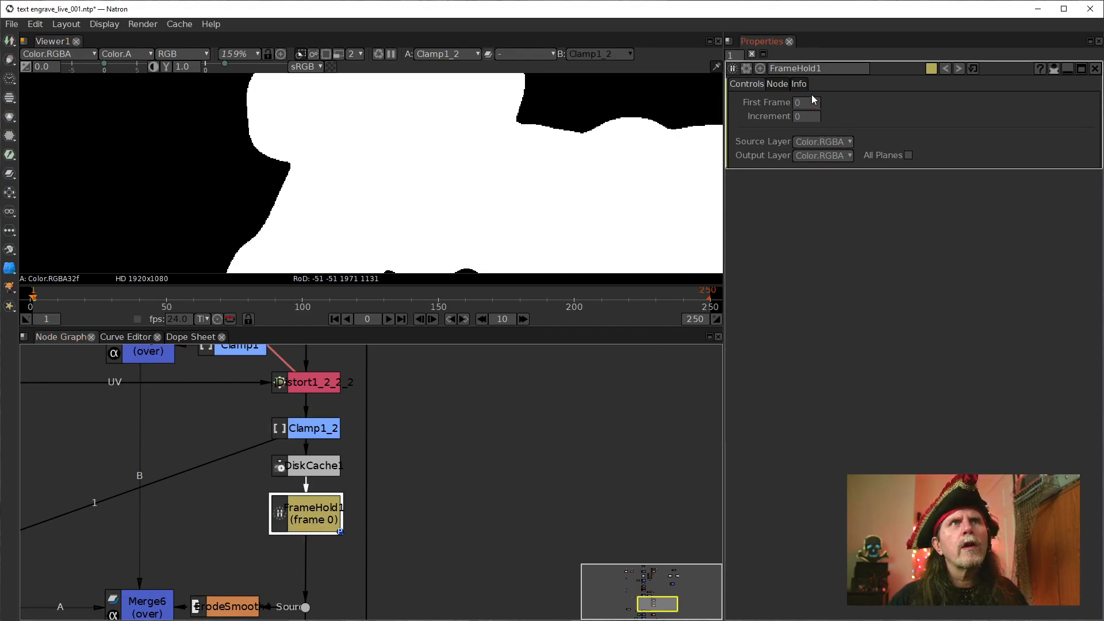
double_click(798, 106)
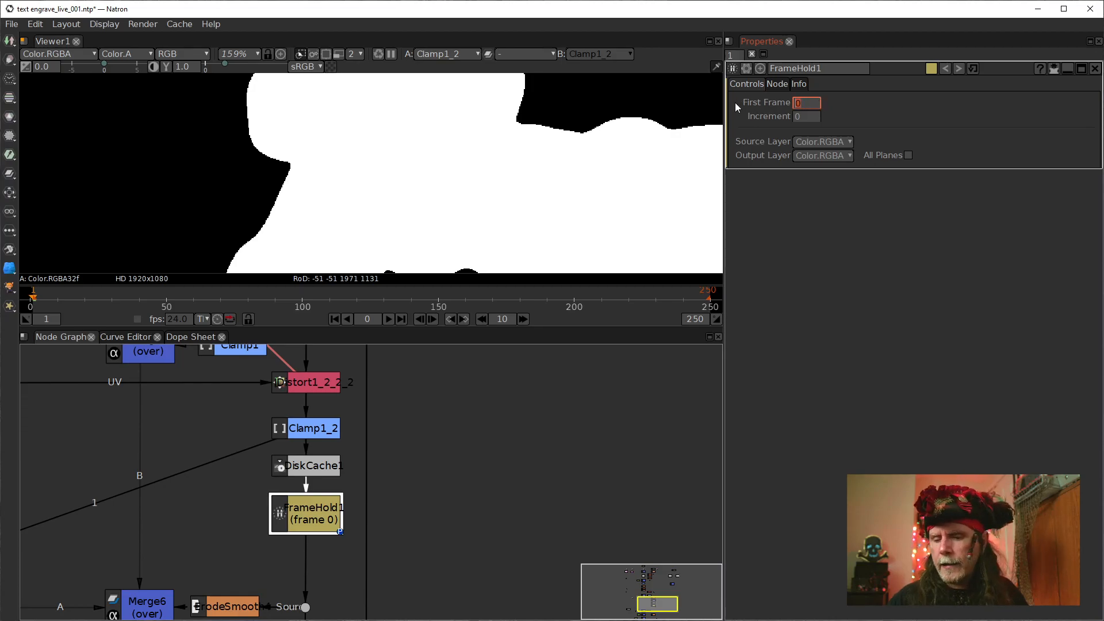
text(1)
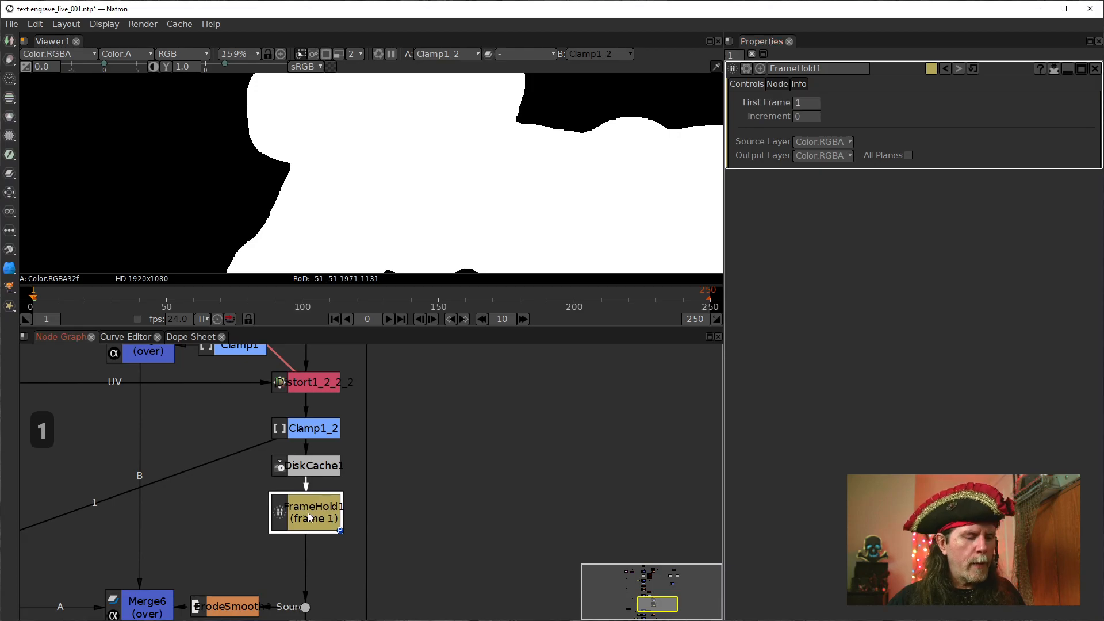
text(1)
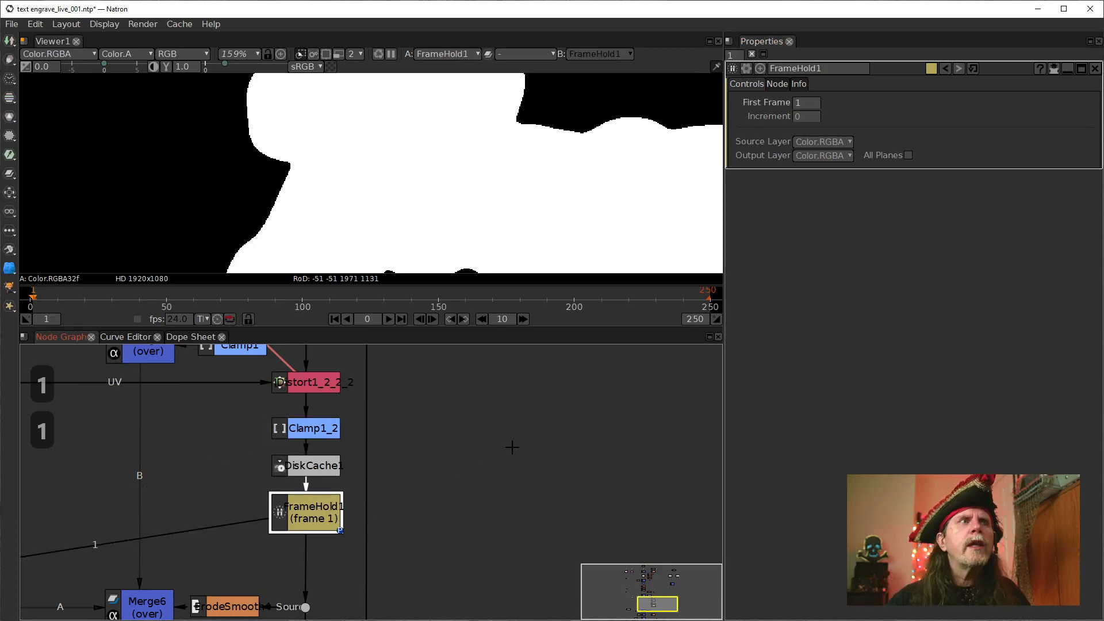
Examine the node graph from the DiskCache and FrameHold nodes up to the SeNoise and Text1 sources
scroll(471, 478, down, 2)
drag(230, 476, 259, 465)
scroll(293, 533, down, 1)
drag(488, 481, 476, 505)
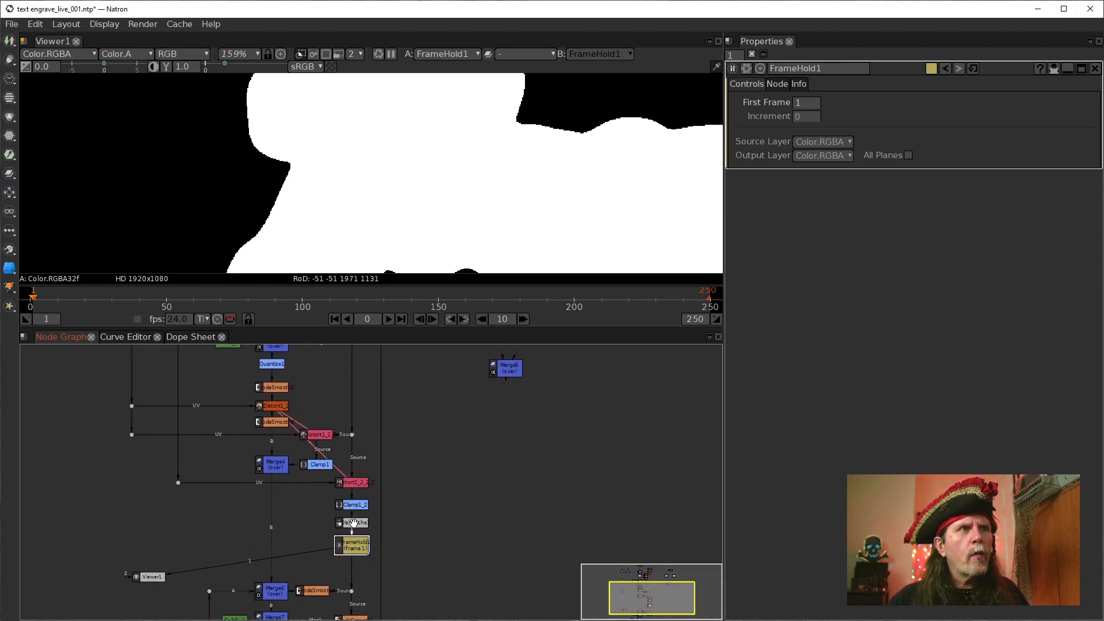
drag(455, 425, 449, 556)
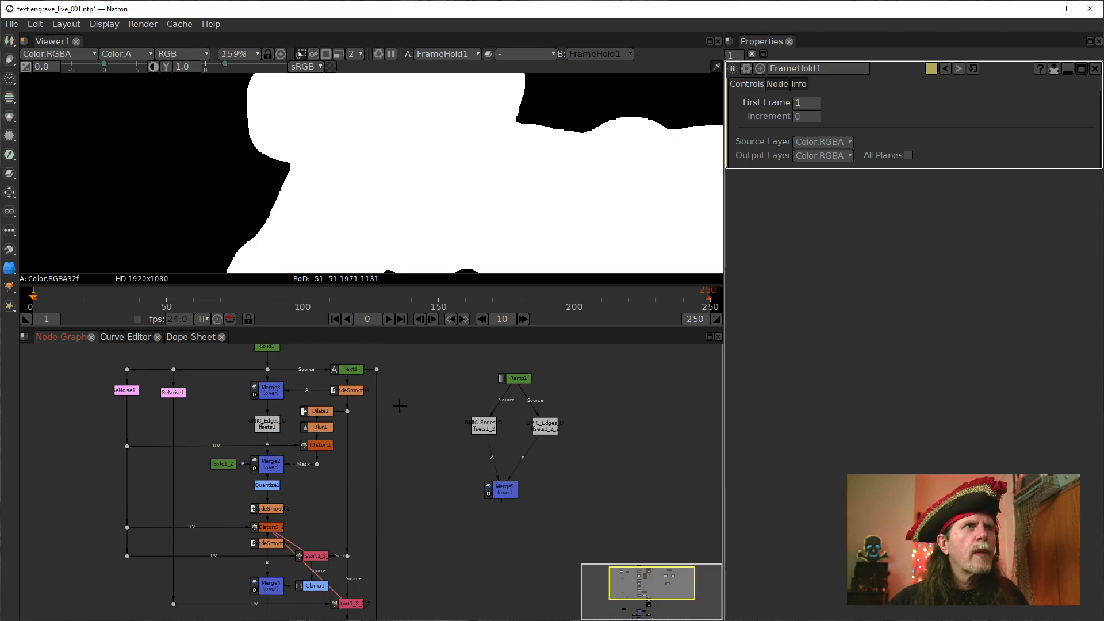
drag(518, 553, 554, 471)
drag(454, 583, 480, 441)
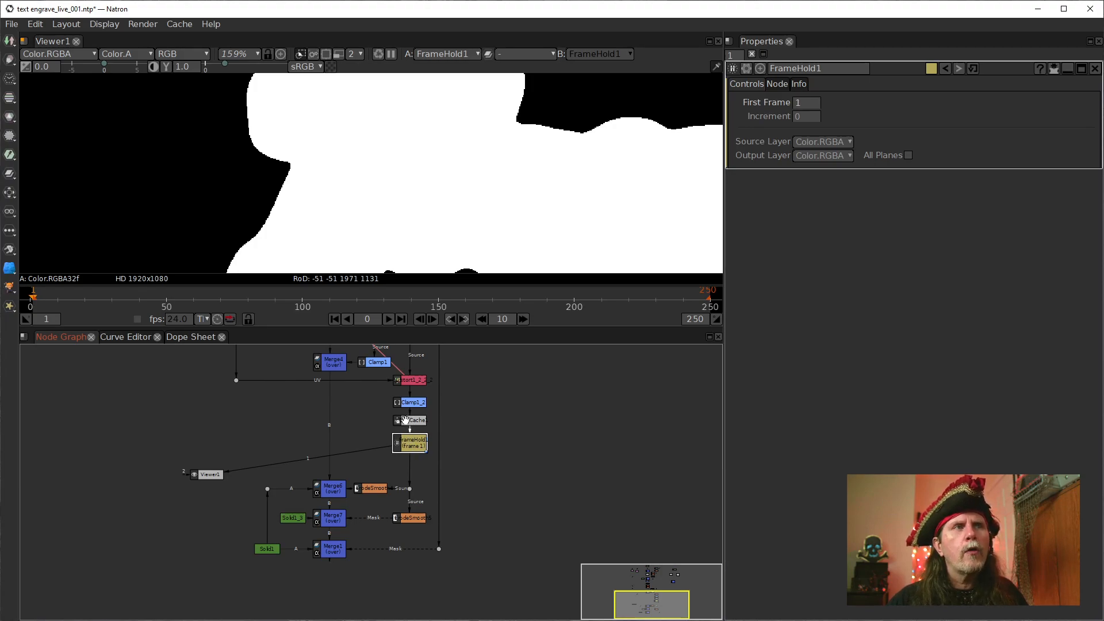
drag(523, 414, 481, 594)
drag(424, 381, 426, 432)
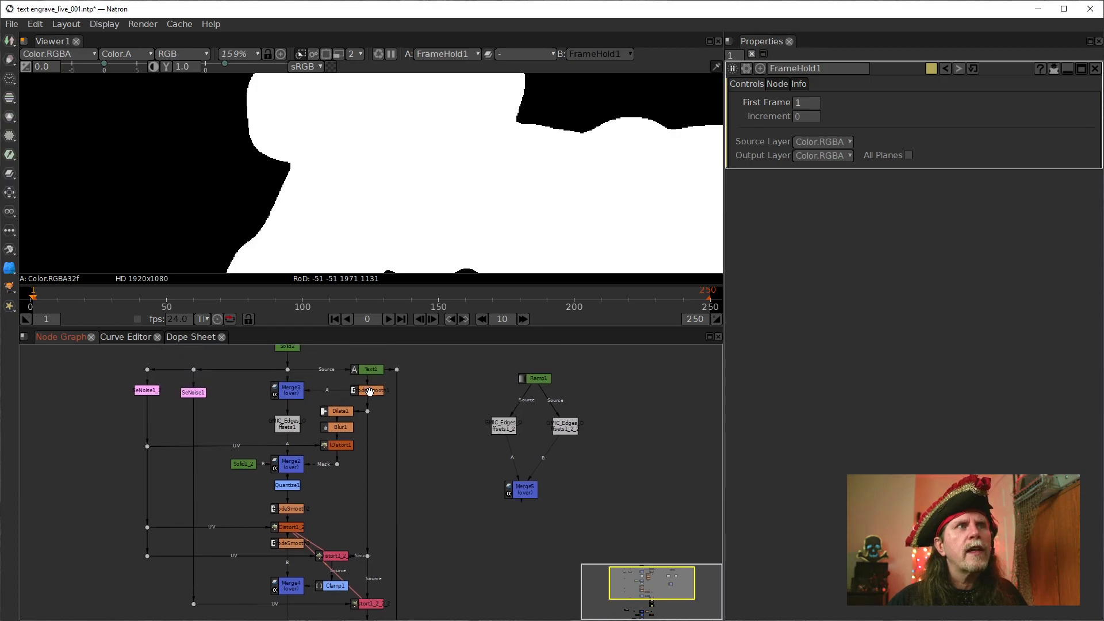
Trace the UV connection from SeNoise1 down to the second cloned IDistort and the cache and hold nodes below it
drag(230, 443, 316, 368)
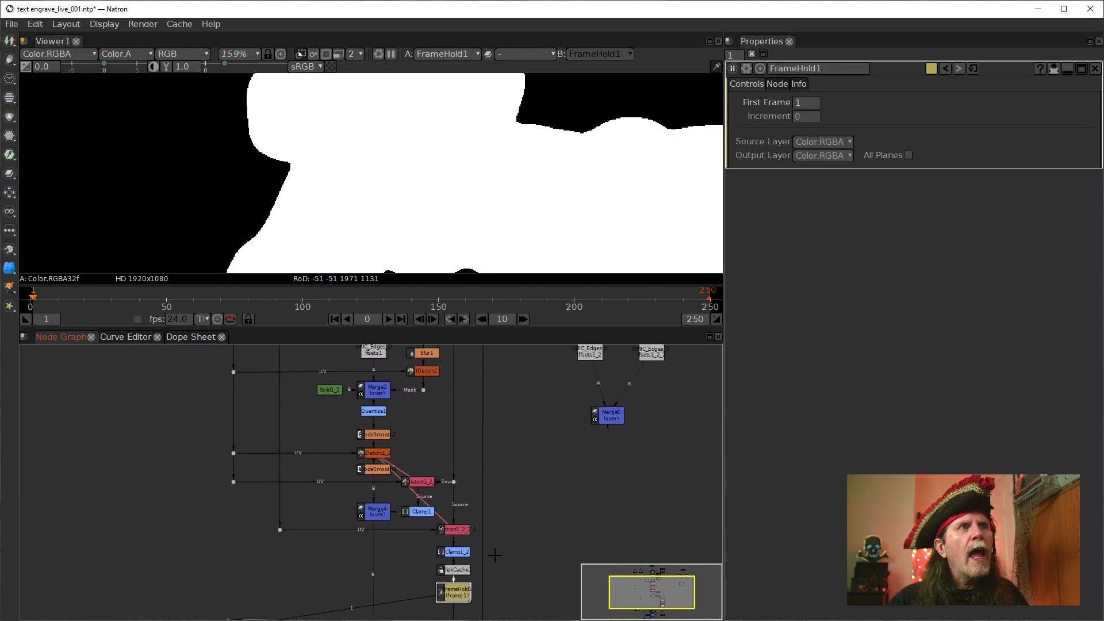
drag(311, 457, 330, 565)
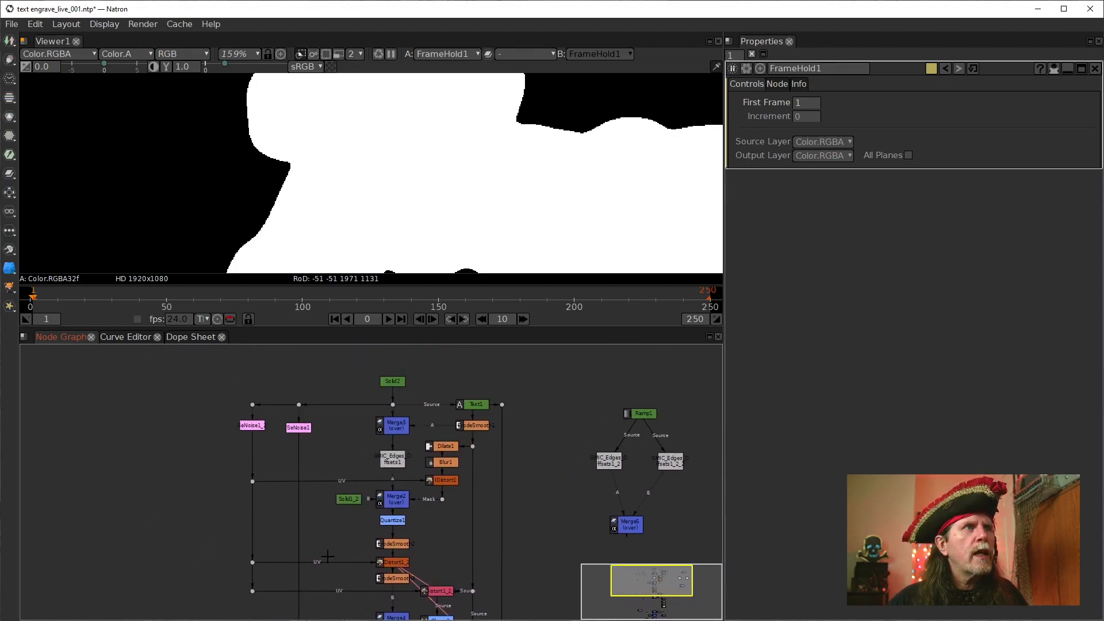
click(295, 425)
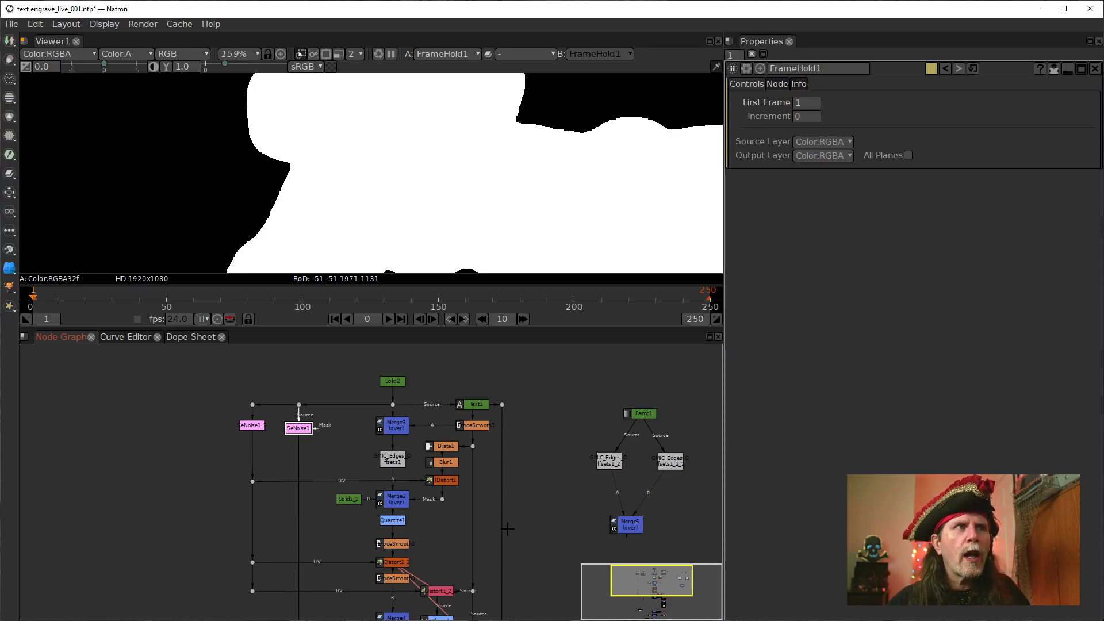
drag(507, 529, 490, 409)
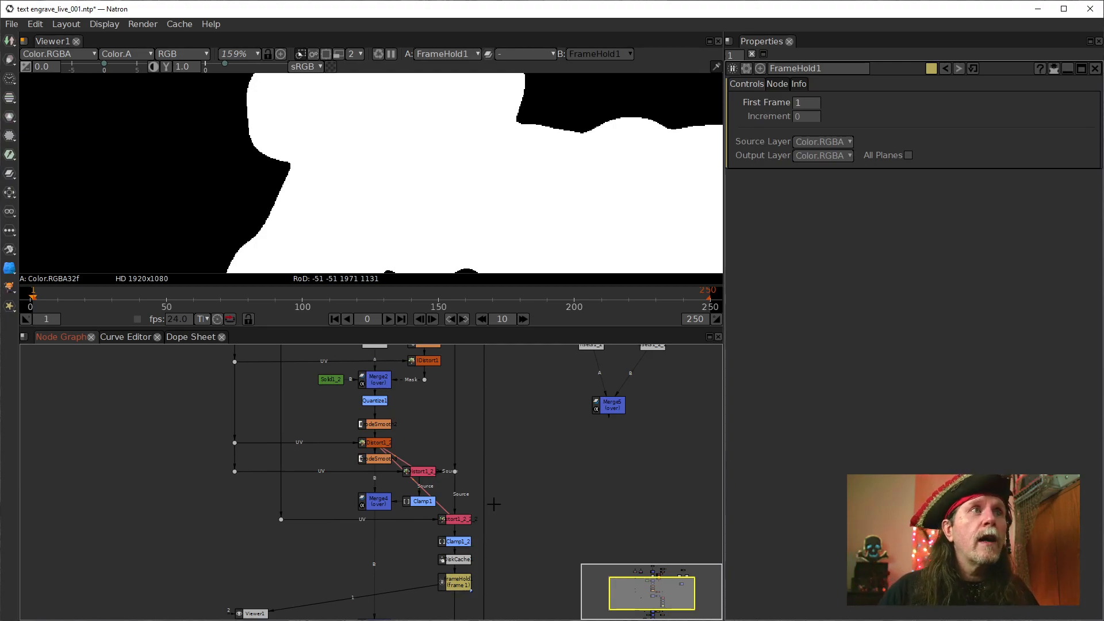
drag(493, 504, 490, 481)
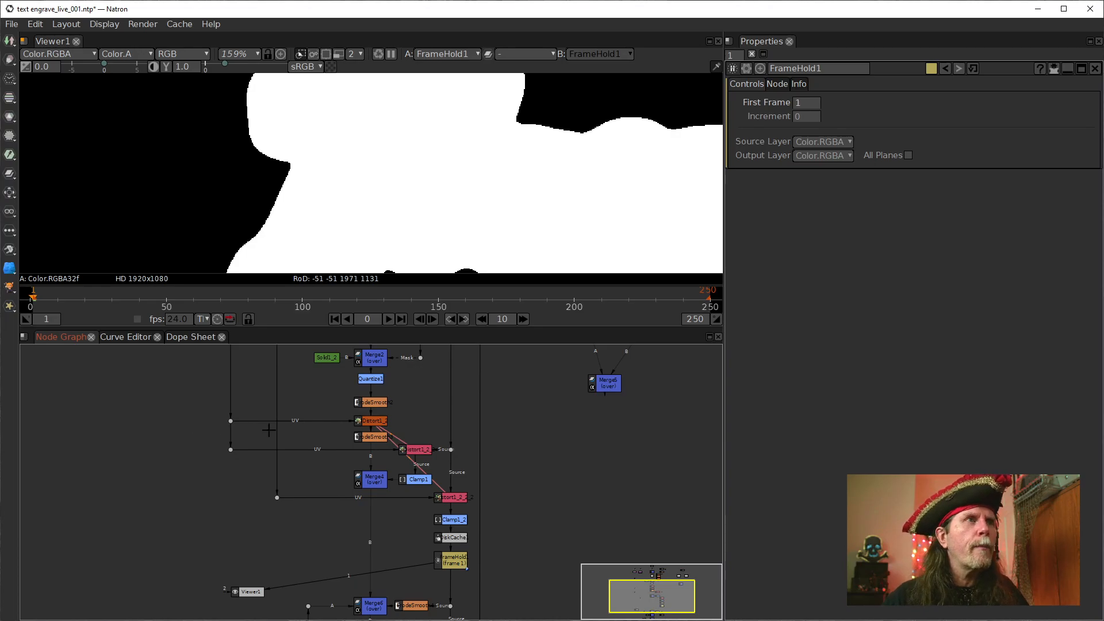
drag(510, 478, 520, 595)
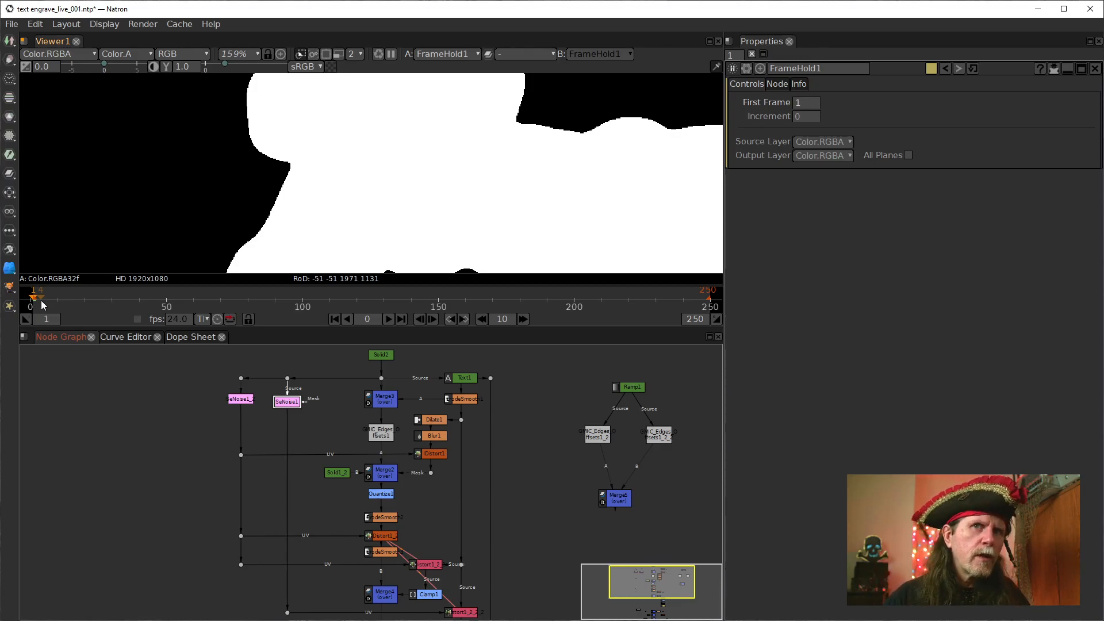
Show SeNoise1_2 in the viewer and open its settings
click(232, 398)
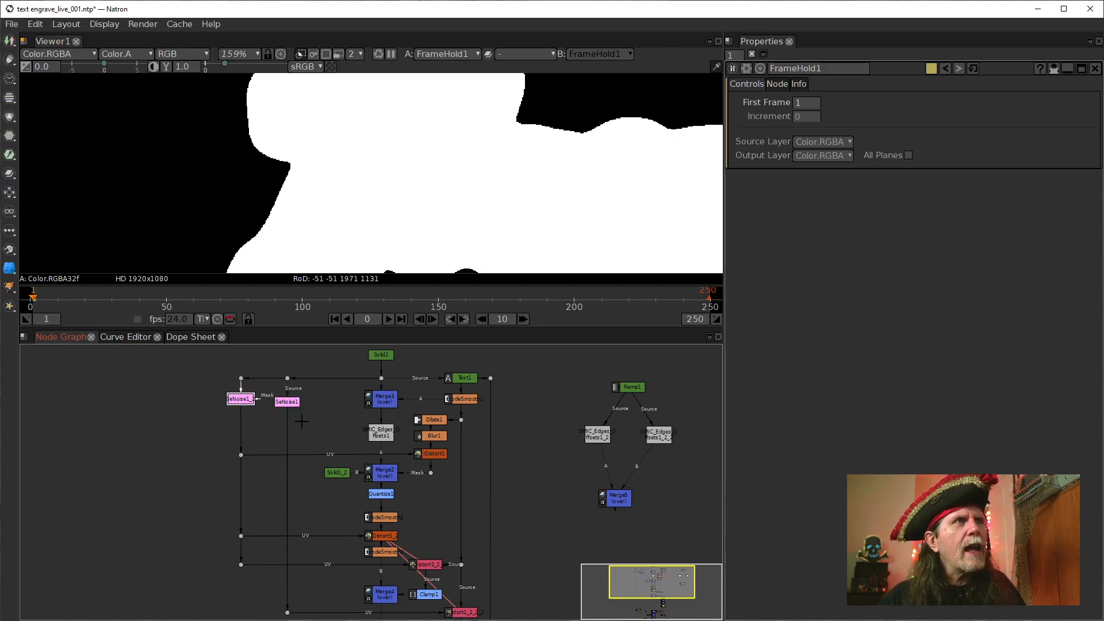
click(292, 402)
click(244, 401)
key(1)
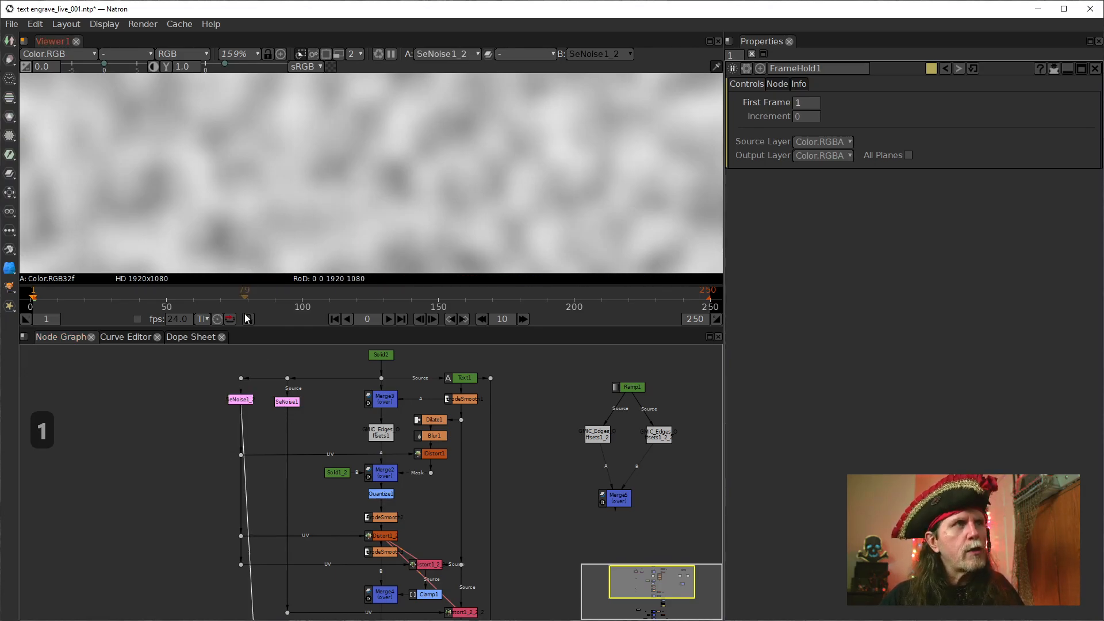
scroll(372, 212, down, 5)
scroll(369, 213, up, 1)
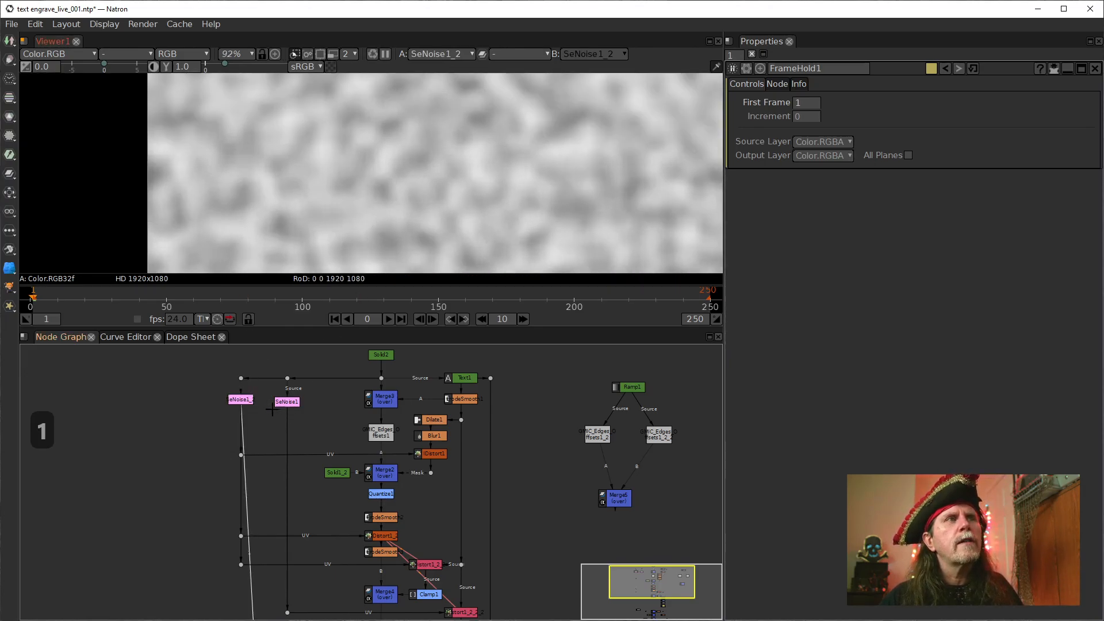
double_click(243, 395)
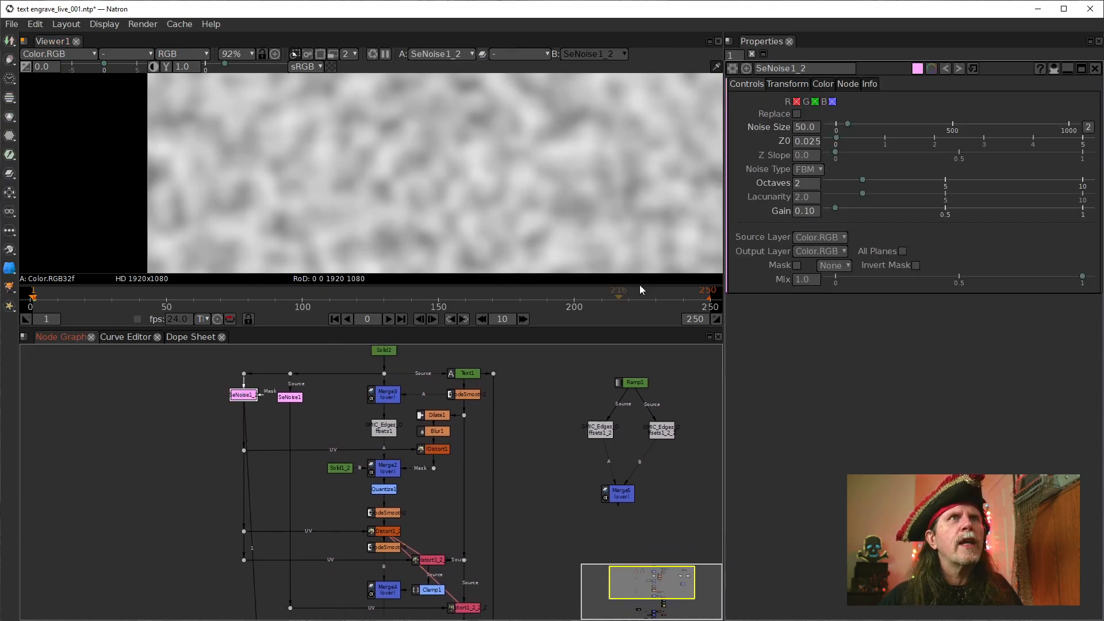
click(732, 214)
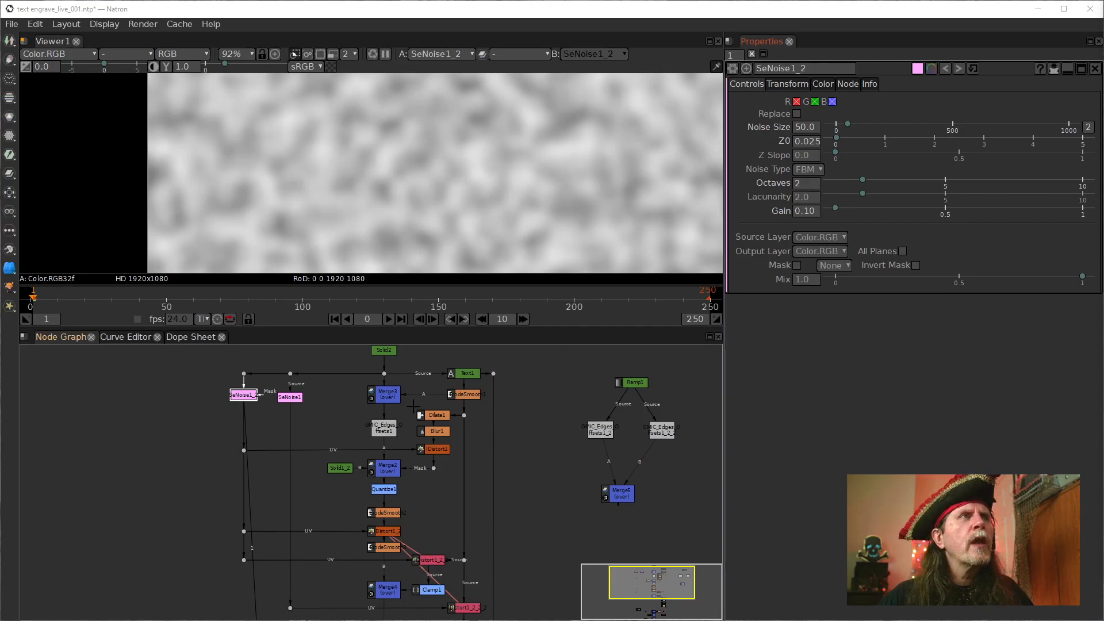
right_click(806, 139)
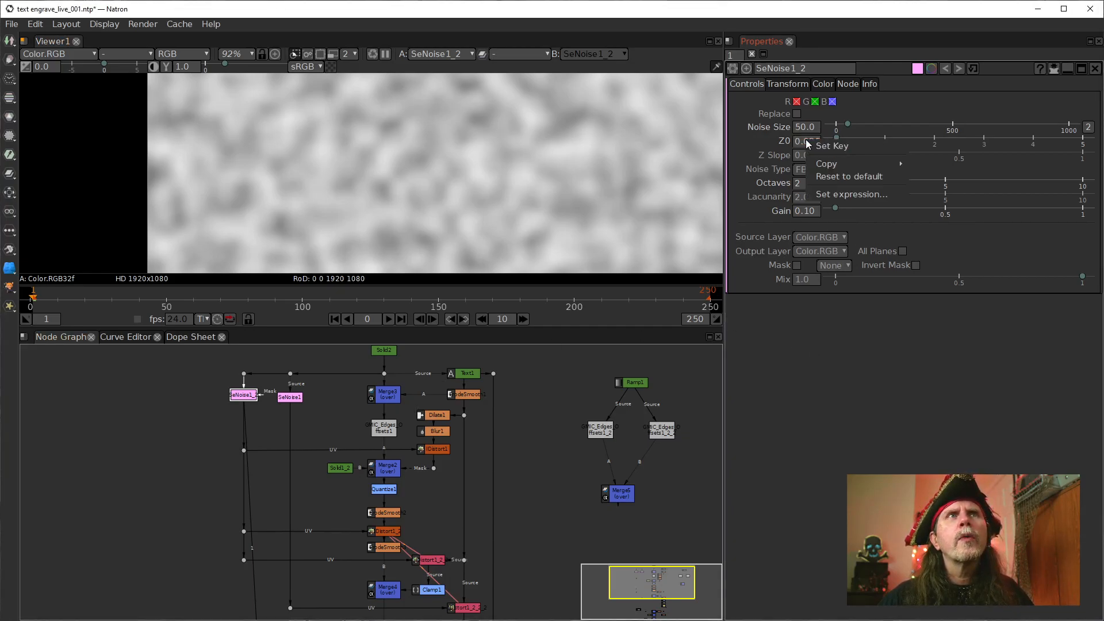
click(829, 372)
right_click(807, 143)
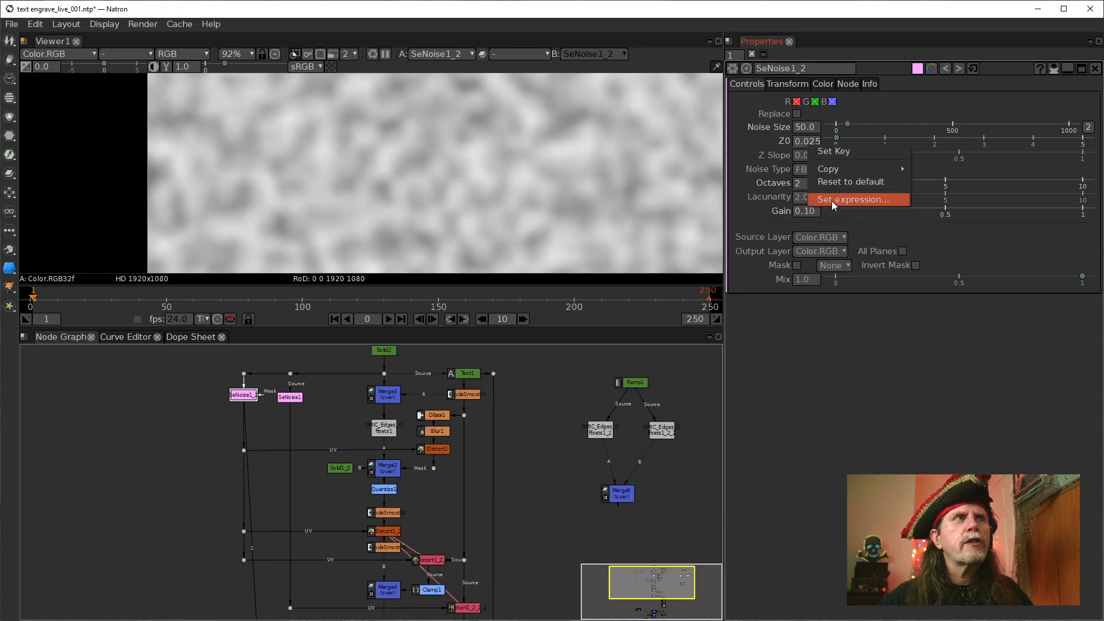
click(832, 201)
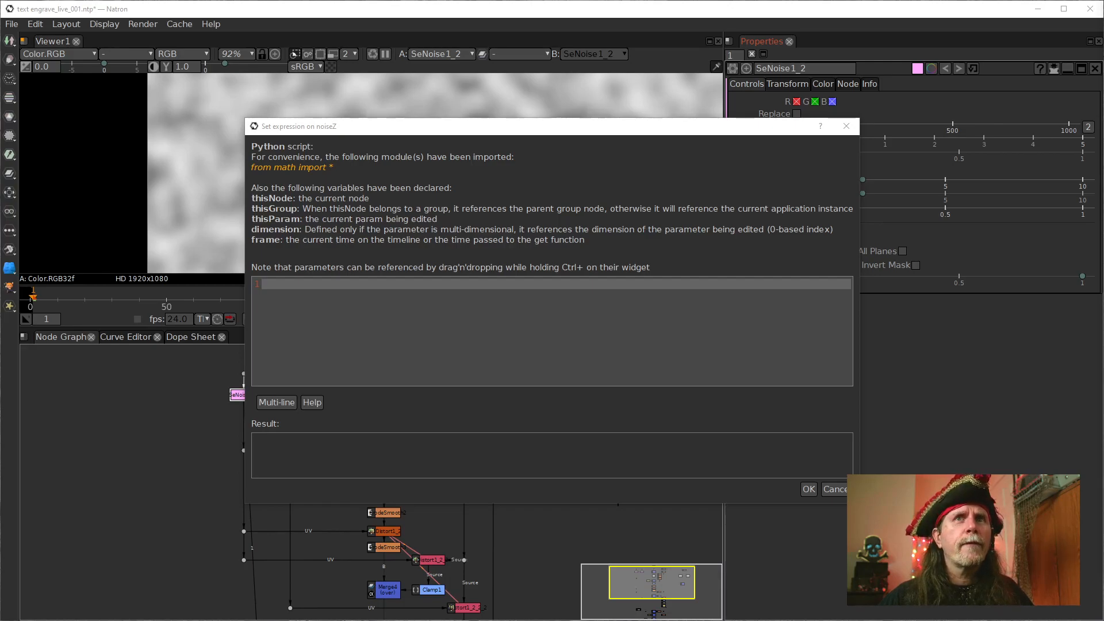
key(ctrl+c)
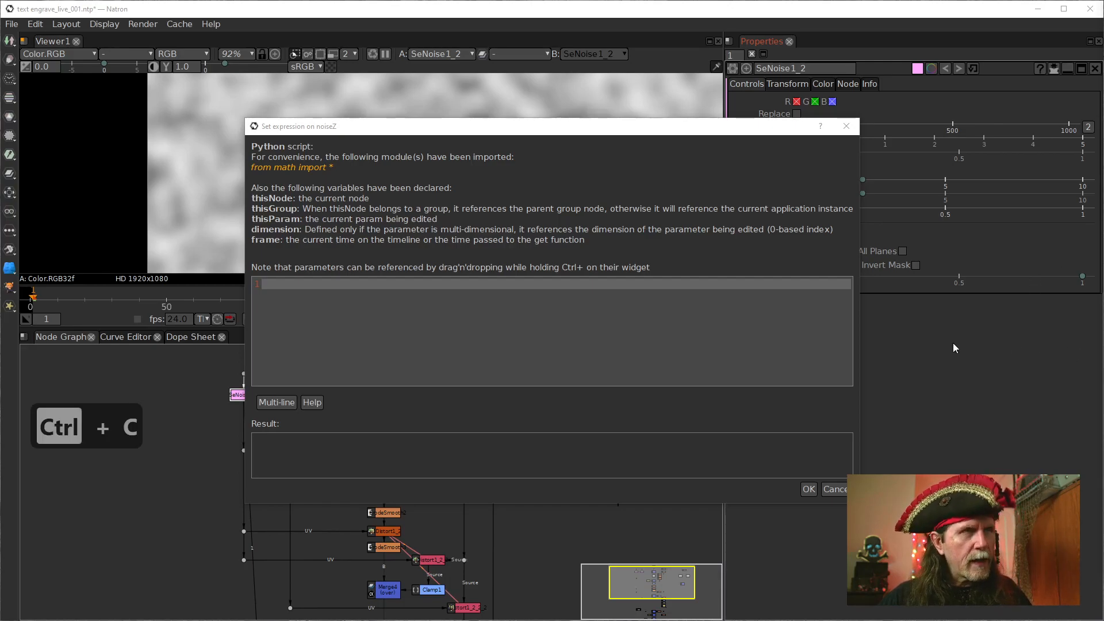
click(835, 489)
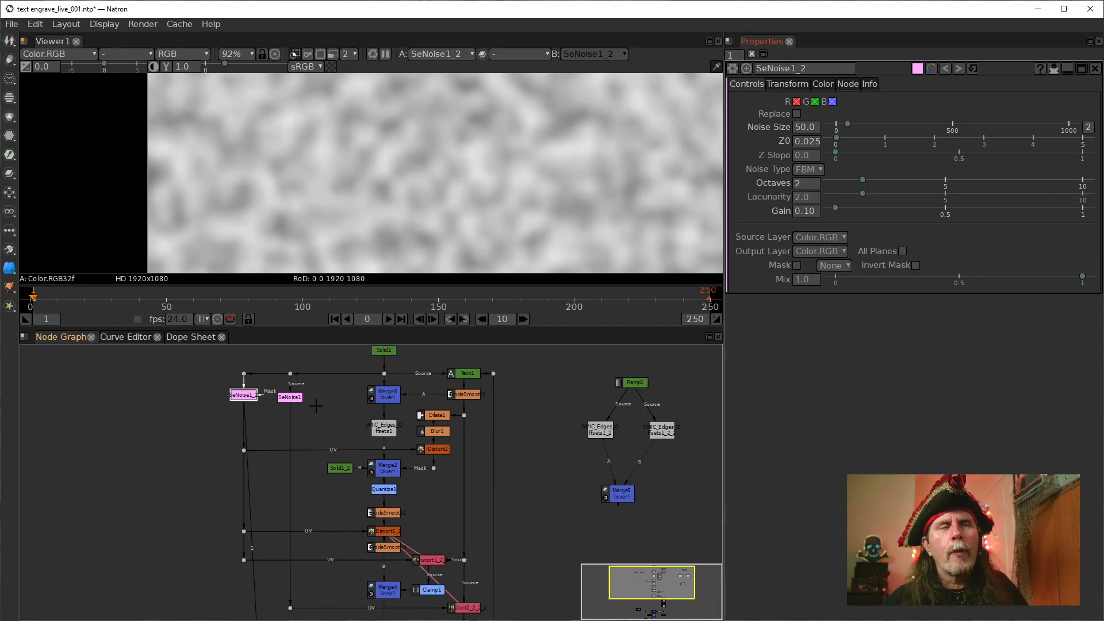
Set the expression frame*.025 on SeNoise1_2's Z0 parameter
double_click(809, 140)
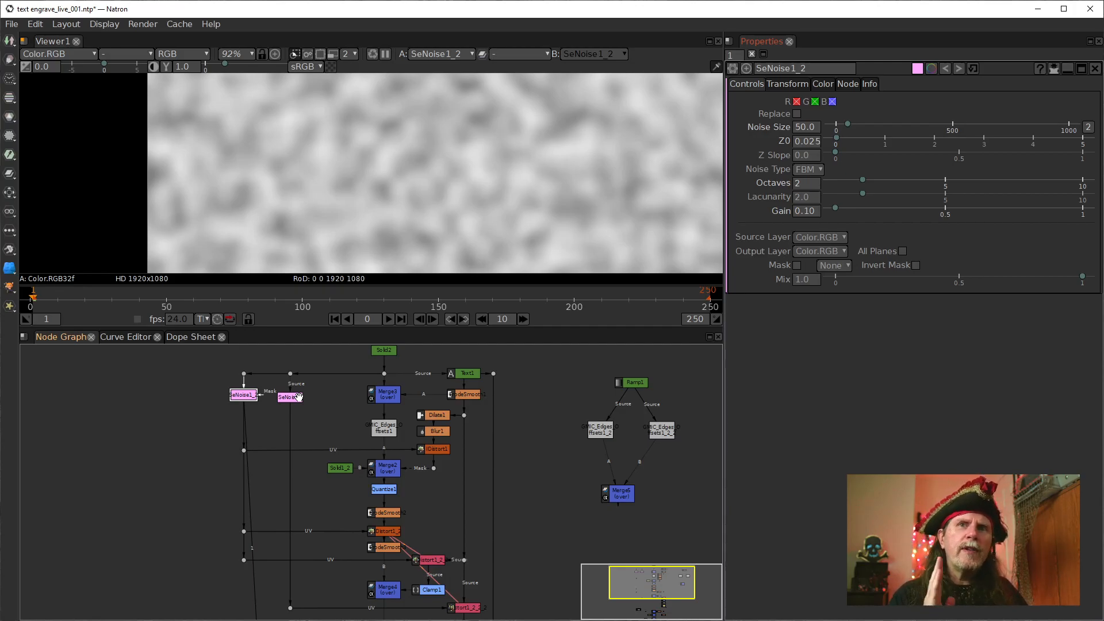
double_click(806, 143)
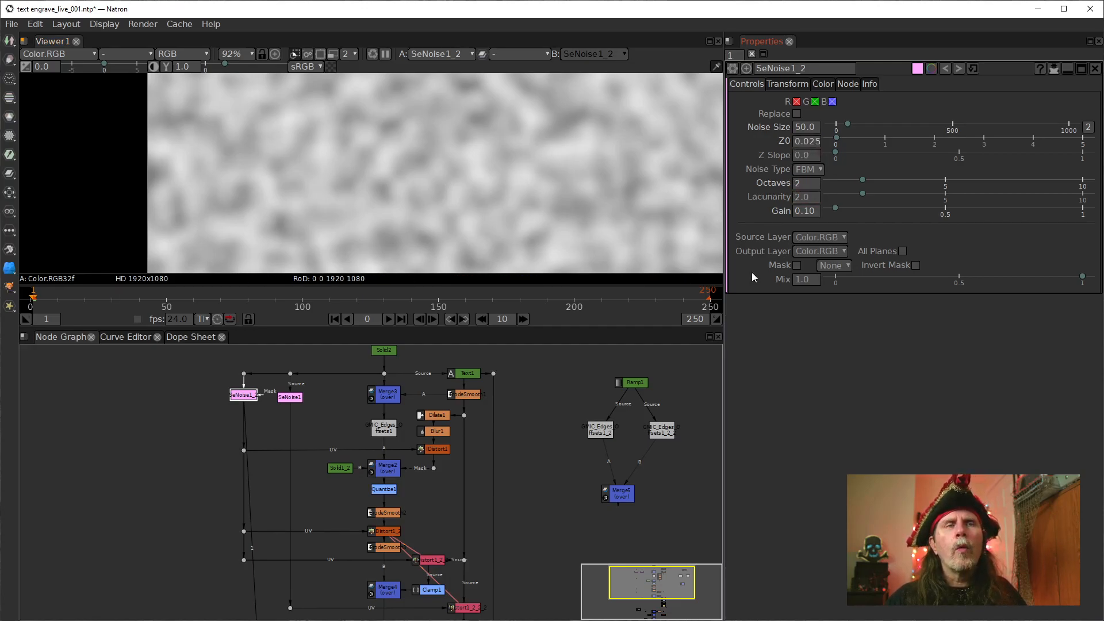
double_click(800, 184)
right_click(808, 141)
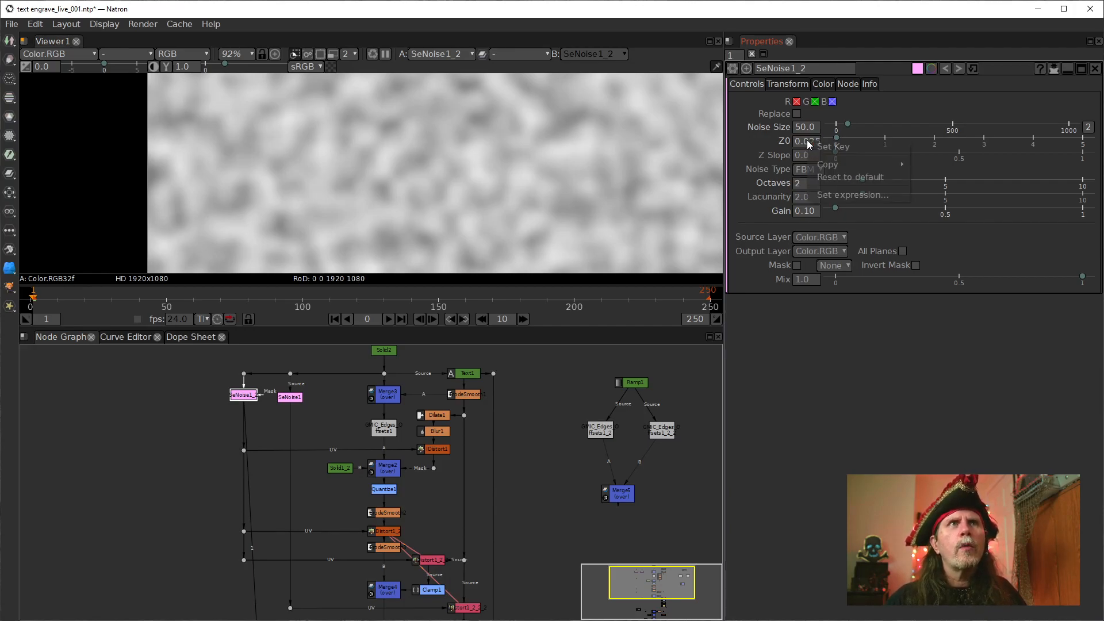
click(831, 195)
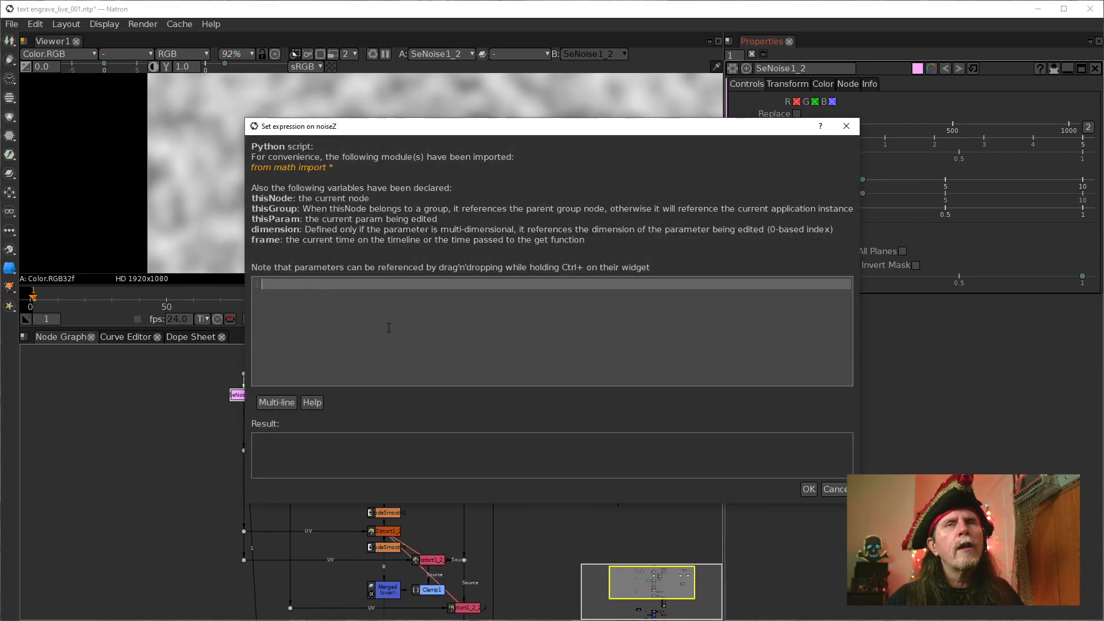
key(ctrl+v)
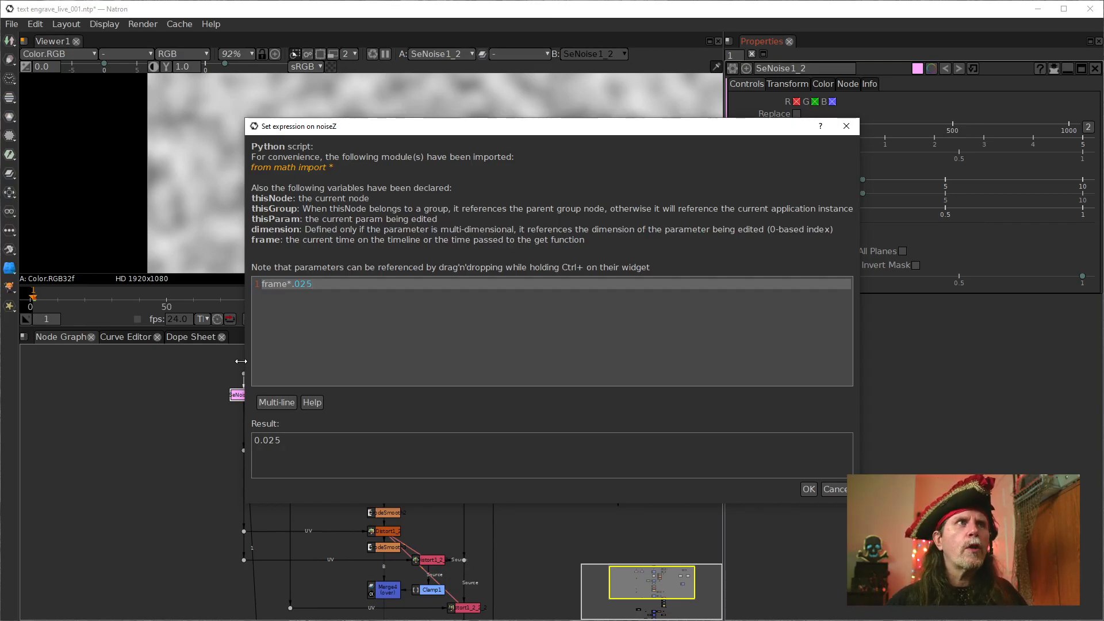
click(809, 489)
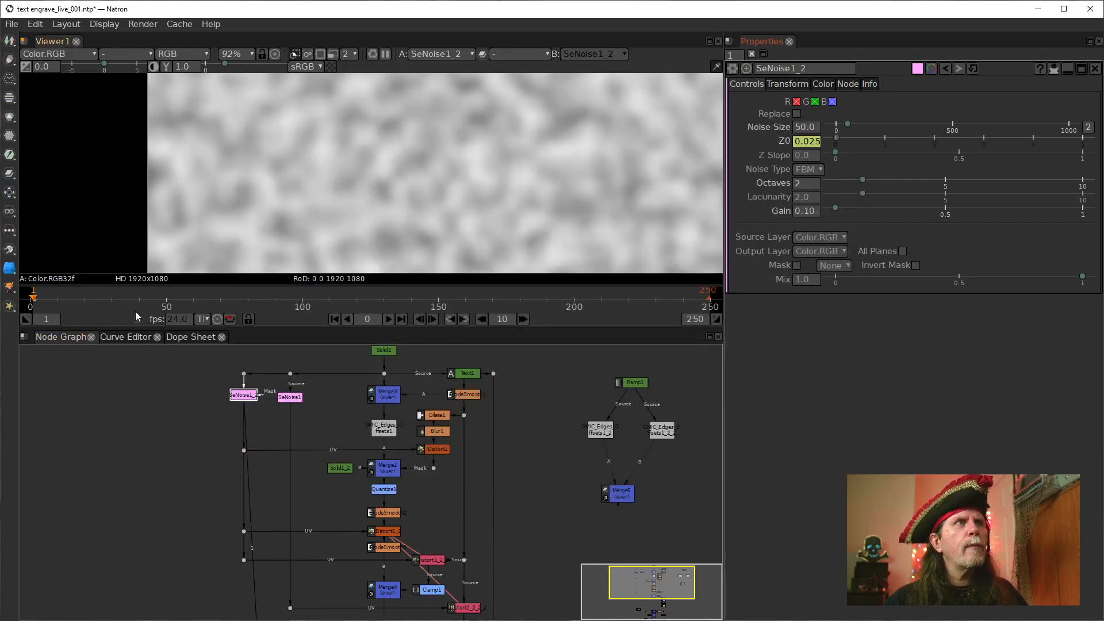
Enable the viewer's proxy mode at level 8, play the animated SeNoise1_2 noise and stop playback
drag(293, 524, 247, 502)
drag(426, 251, 367, 245)
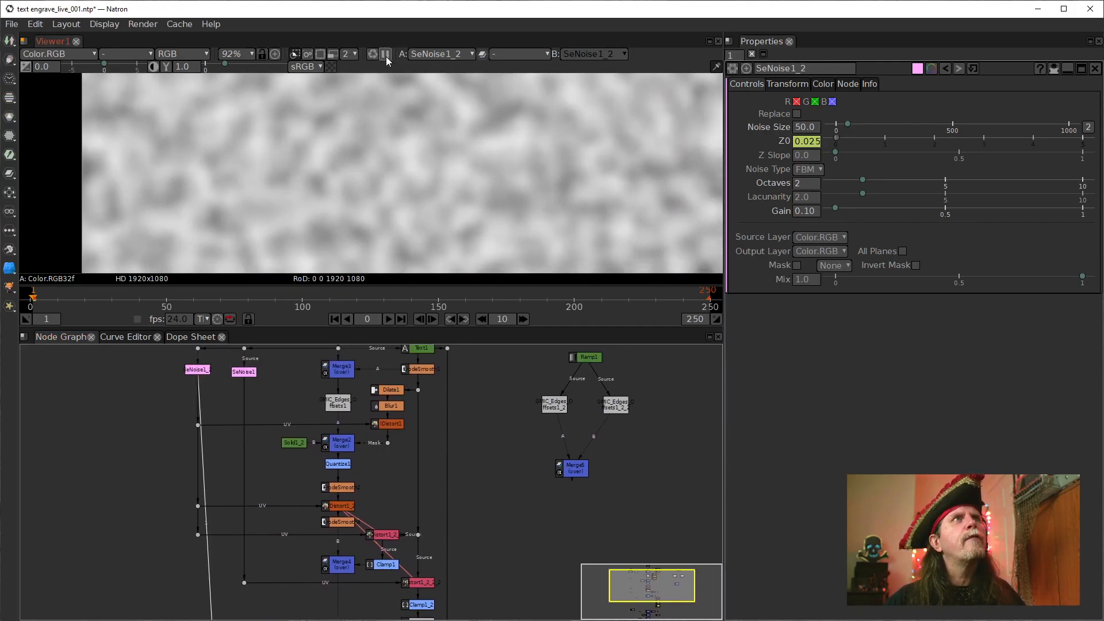
click(333, 55)
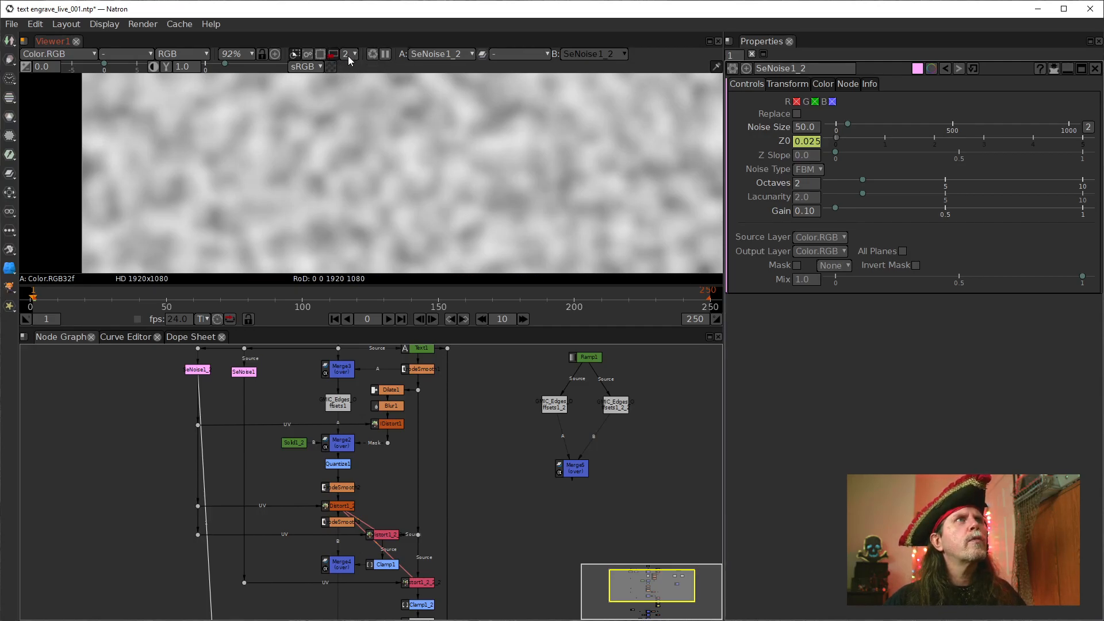
click(350, 54)
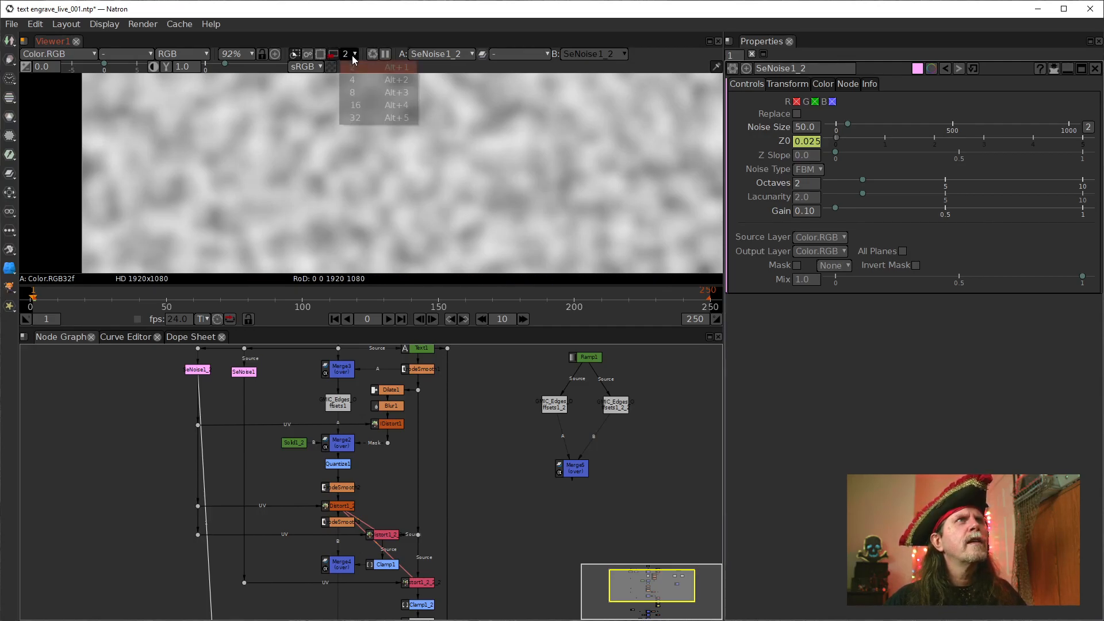
click(356, 92)
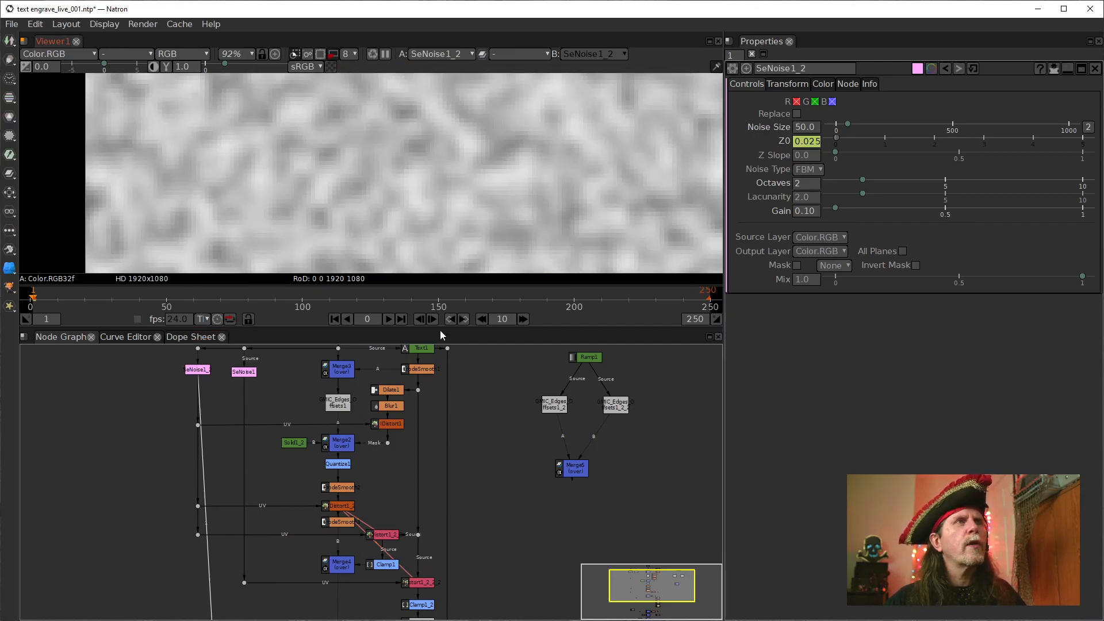
click(387, 319)
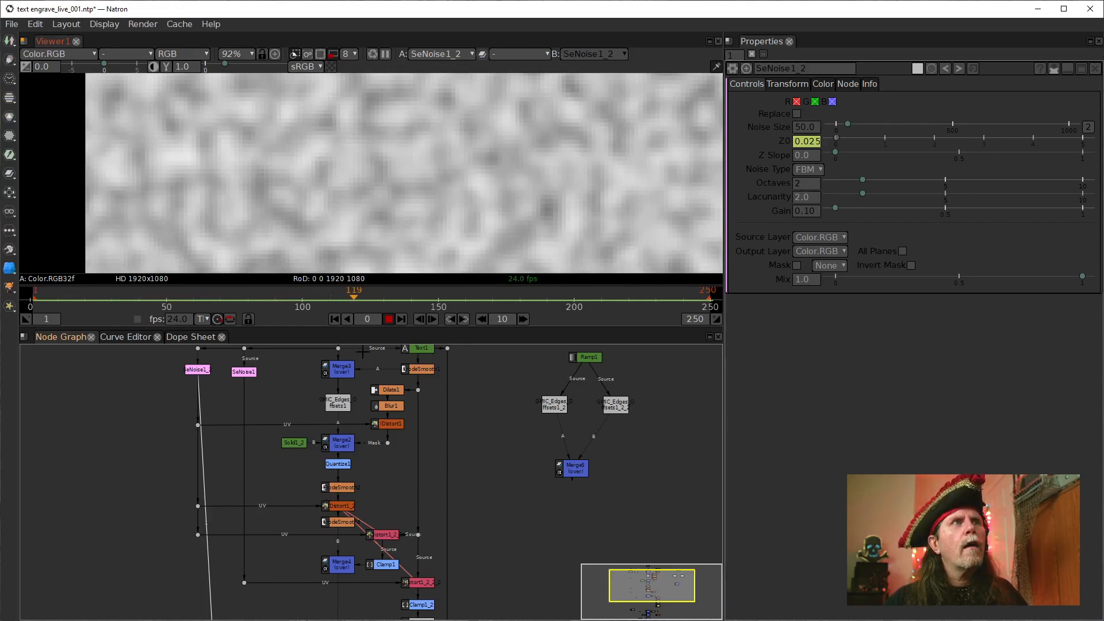
click(389, 320)
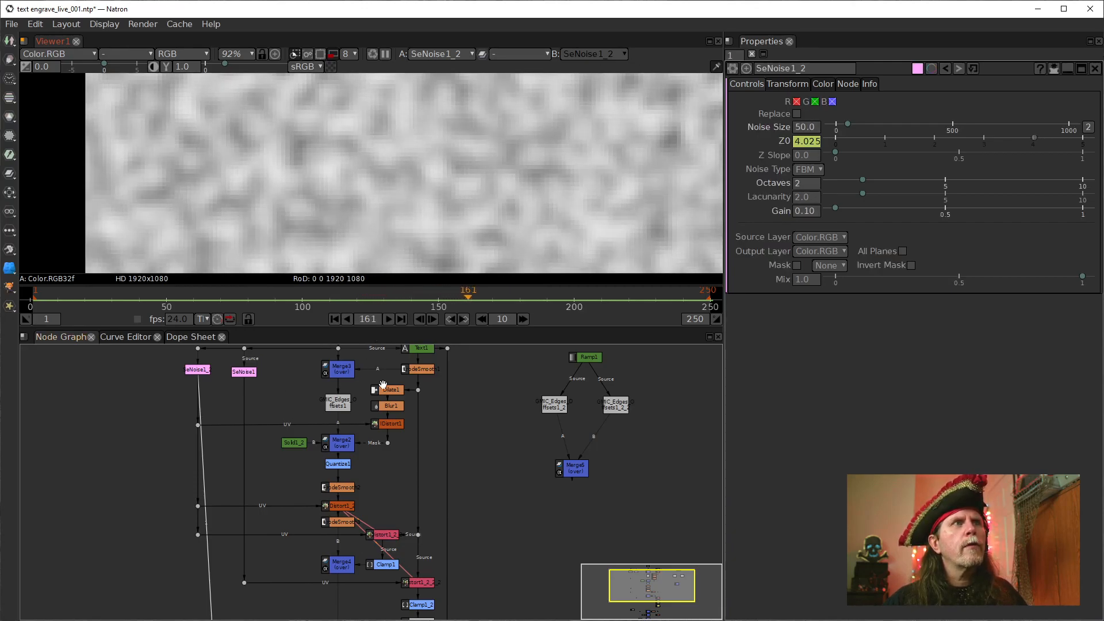
Show the cloned IDistort1_2_2 output in the viewer and set the proxy level to 4
drag(530, 529, 437, 427)
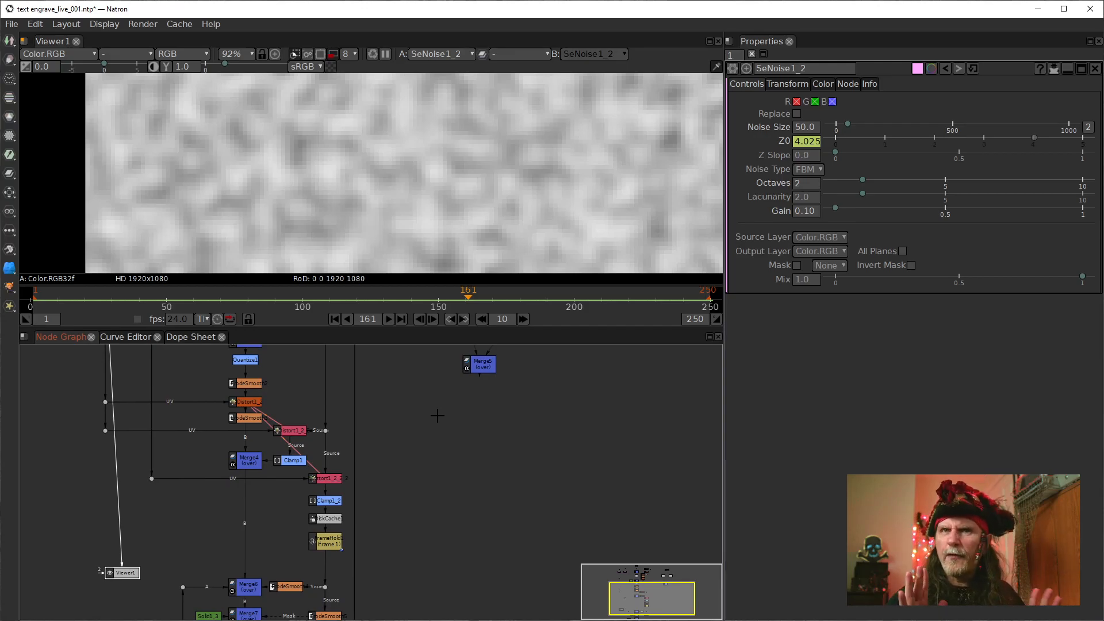
click(337, 480)
drag(401, 520, 441, 510)
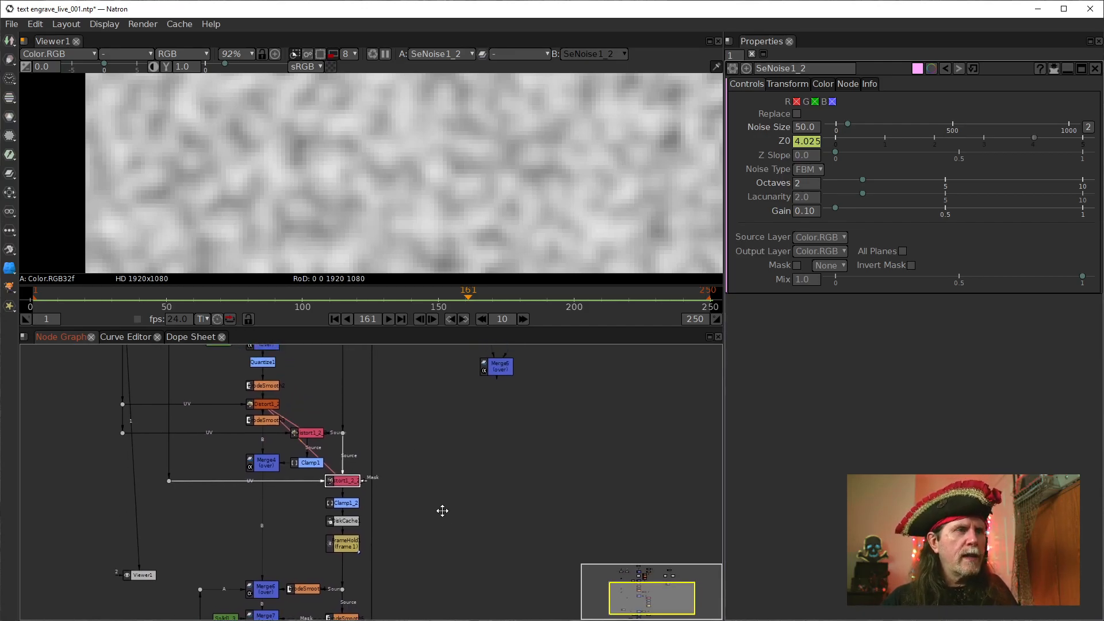
key(1)
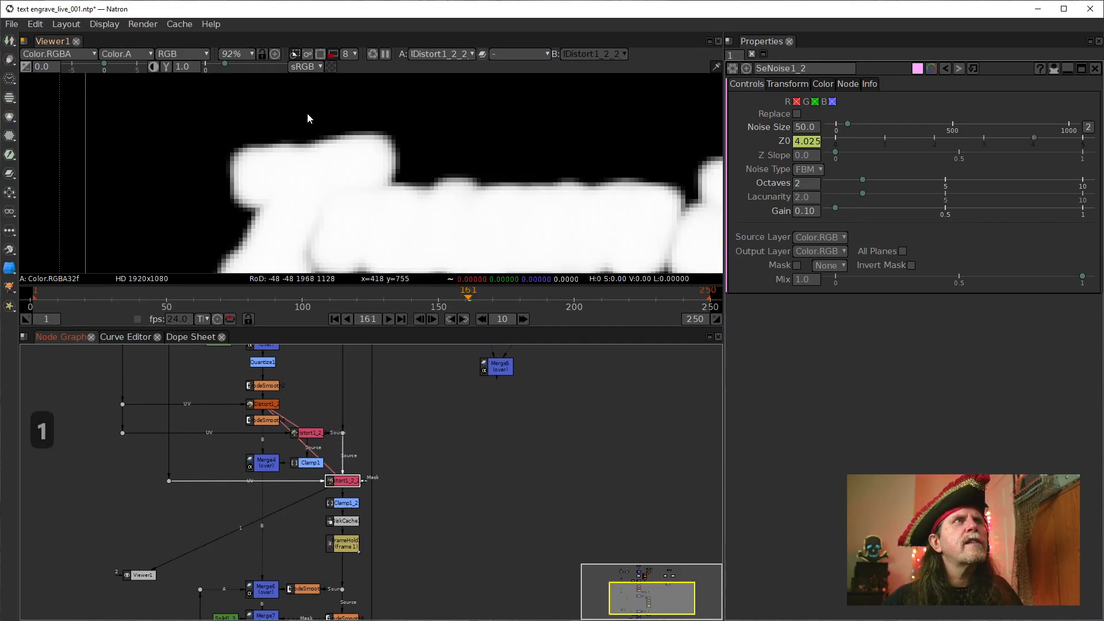
click(348, 53)
click(360, 80)
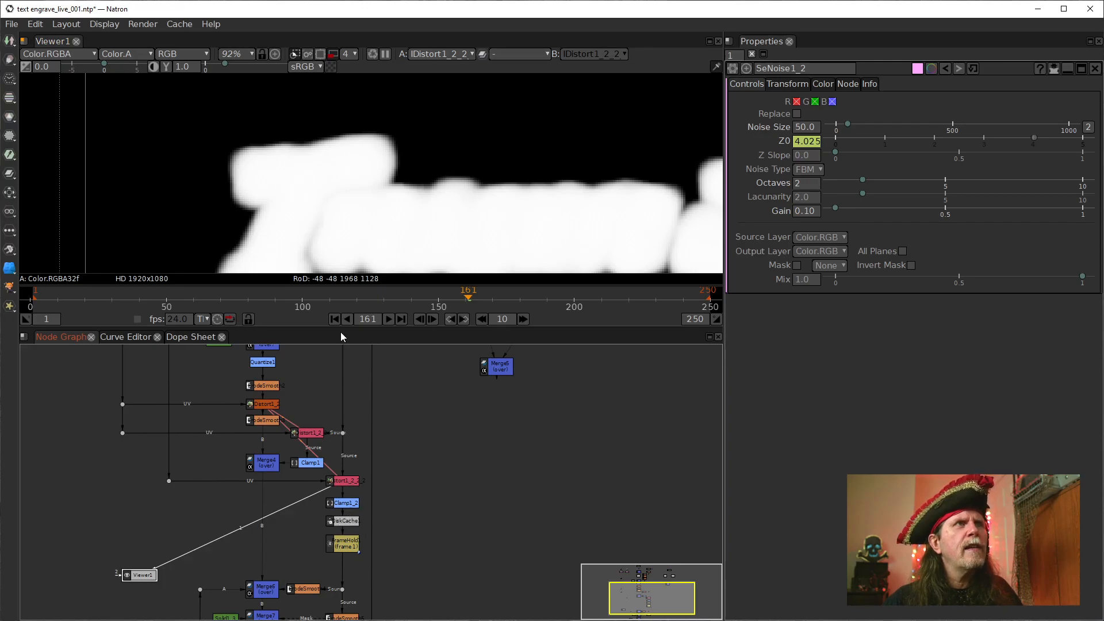
Show Clamp1_2's output in the viewer and play the animation from the first frame
click(352, 501)
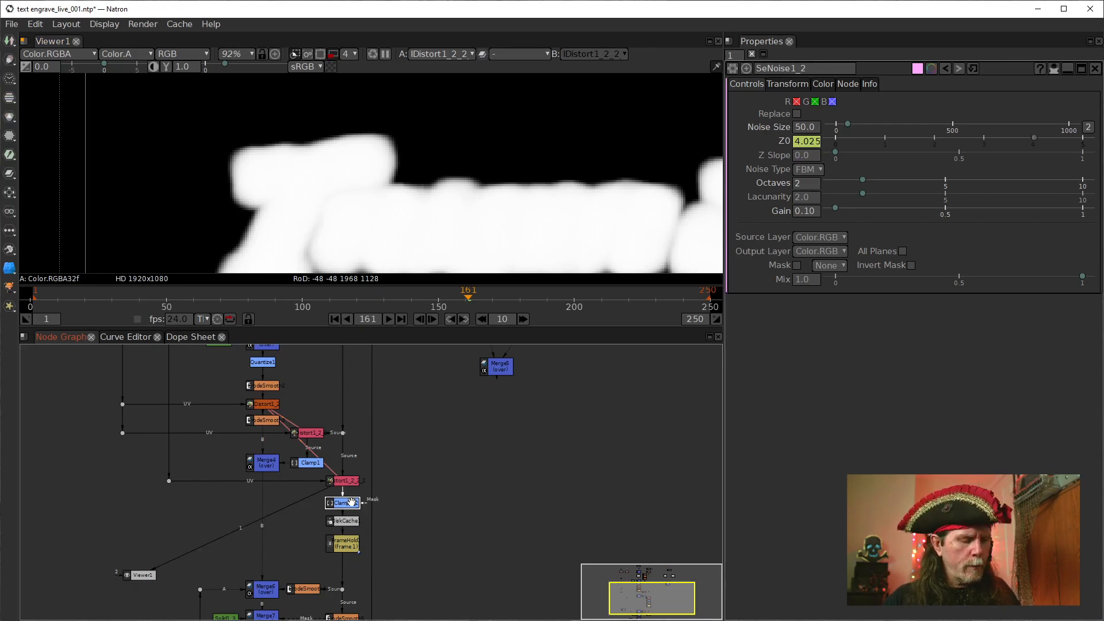
key(1)
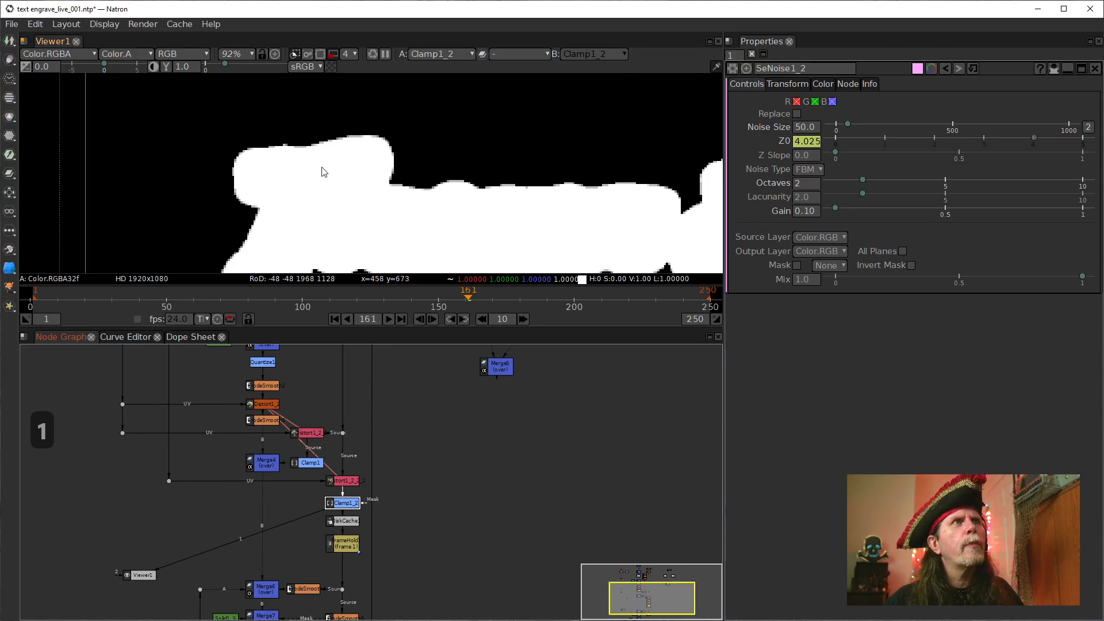
click(333, 319)
click(388, 319)
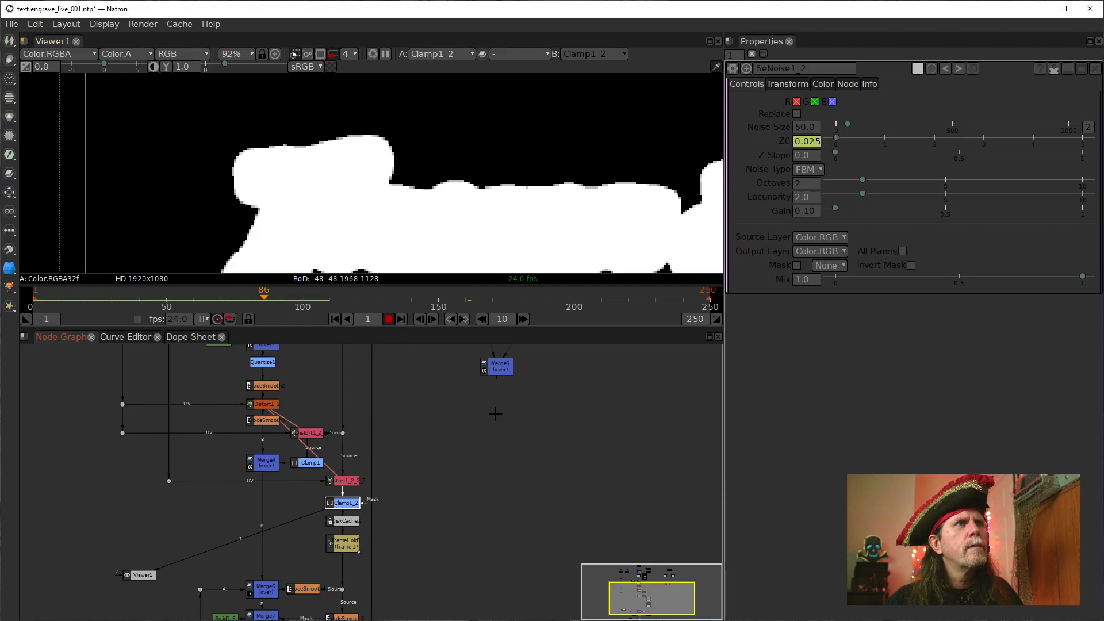
Stop playback, show the IDistort node feeding Clamp1 in the viewer and play its animation from the first frame
click(388, 320)
drag(441, 436, 435, 486)
click(313, 481)
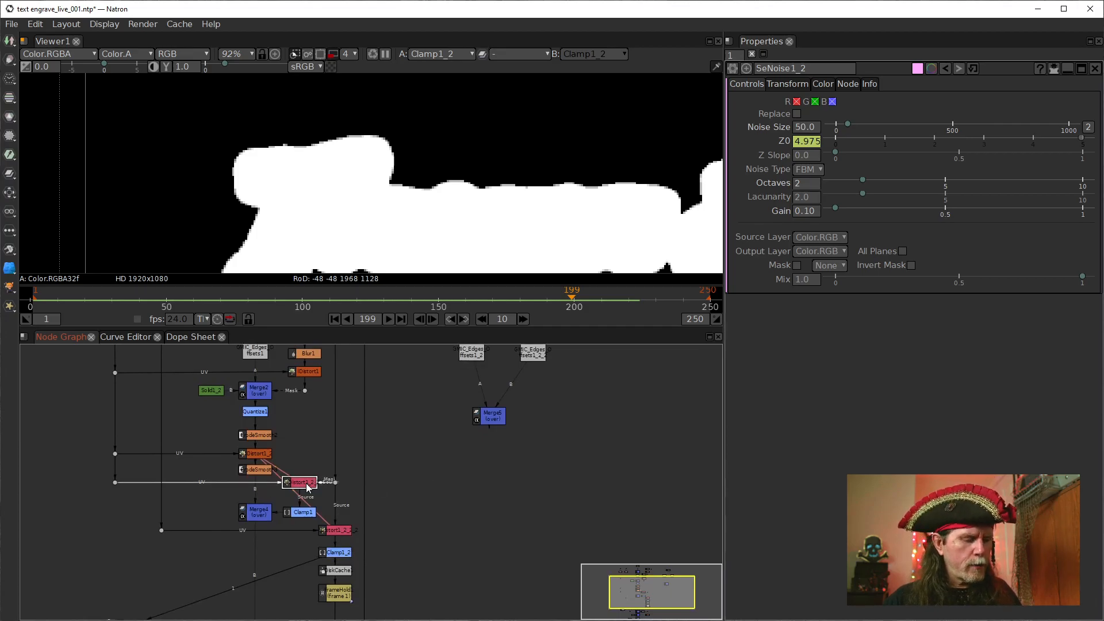
key(1)
drag(469, 442, 461, 490)
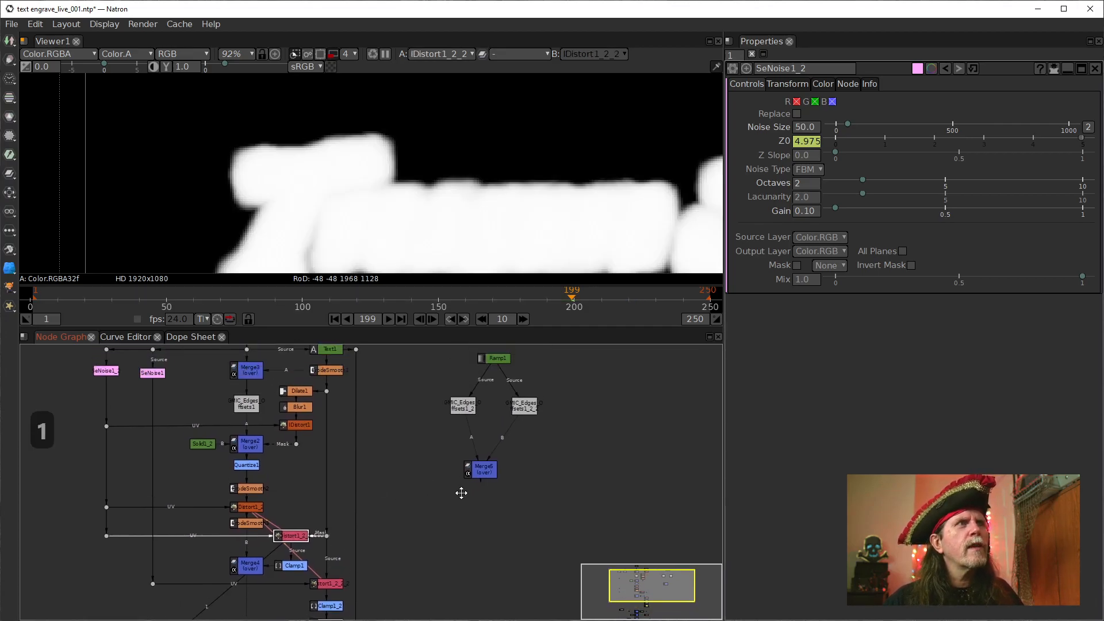
click(335, 319)
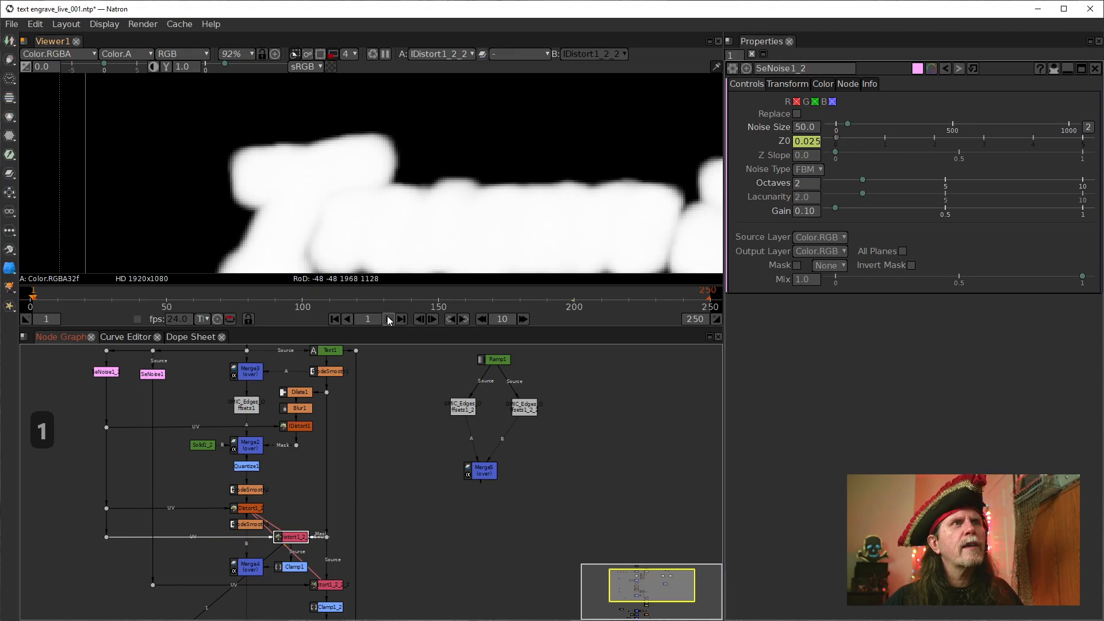
click(388, 319)
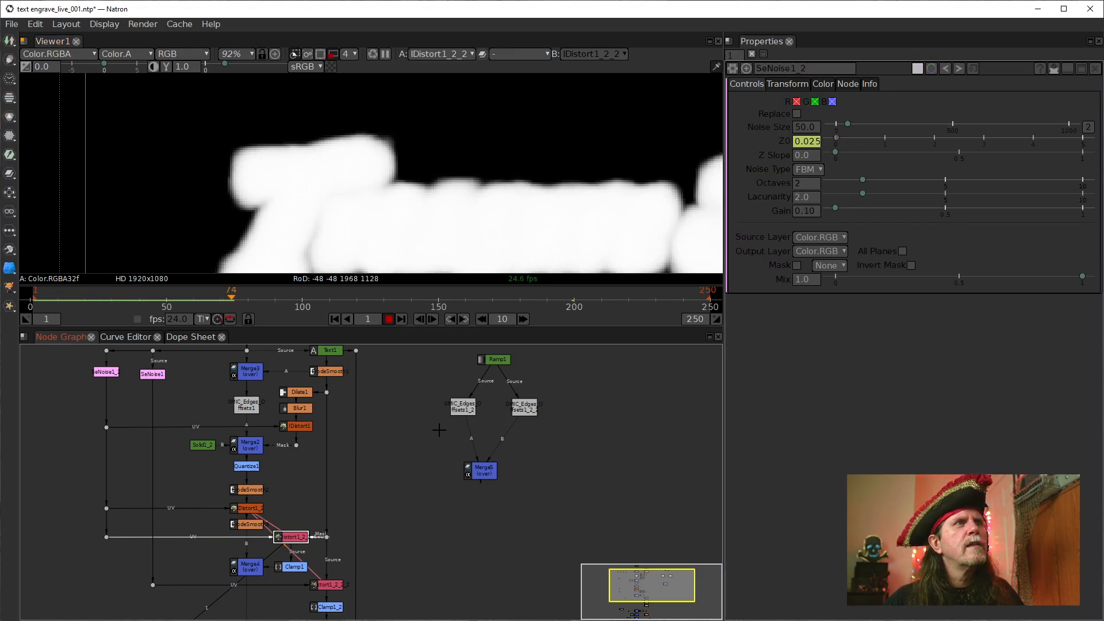
Show Clamp1's output in the viewer, play its animation and stop playback
click(294, 566)
key(1)
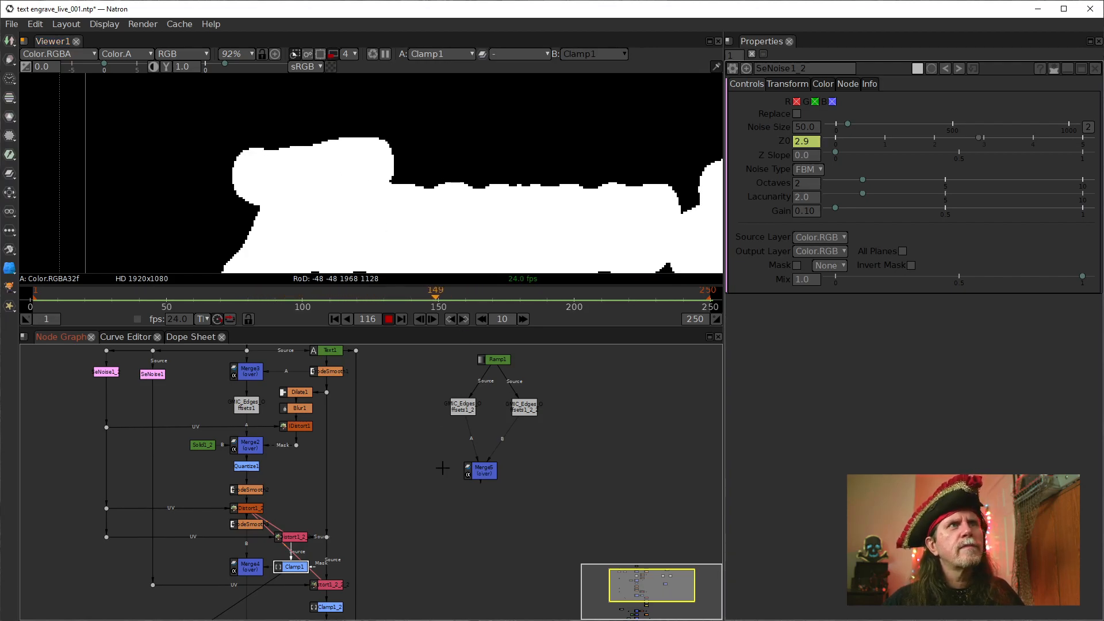
click(389, 320)
Show the final Merge1 output in the viewer and return to the first frame
drag(358, 585, 449, 339)
drag(471, 438, 451, 506)
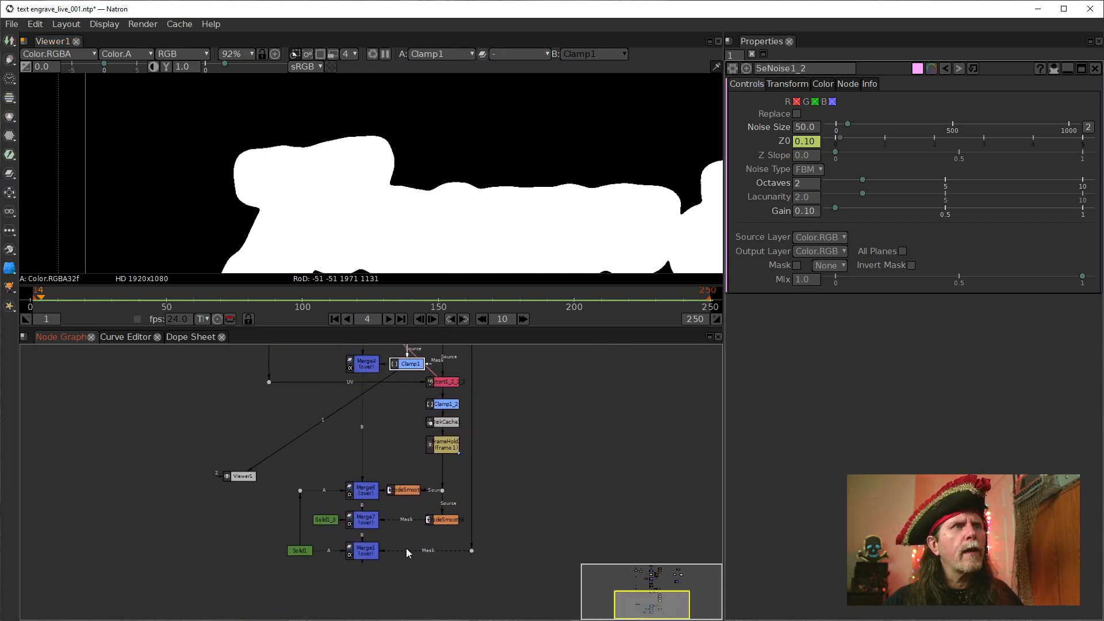
click(367, 551)
key(1)
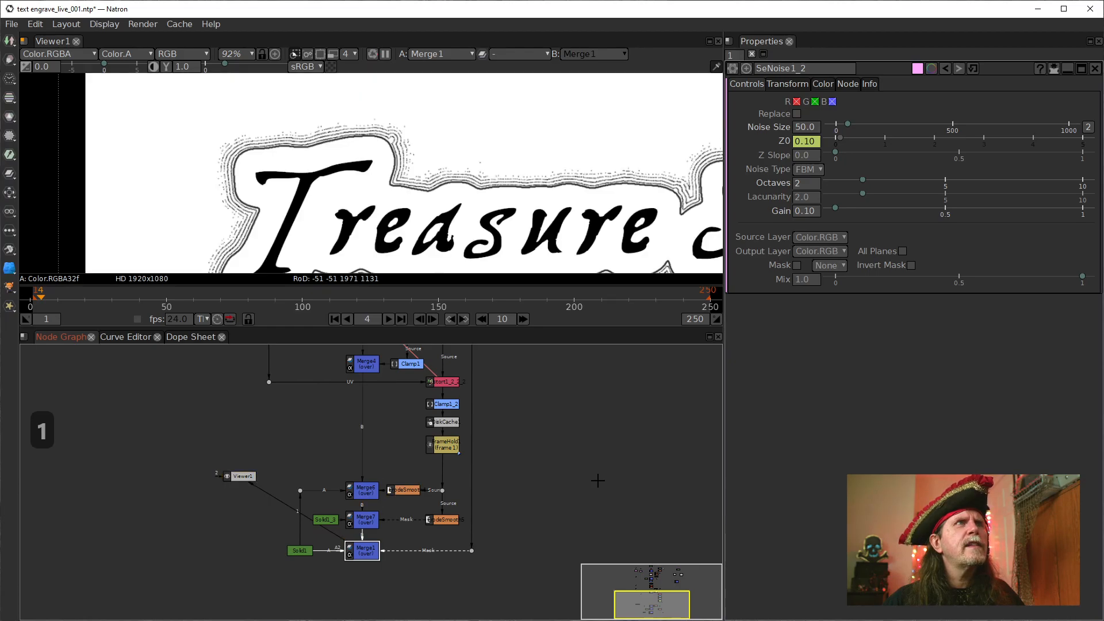
click(334, 319)
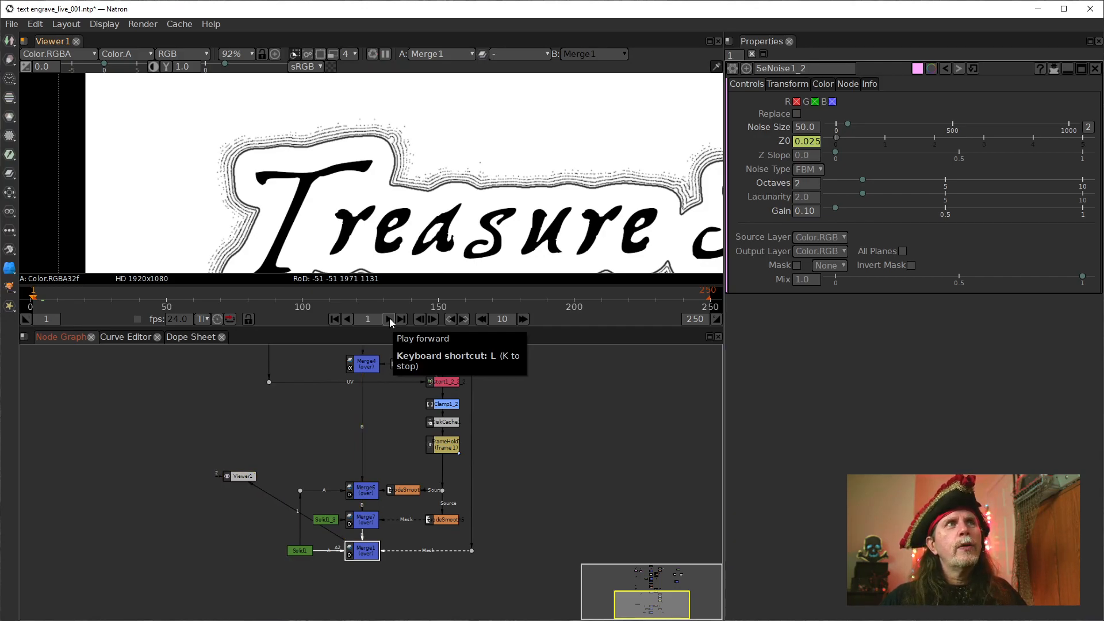
Enable the viewer's region of interest and fit it around the letter T of the Treasure Map title
scroll(323, 200, up, 2)
drag(315, 191, 357, 210)
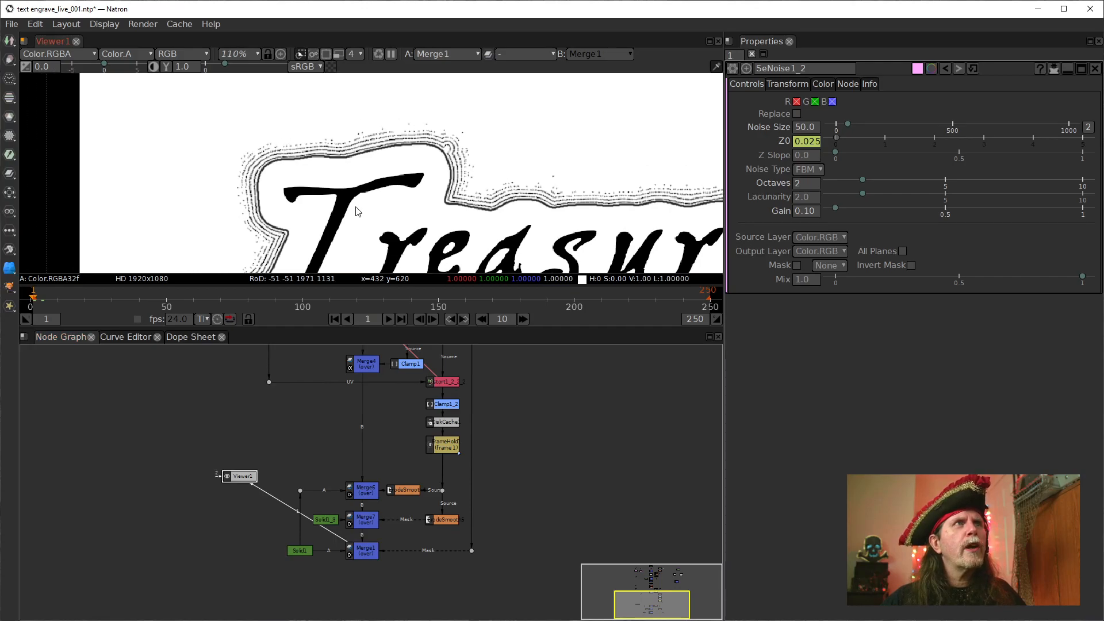
click(325, 56)
drag(434, 167, 314, 137)
scroll(314, 137, down, 4)
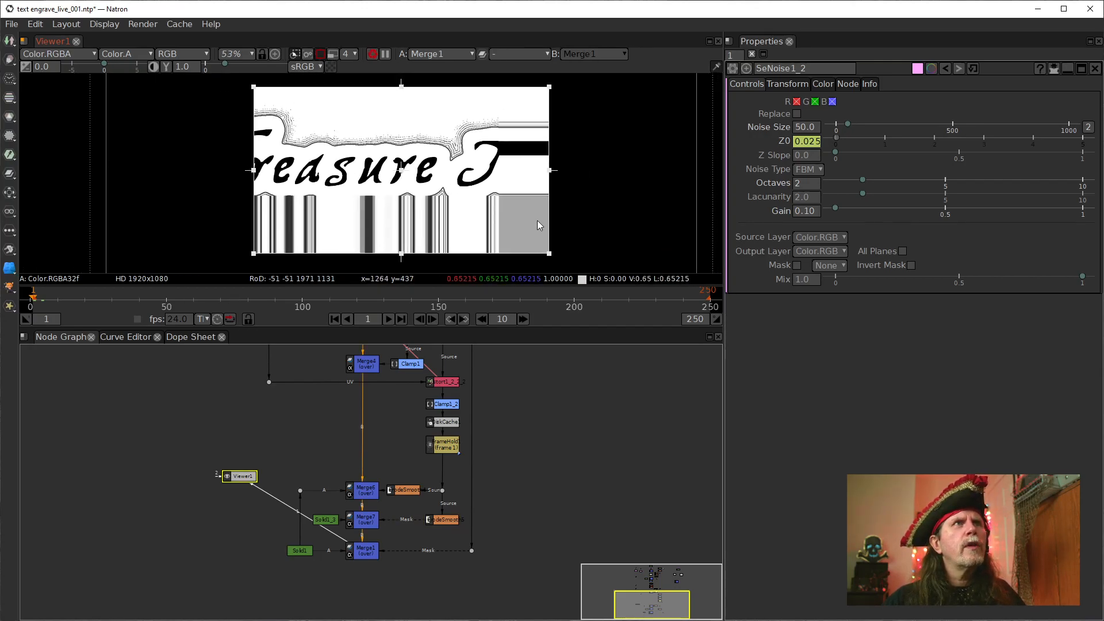
drag(549, 253, 365, 165)
drag(308, 125, 231, 132)
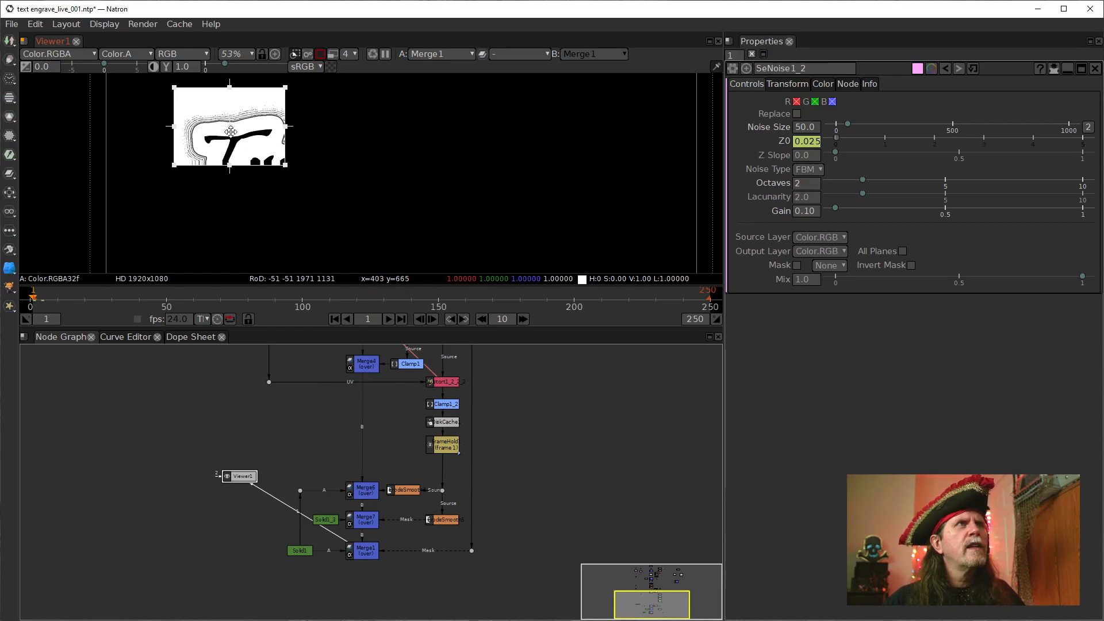
scroll(336, 195, up, 6)
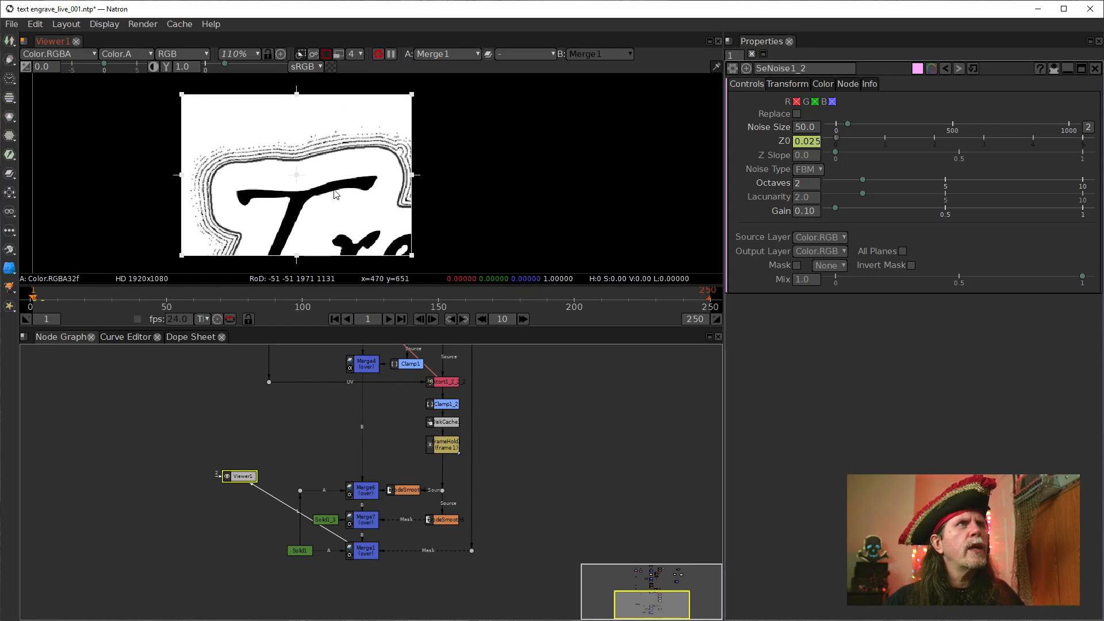
scroll(336, 194, up, 4)
mouse_move(355, 168)
mouse_down()
mouse_move(378, 167)
mouse_move(366, 167)
mouse_up()
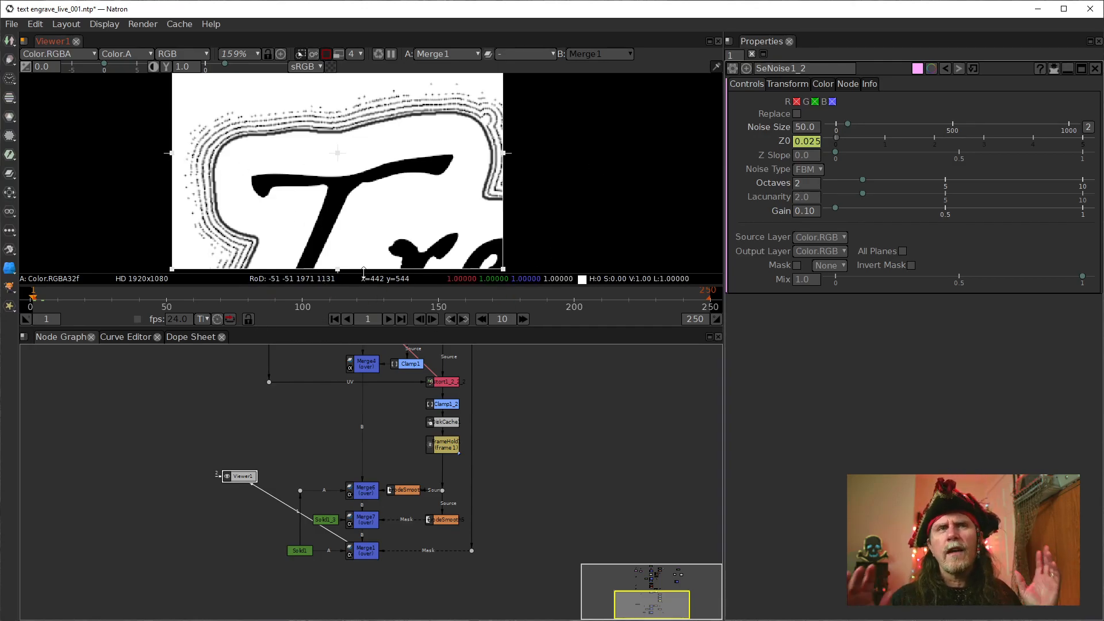
Play the animated outline inside the region of interest several times from the first frame, then stop playback
click(389, 319)
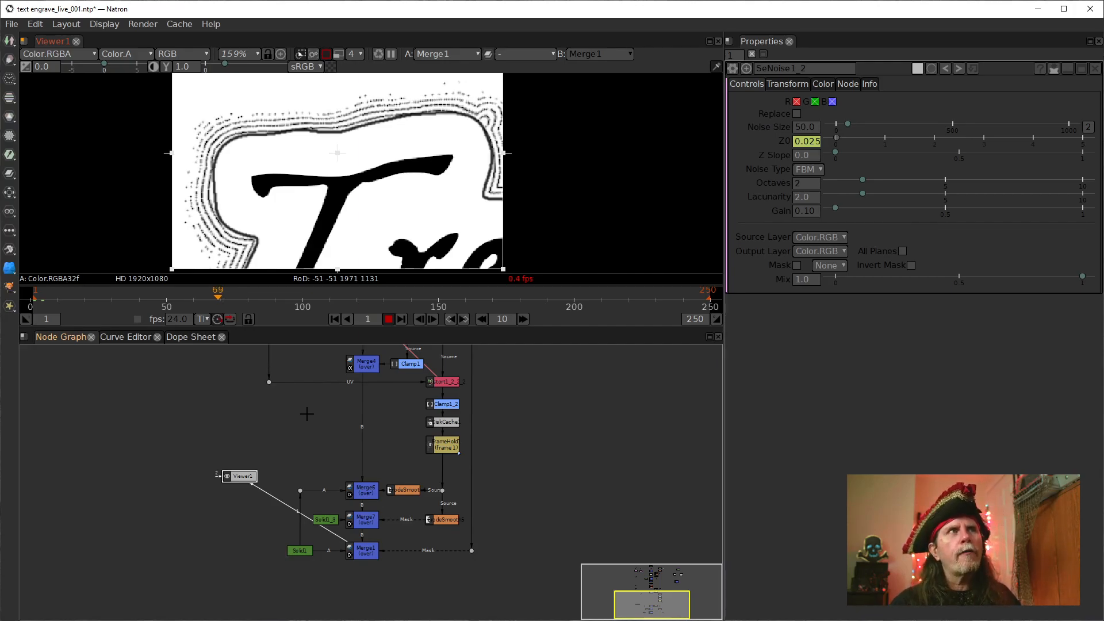
click(389, 319)
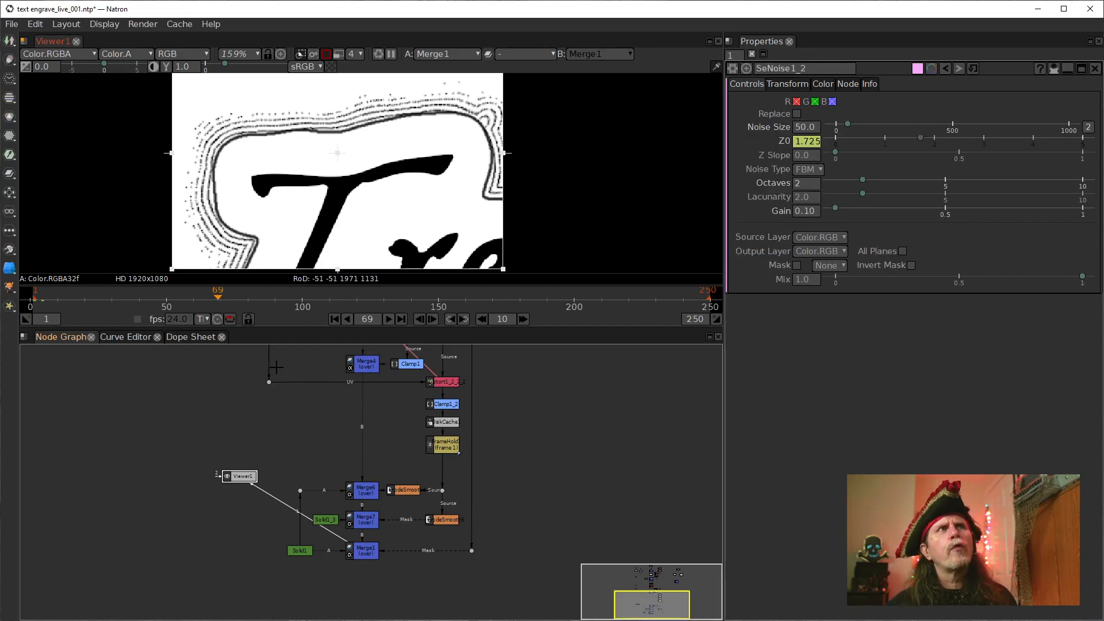
click(334, 319)
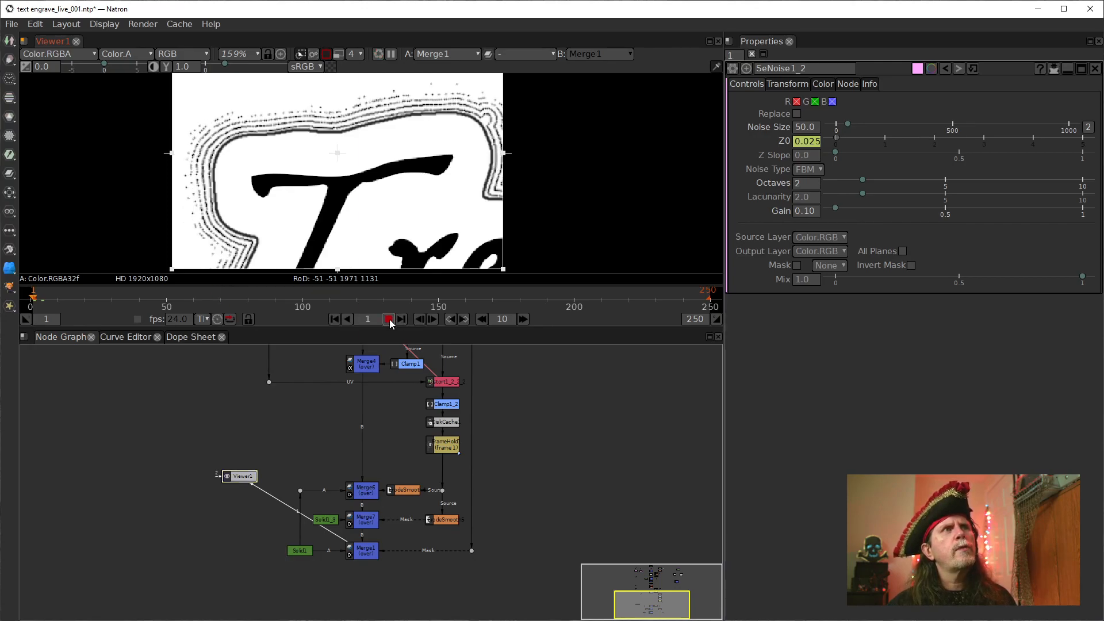
click(388, 319)
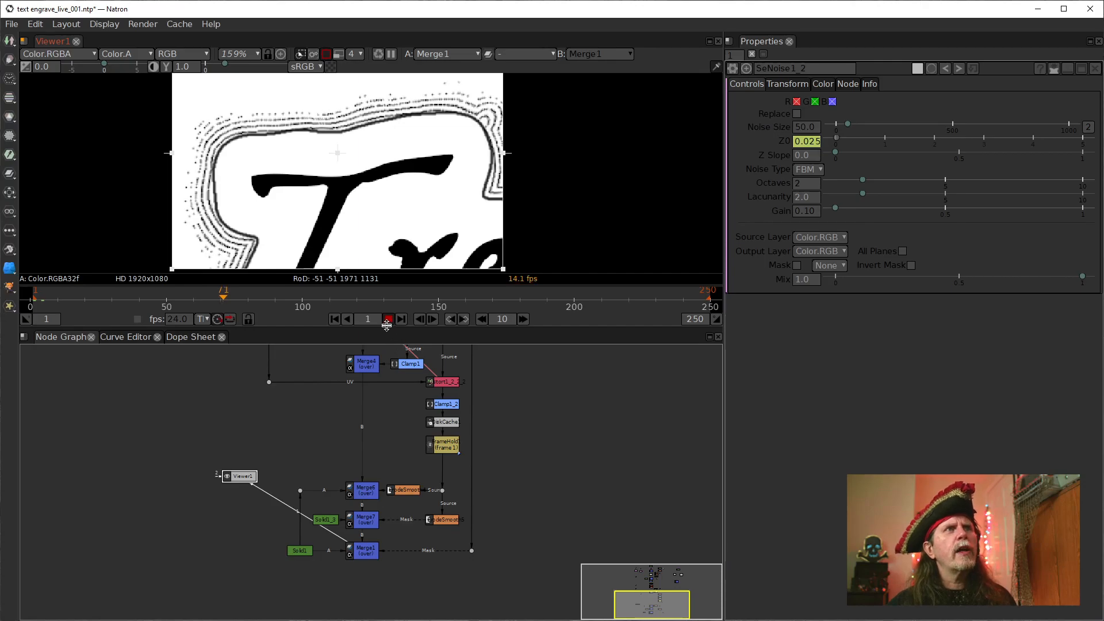
click(334, 319)
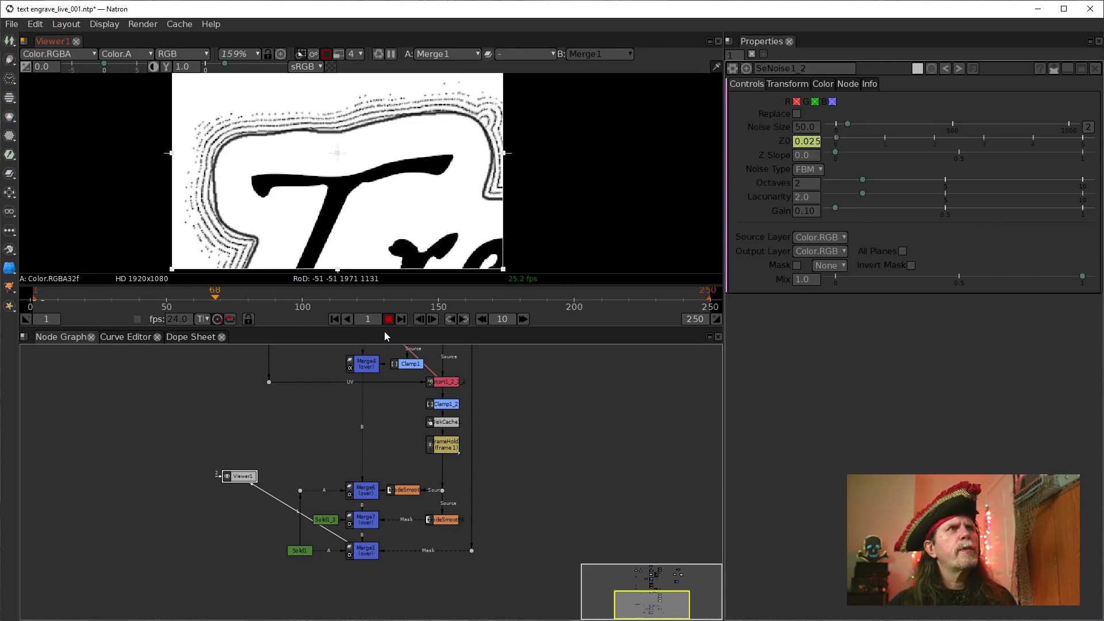
click(336, 319)
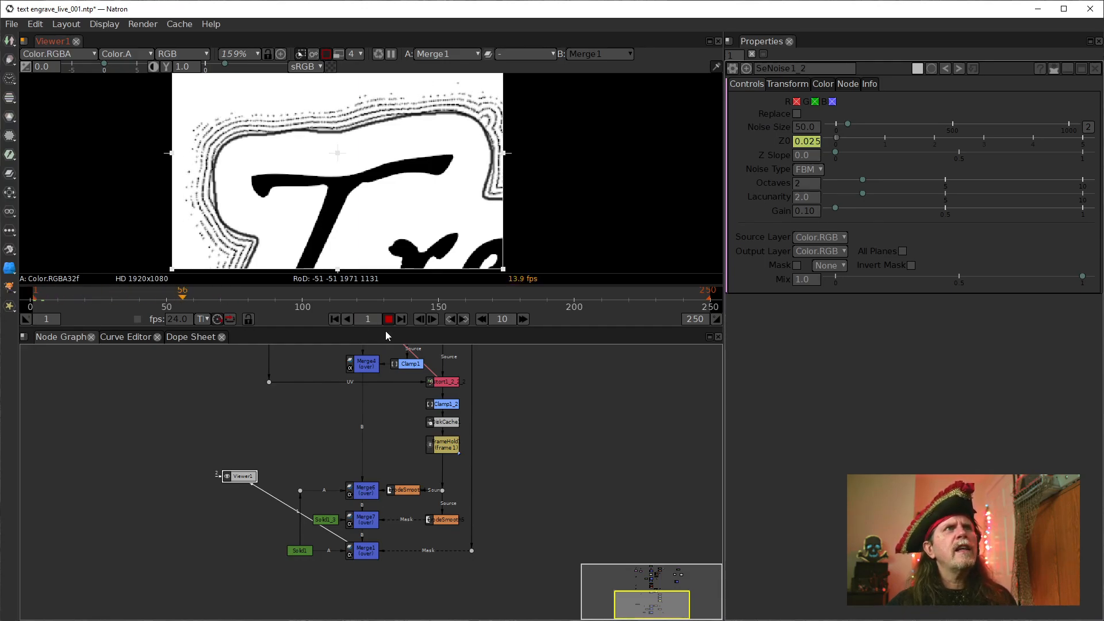
click(337, 320)
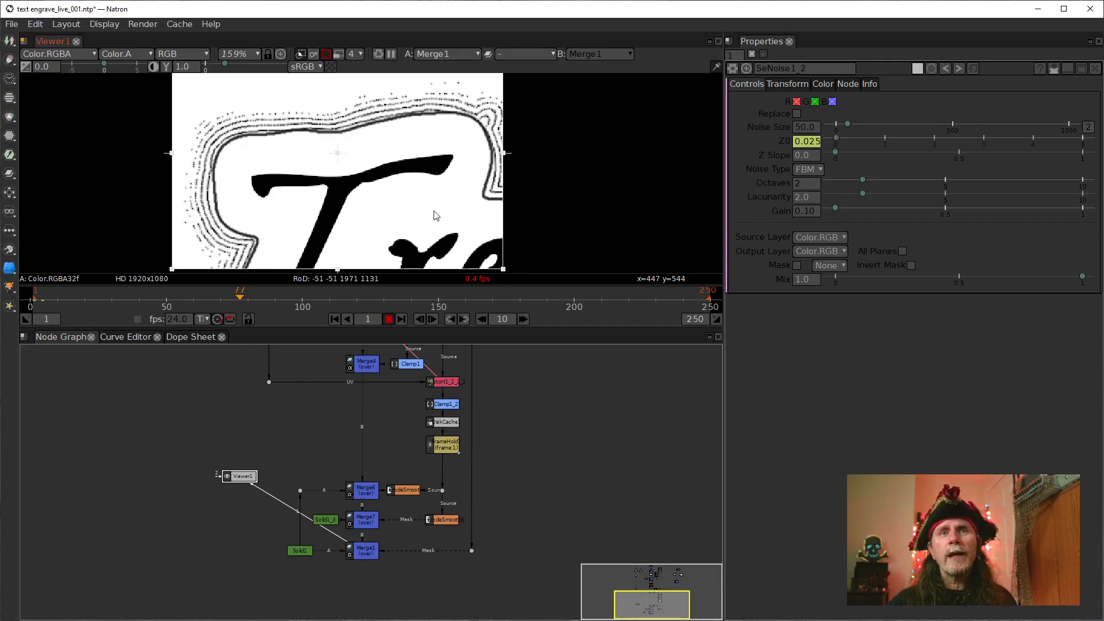
click(387, 320)
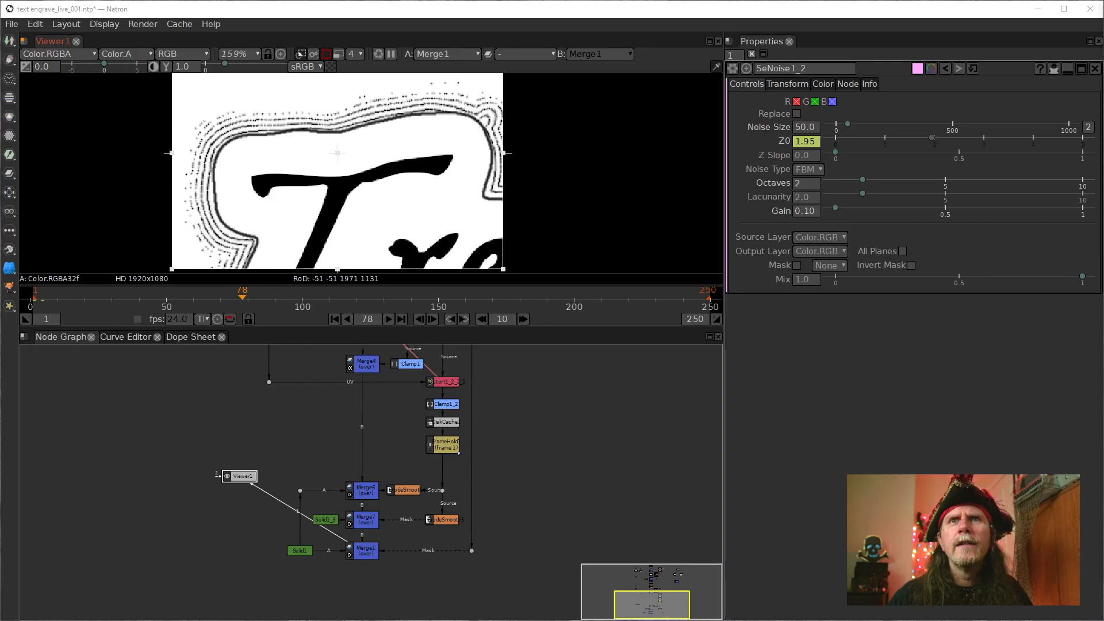
Set the viewer zoom to 100% and turn off the region of interest to display the full title
drag(630, 498, 492, 586)
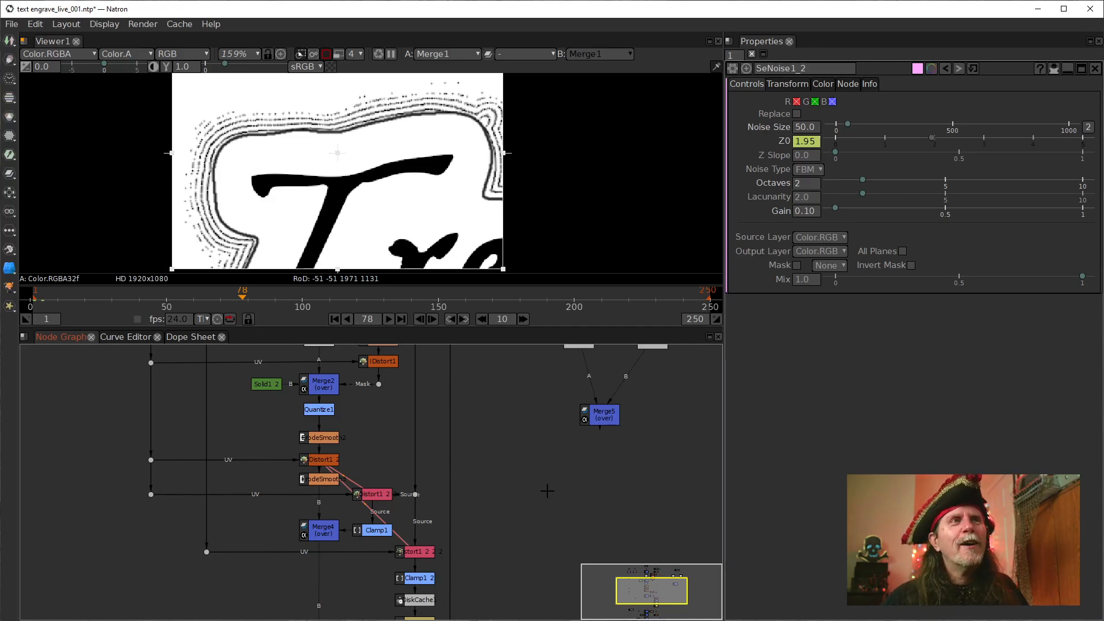
scroll(393, 203, down, 2)
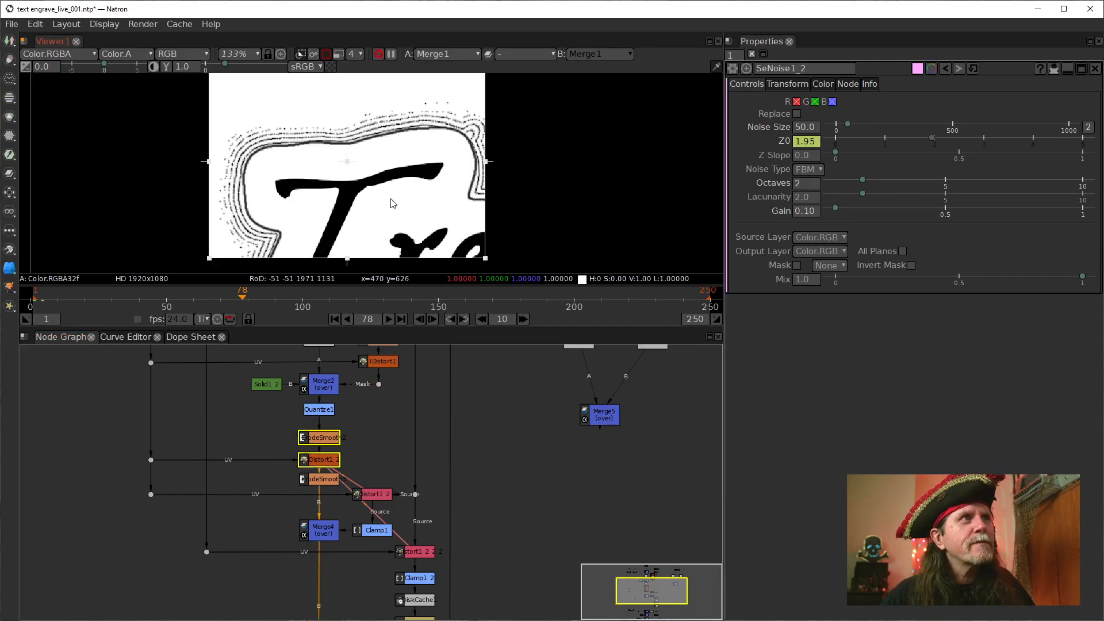
scroll(398, 202, down, 8)
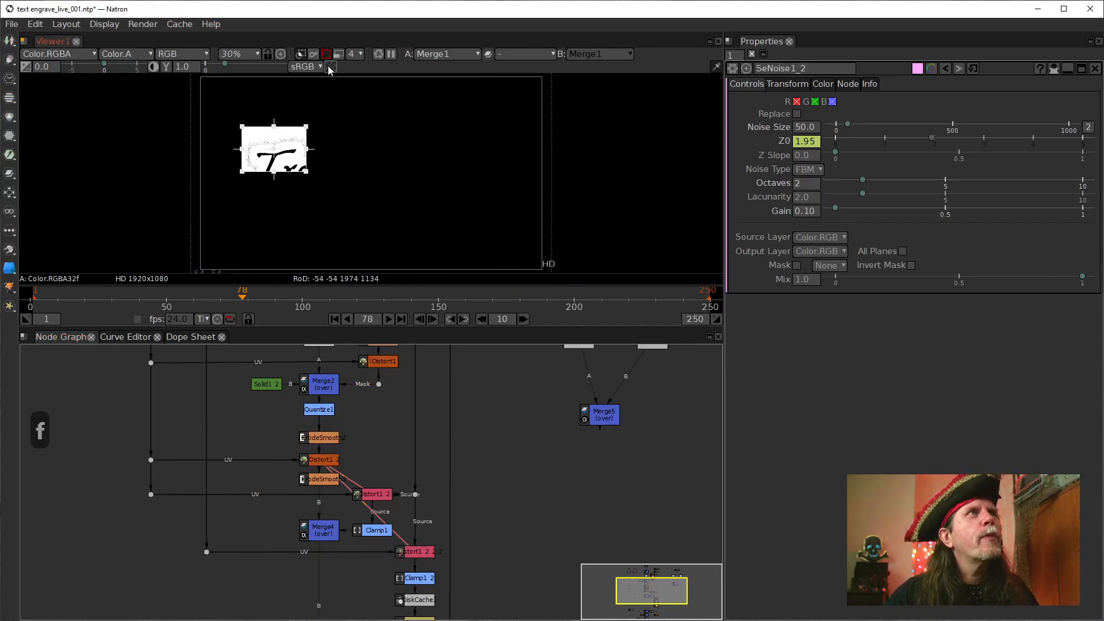
key(ctrl+1)
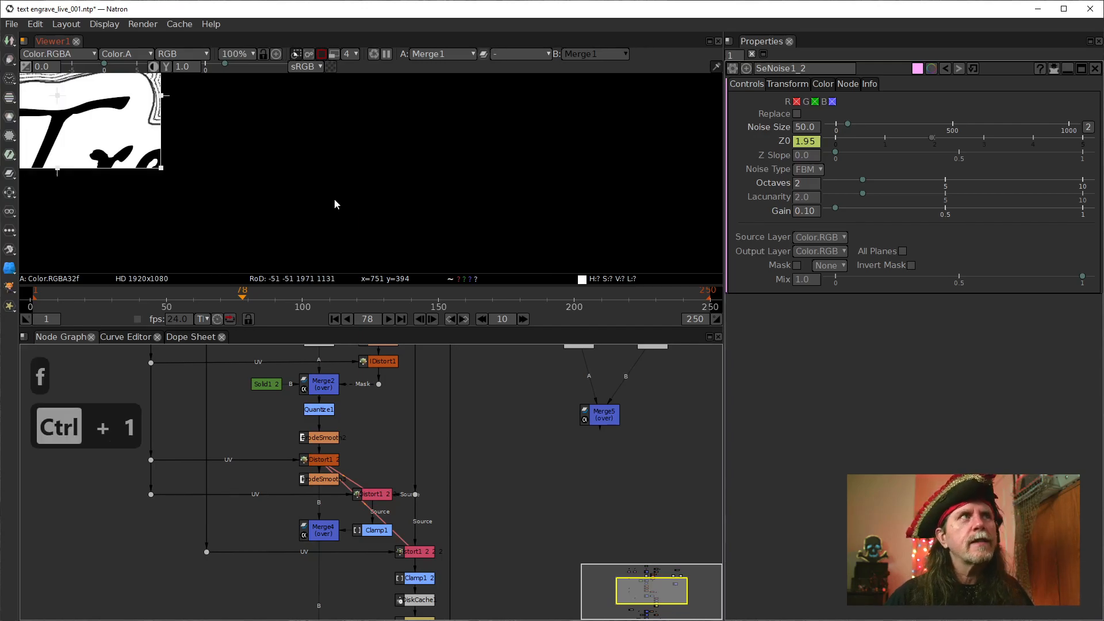
click(320, 54)
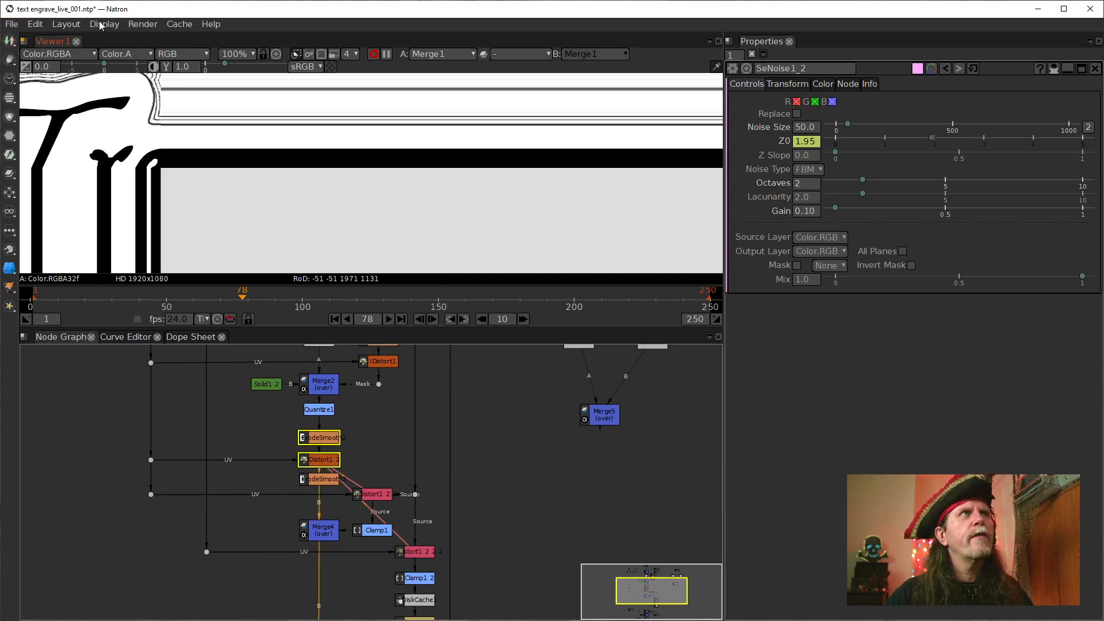
Save the project as a new version
click(12, 24)
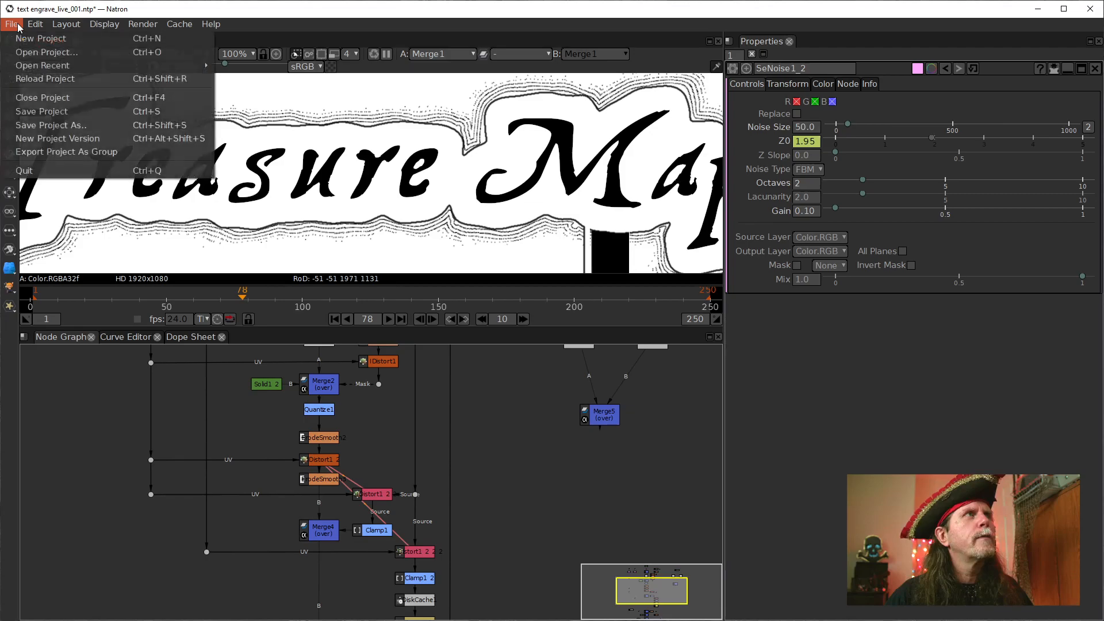
click(67, 139)
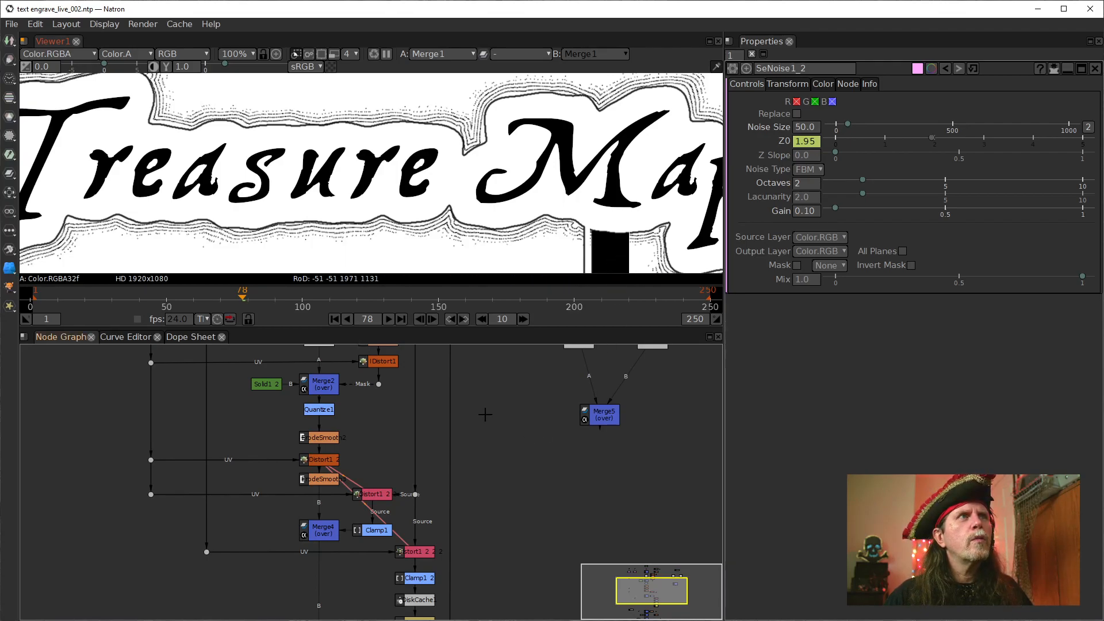
Connect Text1's source to the Solid2 branch at the top of the node graph and inspect the title's outlines
mouse_move(508, 434)
mouse_down()
mouse_move(505, 568)
mouse_move(518, 473)
mouse_move(535, 492)
mouse_up()
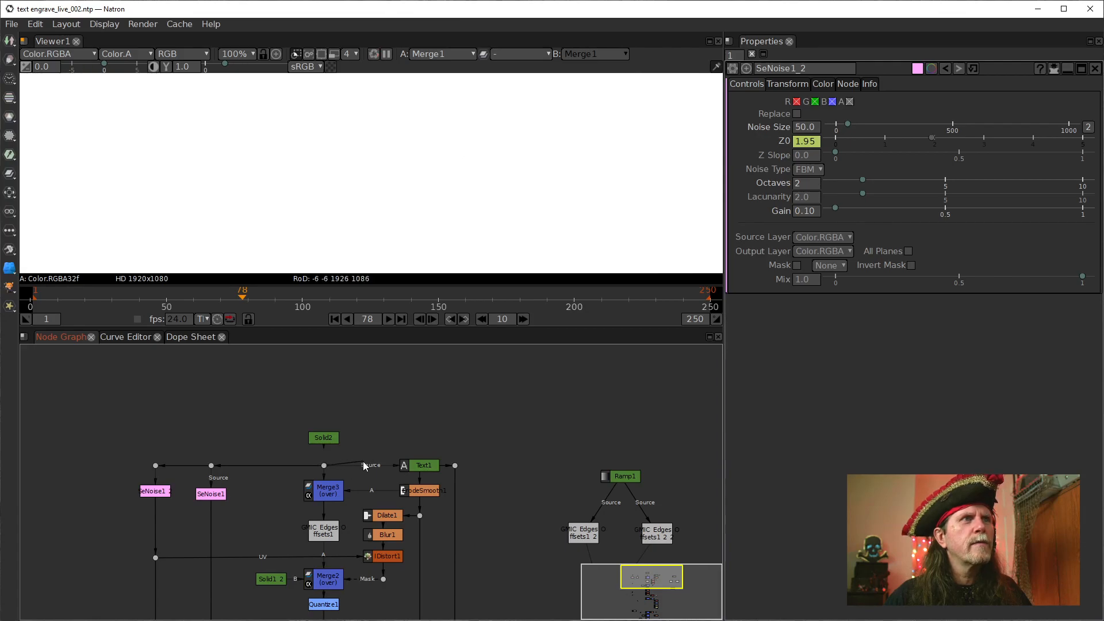
drag(325, 437, 326, 437)
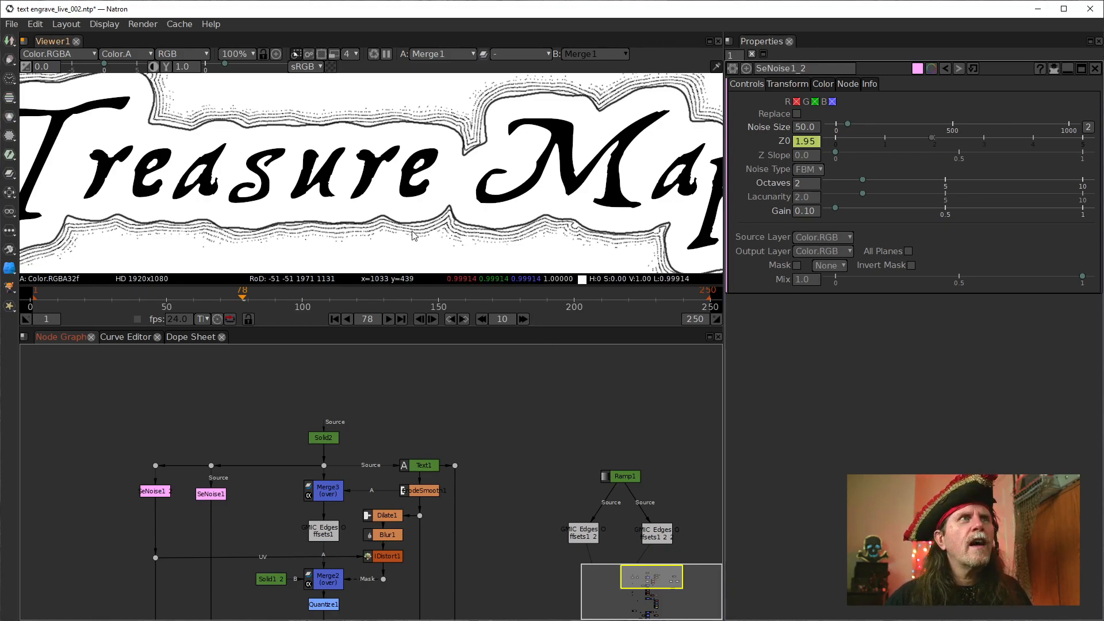
drag(215, 216, 435, 209)
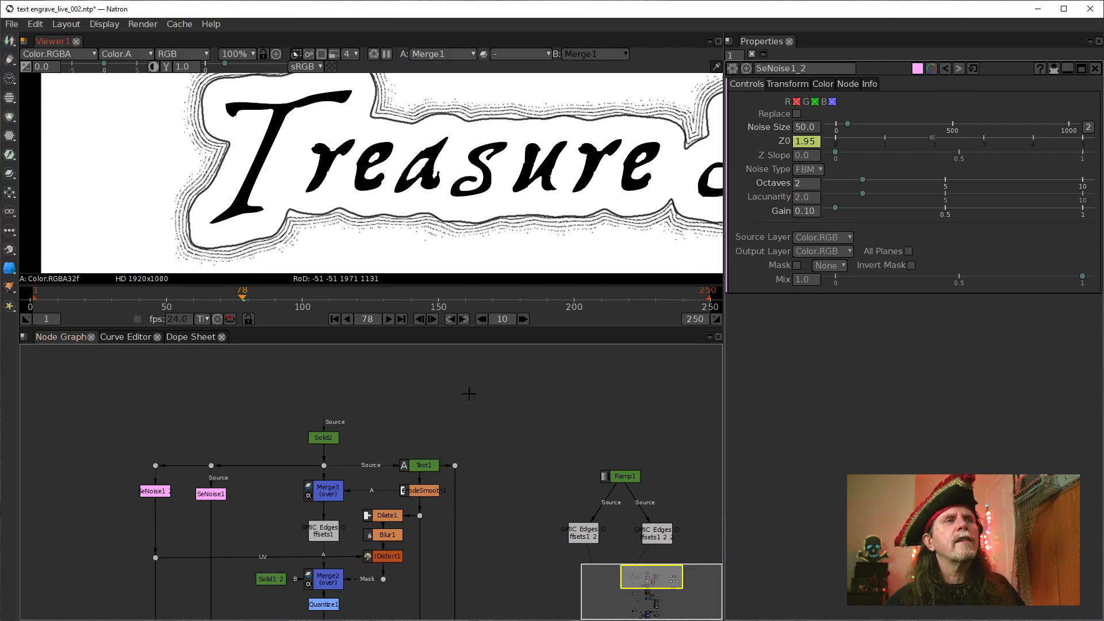
Set the Size of the ErodeSmooth1 node below Text1 to -25 and inspect the outlines around the title
double_click(411, 489)
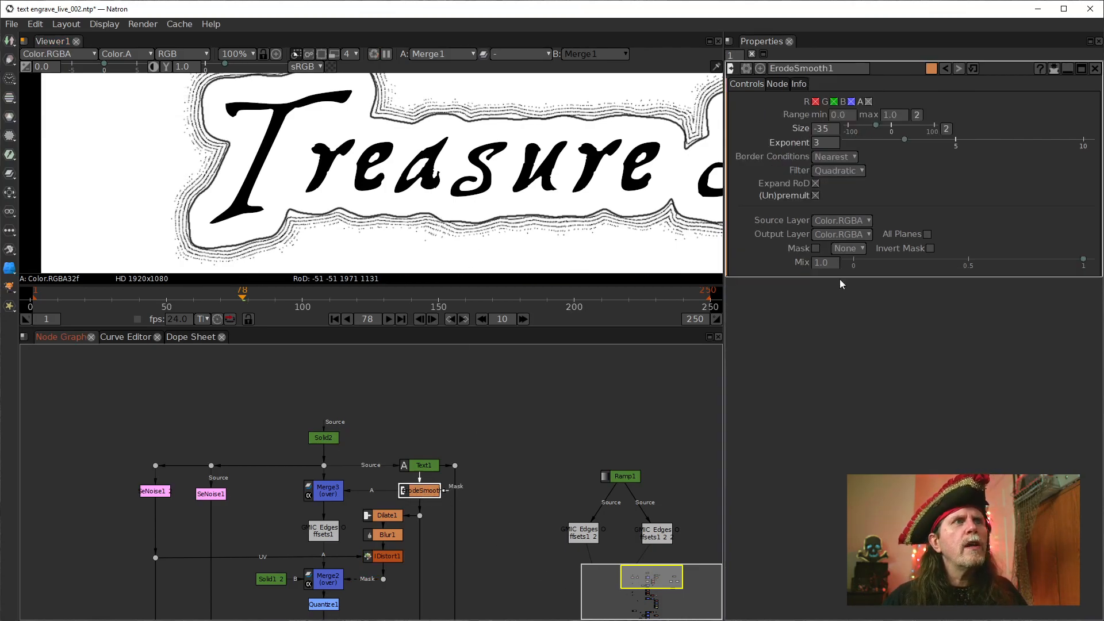
click(819, 146)
drag(559, 192, 521, 211)
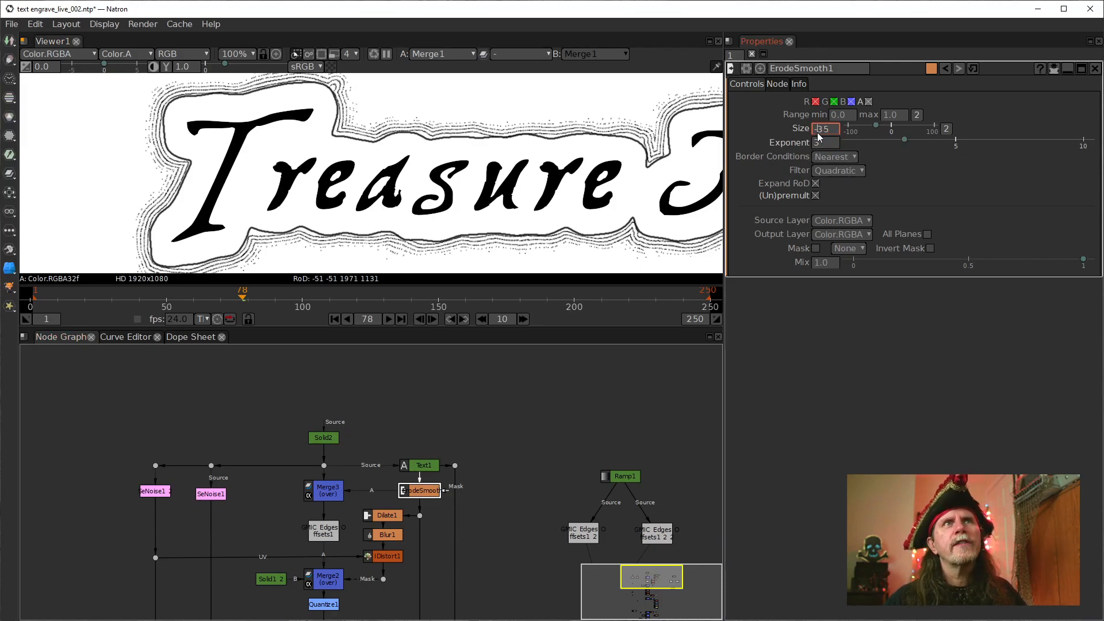
scroll(817, 132, up, 1)
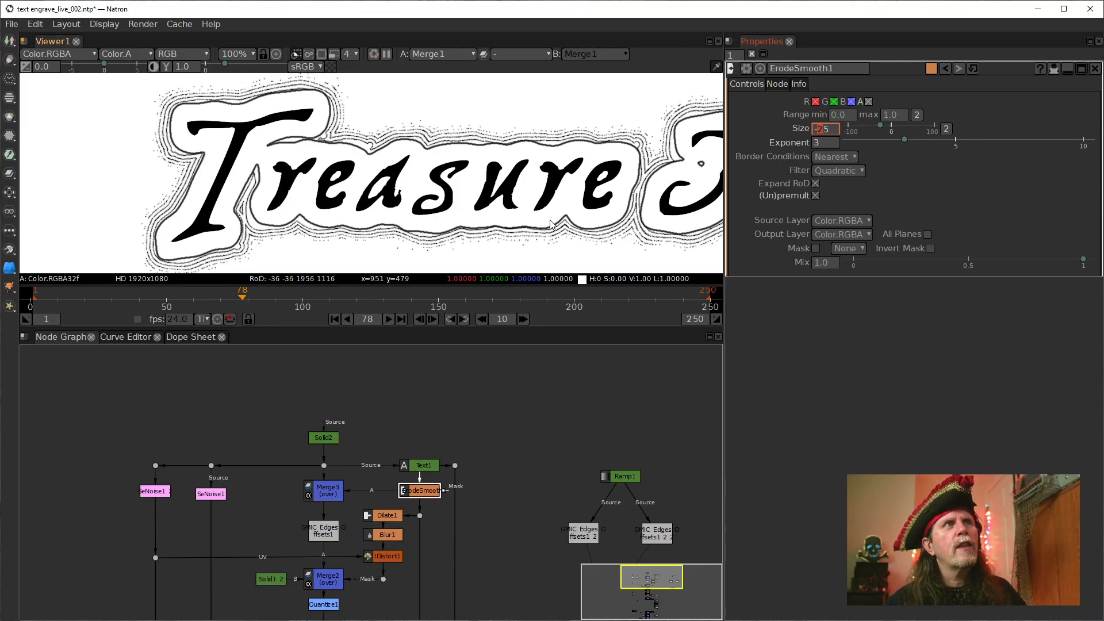
drag(598, 193, 499, 192)
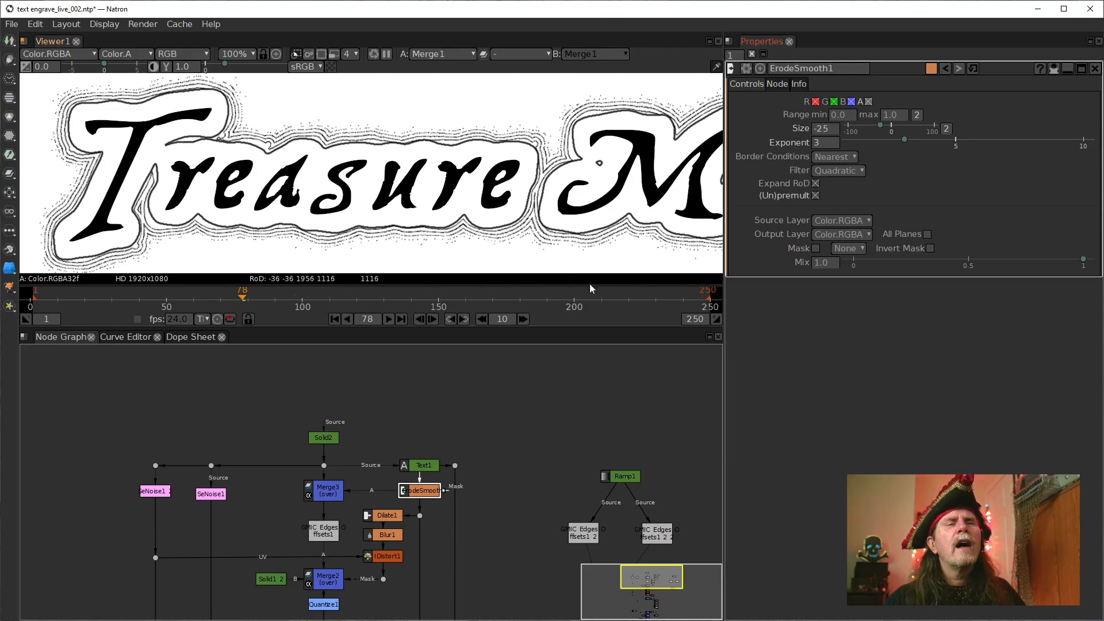
Set the Size of ErodeSmooth1 to -65 and inspect the widened outlines along the title's lower edge
drag(480, 544, 502, 355)
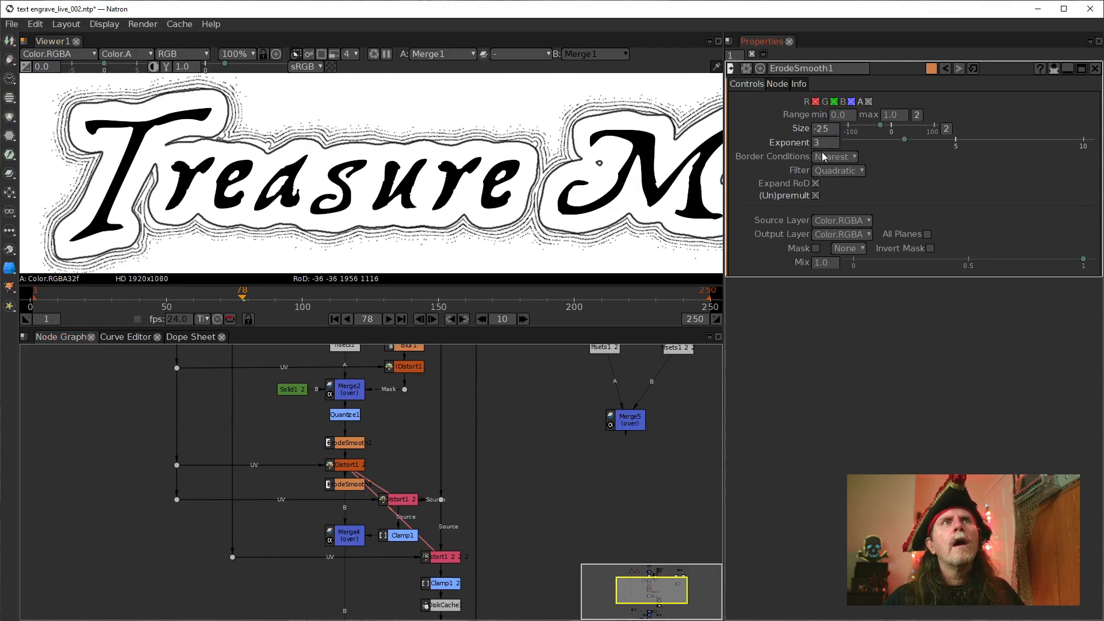
click(819, 130)
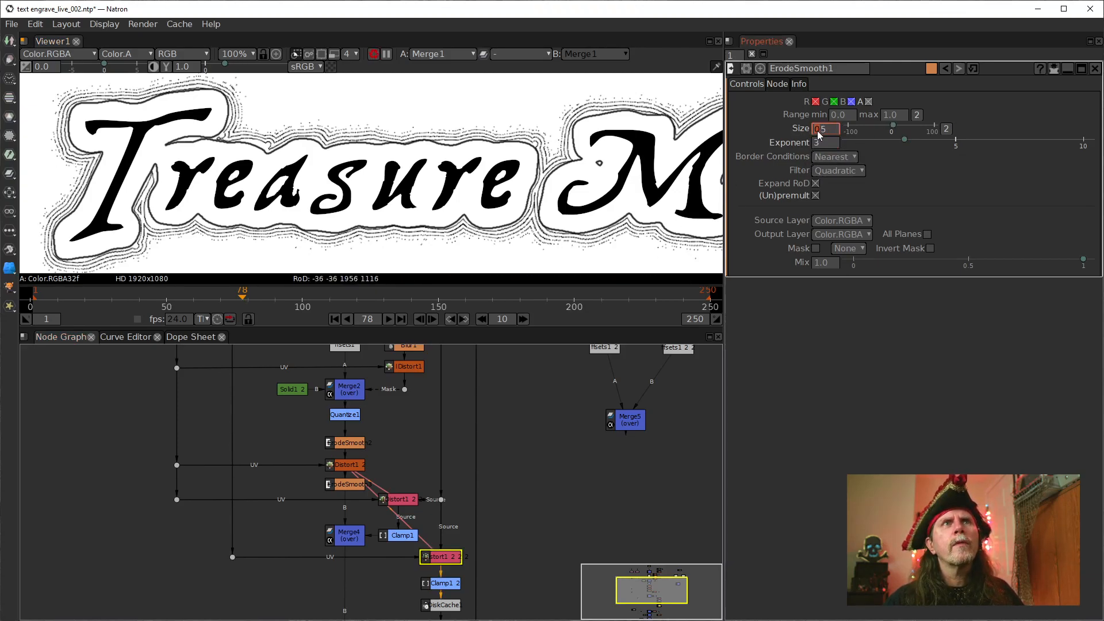
scroll(815, 133, down, 1)
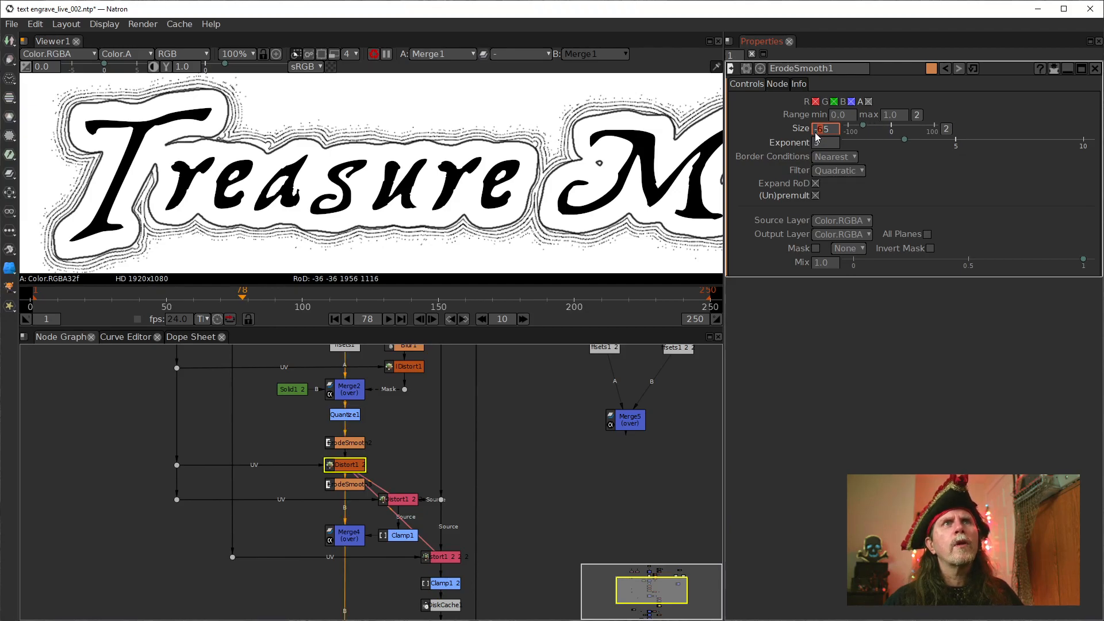
scroll(273, 192, down, 4)
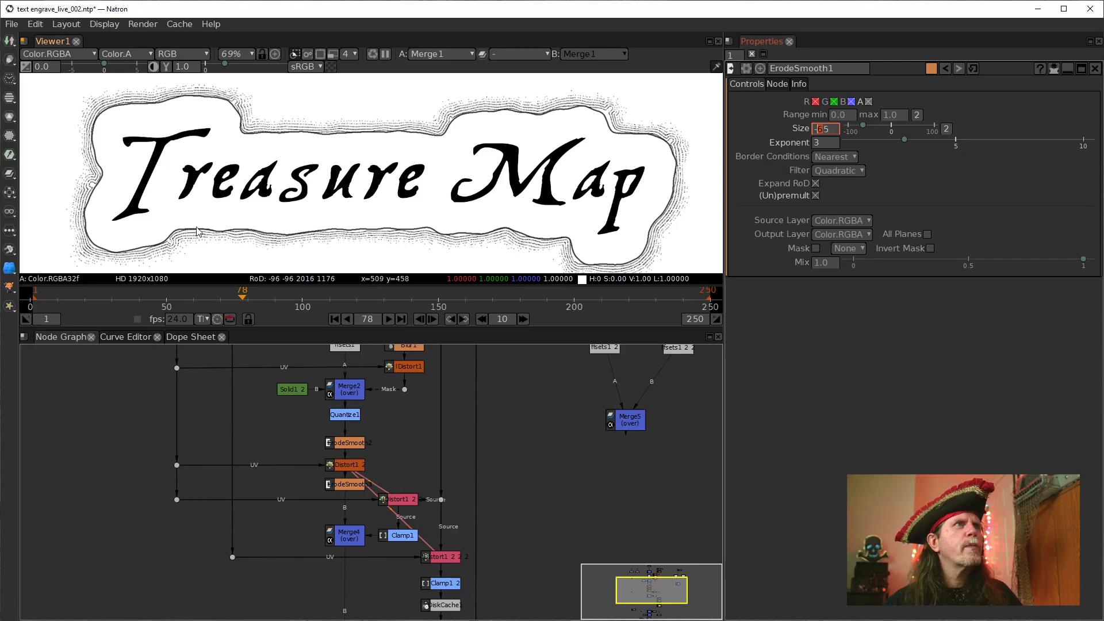
scroll(259, 184, up, 5)
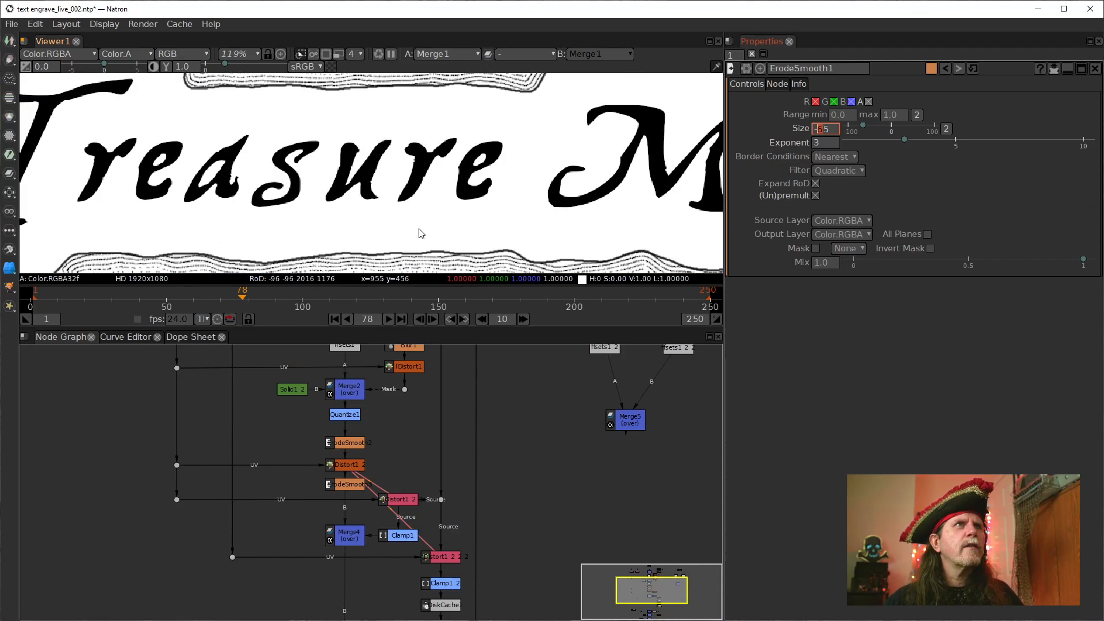
drag(360, 179, 551, 100)
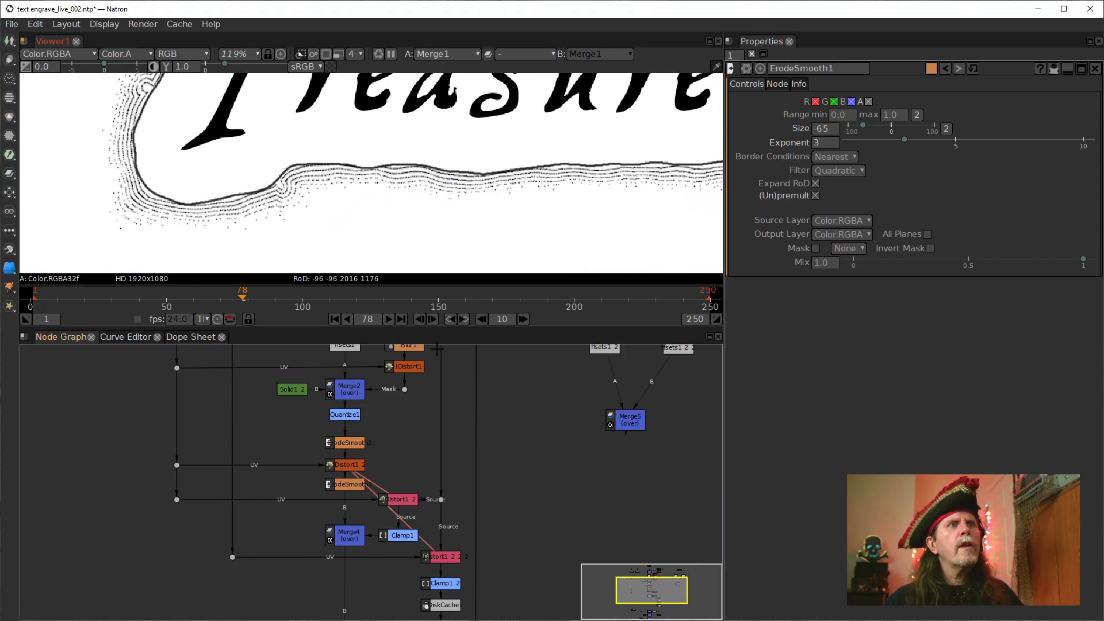
drag(435, 205, 392, 273)
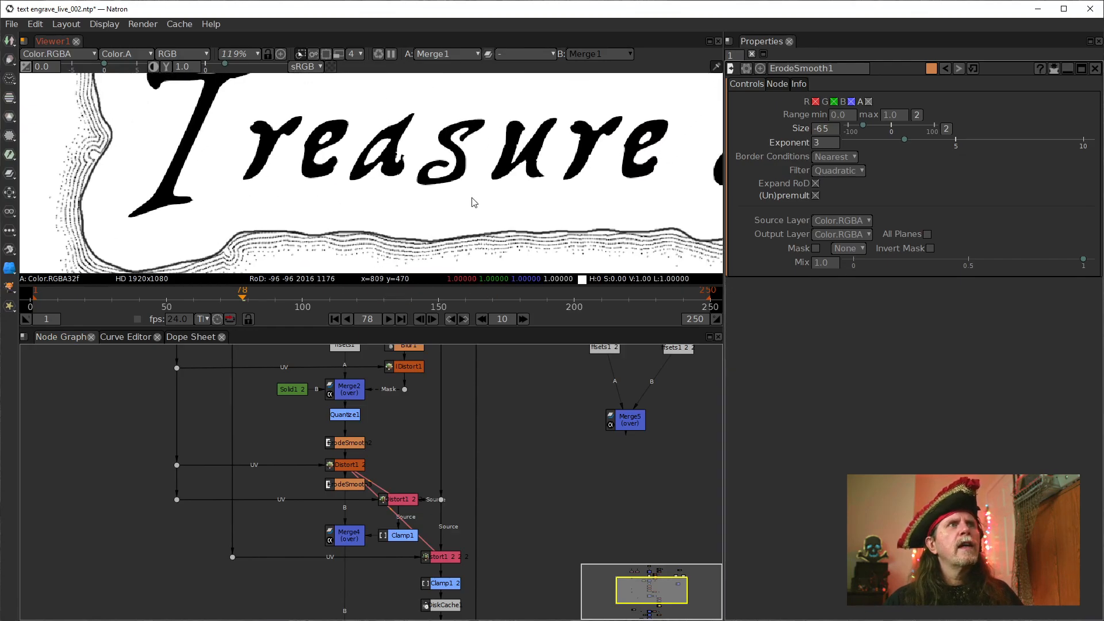
drag(483, 202, 341, 190)
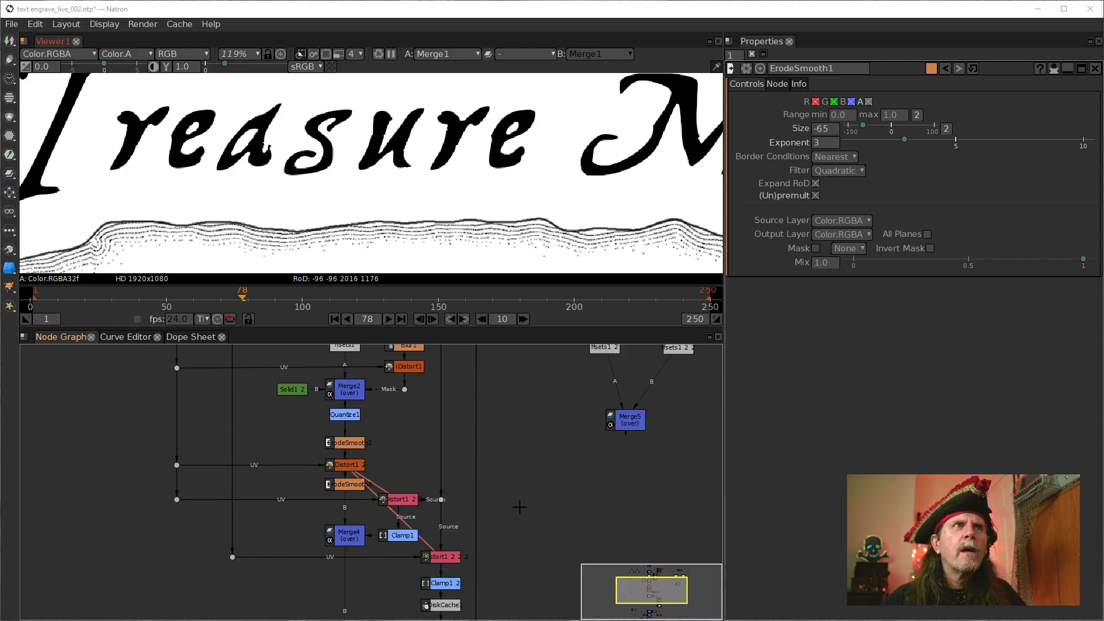
Open the settings of the SeNoise1 node and examine the outline distortion around the title's initial letter
drag(501, 492, 467, 500)
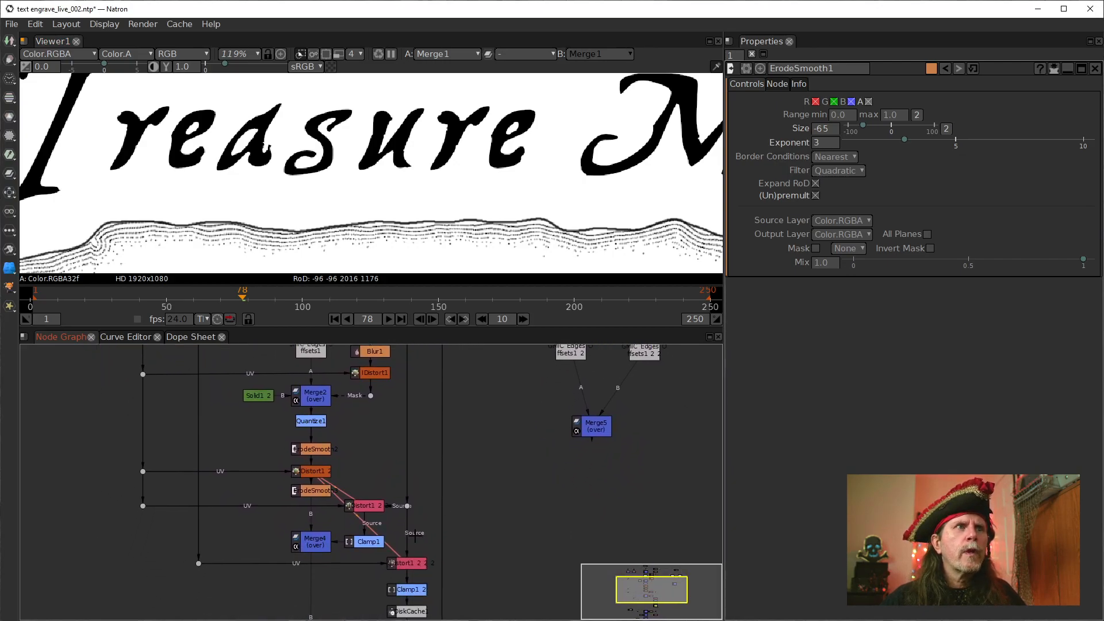
drag(513, 452, 552, 548)
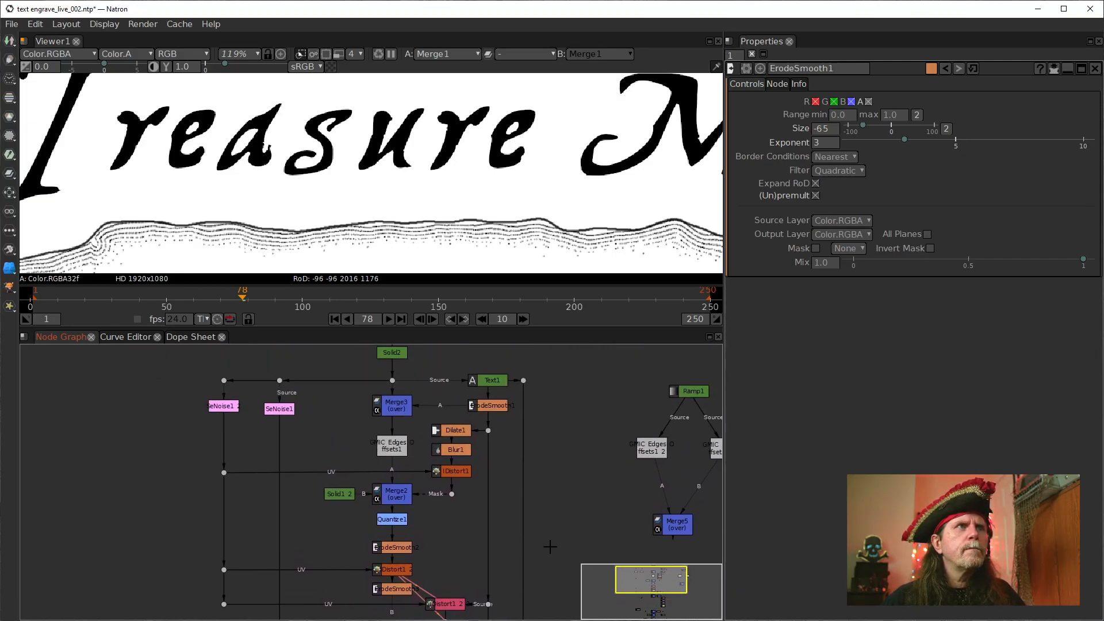
drag(281, 446, 386, 482)
double_click(383, 444)
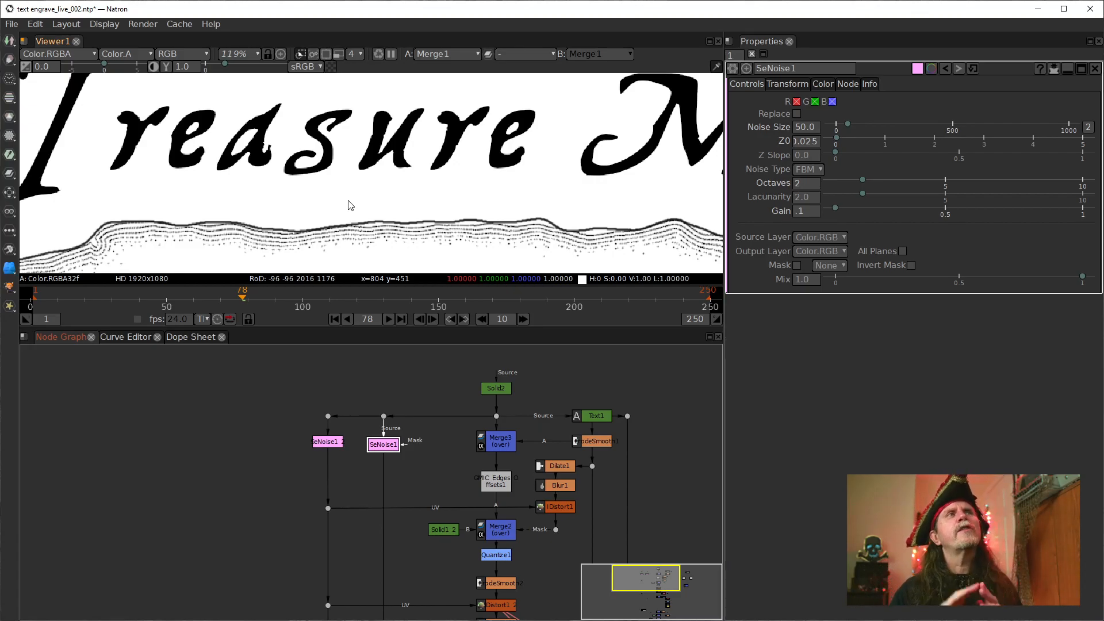
drag(155, 214, 387, 202)
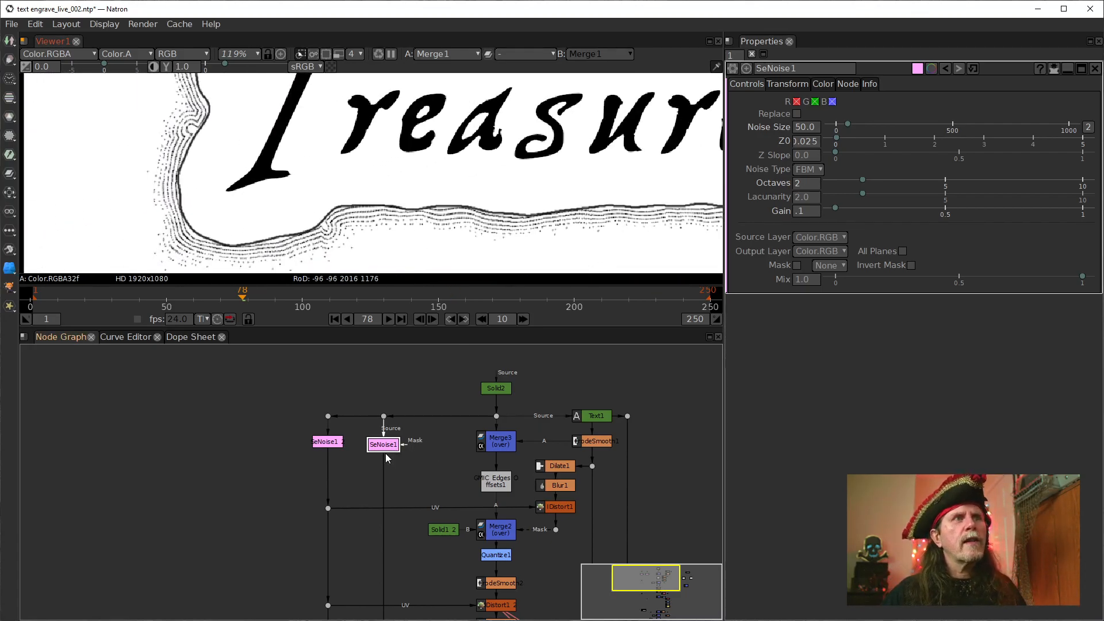
scroll(427, 477, up, 4)
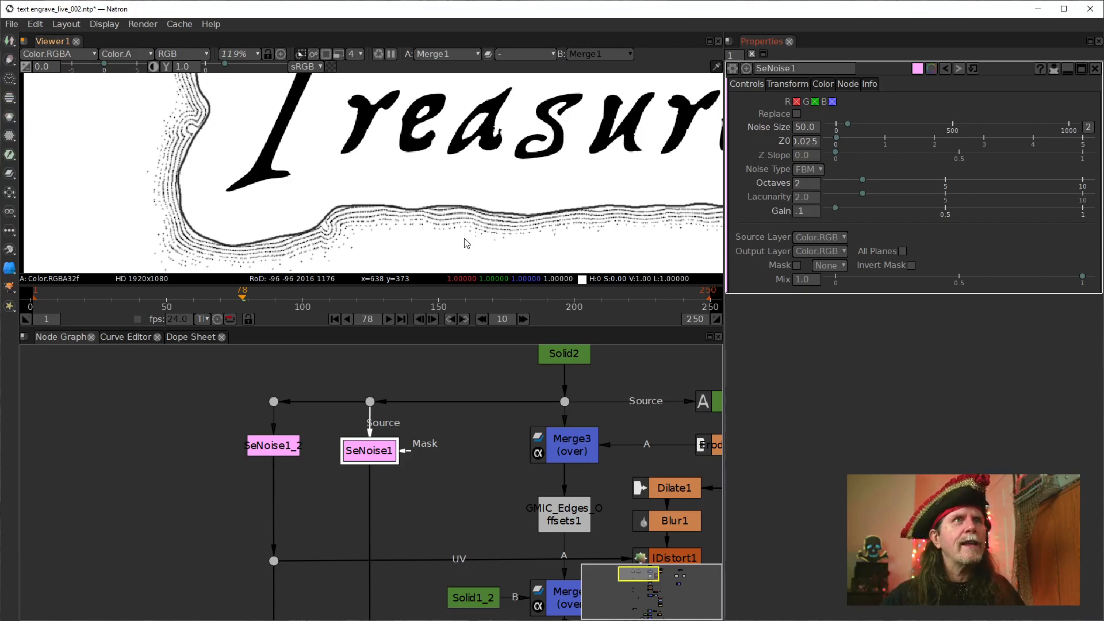
drag(426, 133, 428, 257)
drag(449, 158, 437, 165)
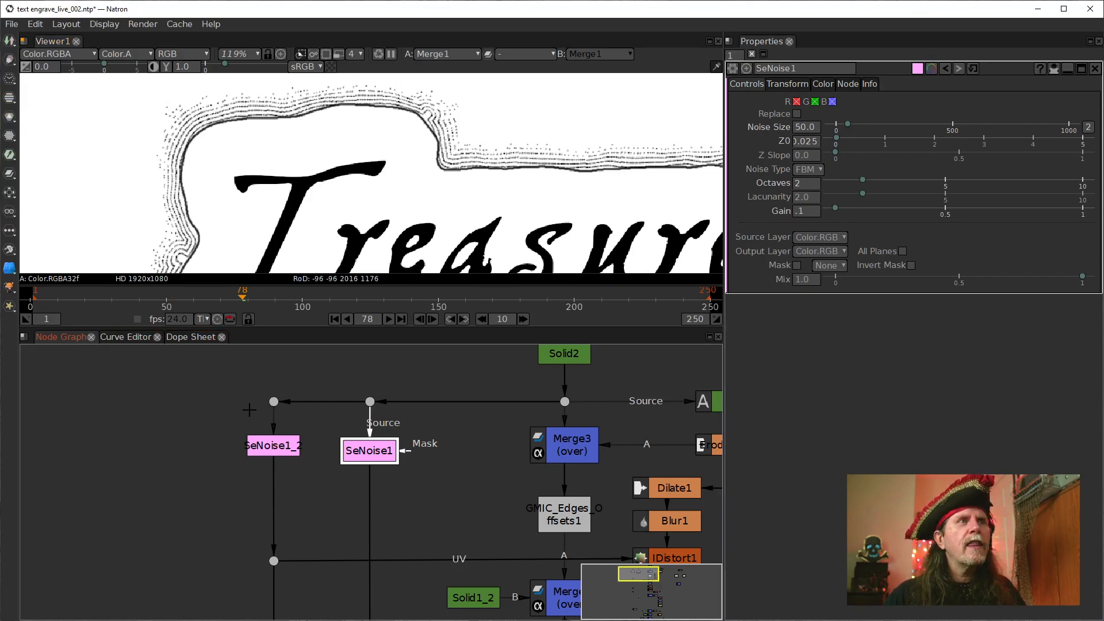
Compare the noise settings of SeNoise1_2 with those of SeNoise1
click(276, 446)
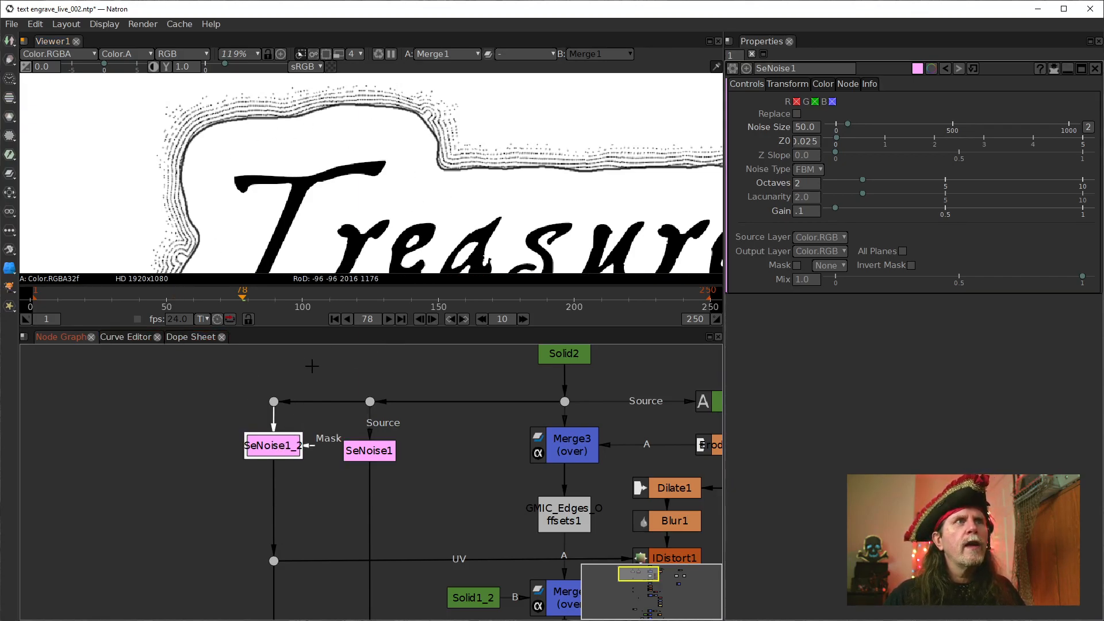
double_click(264, 449)
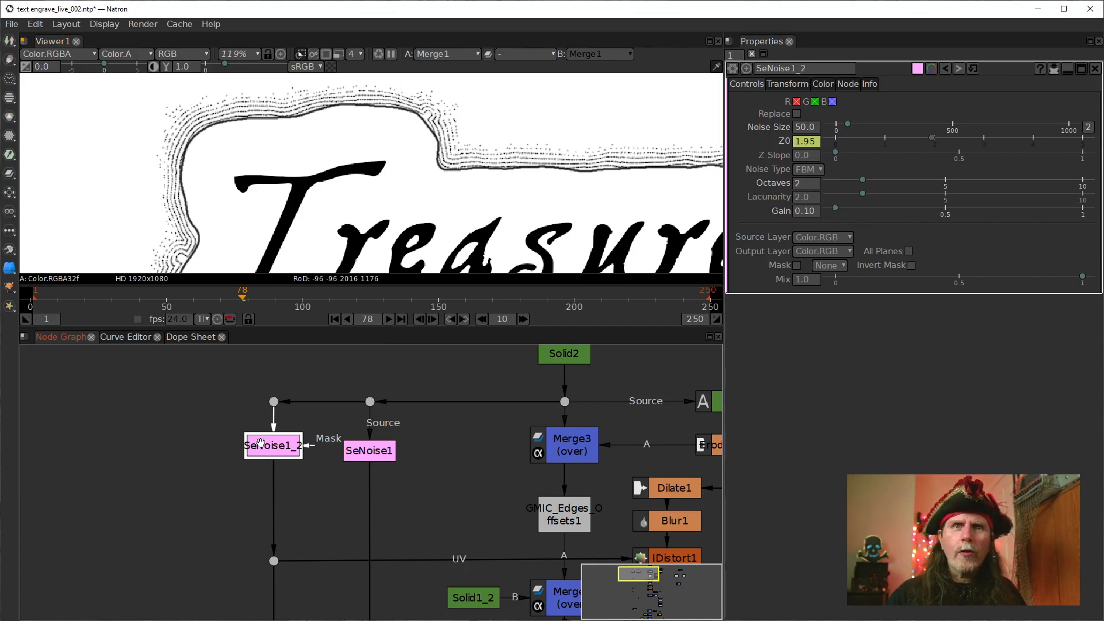
click(369, 451)
click(805, 184)
double_click(371, 457)
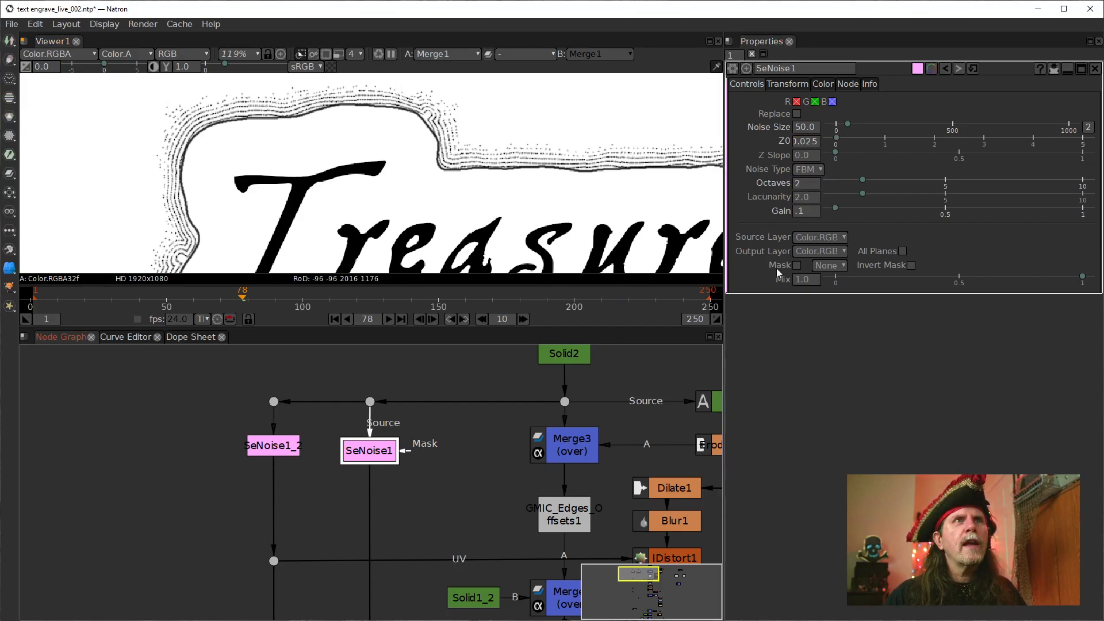
Set the Gain of SeNoise1 to 1
click(800, 213)
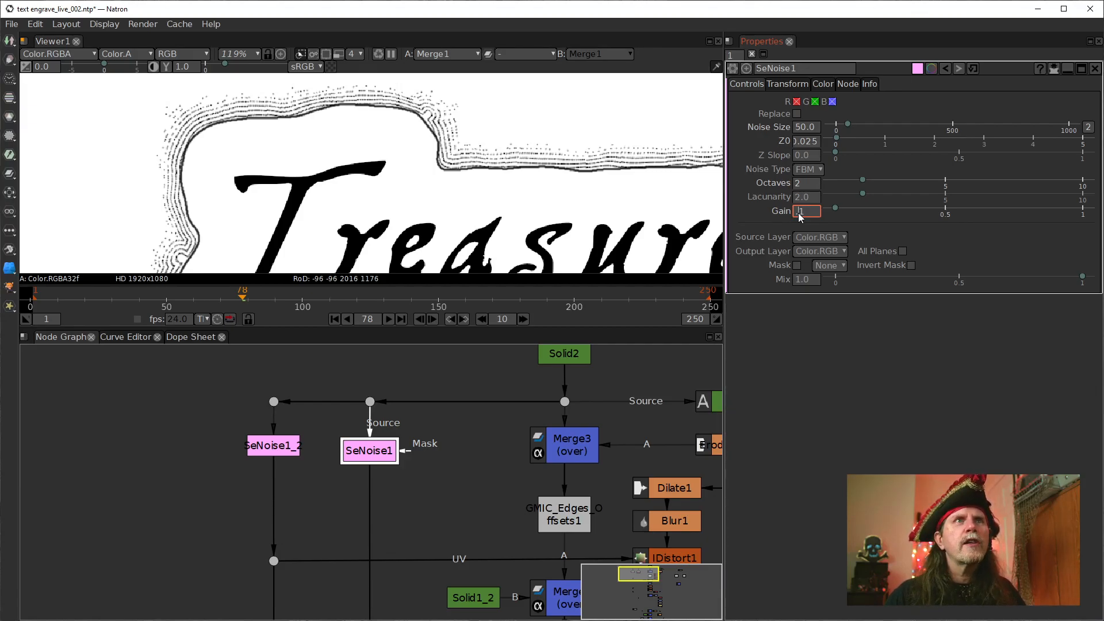
scroll(799, 213, up, 4)
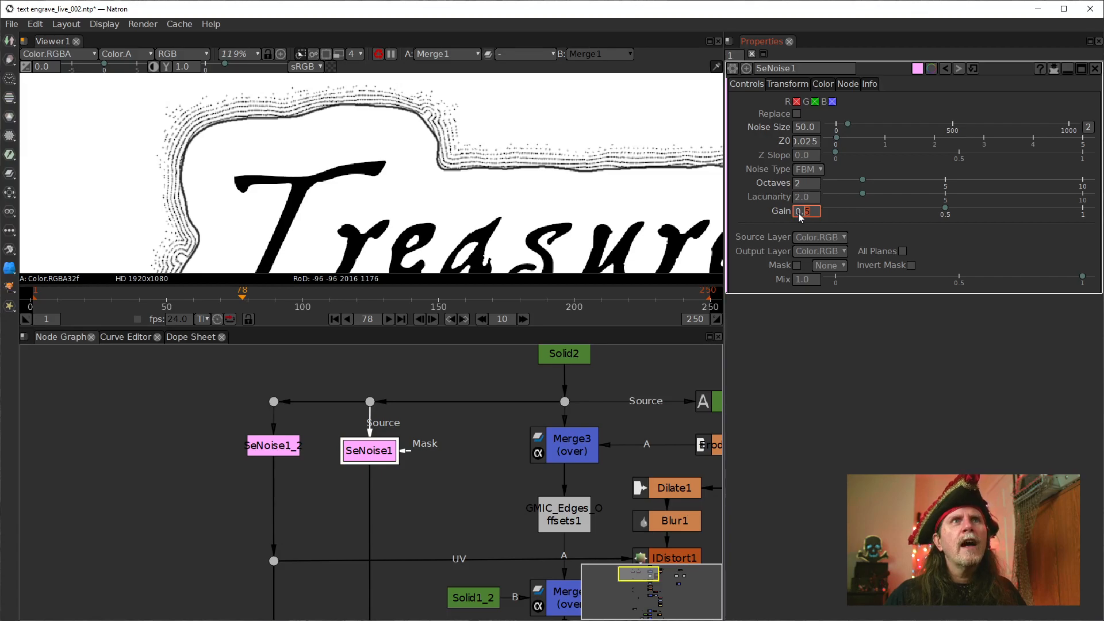
scroll(801, 213, up, 2)
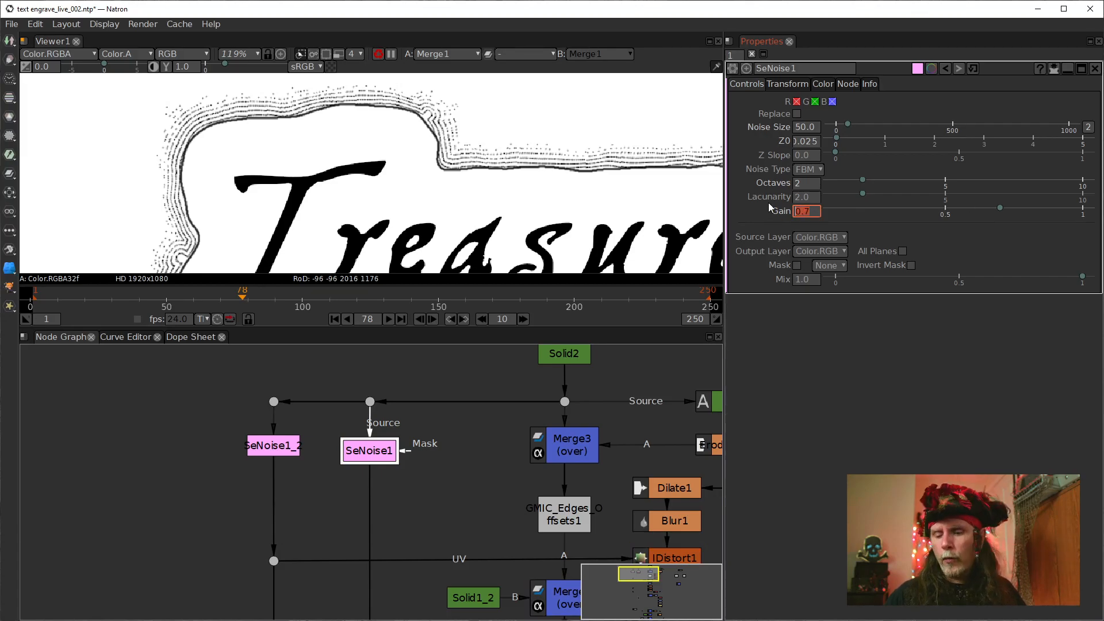
text(1)
key(Return)
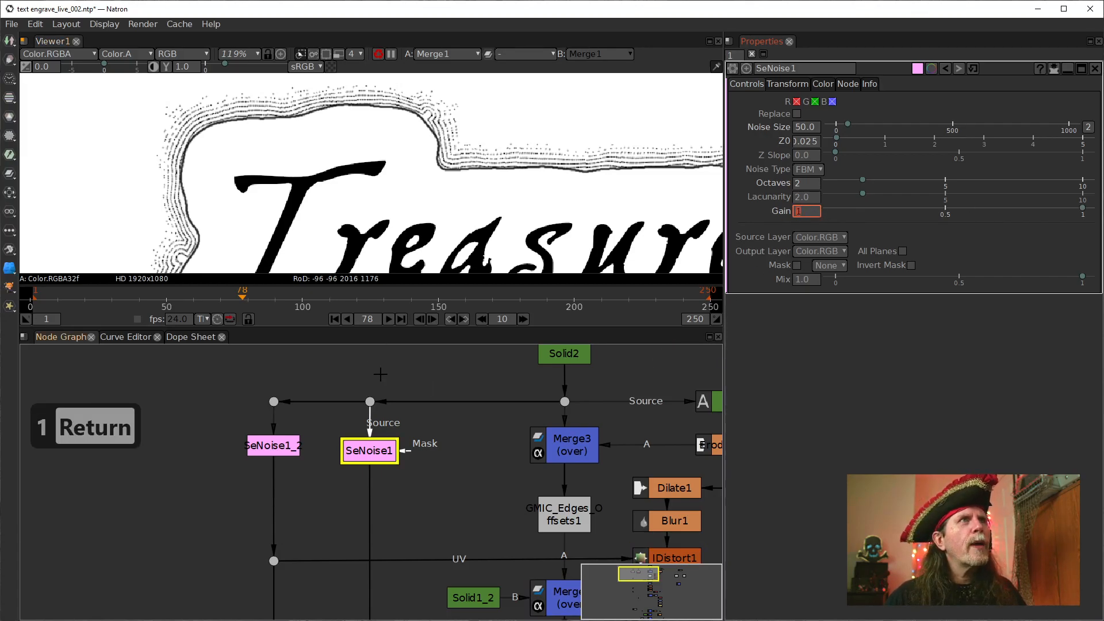
drag(469, 195, 484, 190)
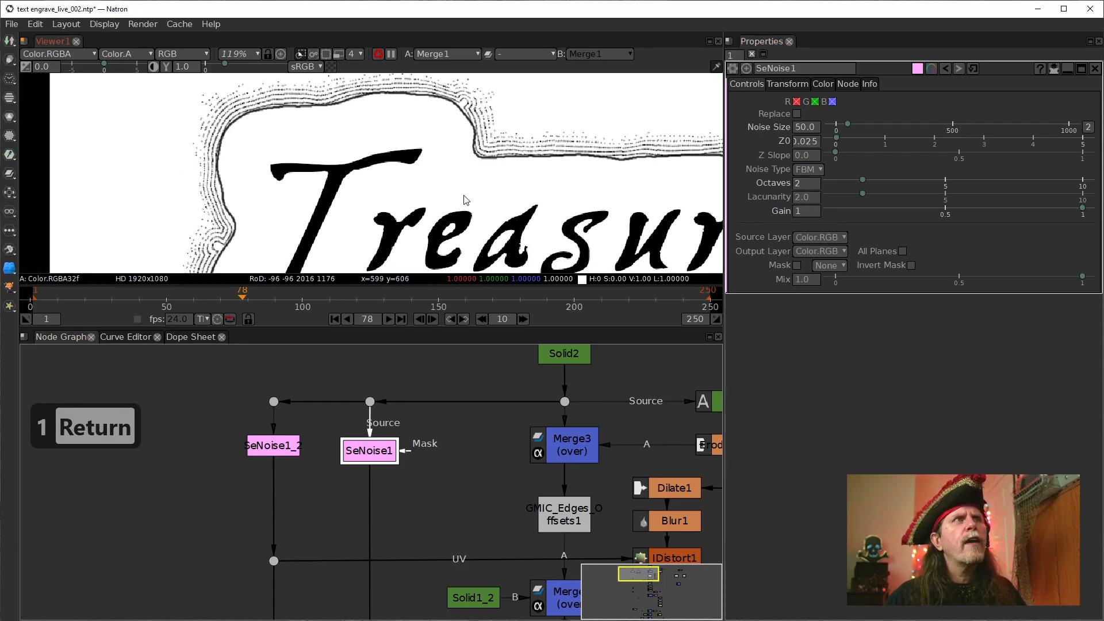
Examine the roughness of the outlines all around the word Treasure, at both overview and close-up zoom
click(800, 184)
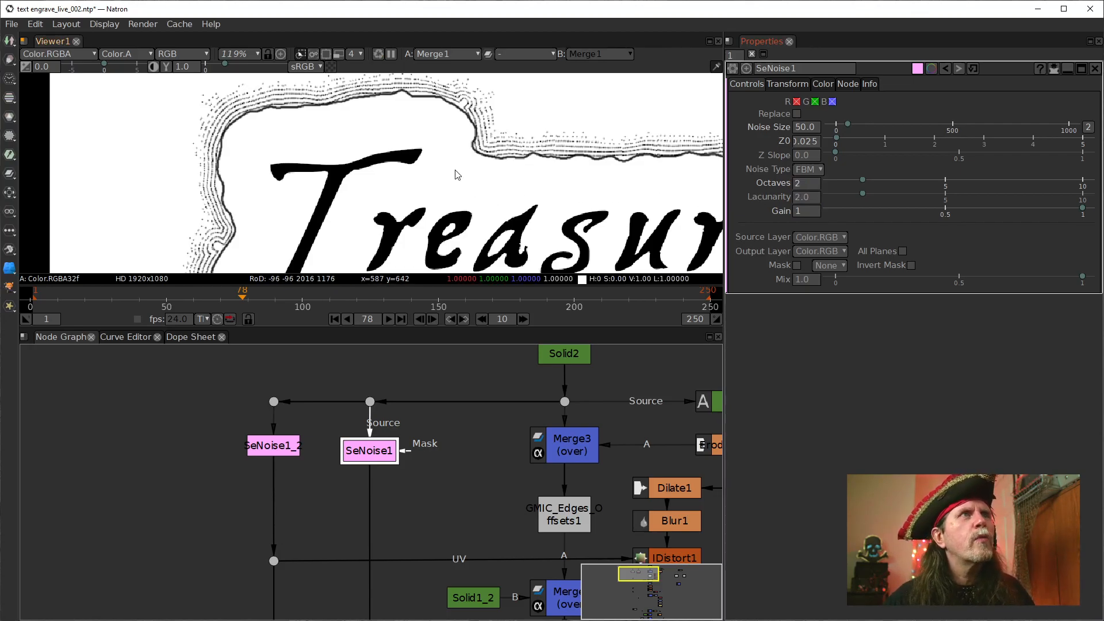
drag(319, 169, 298, 199)
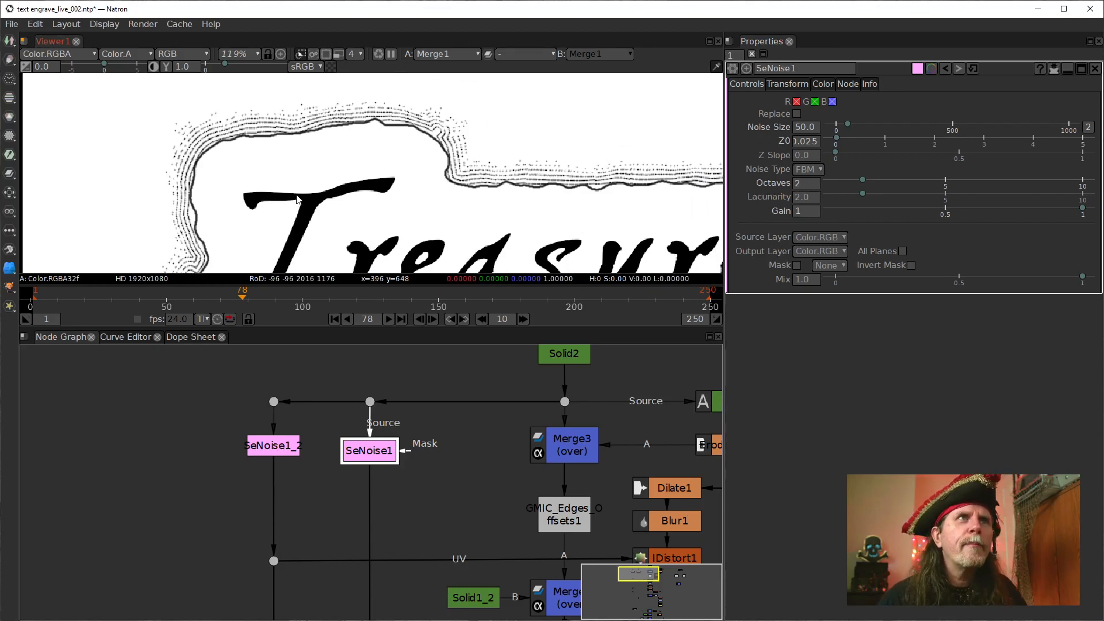
drag(329, 180, 330, 103)
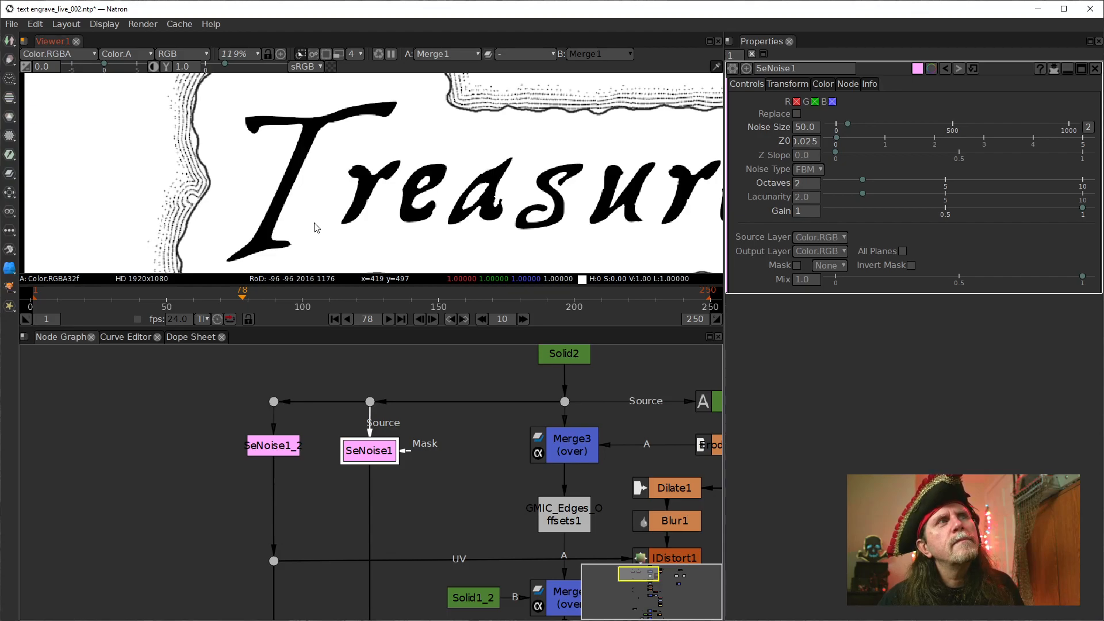
drag(350, 221, 295, 280)
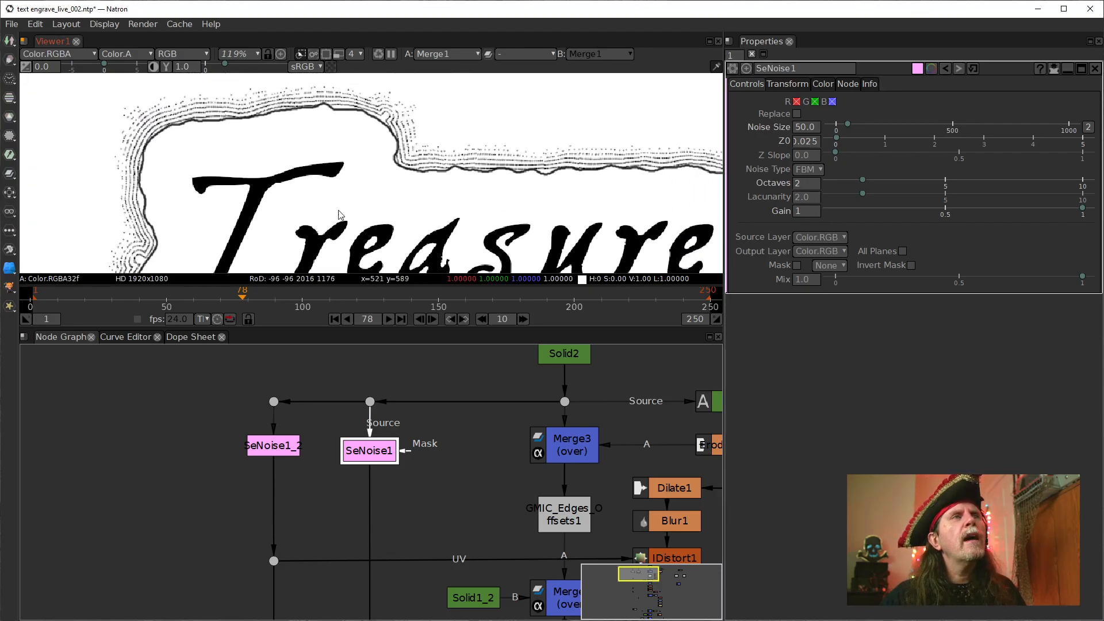
drag(381, 208, 418, 123)
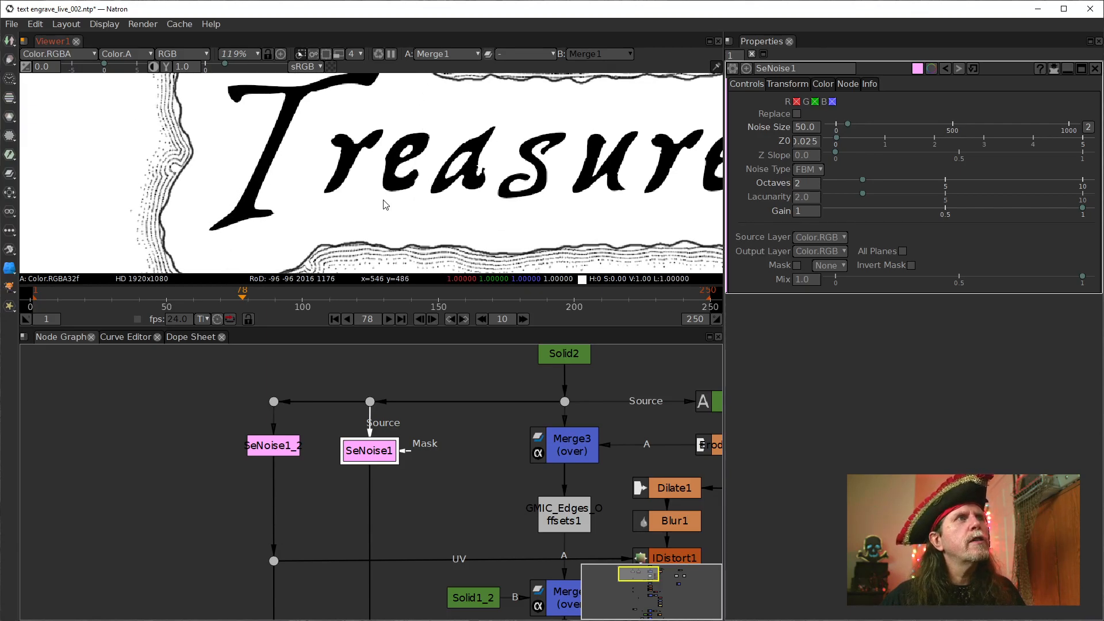
drag(383, 201, 378, 168)
scroll(378, 171, down, 2)
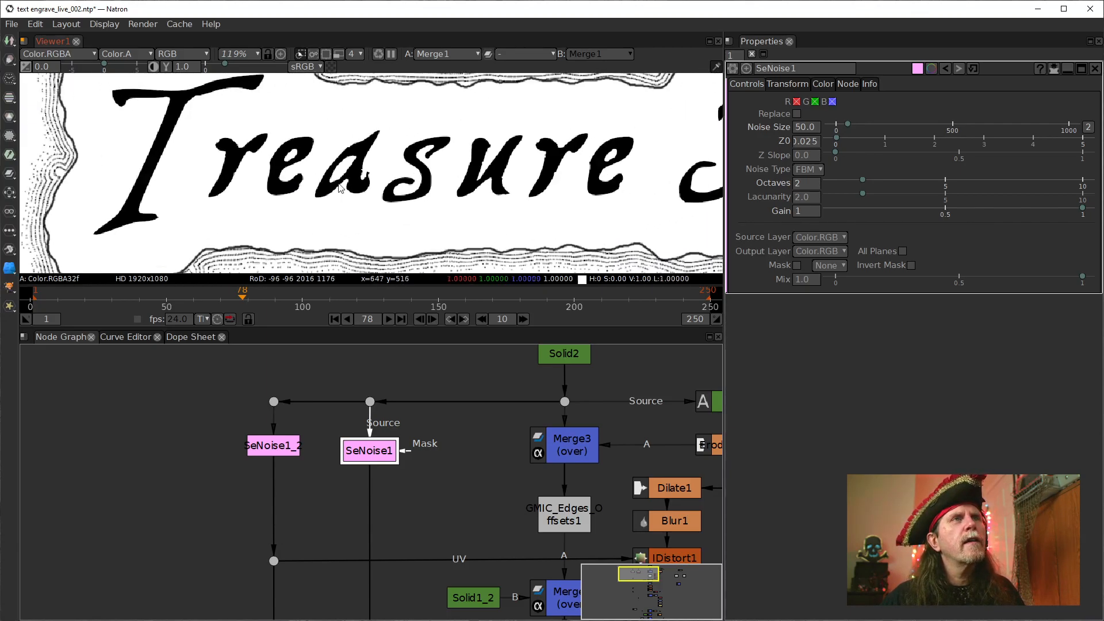
scroll(389, 166, down, 3)
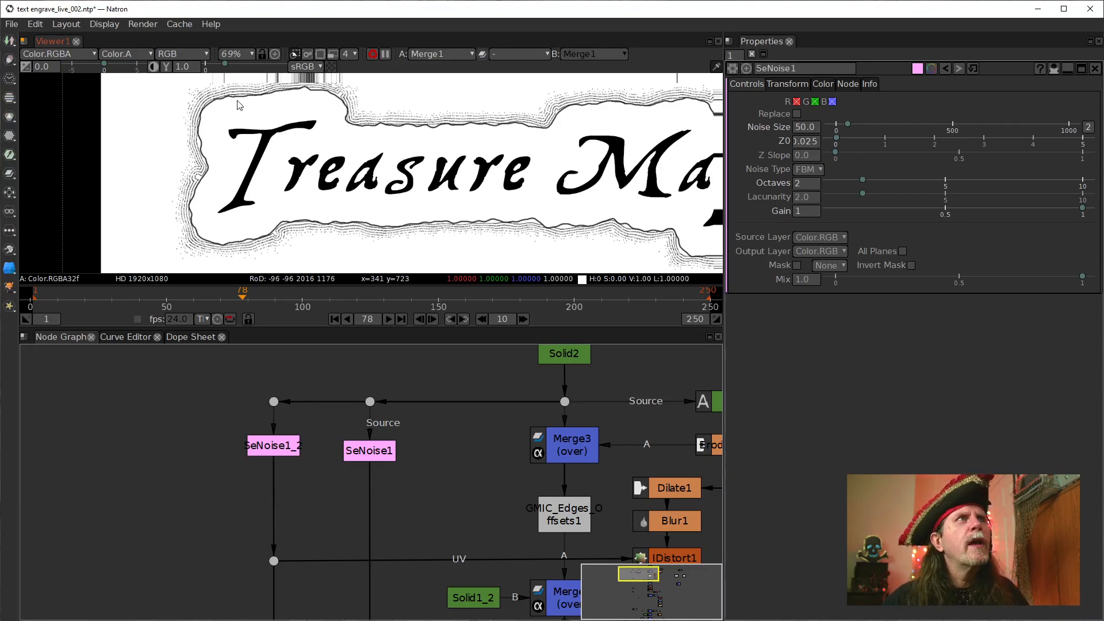
scroll(257, 111, up, 2)
drag(257, 111, 270, 184)
scroll(270, 184, up, 10)
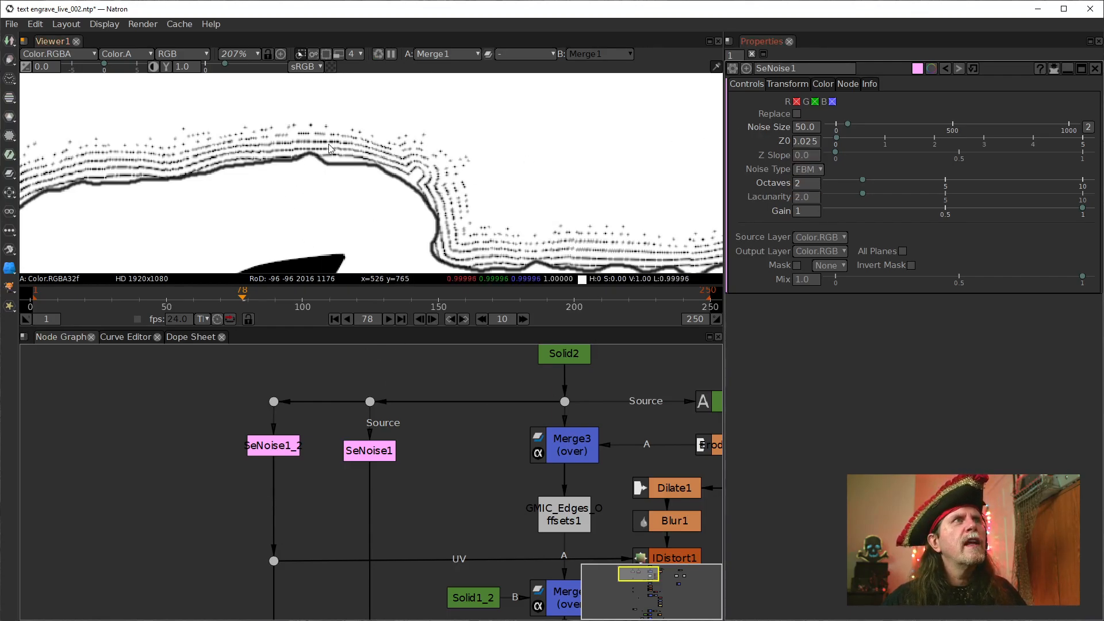
Set the Octaves of SeNoise1 to 4, checking the outlines around the title's initial letter
click(796, 184)
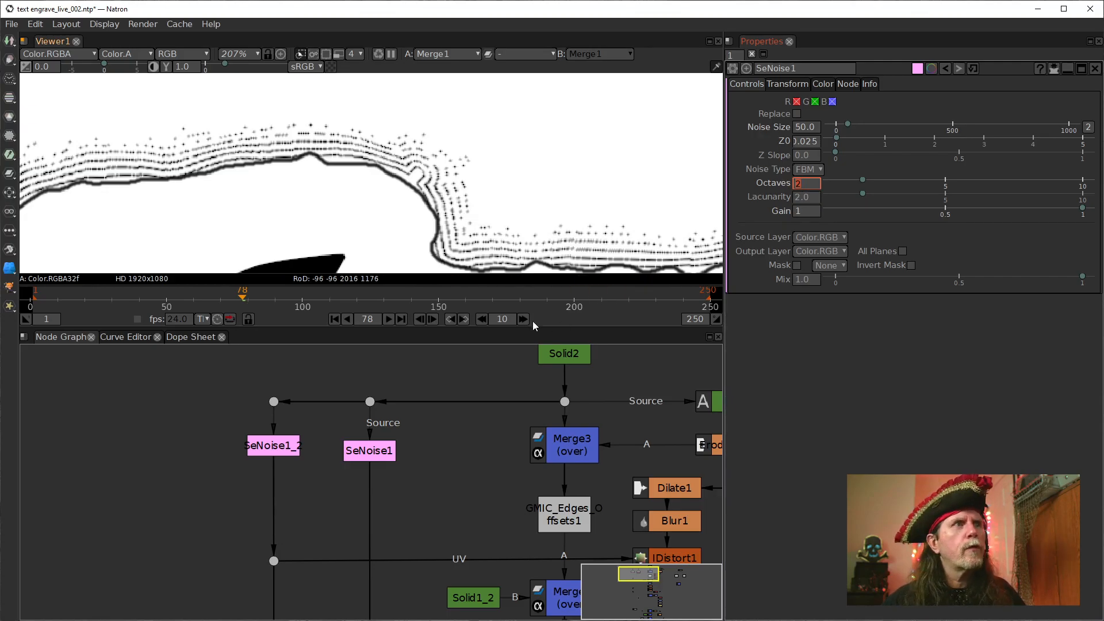
scroll(278, 200, down, 2)
scroll(278, 199, down, 1)
drag(286, 231, 382, 164)
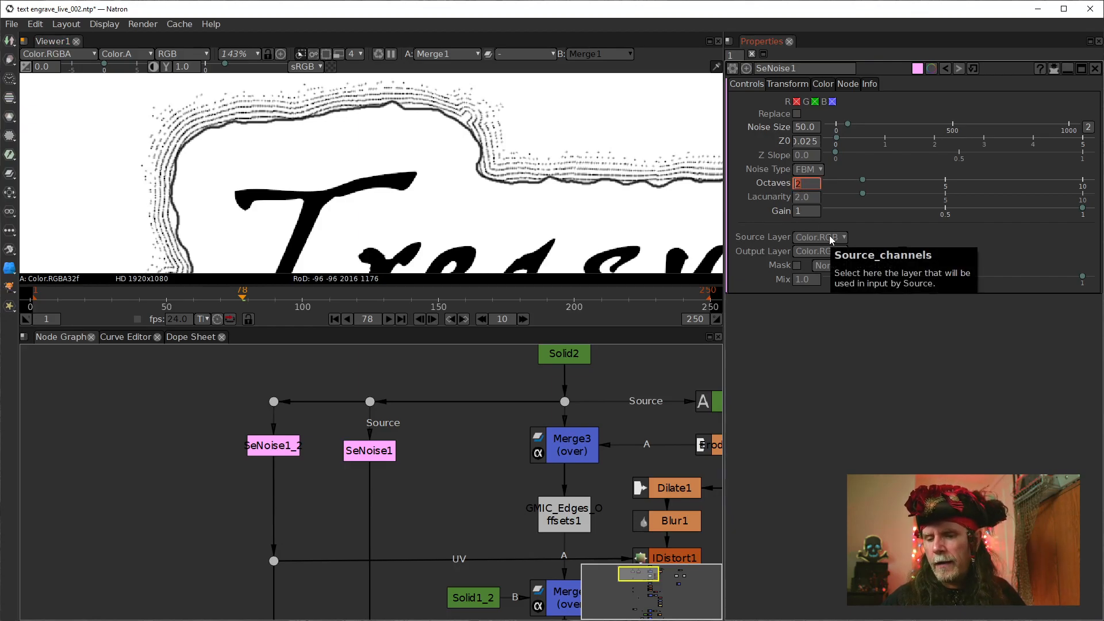
text(4)
key(Return)
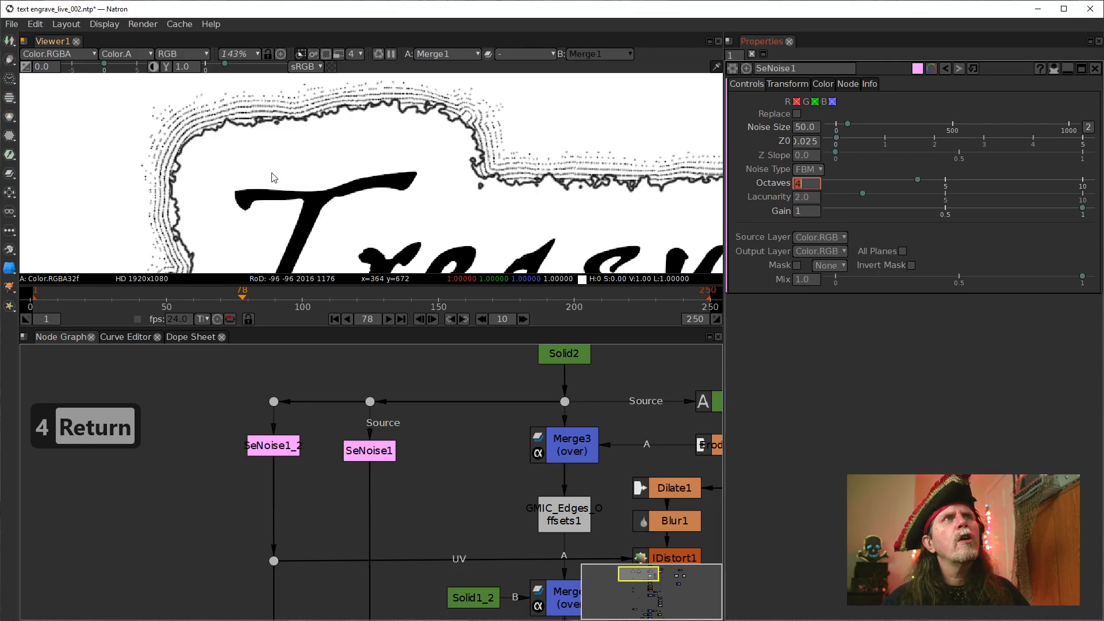
Set the Gain of SeNoise1 to 0.5
click(807, 212)
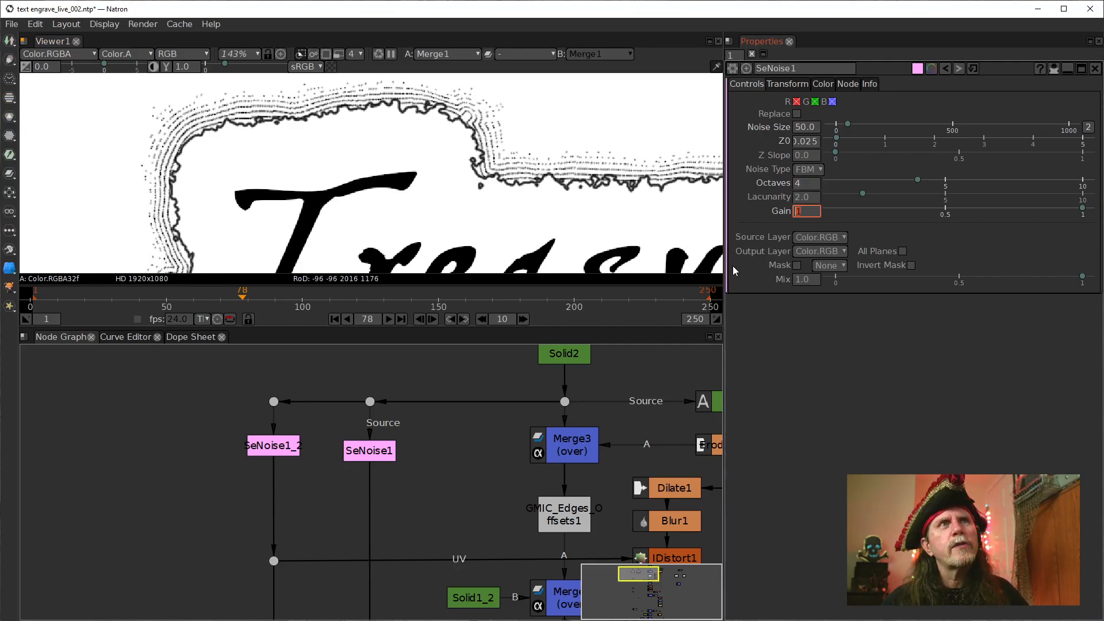
text(.5)
key(Return)
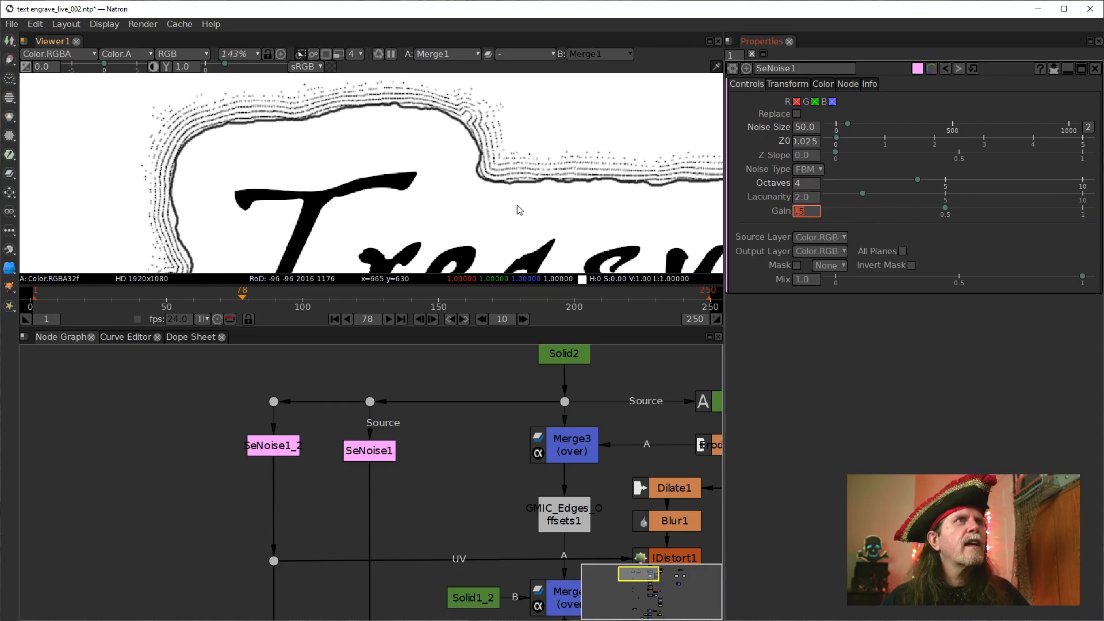
Examine the distorted outlines along the whole Treasure Map title, from the initial letter to the last word
drag(366, 175, 150, 153)
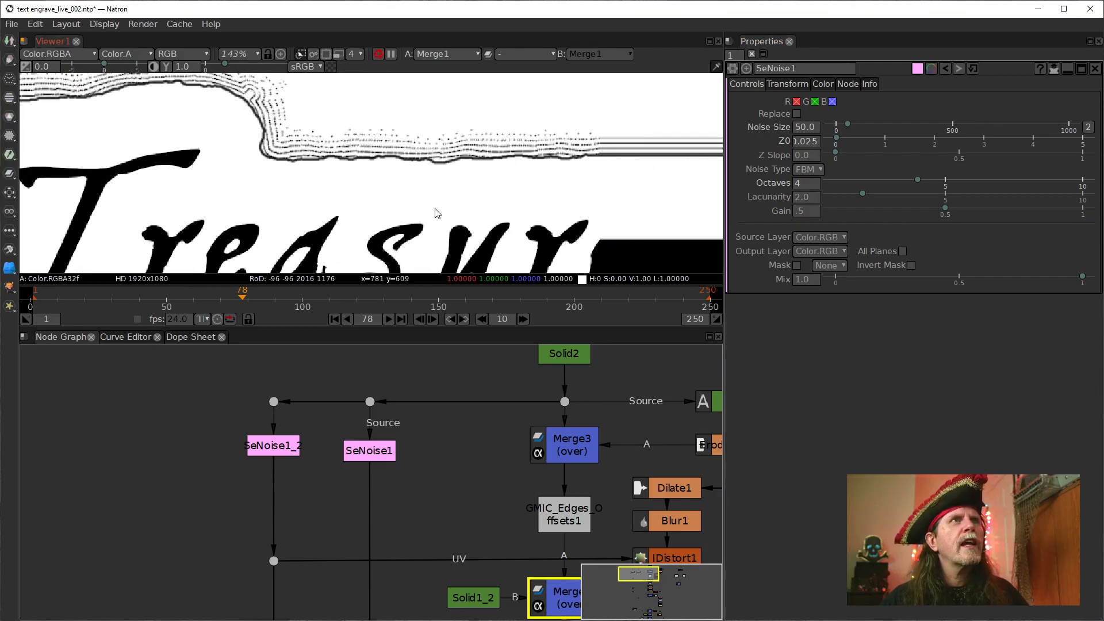
drag(252, 145, 394, 163)
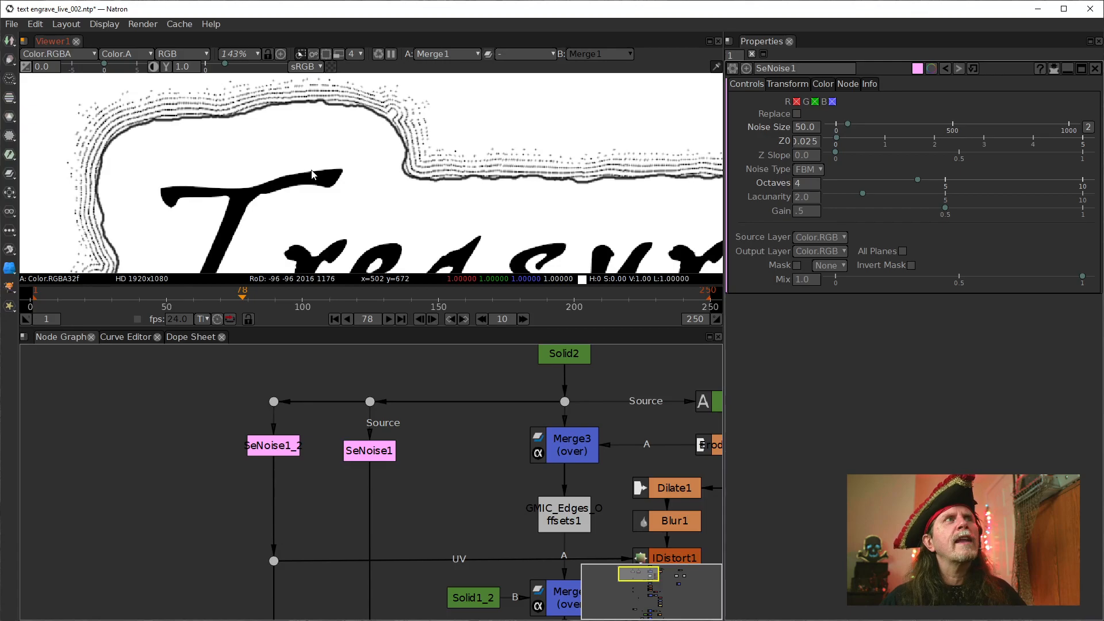
scroll(327, 178, down, 1)
drag(446, 192, 324, 170)
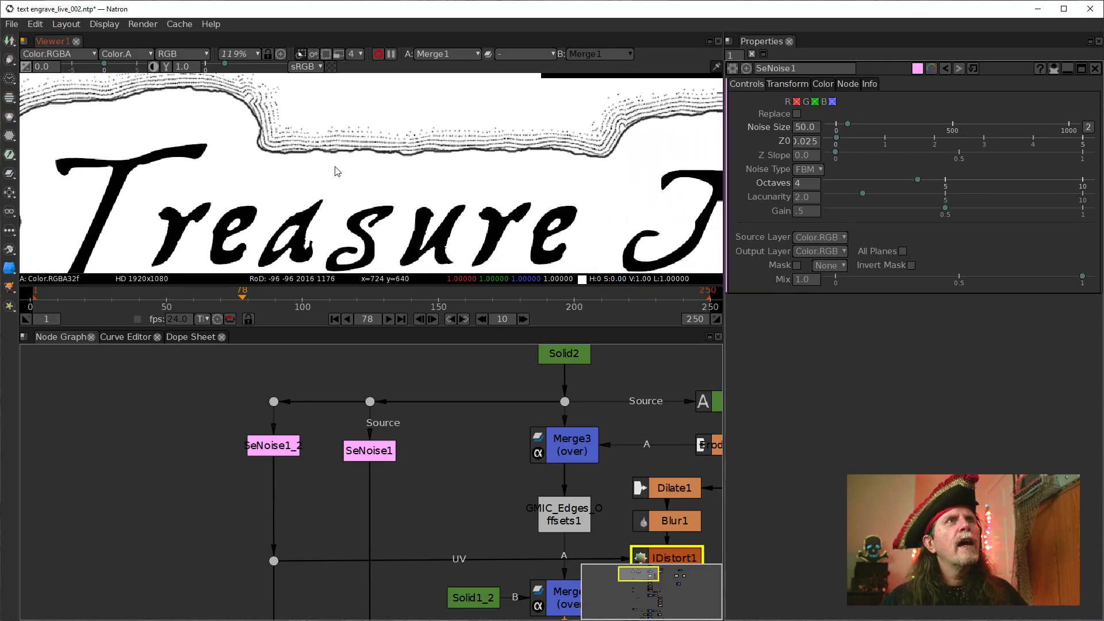
drag(604, 163, 424, 159)
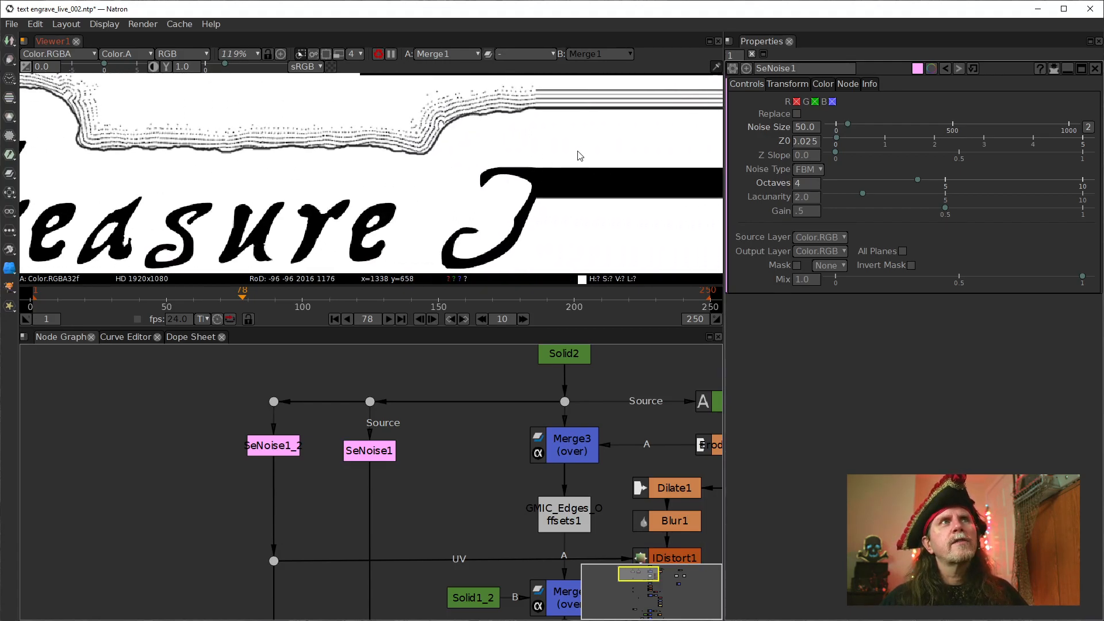
drag(645, 164, 529, 170)
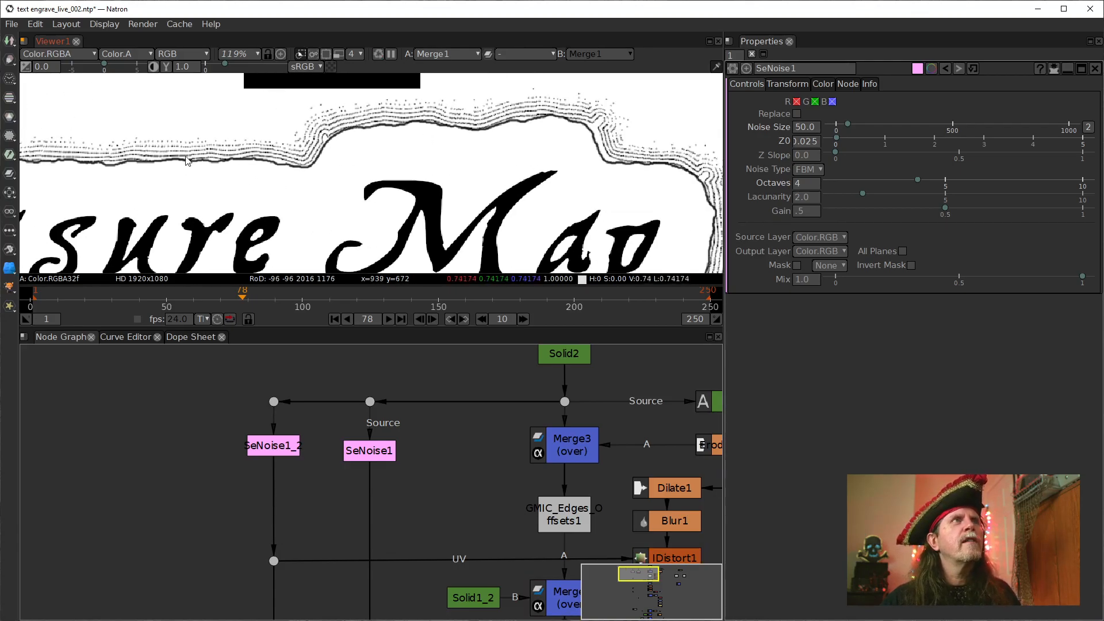
scroll(506, 150, down, 4)
drag(489, 213, 502, 177)
drag(264, 207, 304, 208)
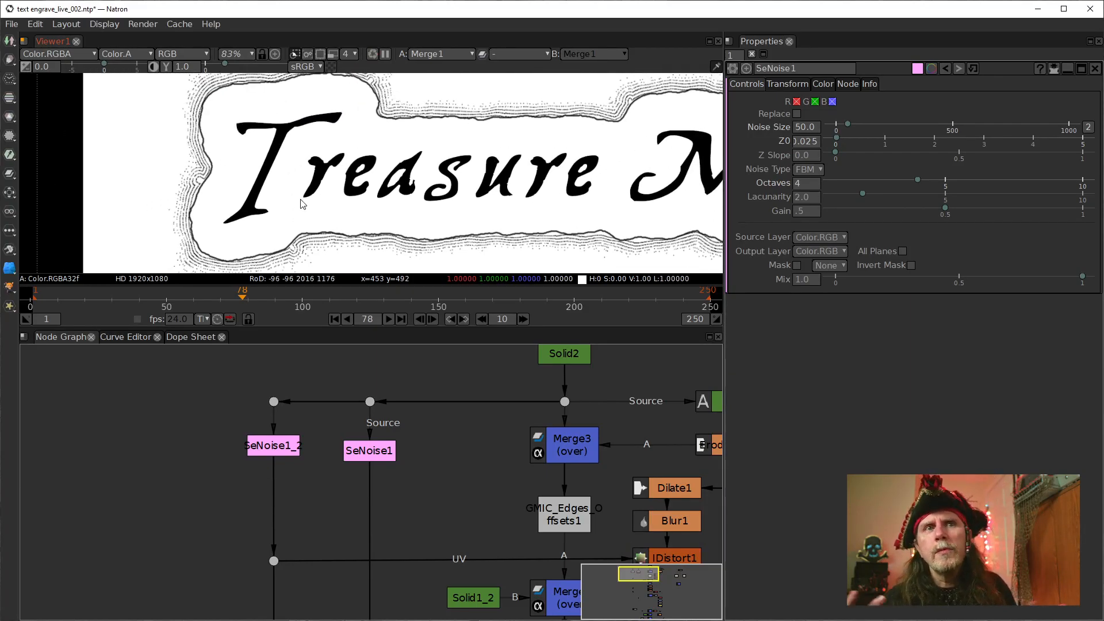
Reposition the Viewer node in the node graph so it sits straight below the final Merge node
scroll(448, 389, down, 6)
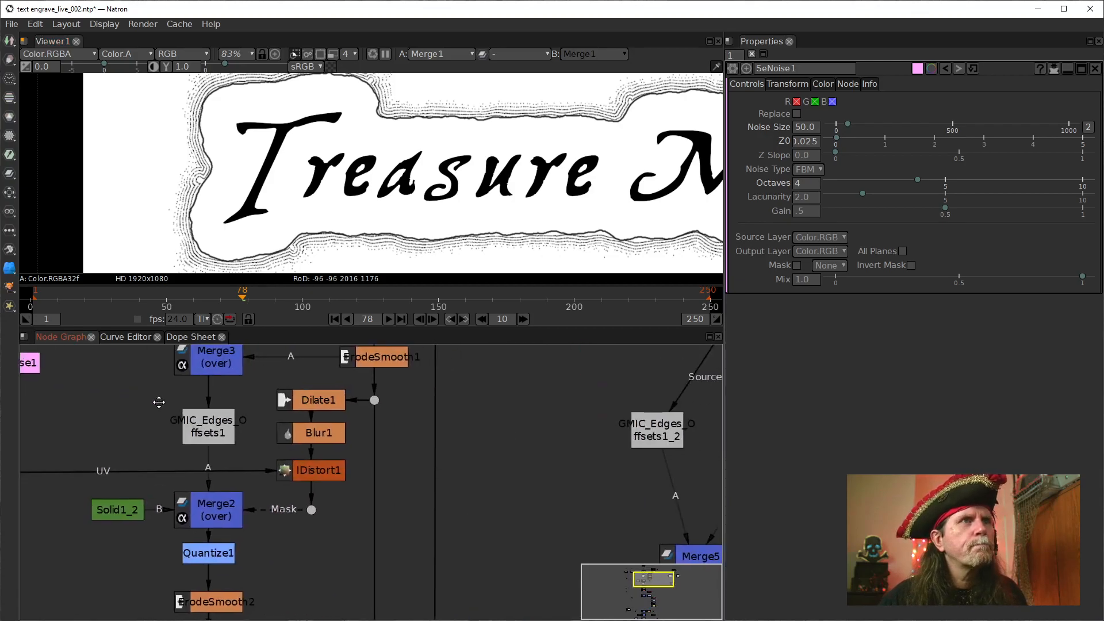
drag(352, 523, 377, 368)
drag(336, 547, 343, 586)
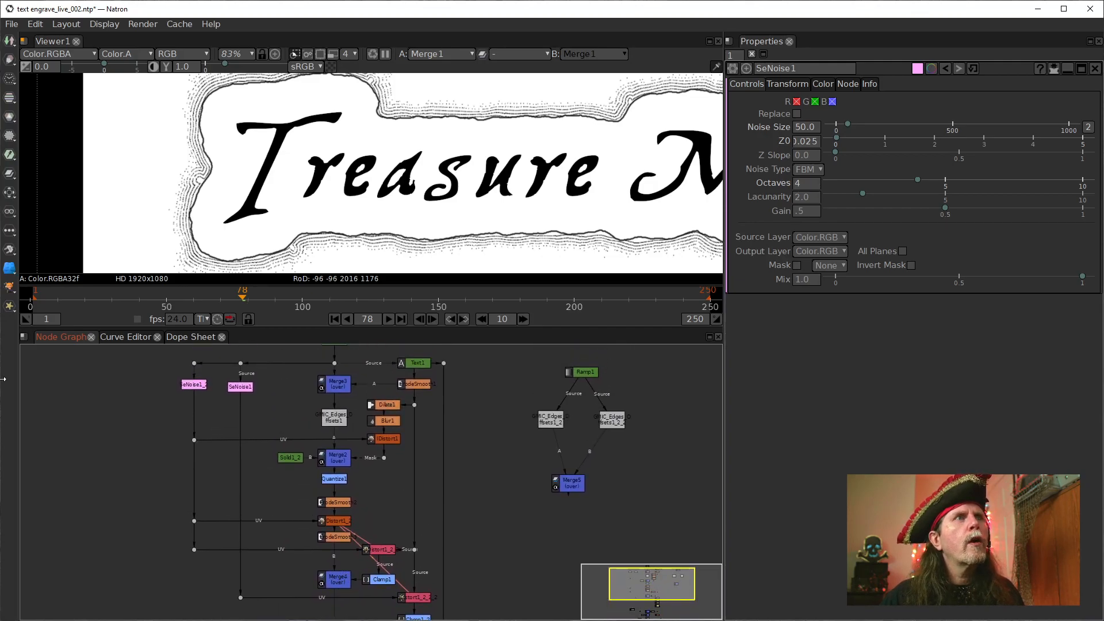
scroll(361, 469, down, 5)
drag(396, 500, 422, 569)
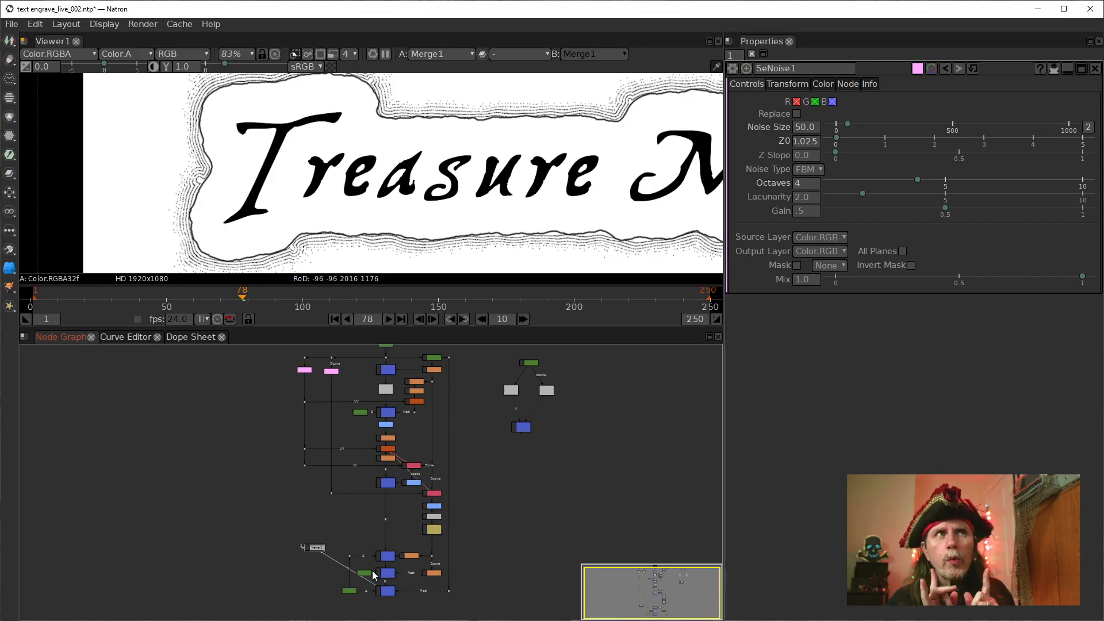
drag(403, 244, 260, 245)
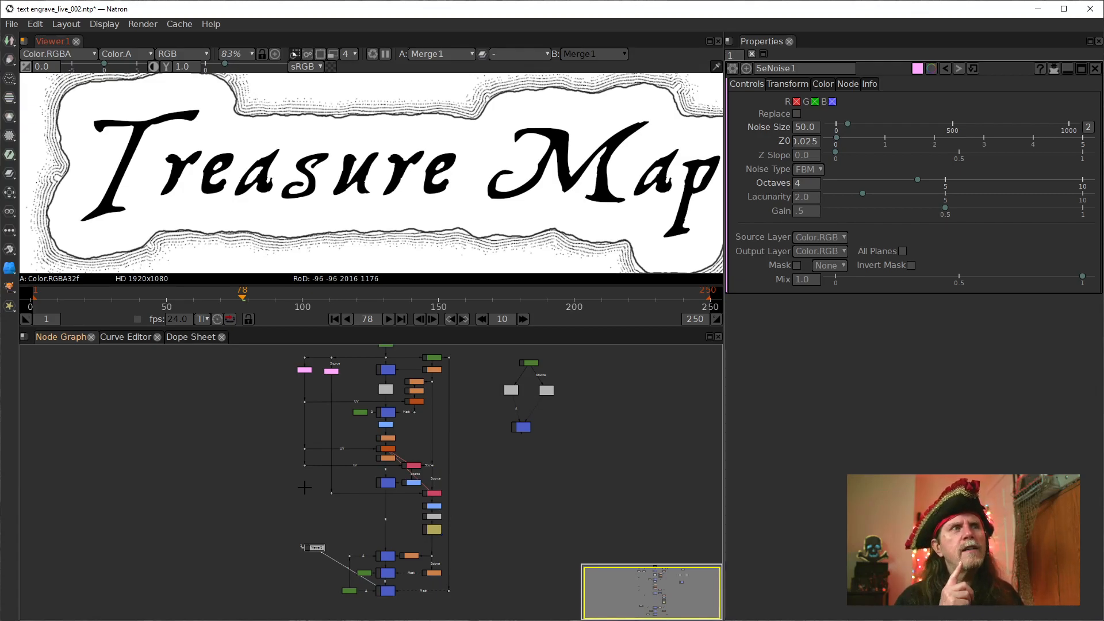
drag(434, 568, 424, 485)
drag(302, 474, 373, 569)
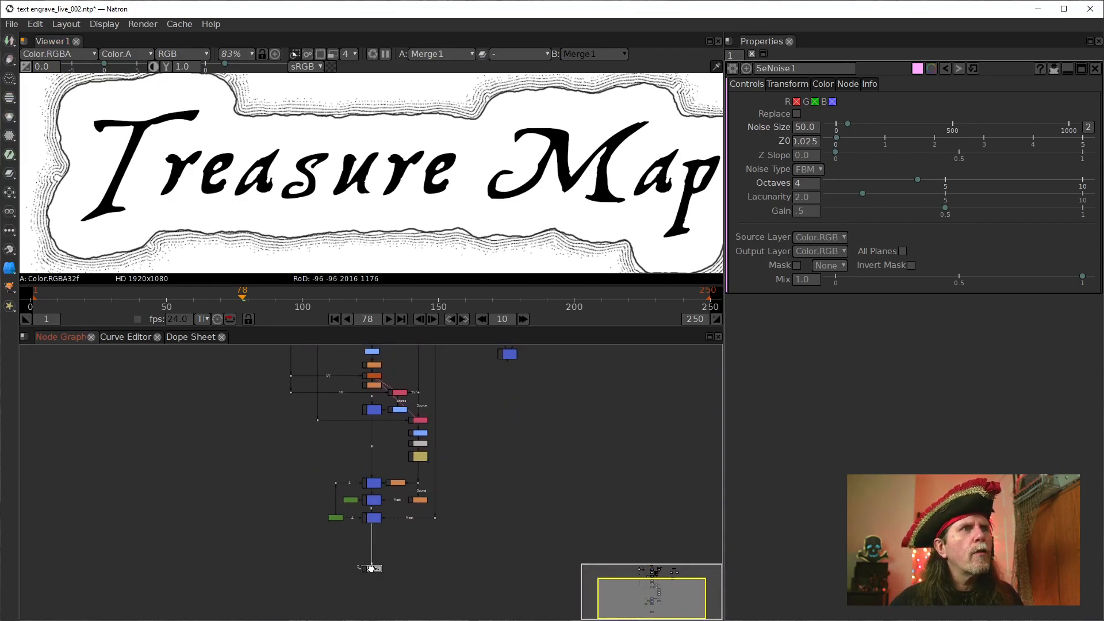
Insert a Clamp node between the final Merge node and the Viewer, and save the project
click(373, 519)
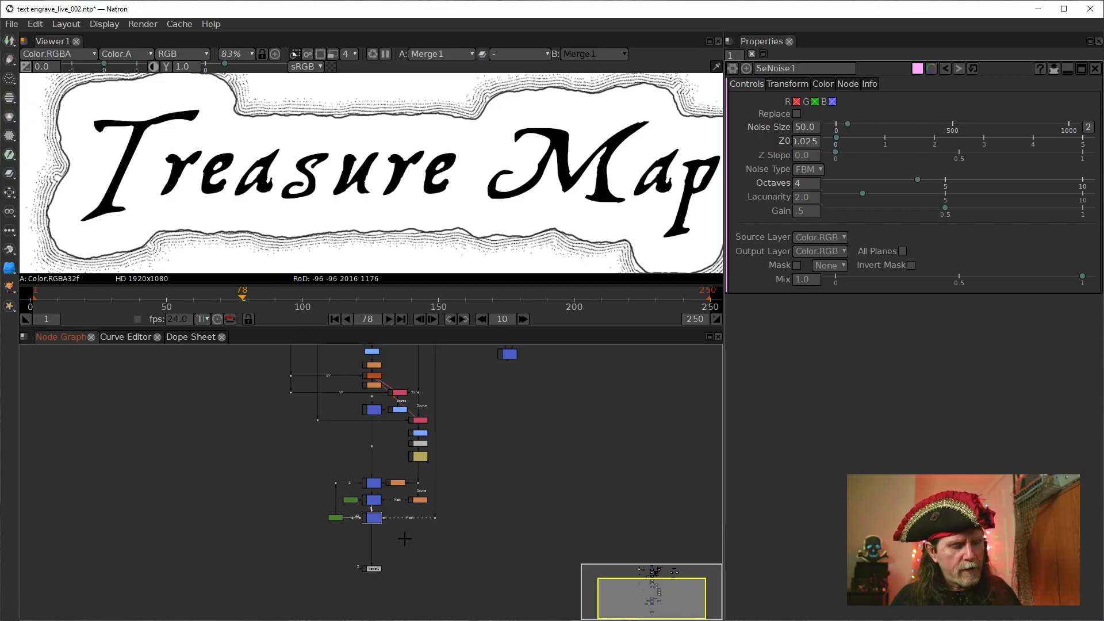
key(Tab)
text(cl)
key(Down)
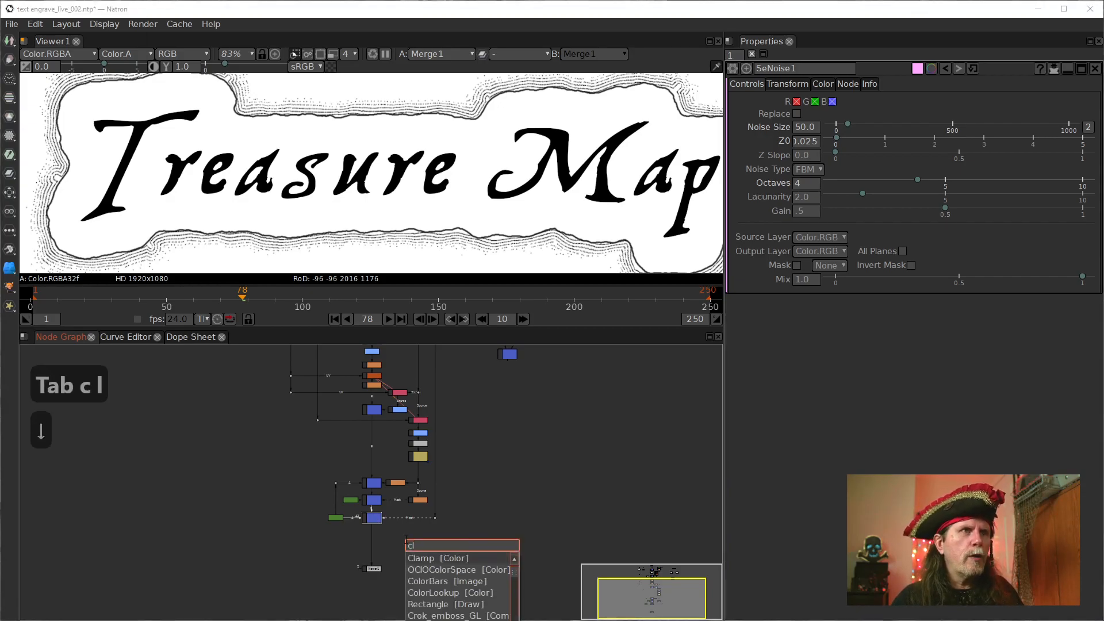
key(Return)
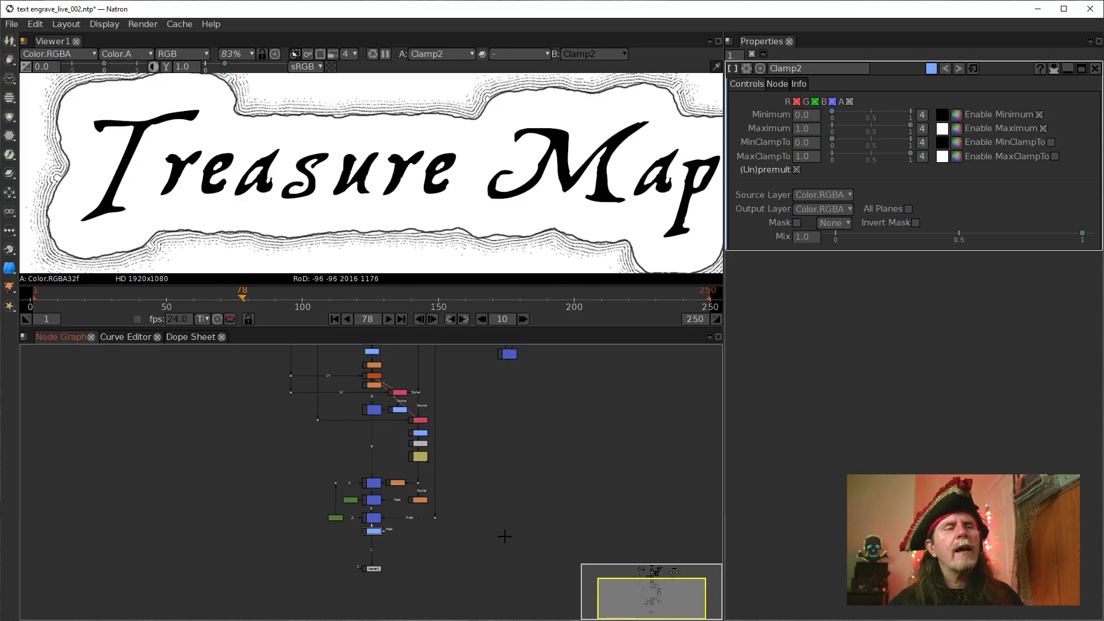
key(ctrl+s)
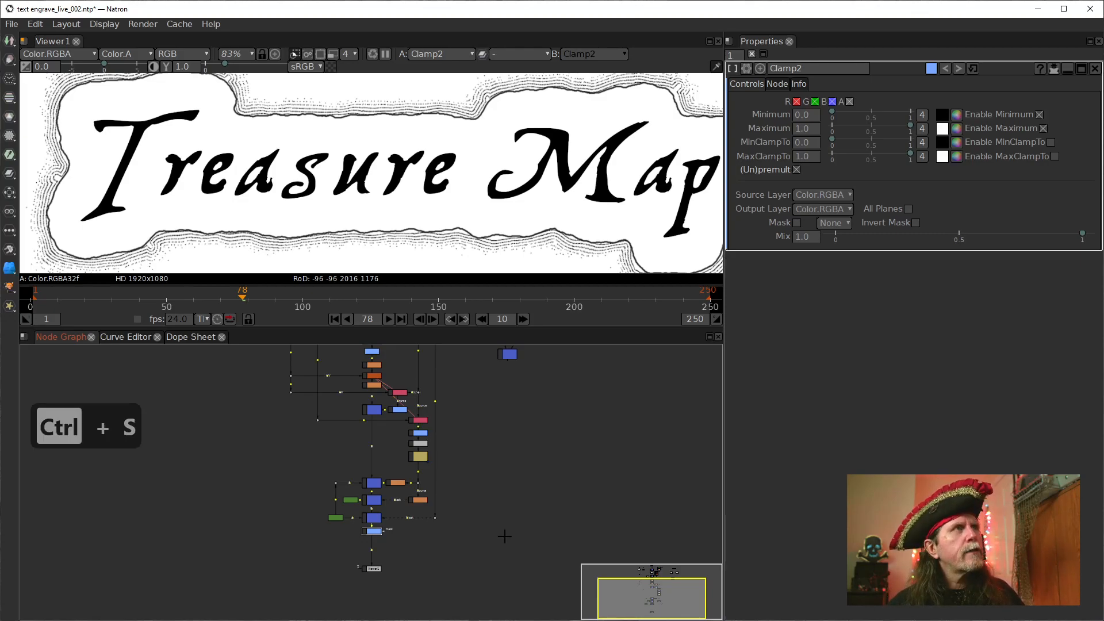